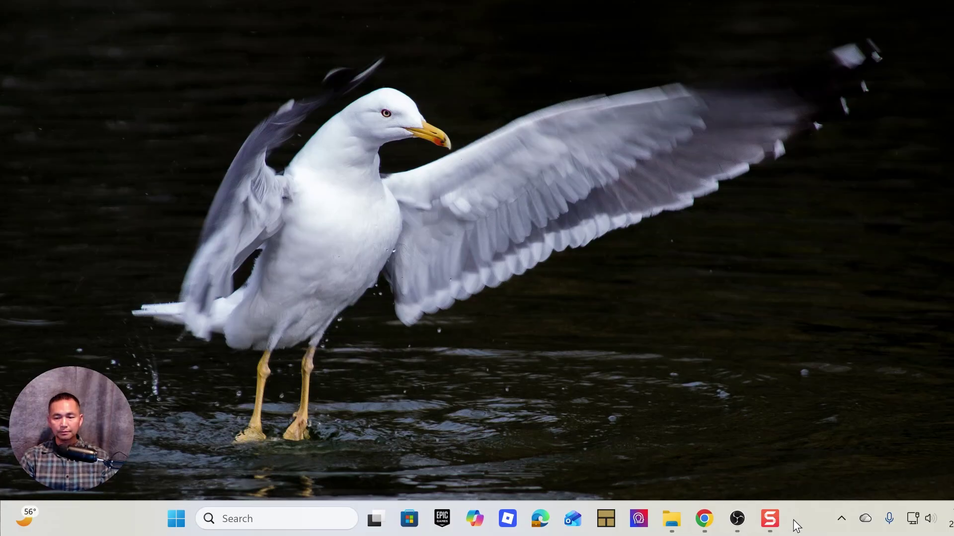
# - Open Task Manager, show the performance view, and enlarge its window to fit the hardware details
pyautogui.rightClick(804, 519)
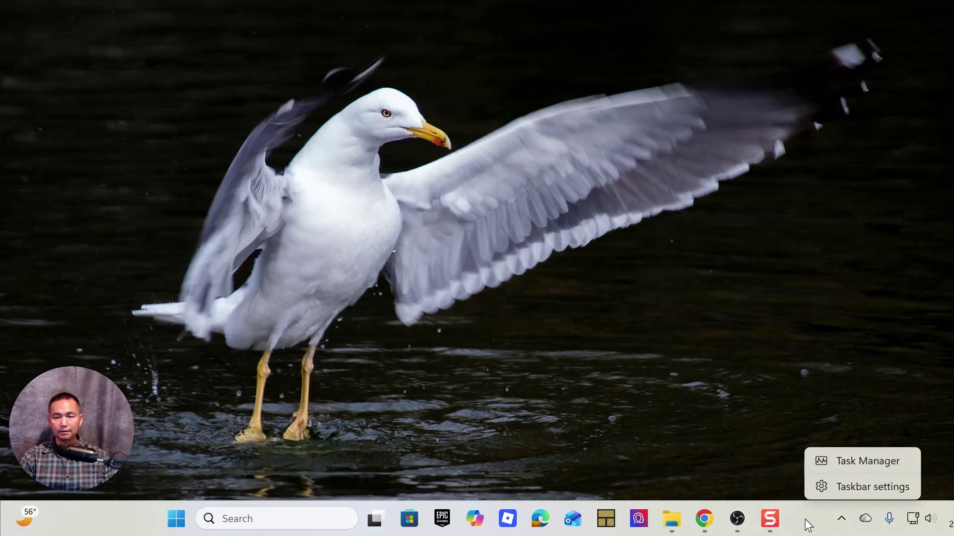
pyautogui.click(839, 461)
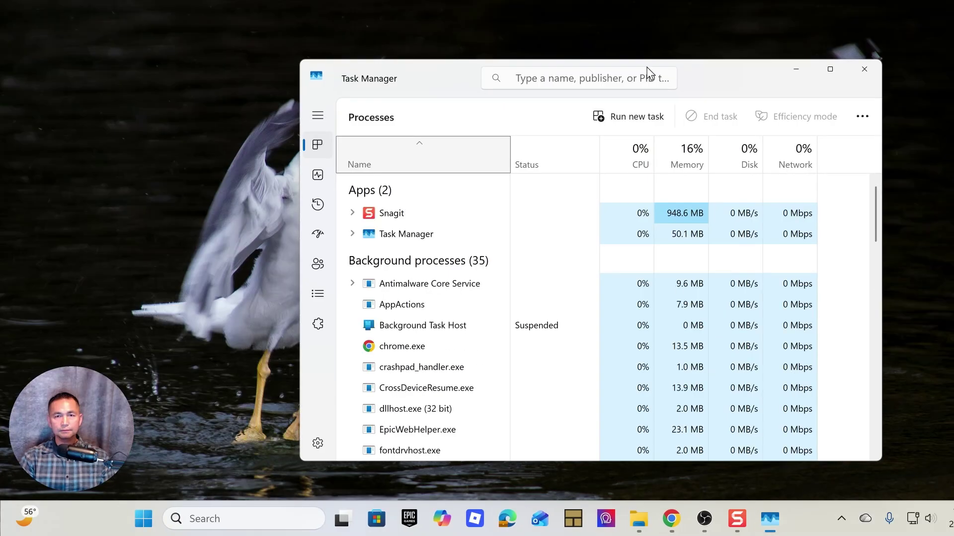
pyautogui.moveTo(755, 78); pyautogui.dragTo(716, 55)
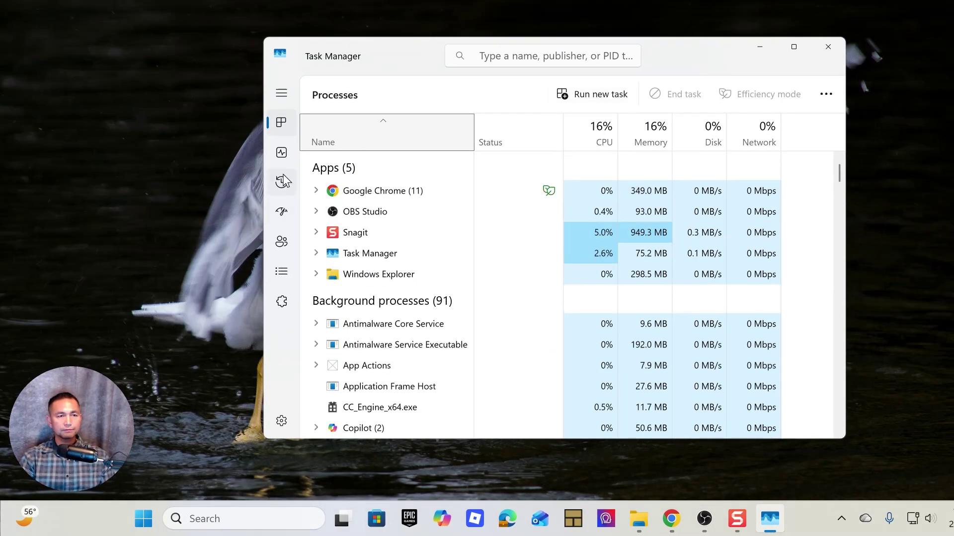
pyautogui.click(281, 155)
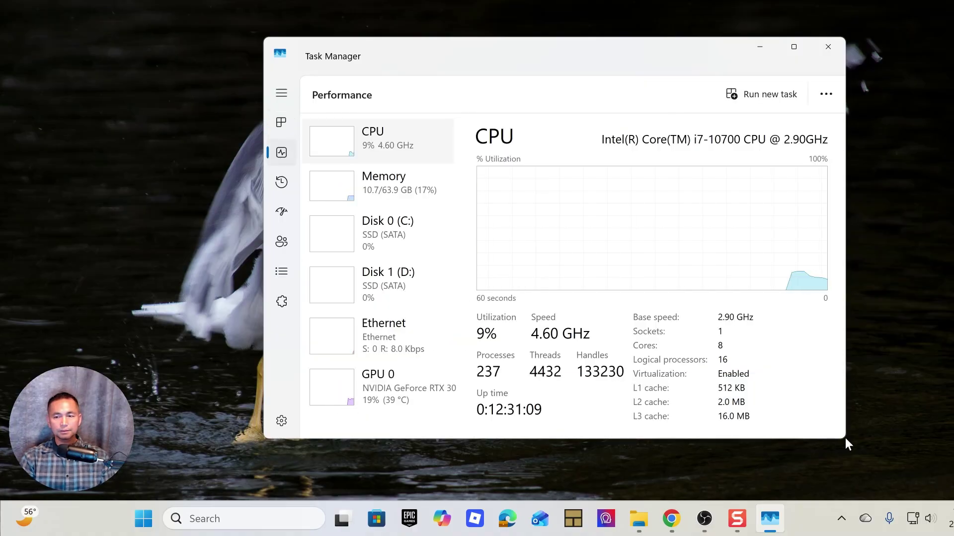
pyautogui.moveTo(845, 436); pyautogui.dragTo(902, 473)
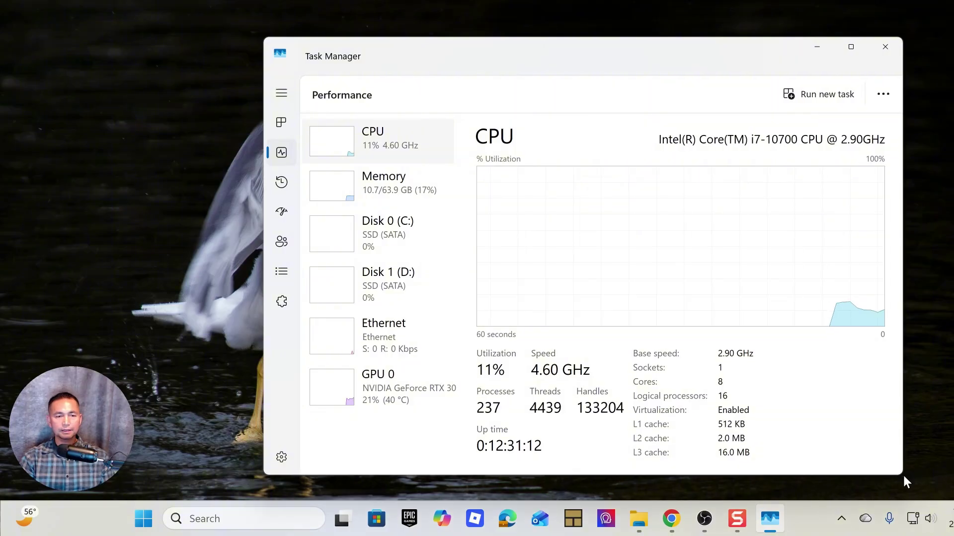
# - View the performance details of GPU 0, Disk 1 (D:) and Disk 0 (C:)
pyautogui.click(393, 396)
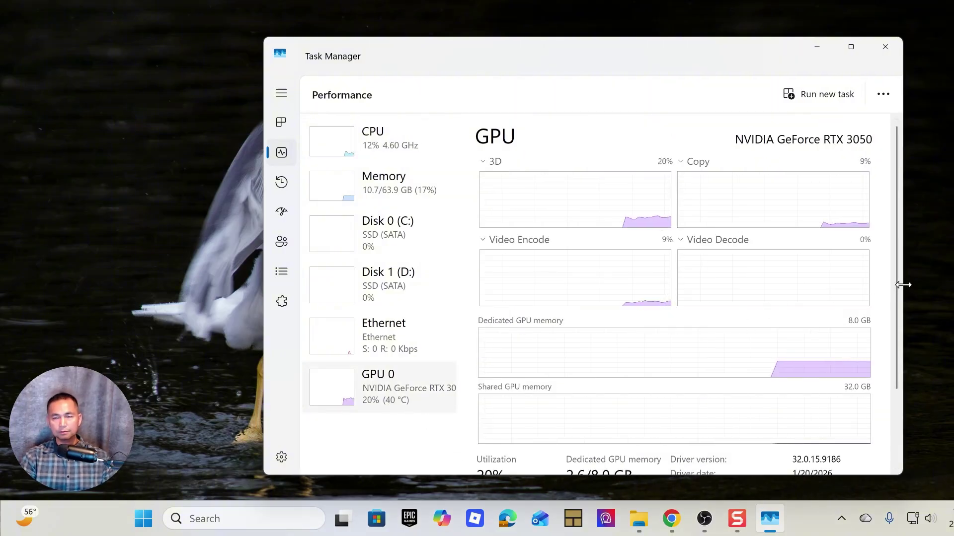
pyautogui.moveTo(705, 51); pyautogui.dragTo(677, 43)
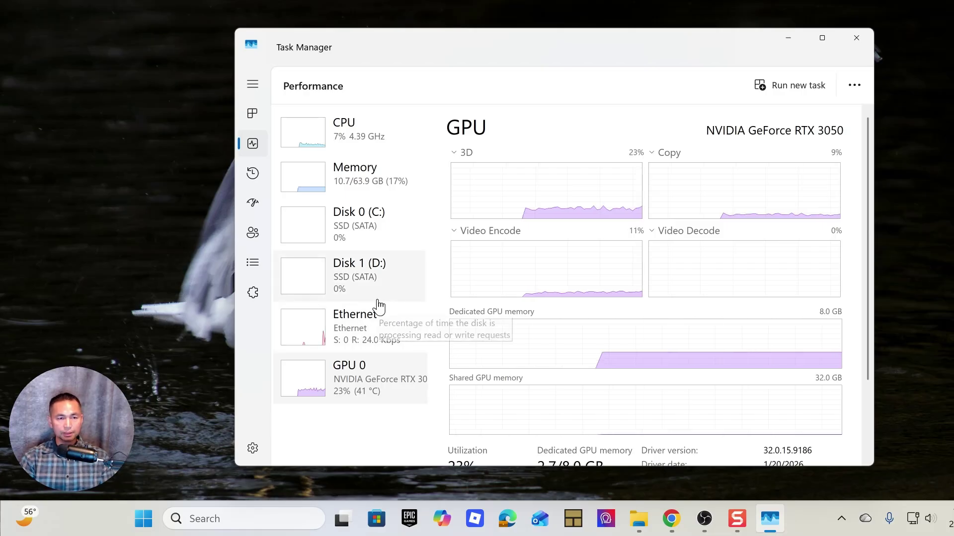
pyautogui.click(369, 274)
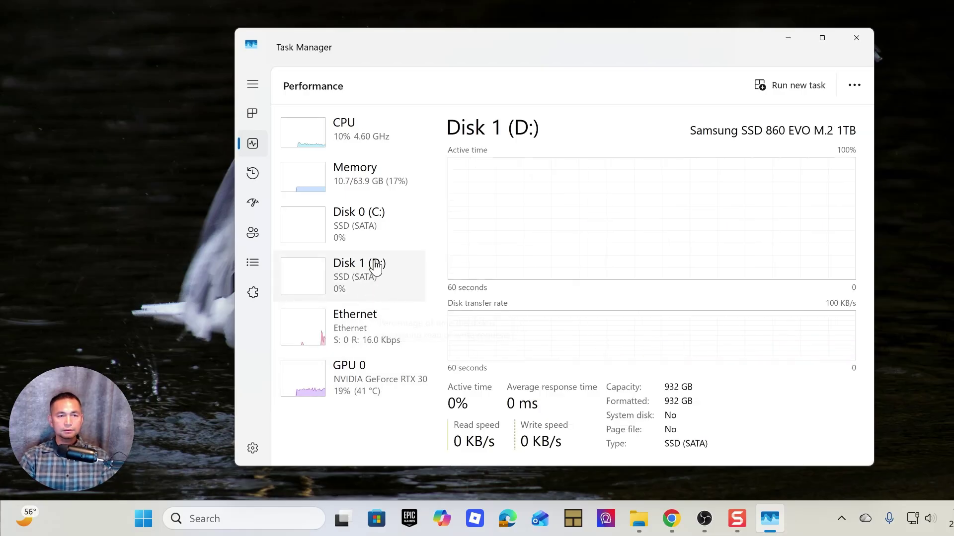
pyautogui.click(376, 229)
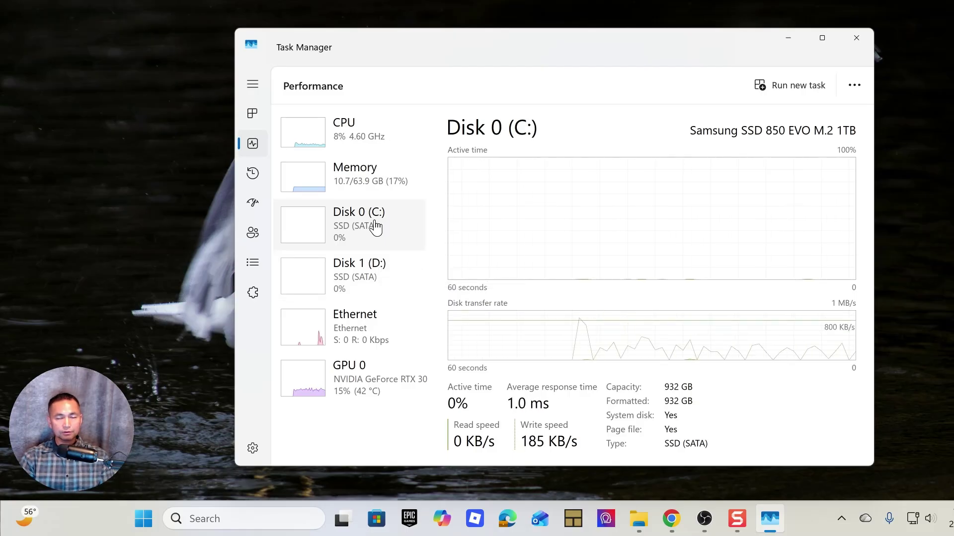
# - Review the memory and CPU performance details, and close Task Manager
pyautogui.click(374, 188)
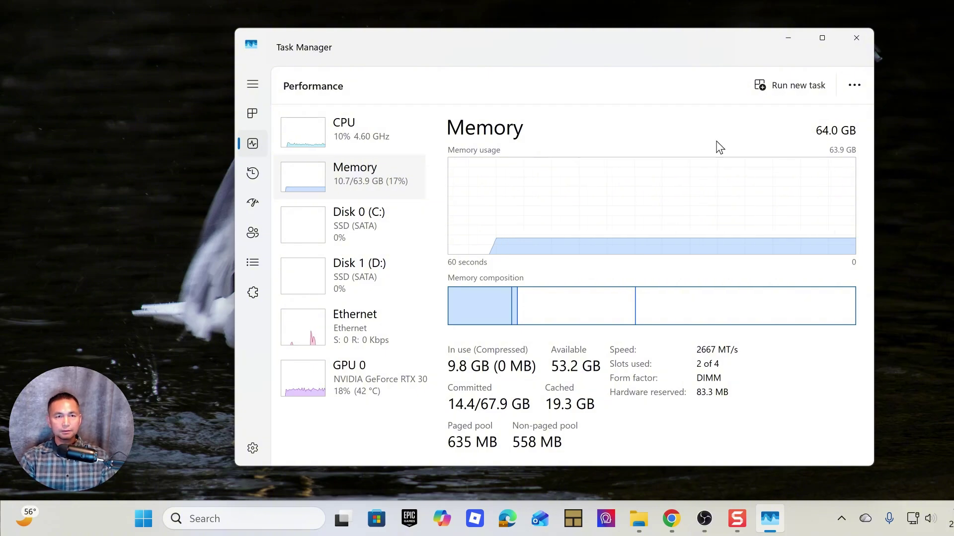
pyautogui.click(360, 140)
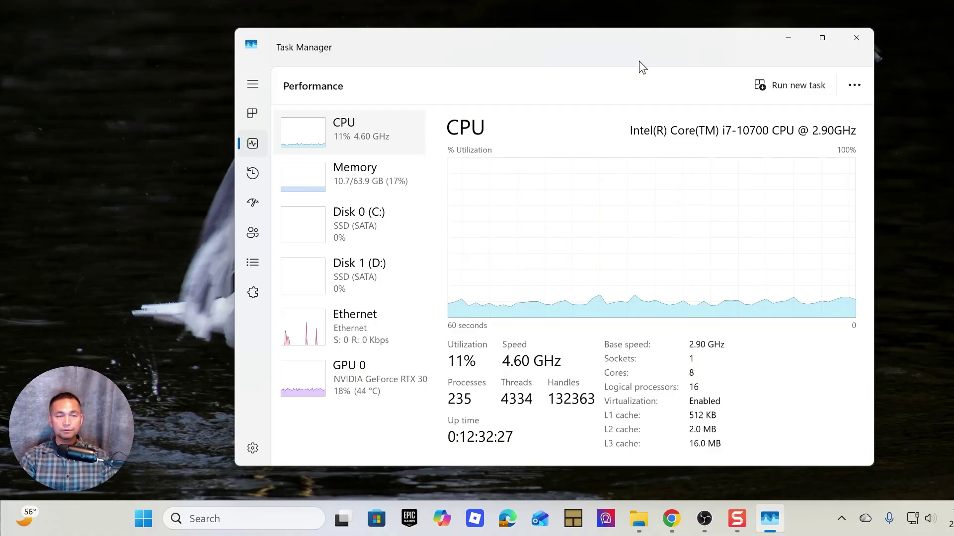
pyautogui.moveTo(607, 53); pyautogui.dragTo(597, 74)
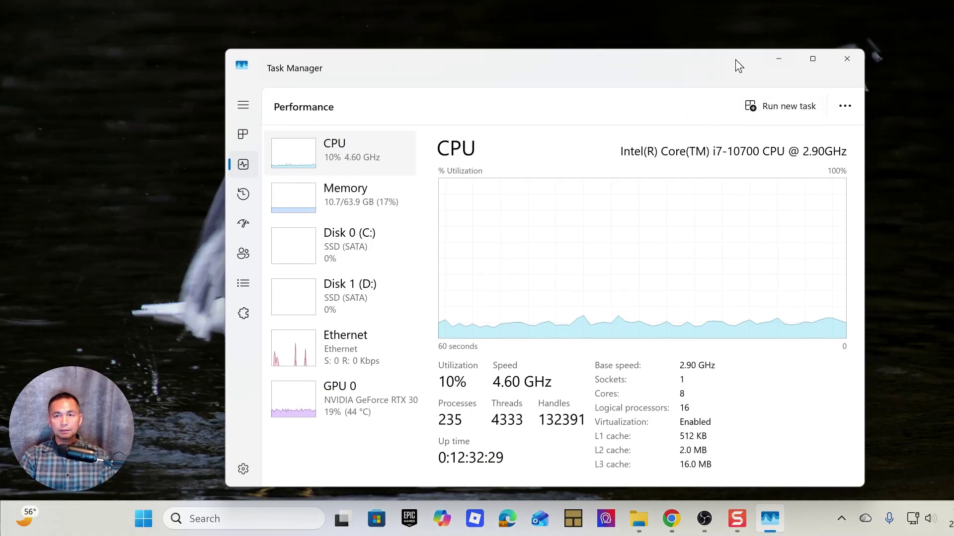
pyautogui.moveTo(735, 60); pyautogui.dragTo(706, 64)
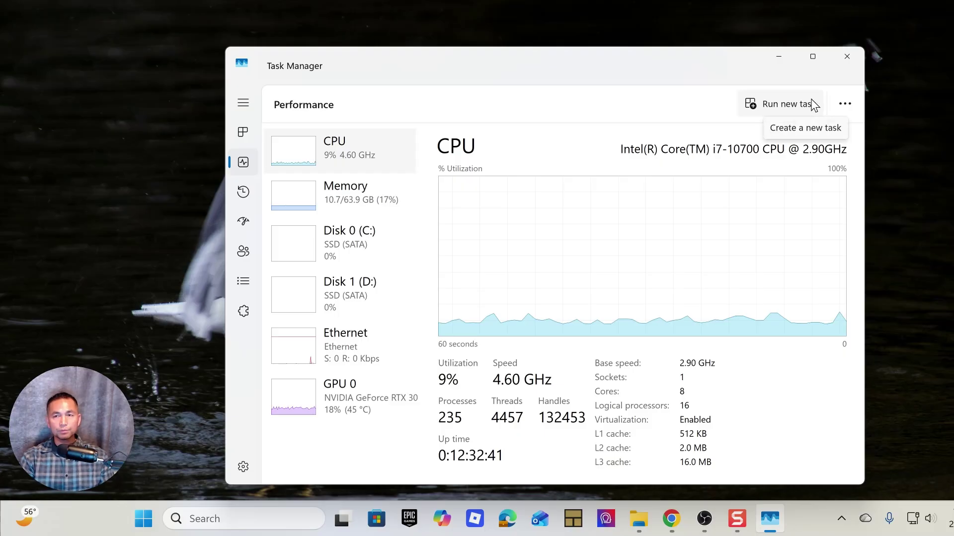
pyautogui.click(848, 65)
# - Bring up the running OBS Studio window to view it, and minimize it again
pyautogui.moveTo(743, 531)
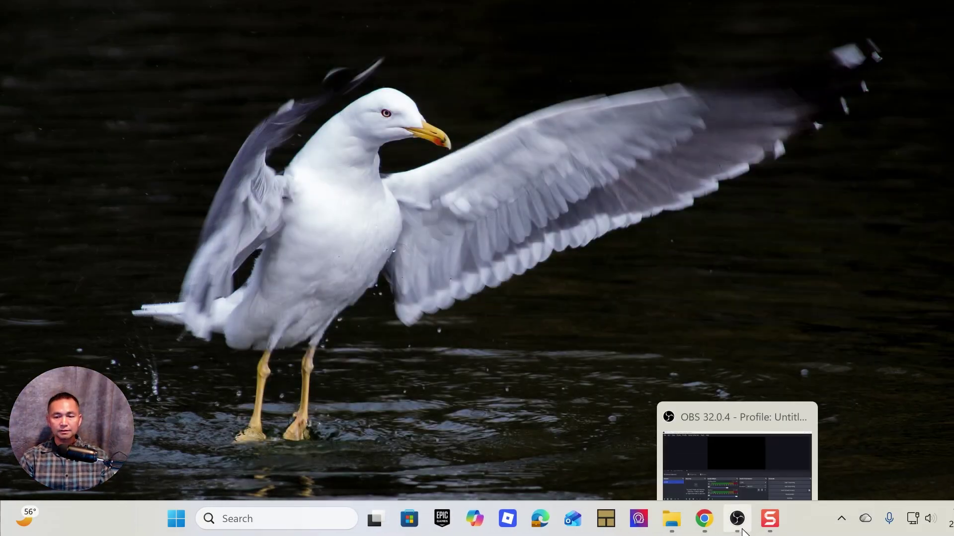
pyautogui.moveTo(744, 464)
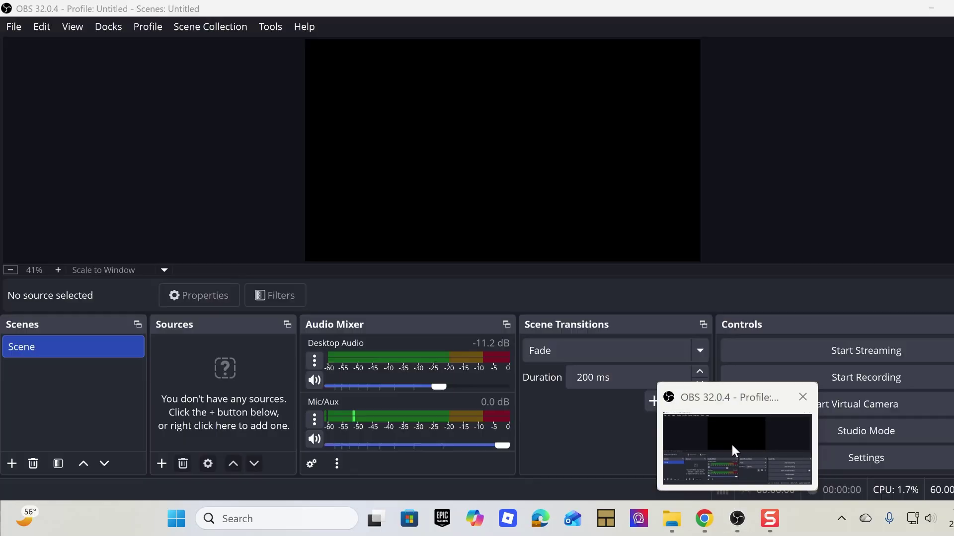
pyautogui.click(732, 444)
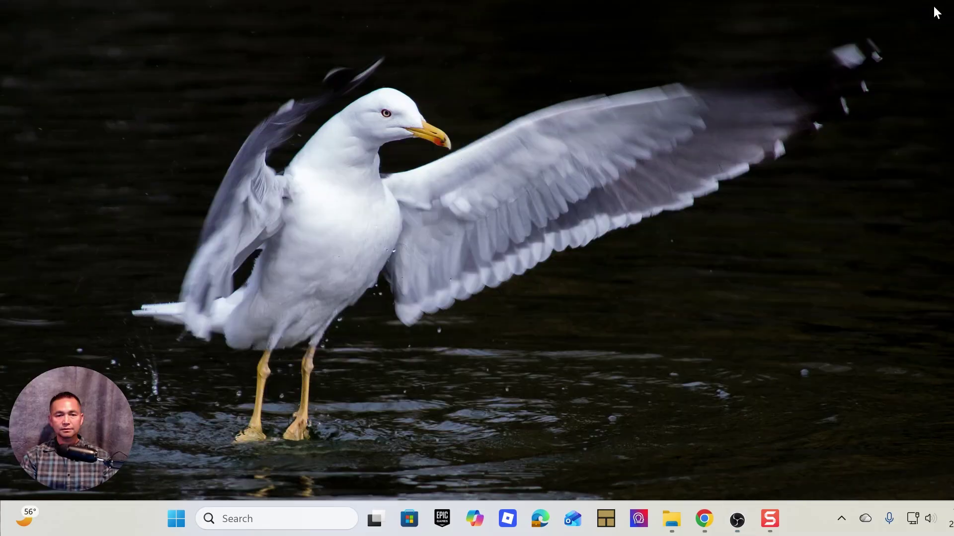
pyautogui.click(932, 8)
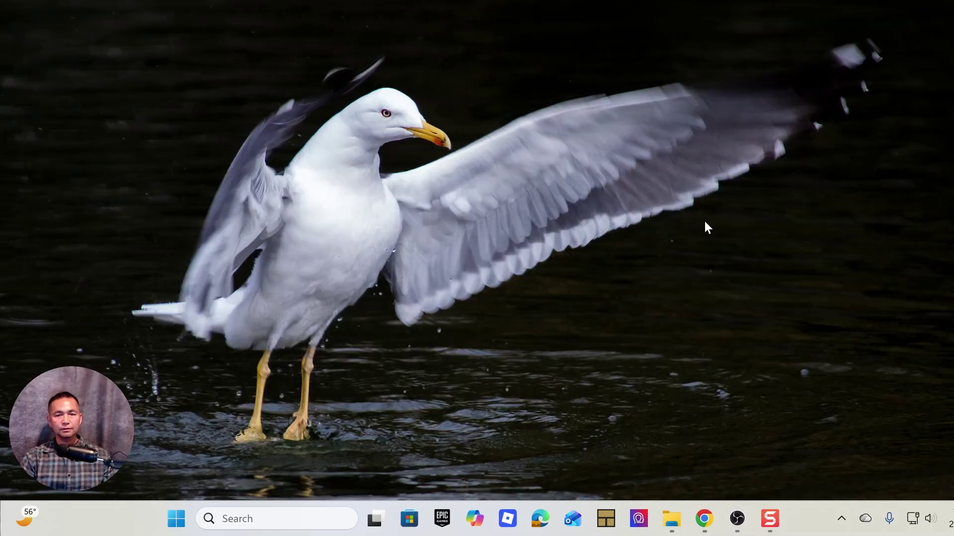
# - Switch to Chrome and open a new tab with the Google search field ready for input
pyautogui.moveTo(712, 524)
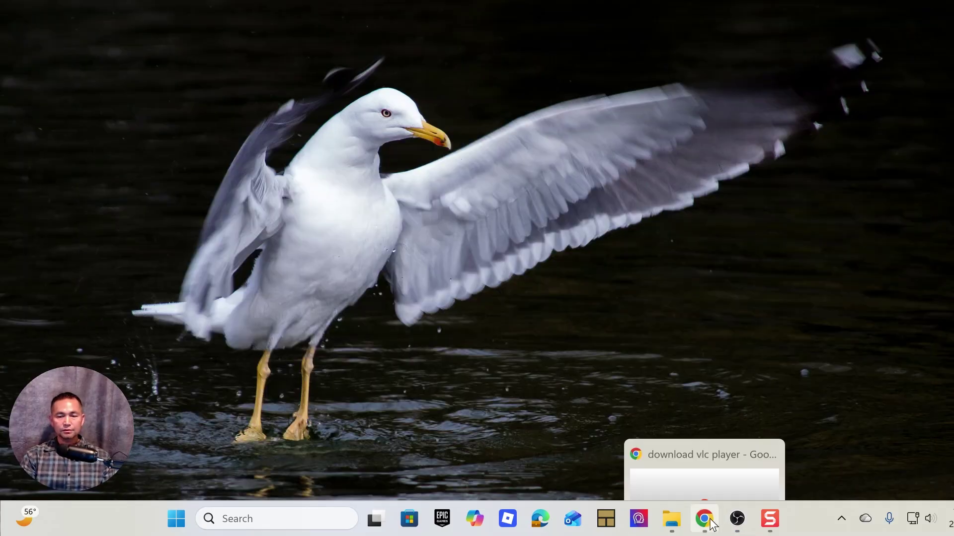
pyautogui.click(708, 503)
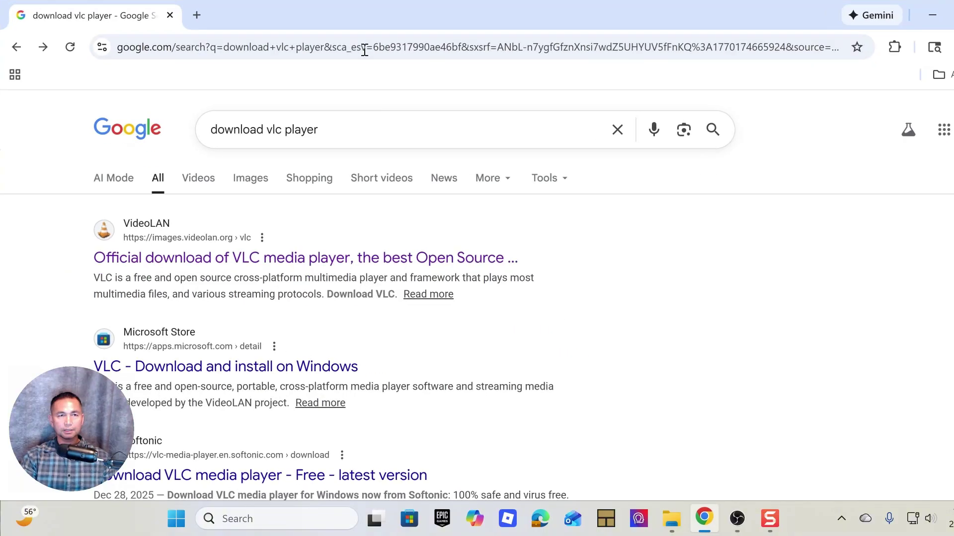
pyautogui.click(196, 15)
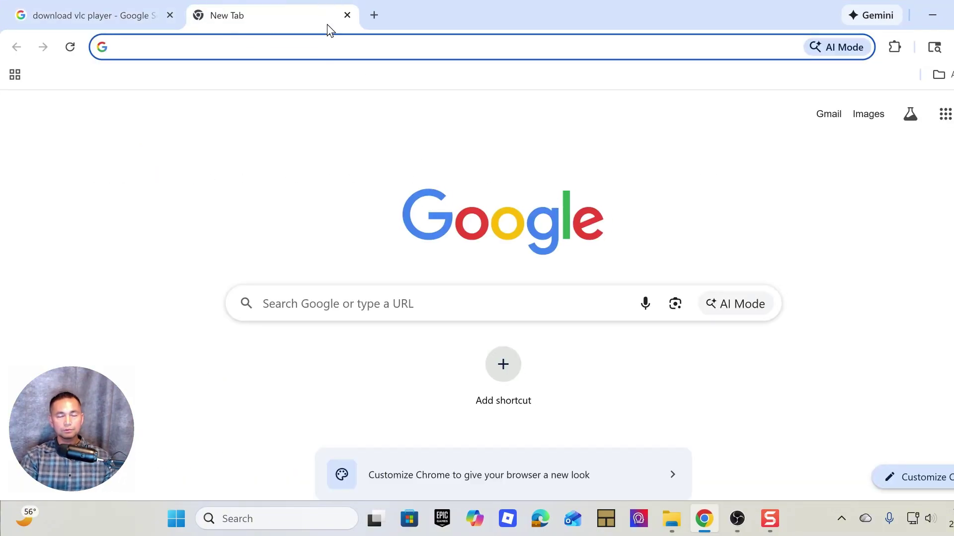
pyautogui.click(466, 306)
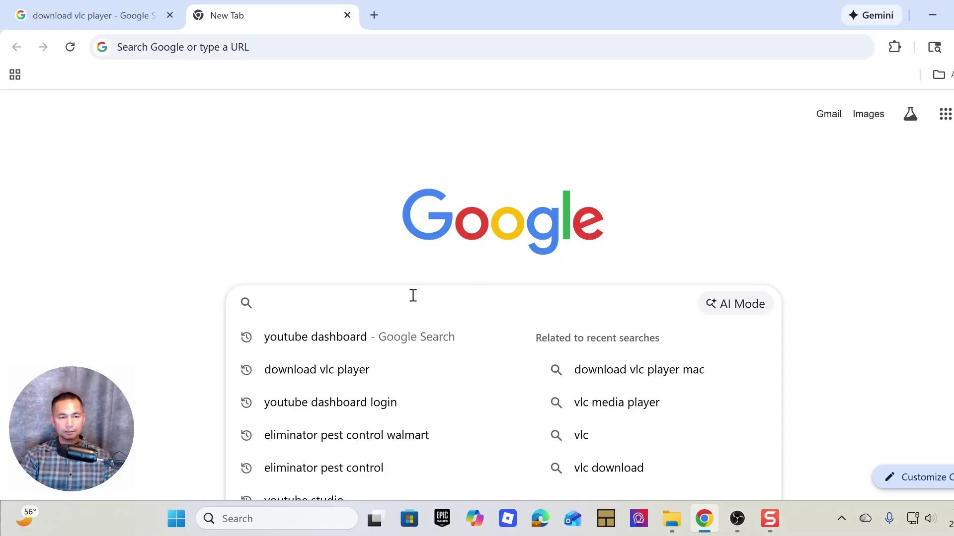
pyautogui.write('sdf')
pyautogui.press('Escape')
pyautogui.press('BackSpace')
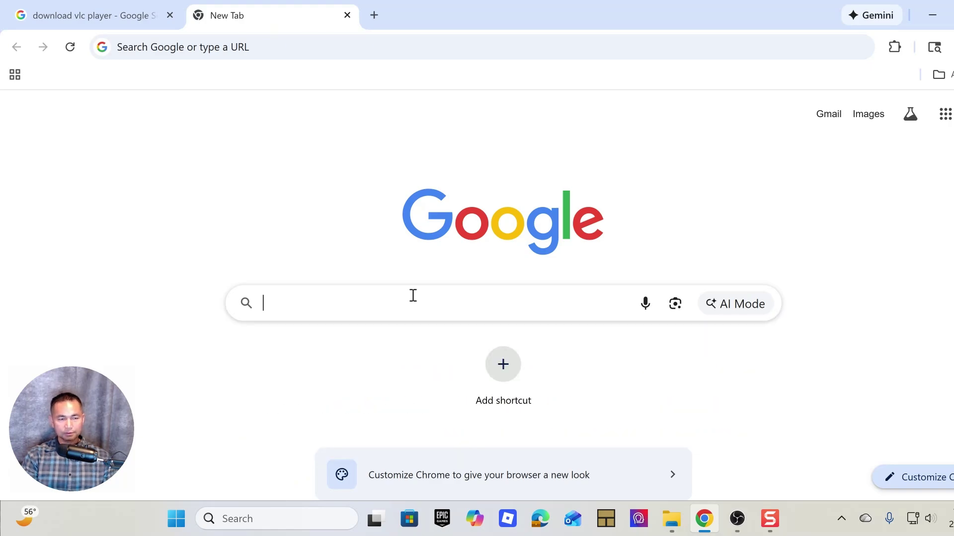
# - Search Google for "download obs studio for windows" and open the official Download OBS Studio page, dismissing the Gemini prompt
pyautogui.write('download obs')
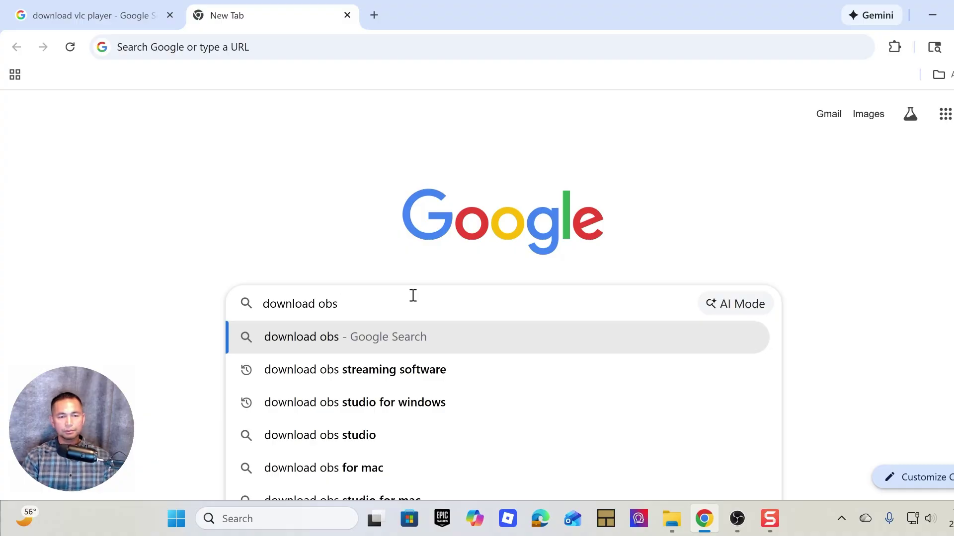
pyautogui.click(428, 404)
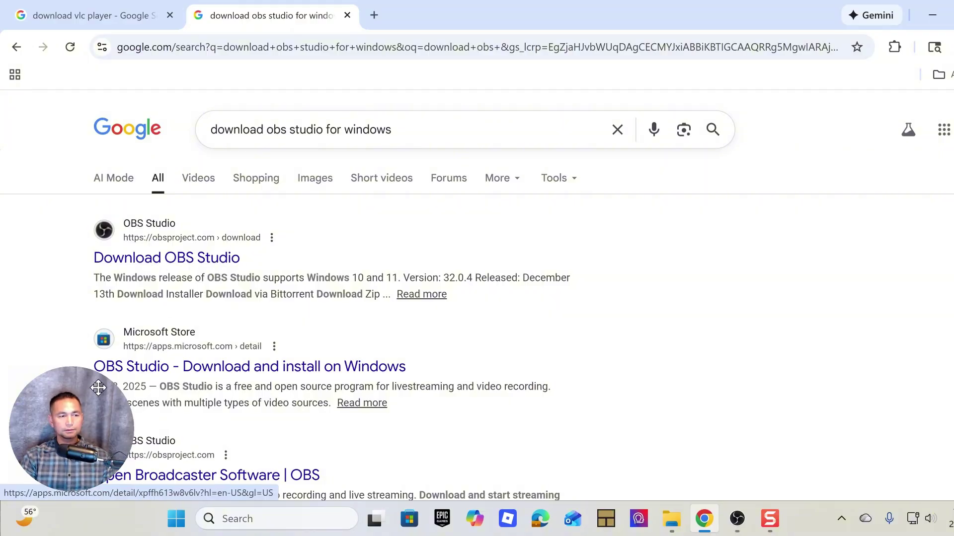
pyautogui.moveTo(93, 398); pyautogui.dragTo(903, 398)
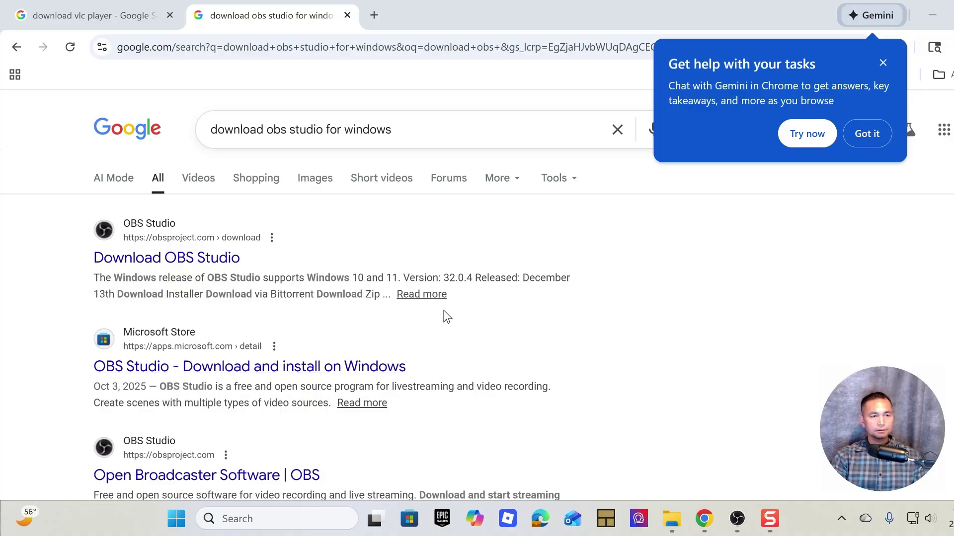
pyautogui.click(215, 263)
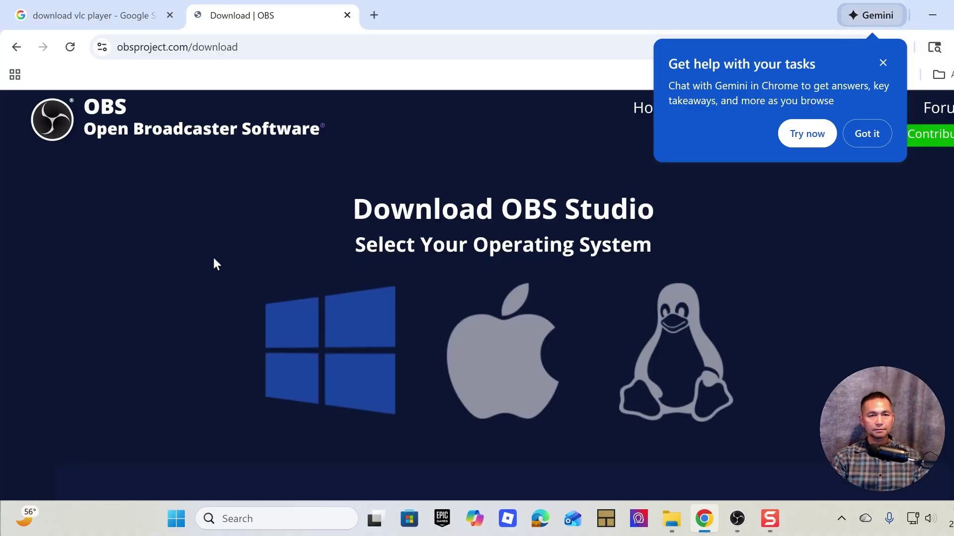
pyautogui.click(863, 134)
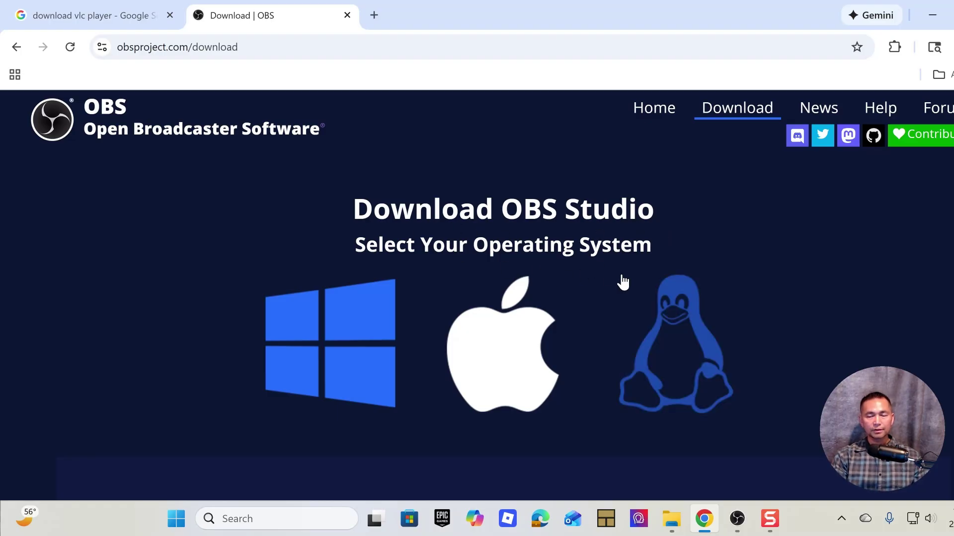
# - Examine the OBS Studio download page for the operating system choices, supported Windows versions and installer options
pyautogui.scroll(-1, 683, 381)
pyautogui.scroll(1, 682, 376)
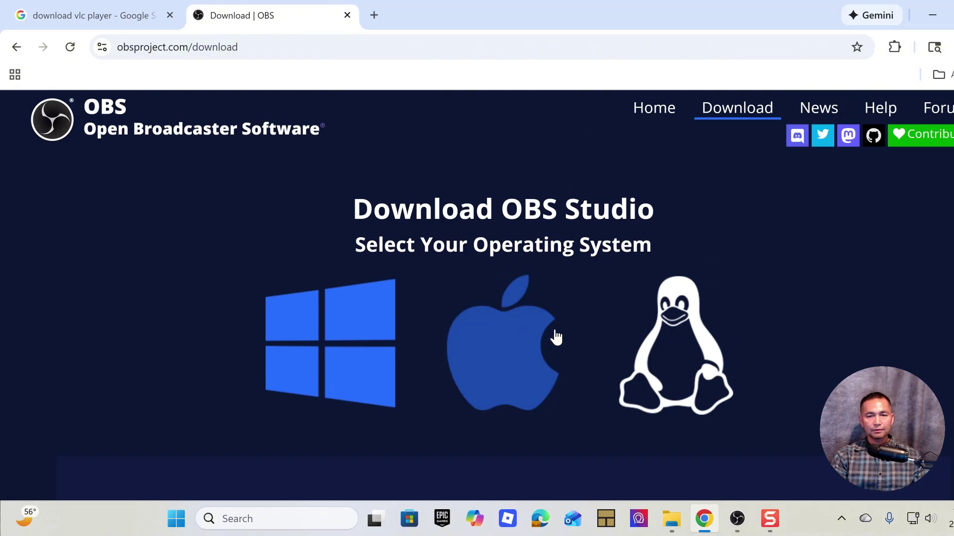
pyautogui.scroll(-1, 696, 350)
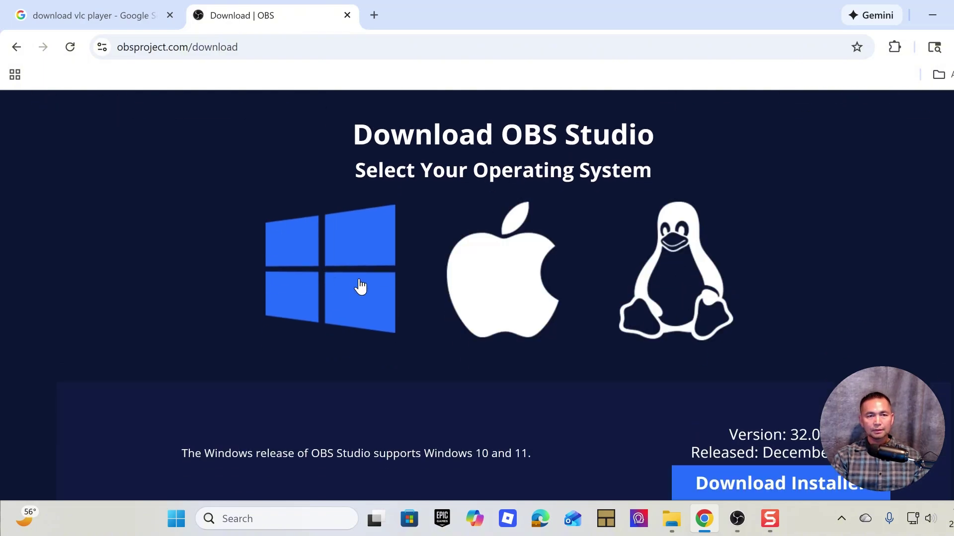
pyautogui.scroll(-2, 328, 278)
pyautogui.scroll(2, 322, 283)
pyautogui.scroll(-2, 324, 287)
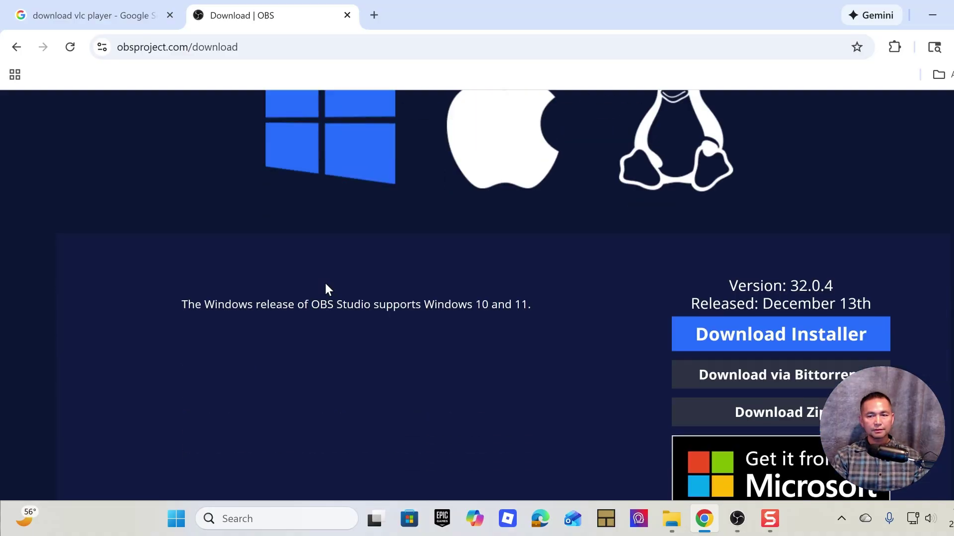
pyautogui.scroll(1, 345, 271)
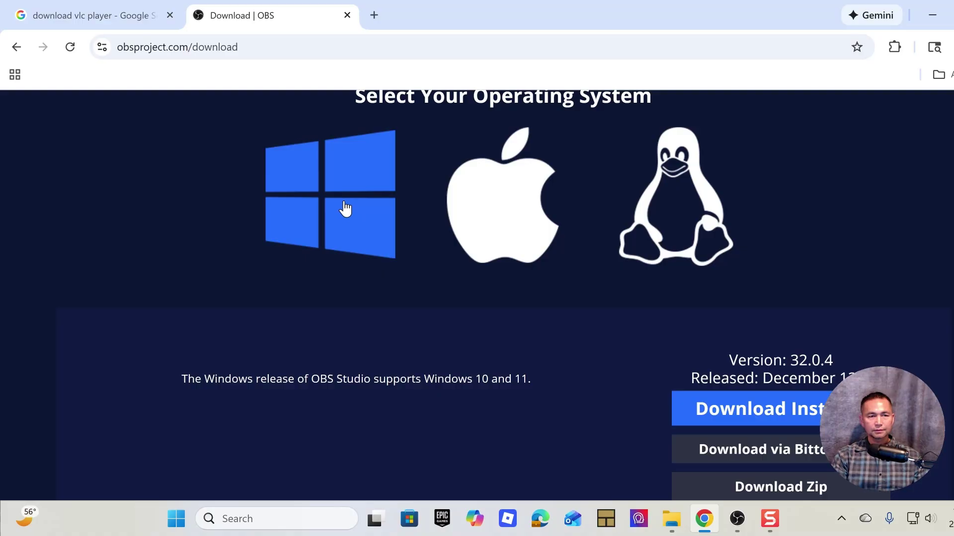
pyautogui.scroll(1, 375, 203)
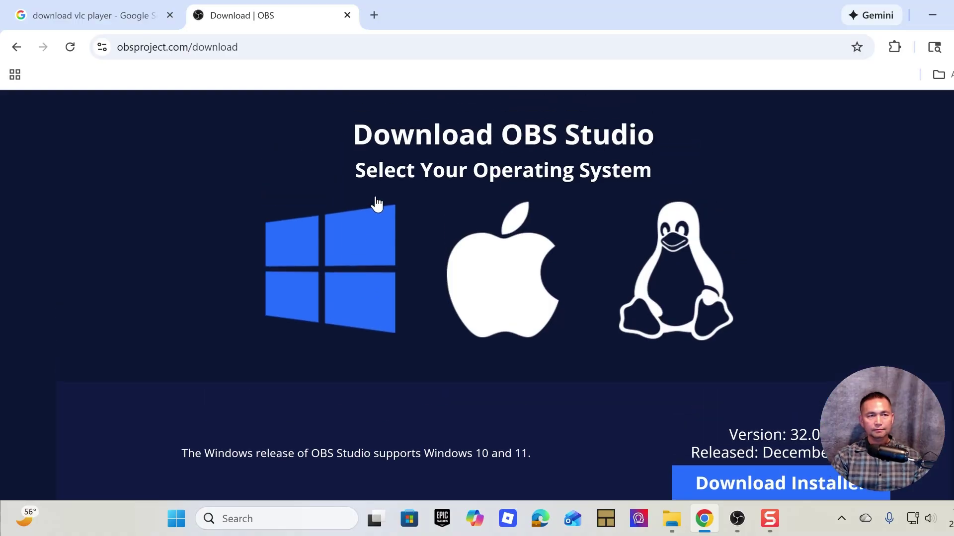
pyautogui.scroll(-3, 466, 284)
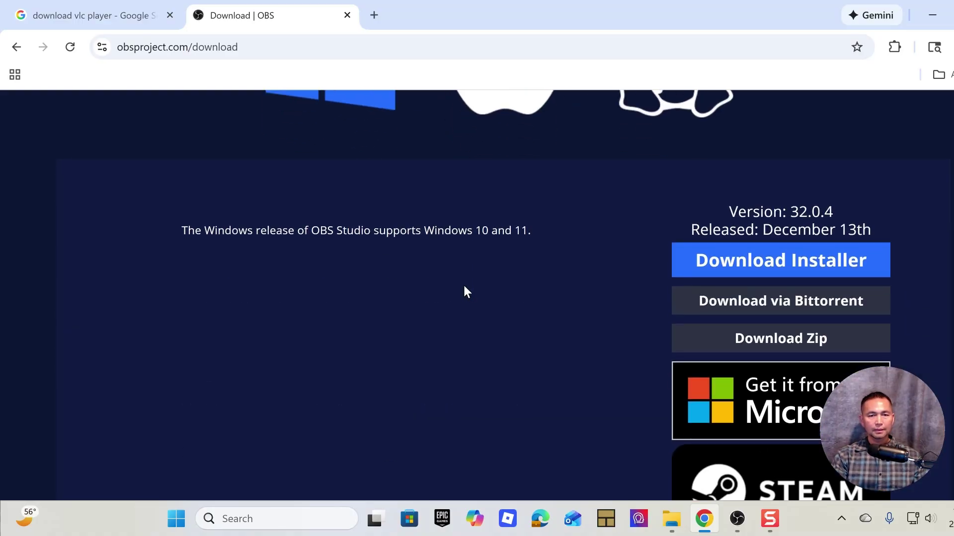
pyautogui.scroll(1, 464, 292)
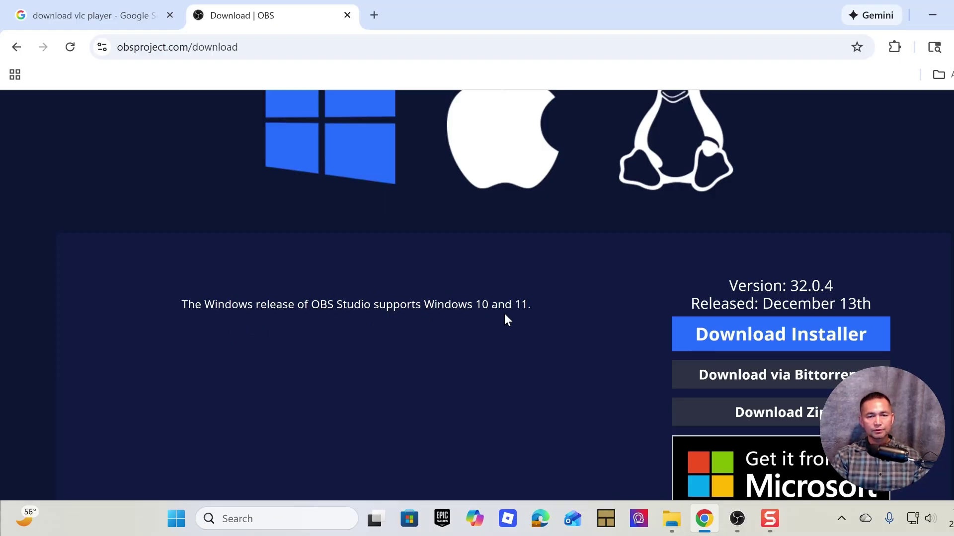
pyautogui.scroll(-1, 547, 317)
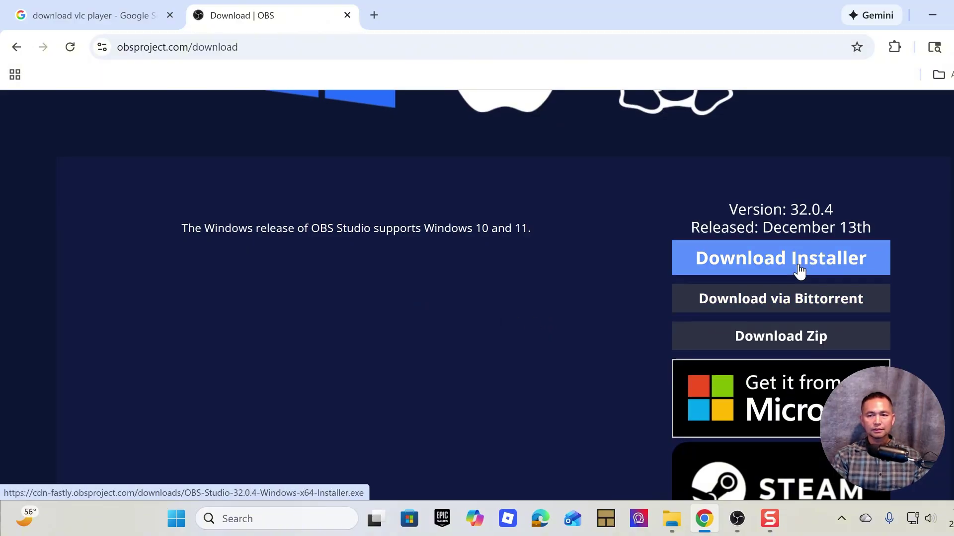
# - Download the OBS Studio 32.0.4 installer for Windows and show the downloaded file in its folder
pyautogui.scroll(-3, 799, 270)
pyautogui.scroll(2, 801, 273)
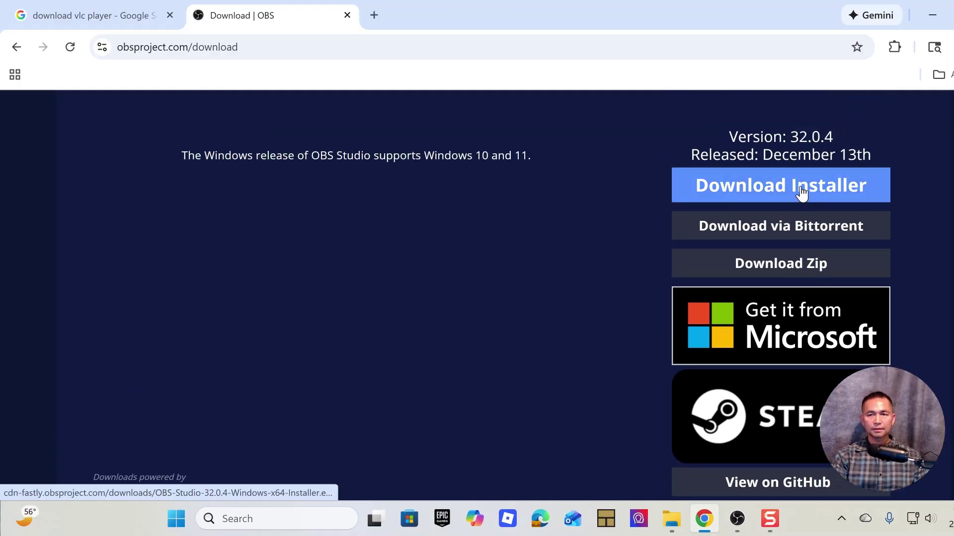
pyautogui.click(799, 181)
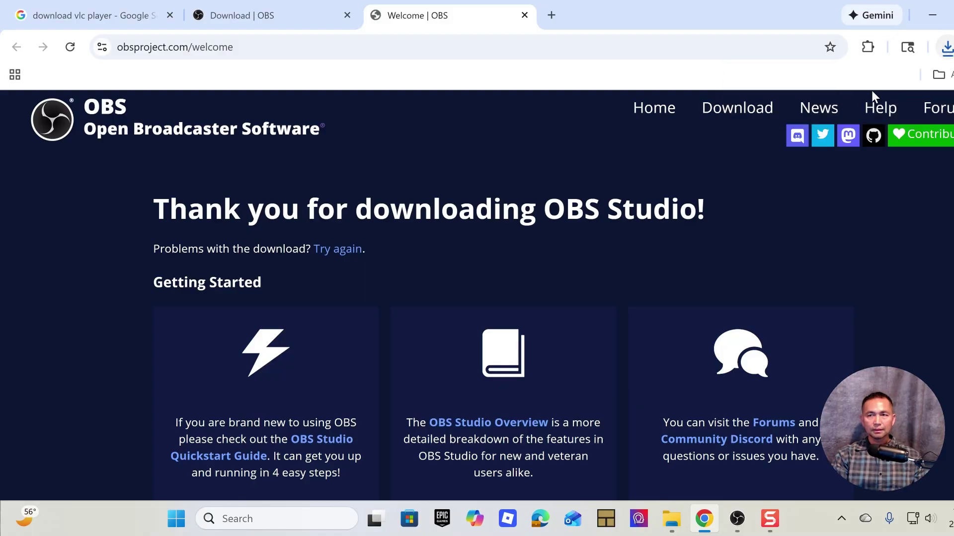
pyautogui.click(948, 53)
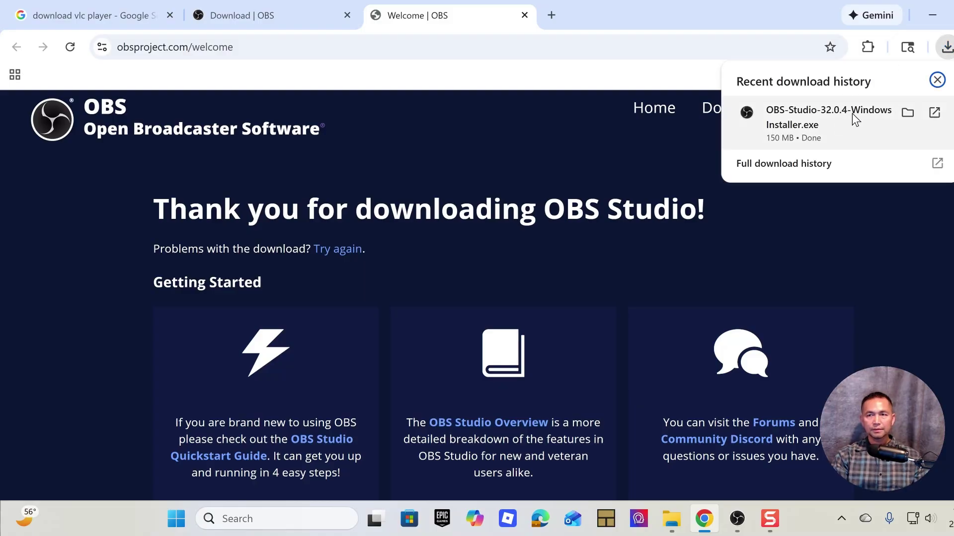
pyautogui.click(908, 115)
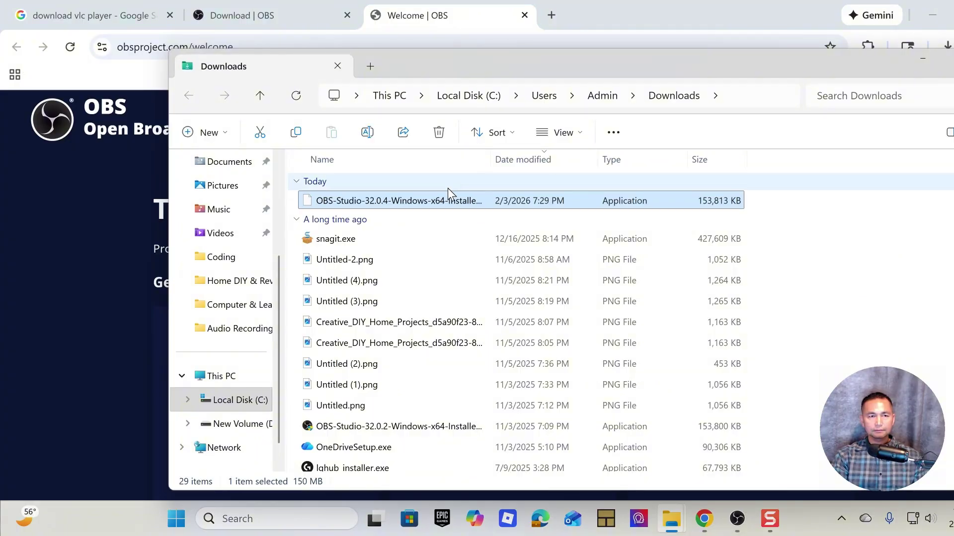
# - Clear the browser and Downloads windows from the desktop, launch the OBS Studio 32.0.4 setup and continue past its welcome page
pyautogui.click(931, 16)
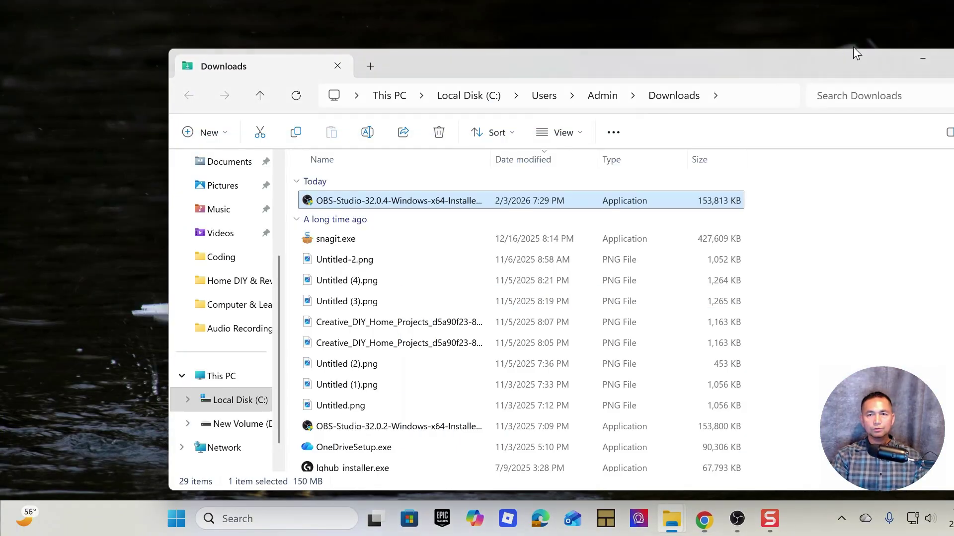
pyautogui.click(927, 62)
pyautogui.moveTo(591, 120); pyautogui.dragTo(645, 93)
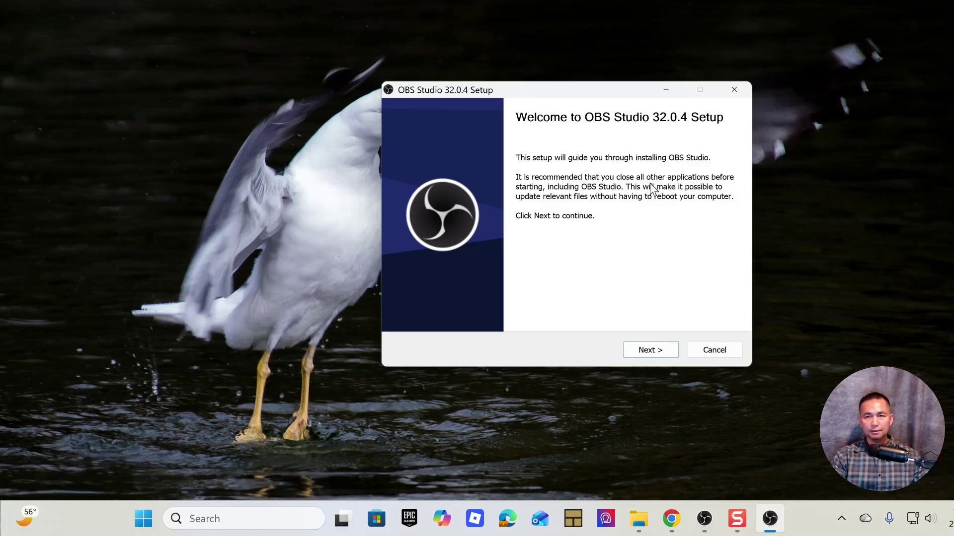
pyautogui.click(651, 350)
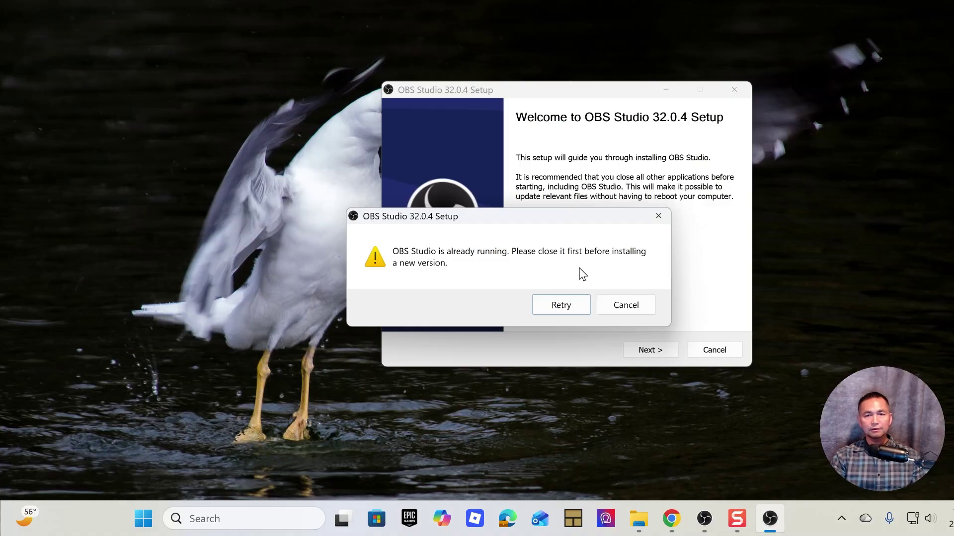
# - Exit the running OBS Studio and retry so the setup proceeds to the license page
pyautogui.click(709, 520)
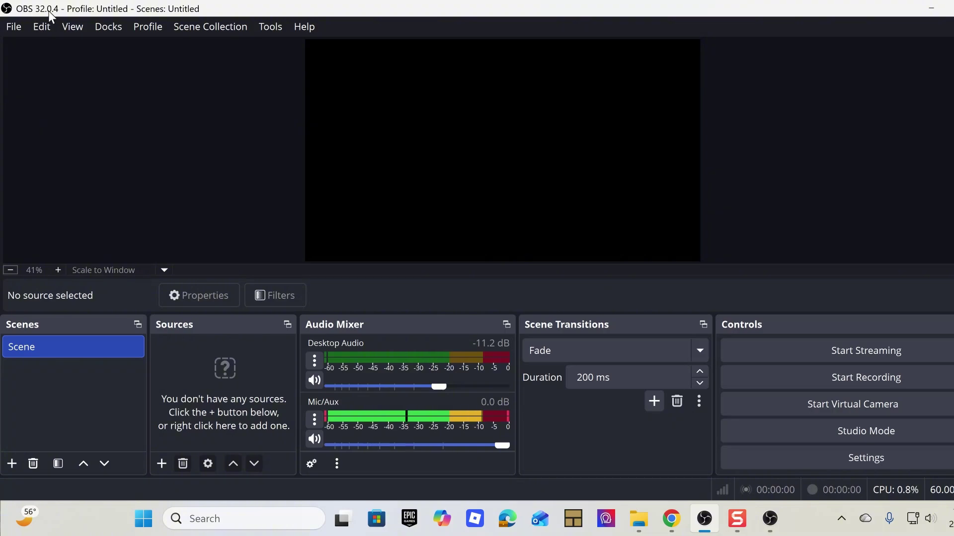
pyautogui.click(14, 27)
pyautogui.click(61, 158)
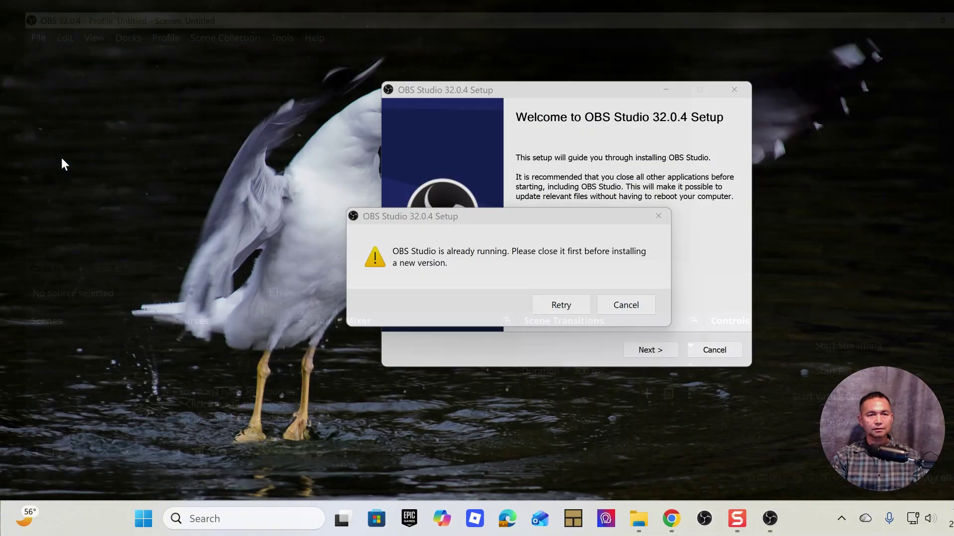
pyautogui.click(572, 306)
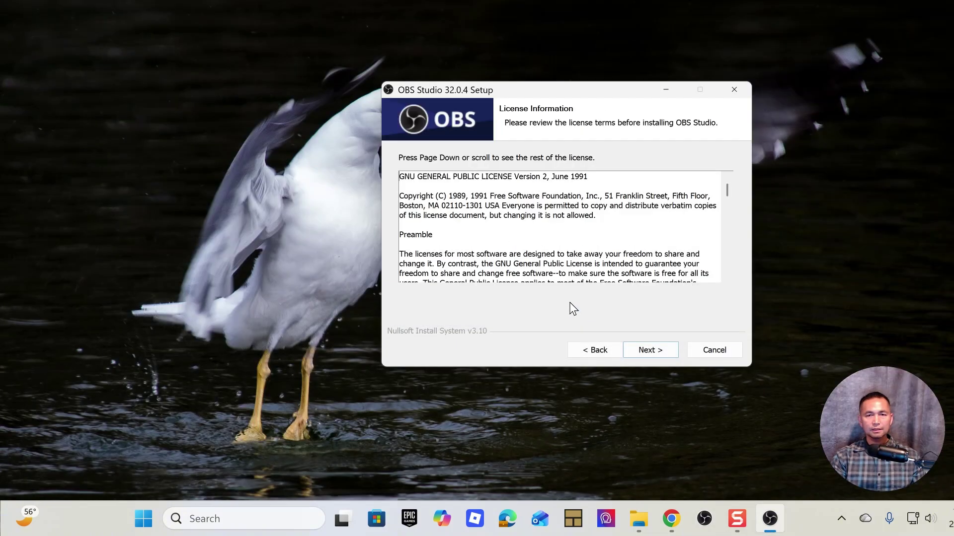
# - Continue past the license terms, review the destination folder C:\Program Files\obs-studio\, and quit the setup without installing
pyautogui.click(655, 353)
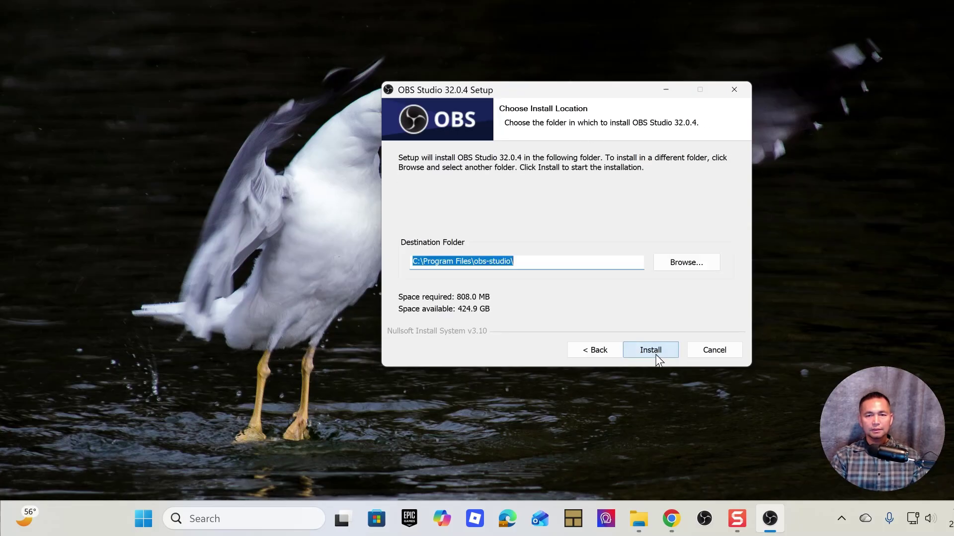
pyautogui.click(557, 263)
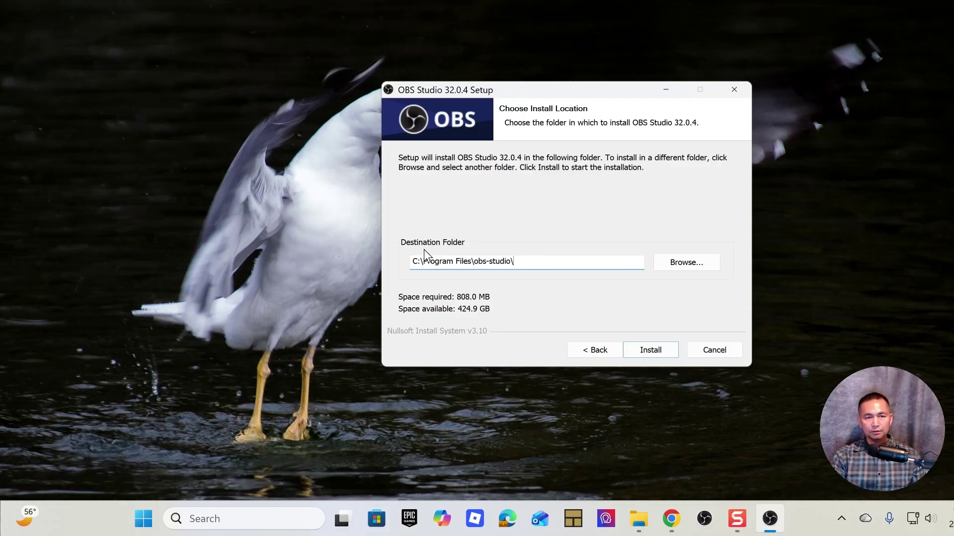
pyautogui.moveTo(542, 265); pyautogui.dragTo(398, 257)
pyautogui.click(517, 265)
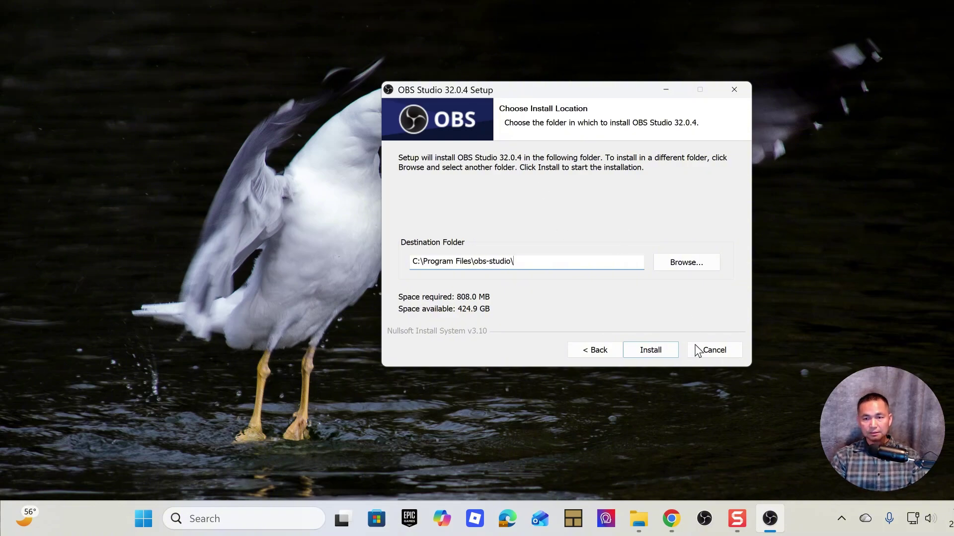
pyautogui.click(734, 91)
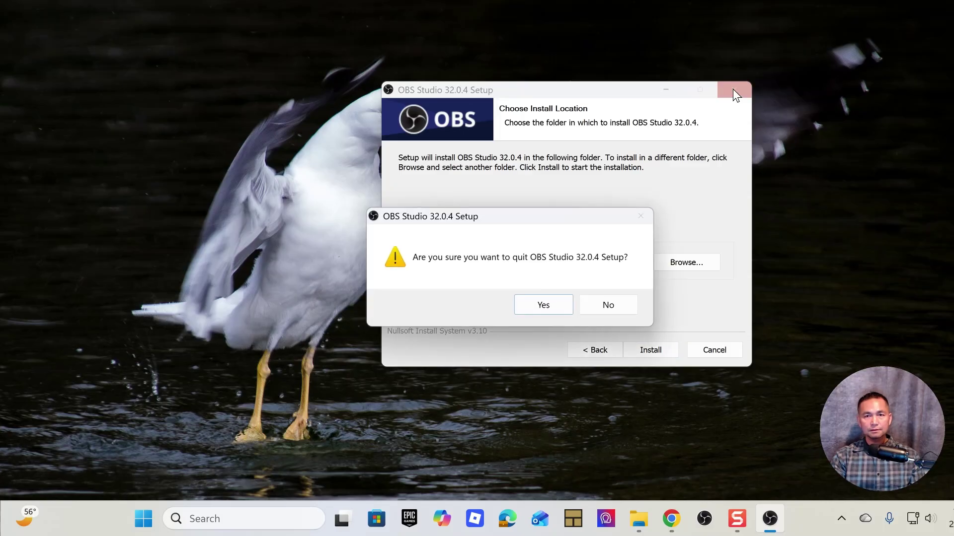
pyautogui.click(547, 301)
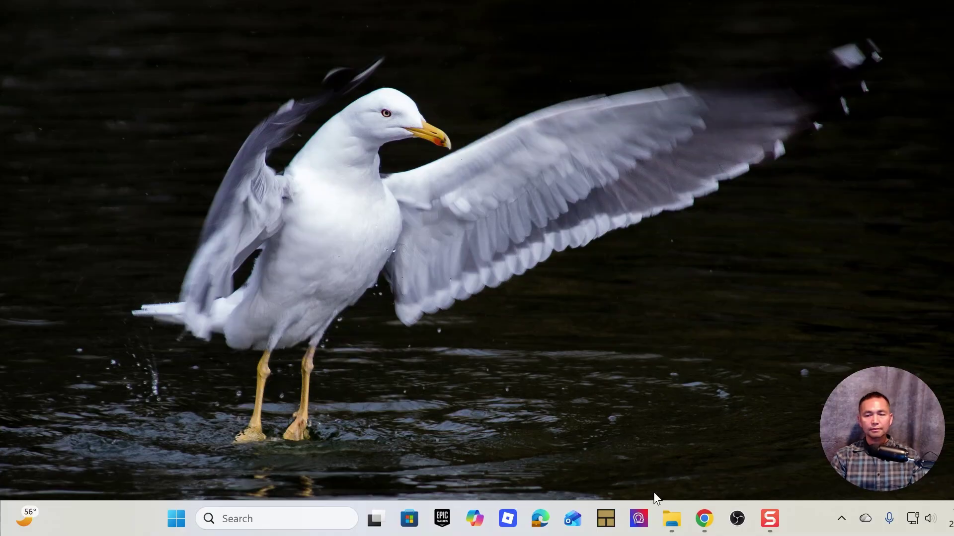
# - Launch OBS Studio and review the Mic/Aux device choices, picking Microphone (Yeti Classic), and close the properties without applying
pyautogui.click(737, 517)
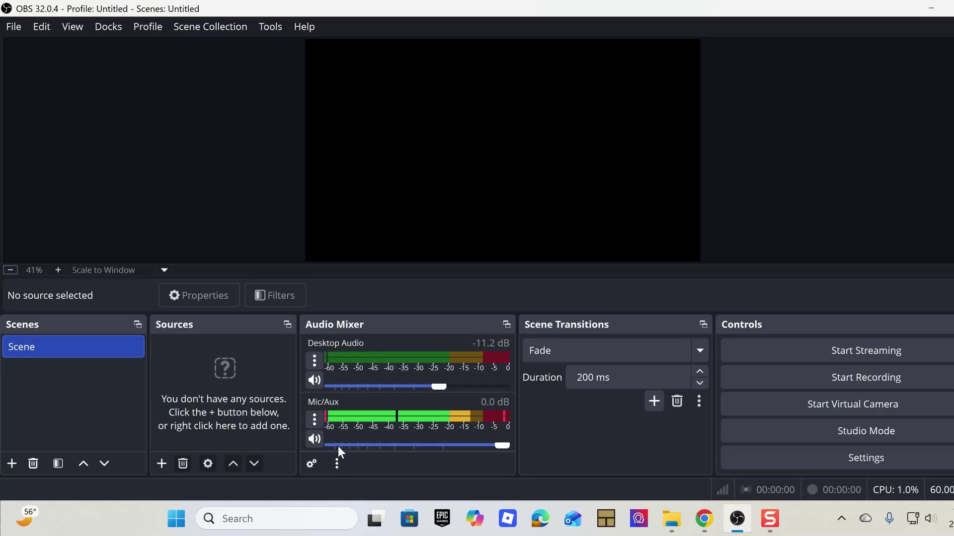
pyautogui.click(315, 422)
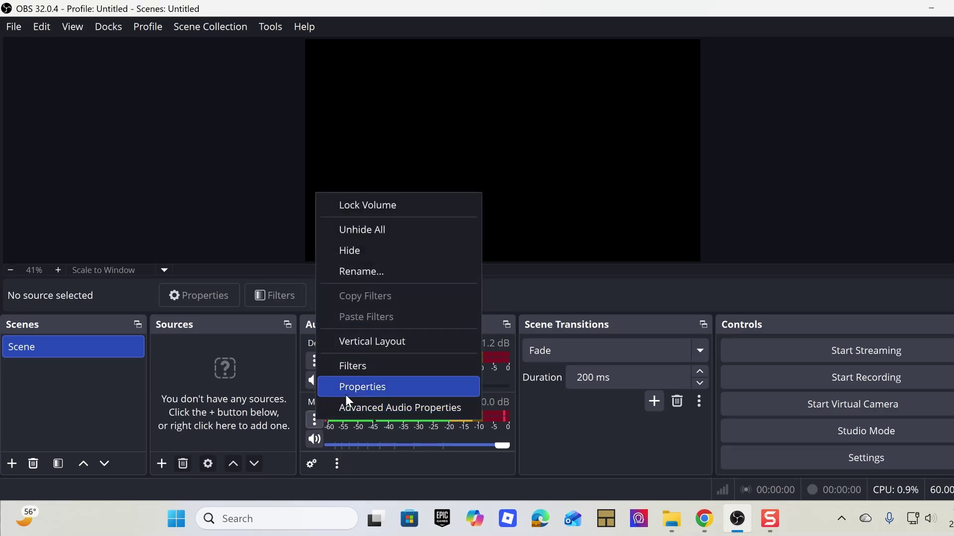
pyautogui.click(358, 396)
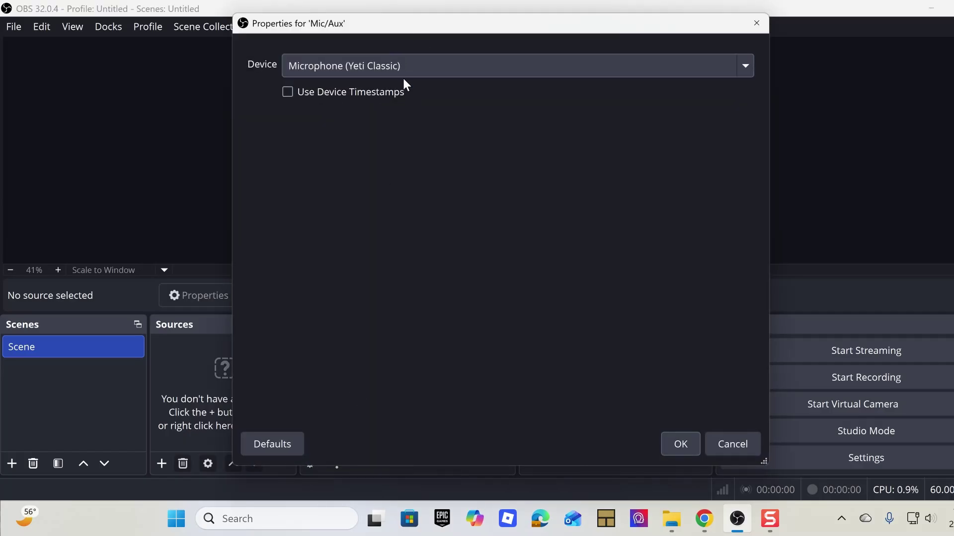
pyautogui.click(433, 67)
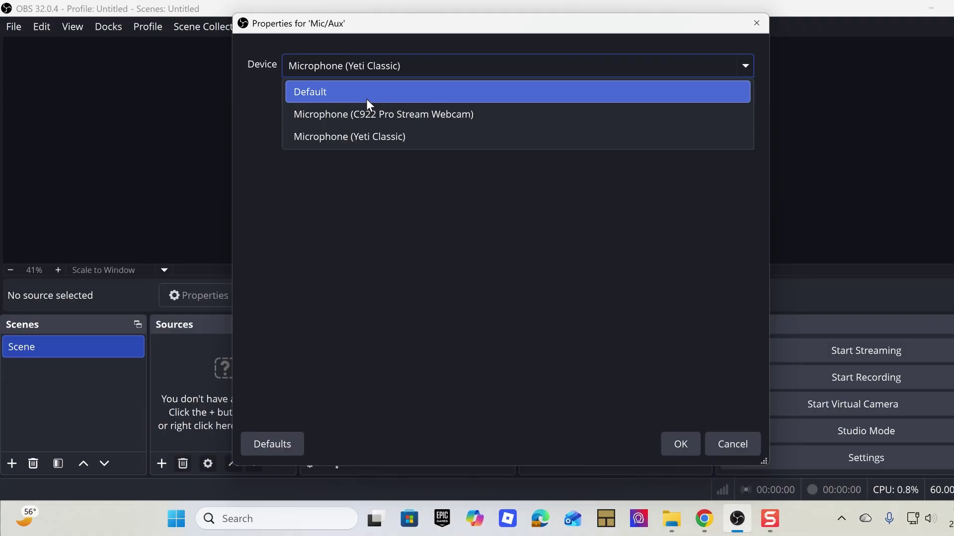
pyautogui.click(387, 141)
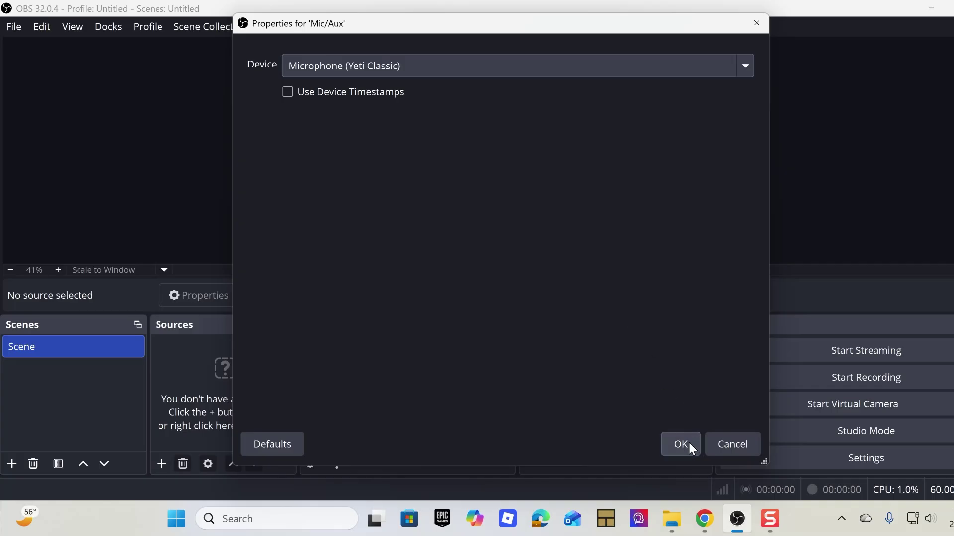
pyautogui.click(722, 442)
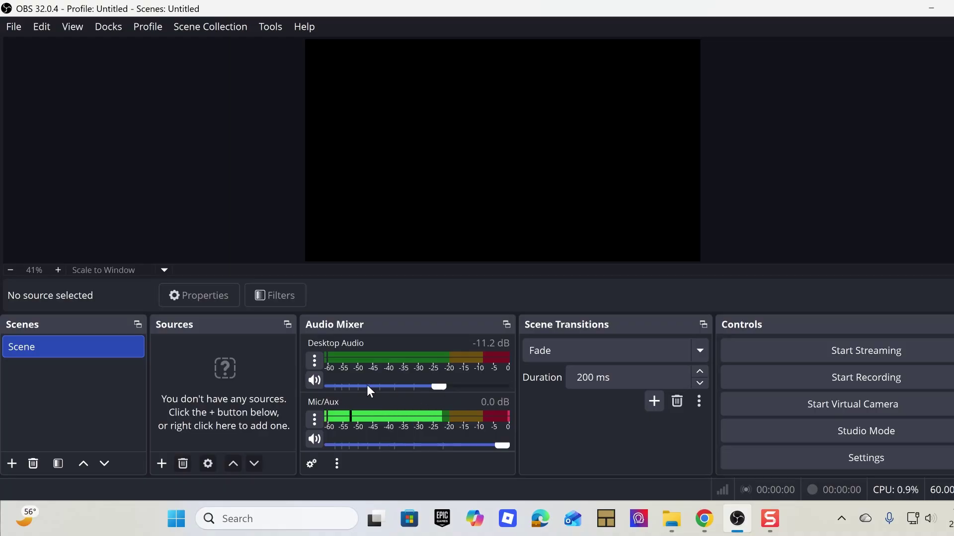
# - Review the output devices for Desktop Audio, choose Default as its device and accept the properties
pyautogui.click(314, 363)
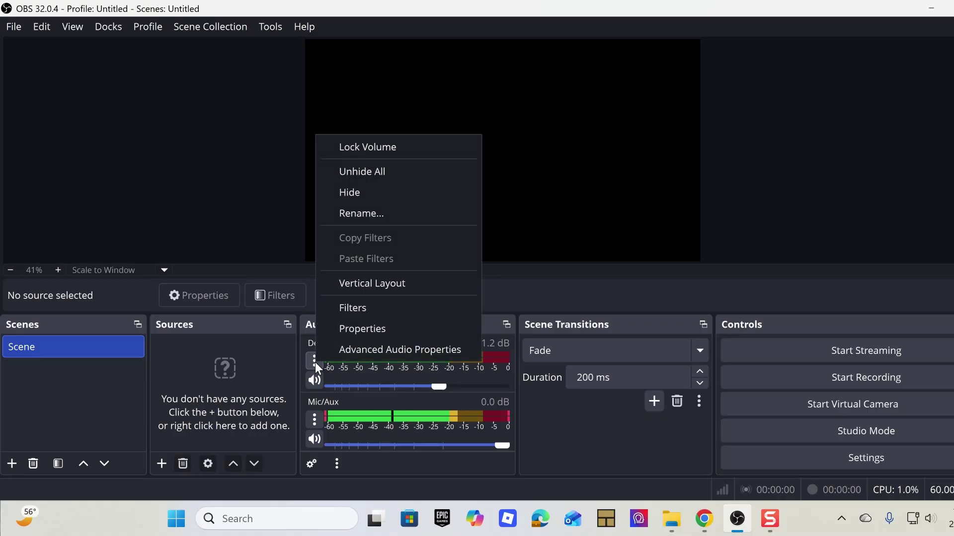
pyautogui.click(350, 329)
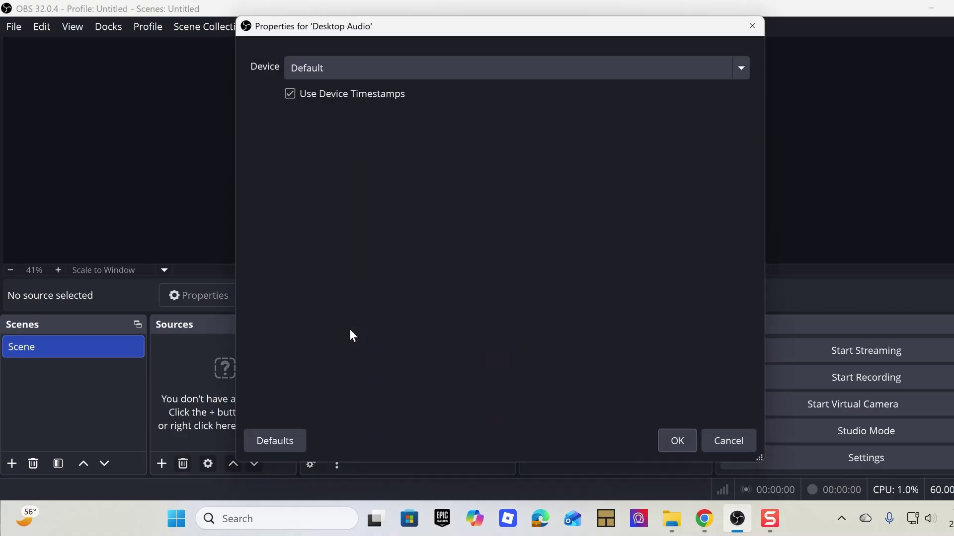
pyautogui.click(400, 70)
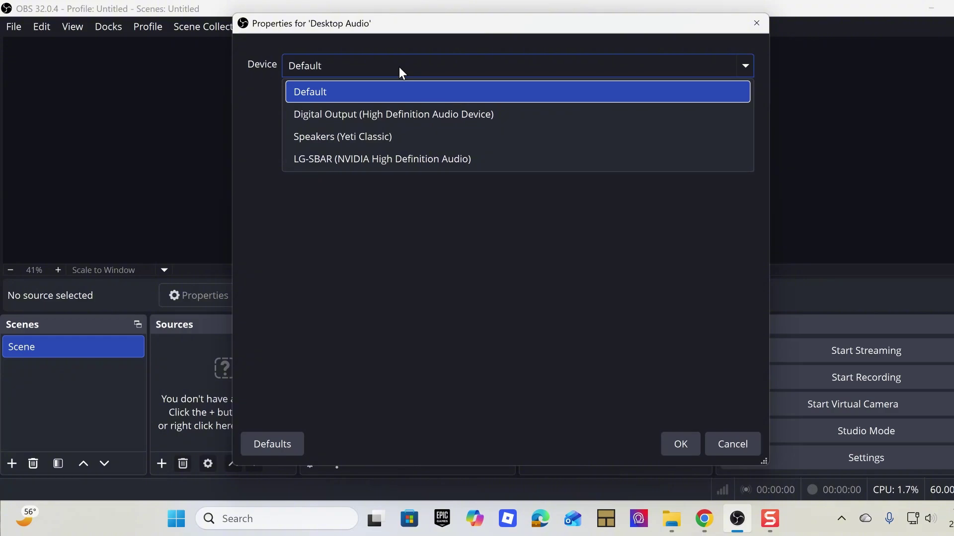
pyautogui.click(399, 69)
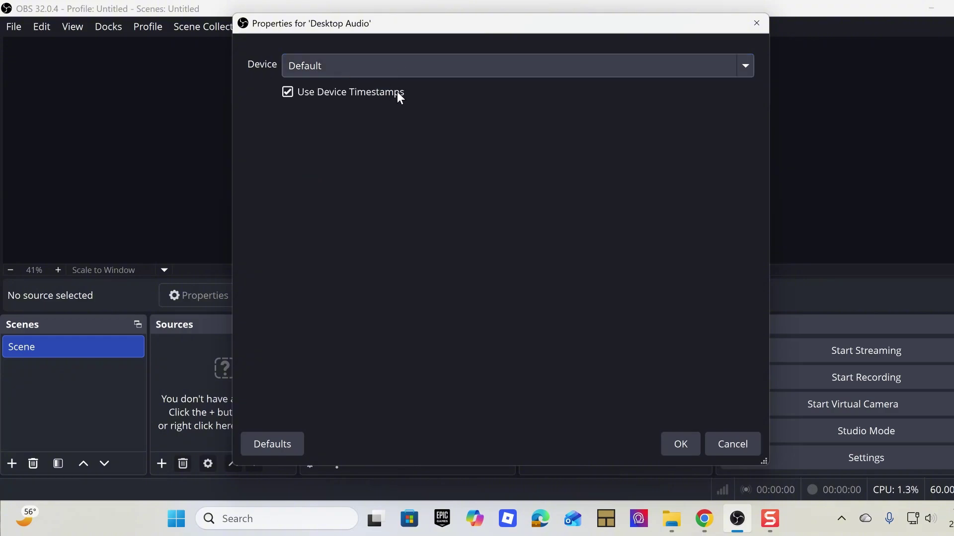
pyautogui.click(409, 70)
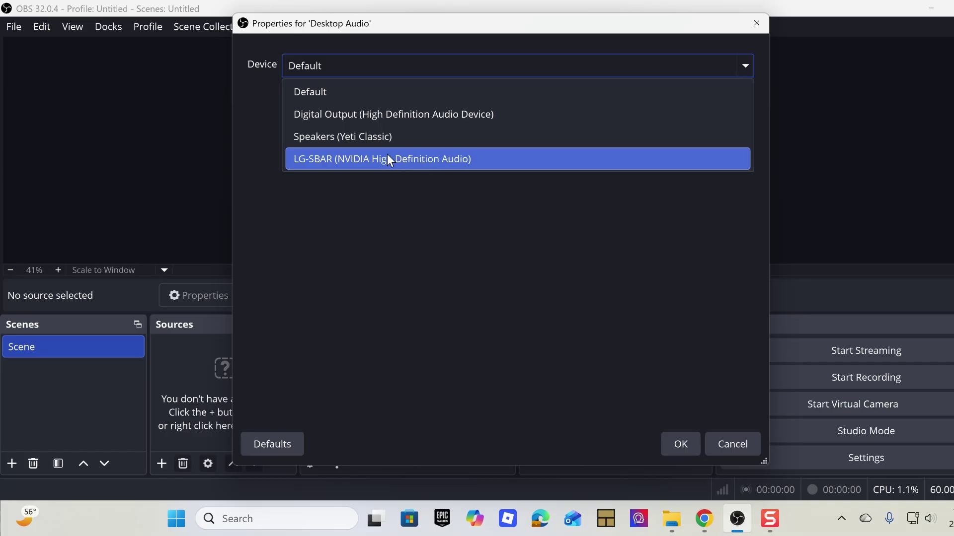
pyautogui.click(368, 89)
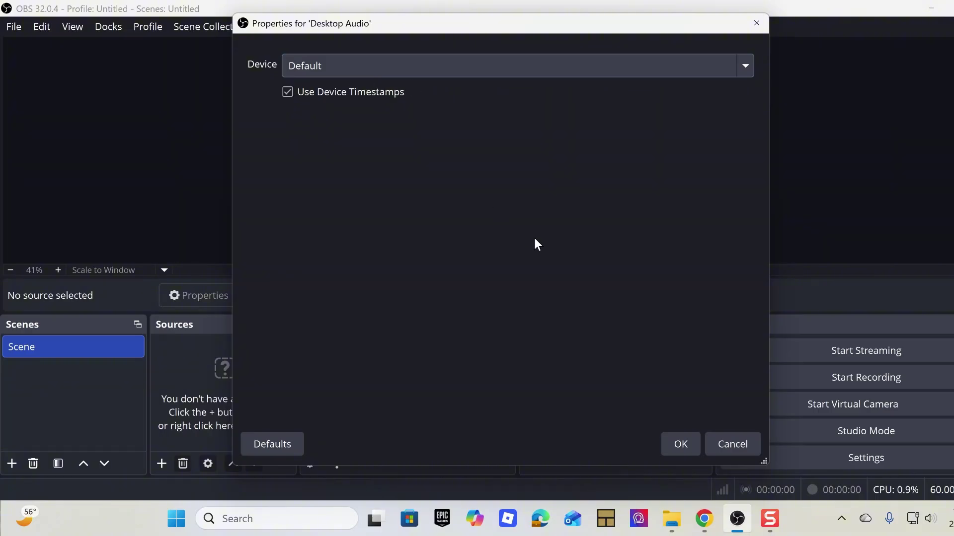
pyautogui.click(680, 444)
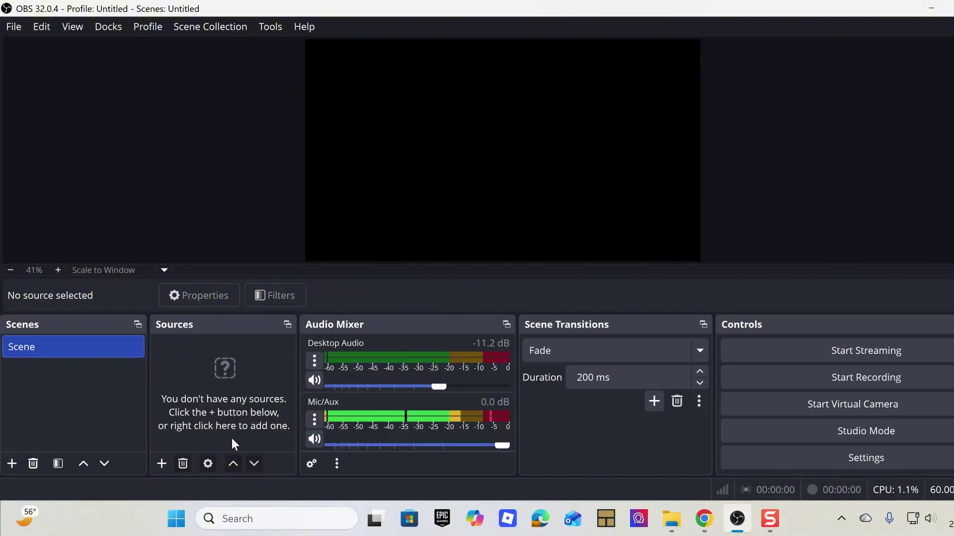
# - View the source types that can be added to the scene, then minimize OBS Studio to bring up Chrome
pyautogui.click(159, 466)
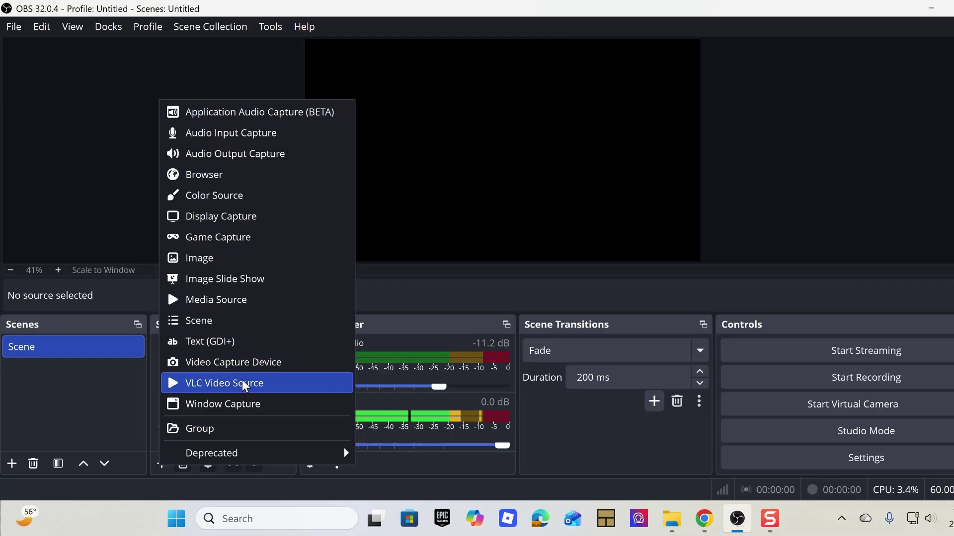
pyautogui.click(704, 519)
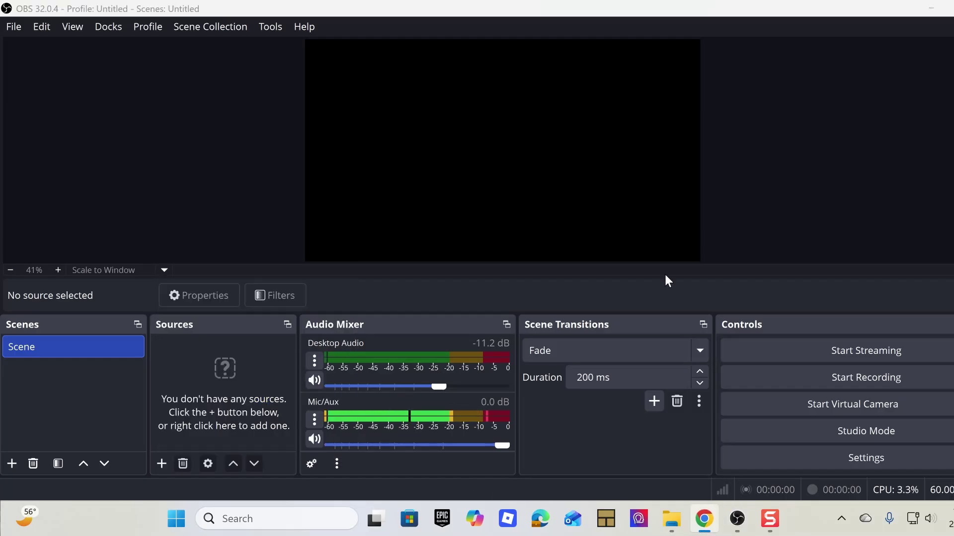
pyautogui.click(934, 14)
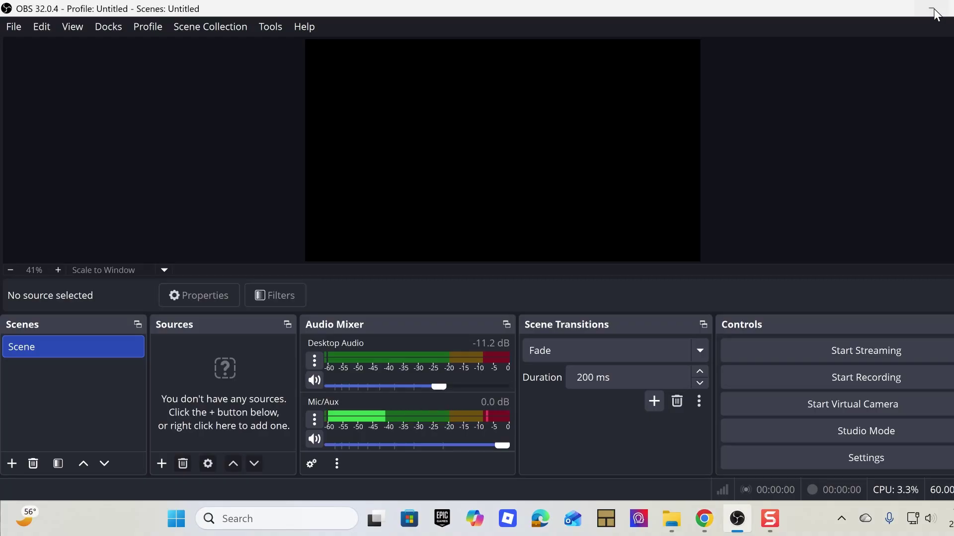
pyautogui.click(935, 14)
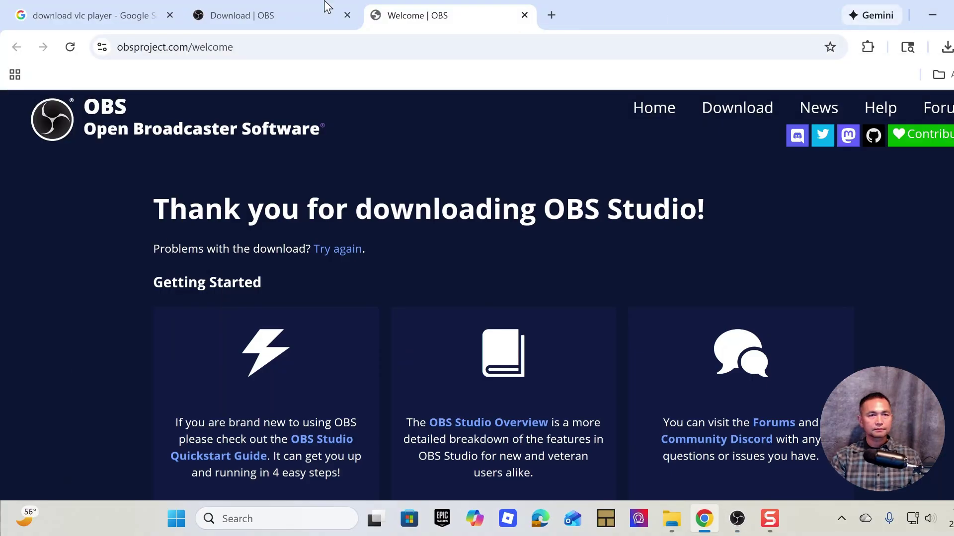
# - Close the OBS welcome page and rerun the Google search for "download vlc player"
pyautogui.click(524, 15)
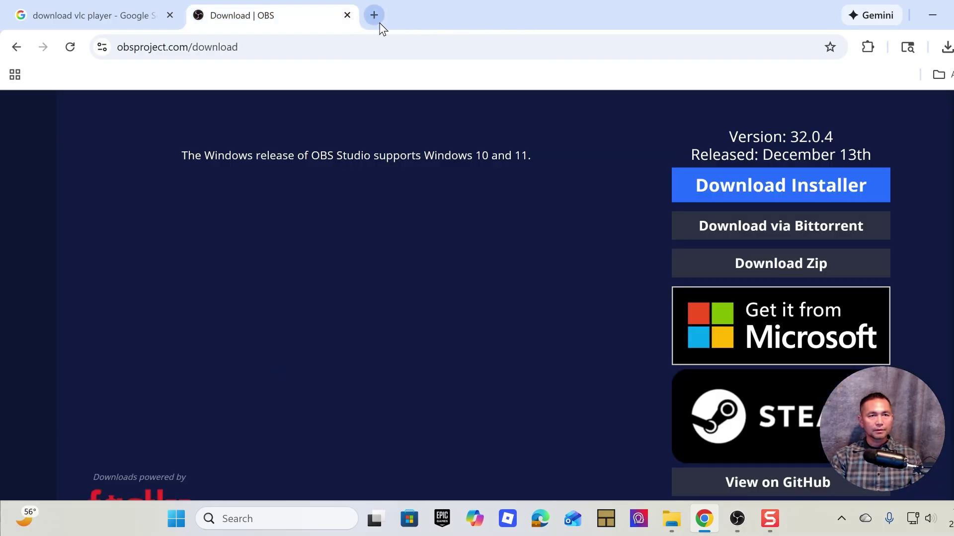
pyautogui.click(116, 13)
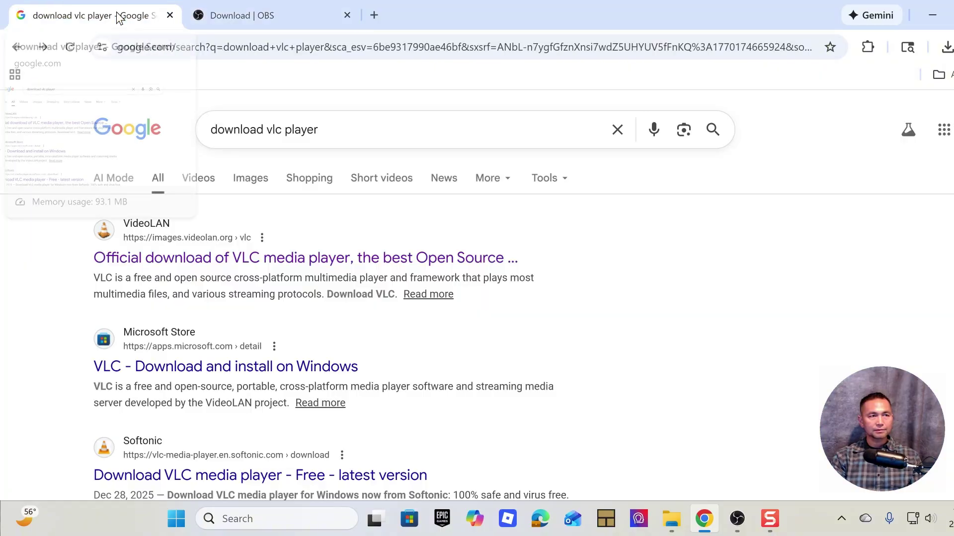
pyautogui.click(352, 134)
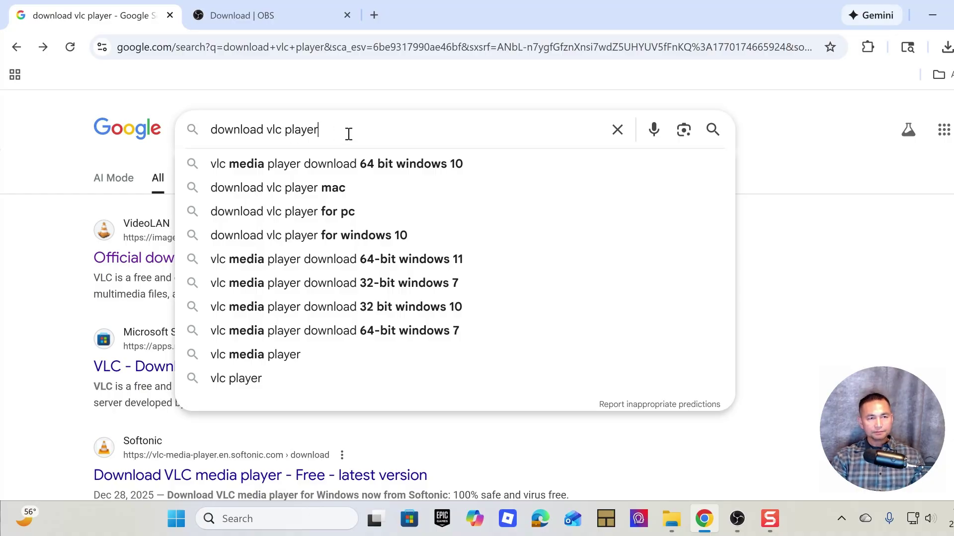
pyautogui.press('Return')
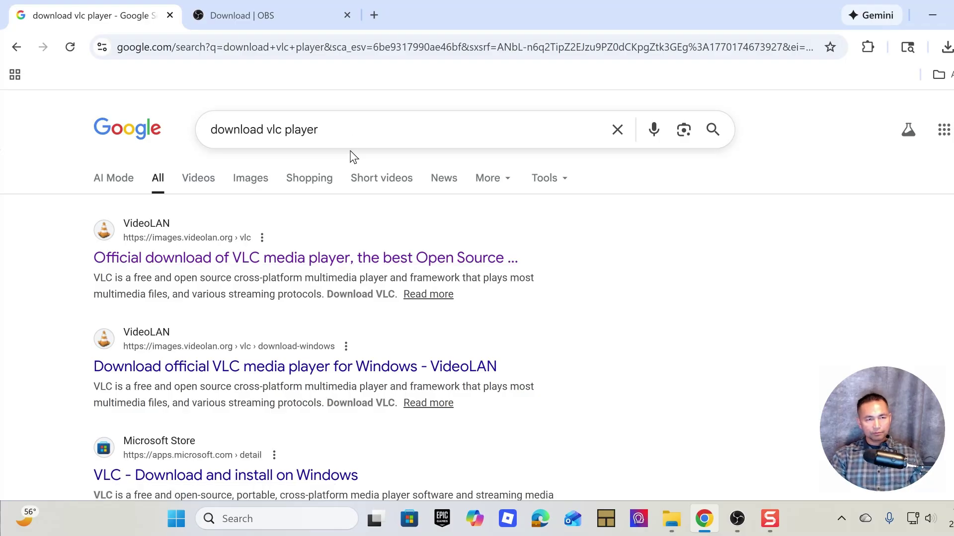
pyautogui.click(355, 133)
pyautogui.click(31, 203)
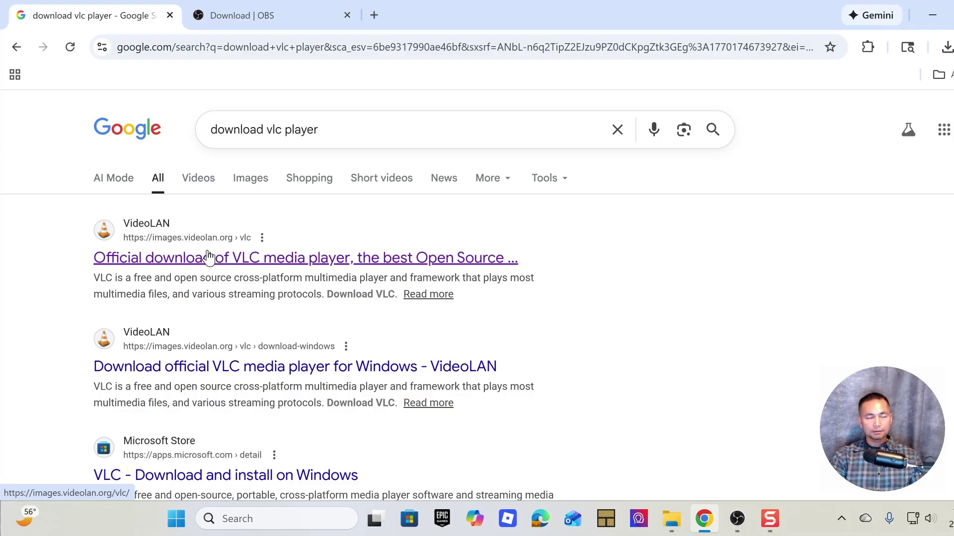
# - Open VideoLAN's official VLC media player page and download the Windows 64bit version
pyautogui.click(306, 267)
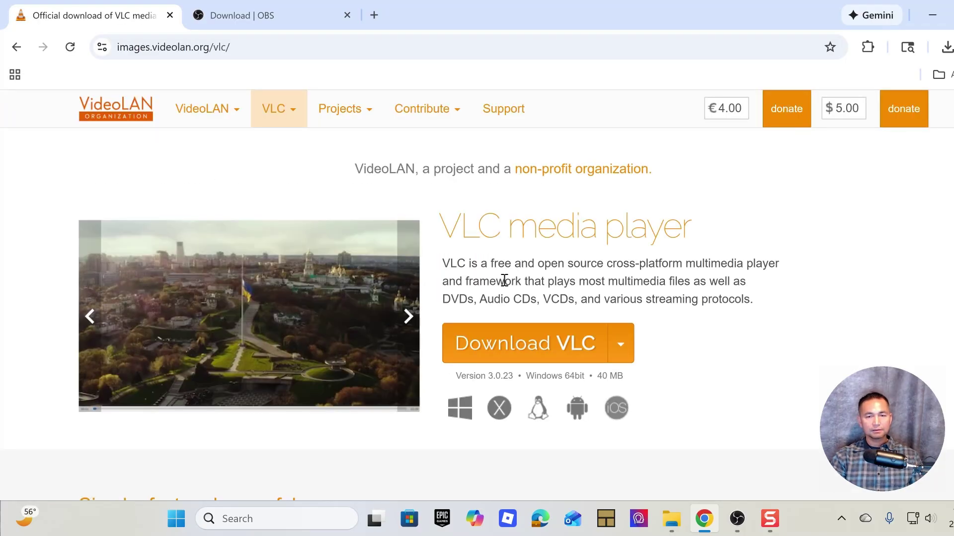
pyautogui.click(623, 351)
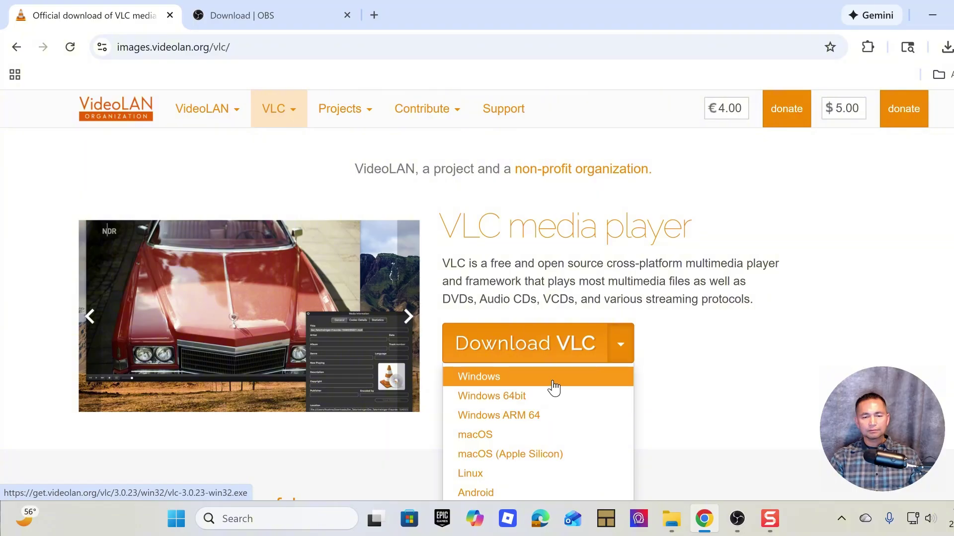
pyautogui.click(553, 403)
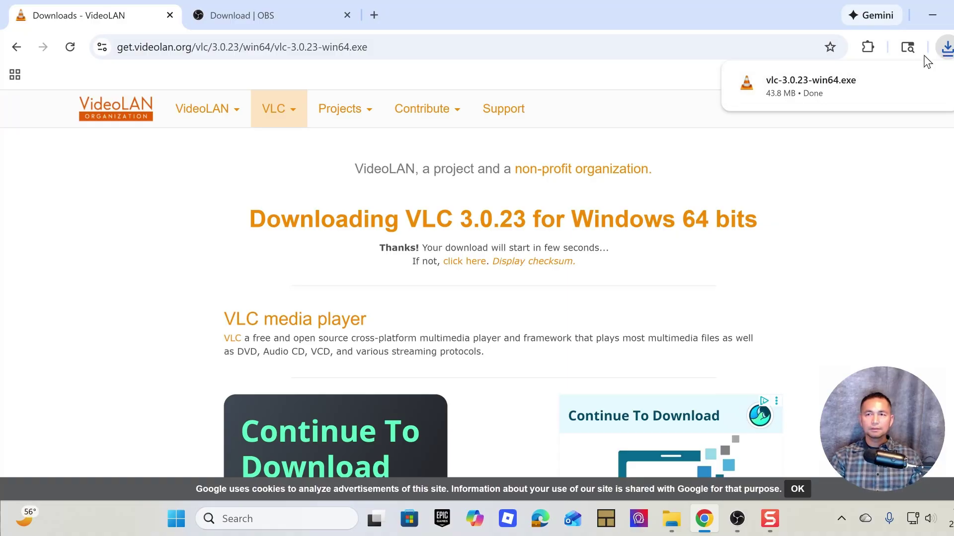
# - Launch the downloaded vlc-3.0.23-win64.exe installer and close the remaining Chrome pages to uncover its setup window
pyautogui.click(833, 86)
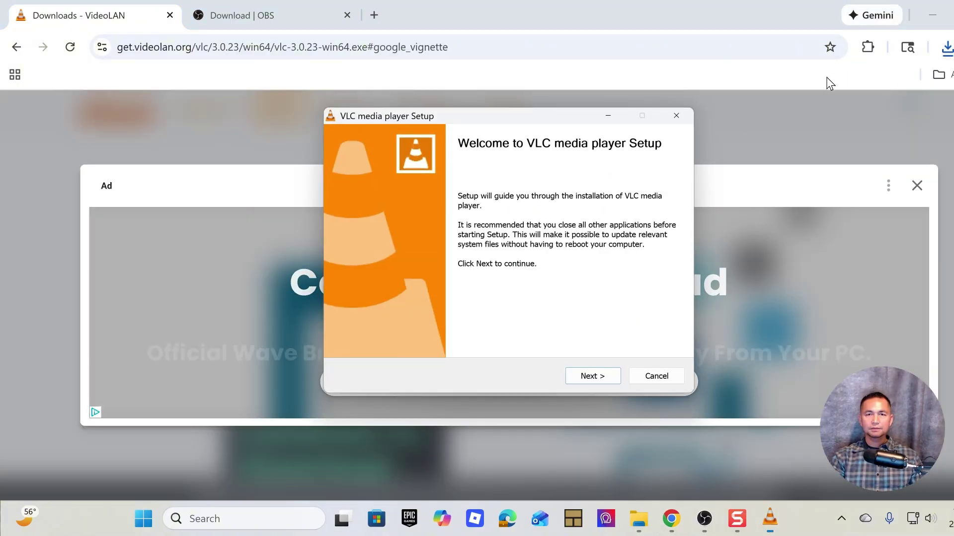
pyautogui.doubleClick(731, 20)
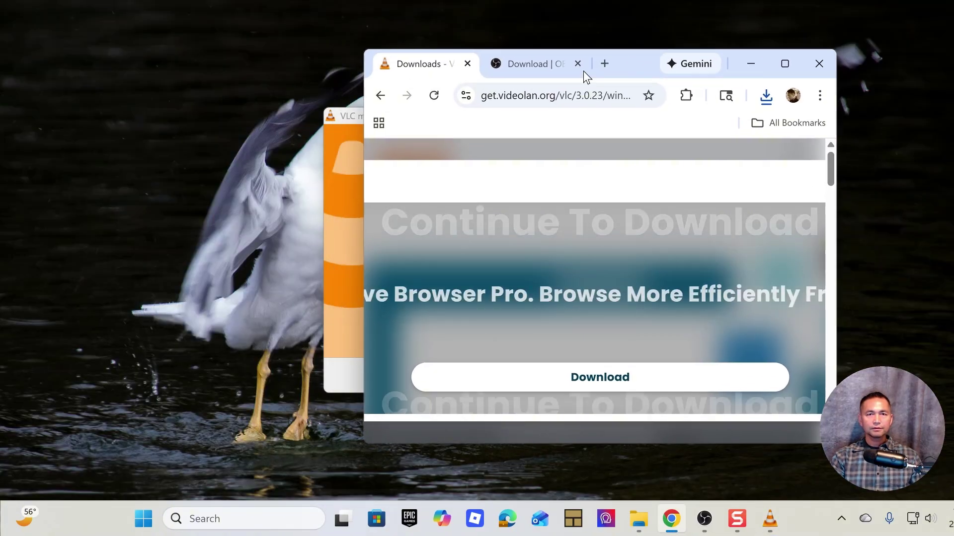
pyautogui.click(467, 64)
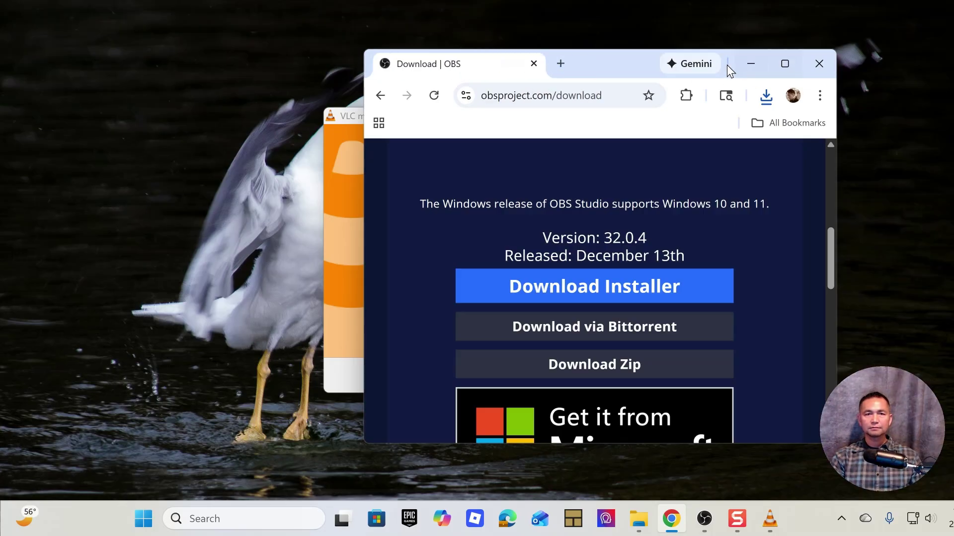
pyautogui.click(534, 63)
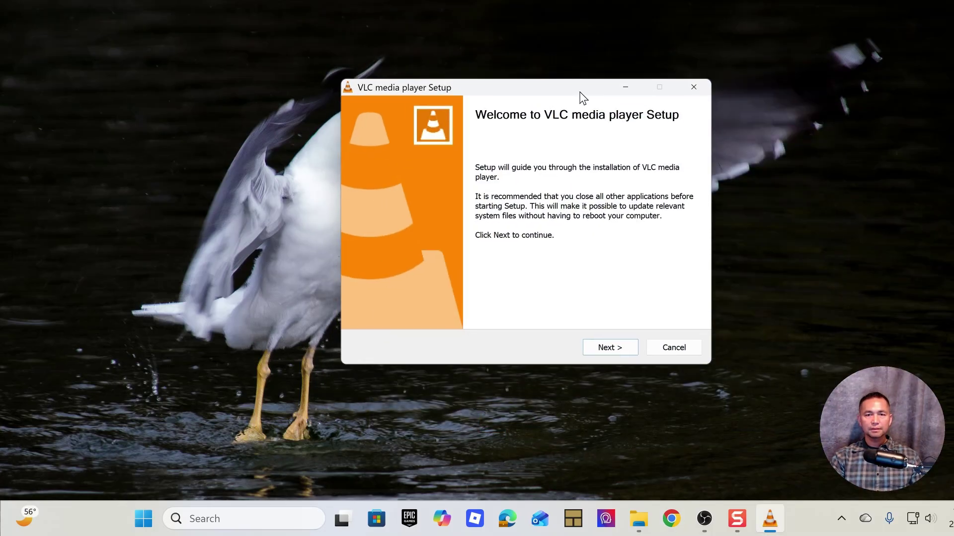
pyautogui.moveTo(580, 92); pyautogui.dragTo(568, 64)
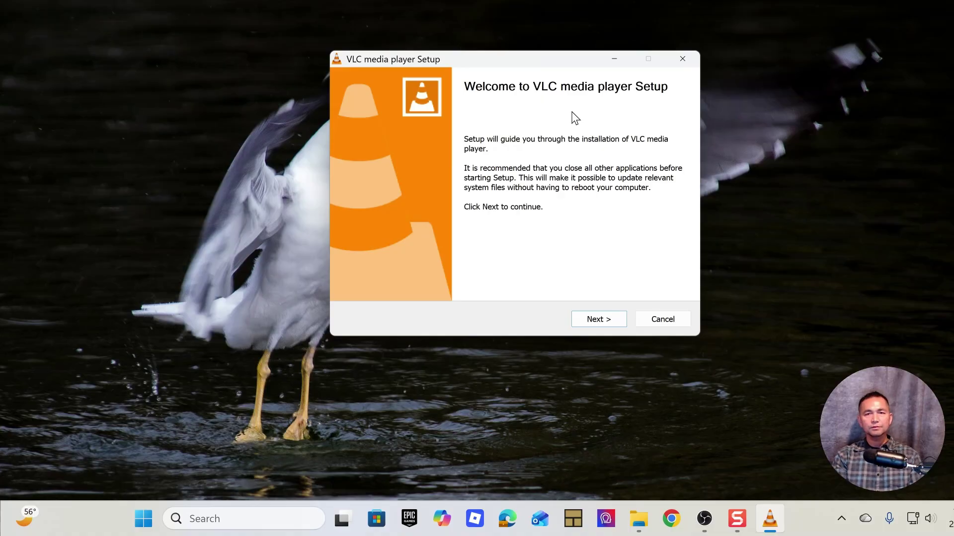
# - Continue through VLC setup with Upgrade VLC using previous settings (recommended) and start the installation
pyautogui.click(598, 320)
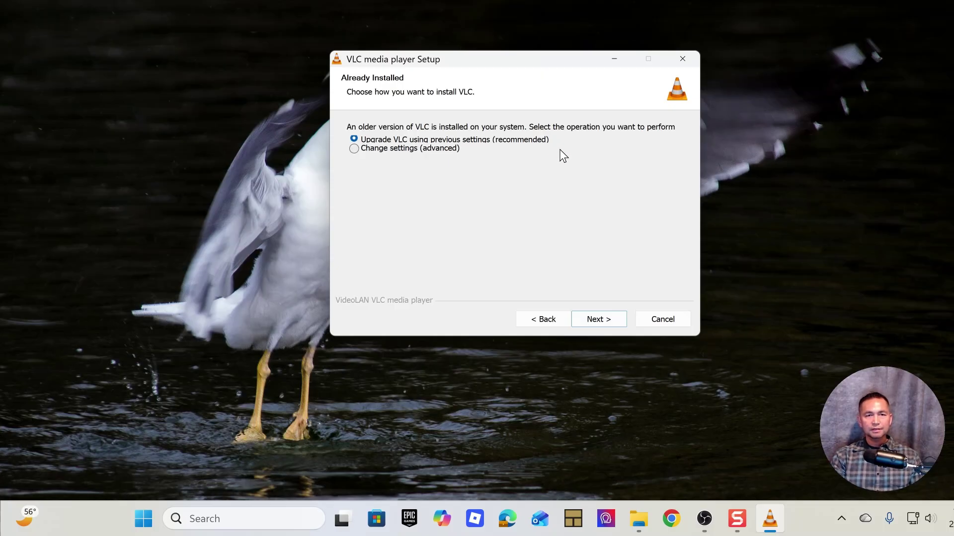
pyautogui.click(769, 519)
pyautogui.click(769, 519)
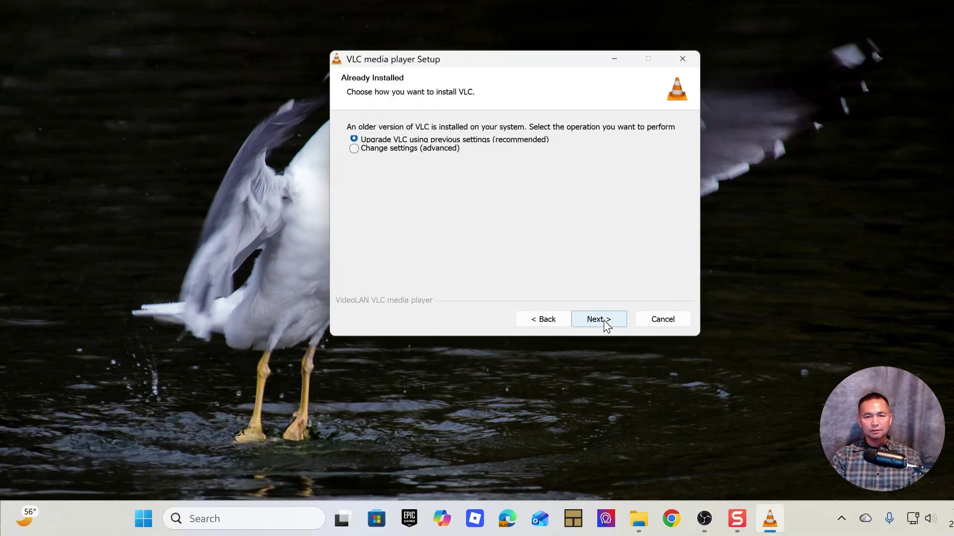
pyautogui.click(603, 320)
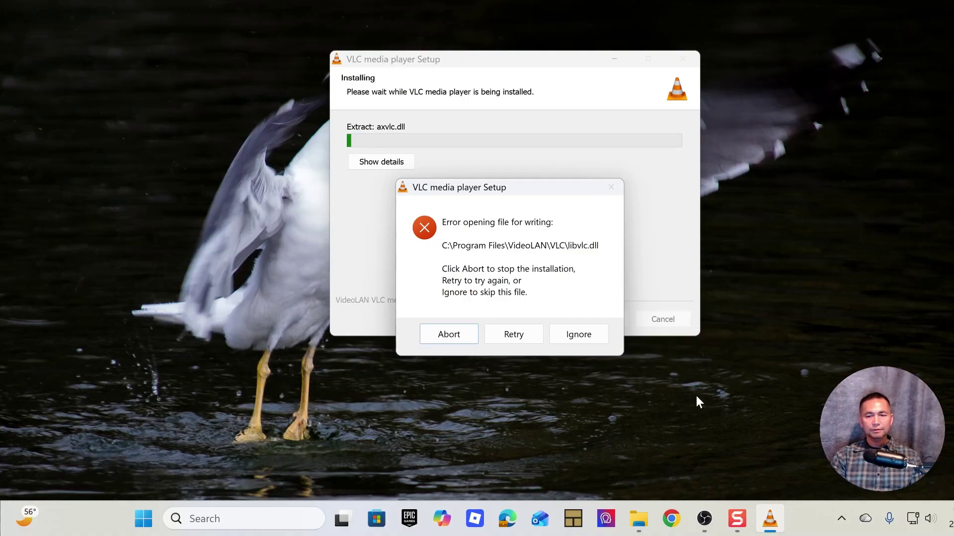
# - Close OBS Studio and retry writing libvlc.dll in the VLC installation
pyautogui.click(704, 520)
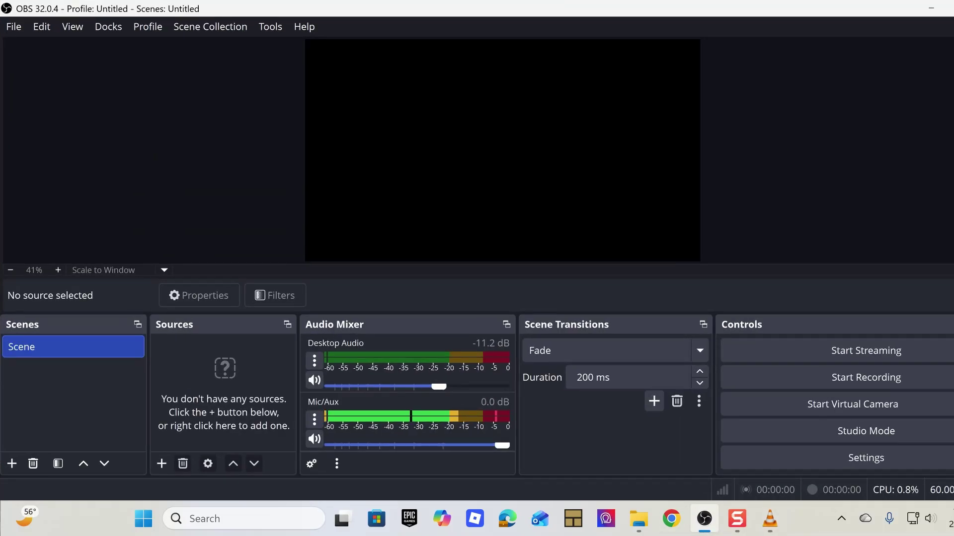
pyautogui.hotkey('alt', 'F4')
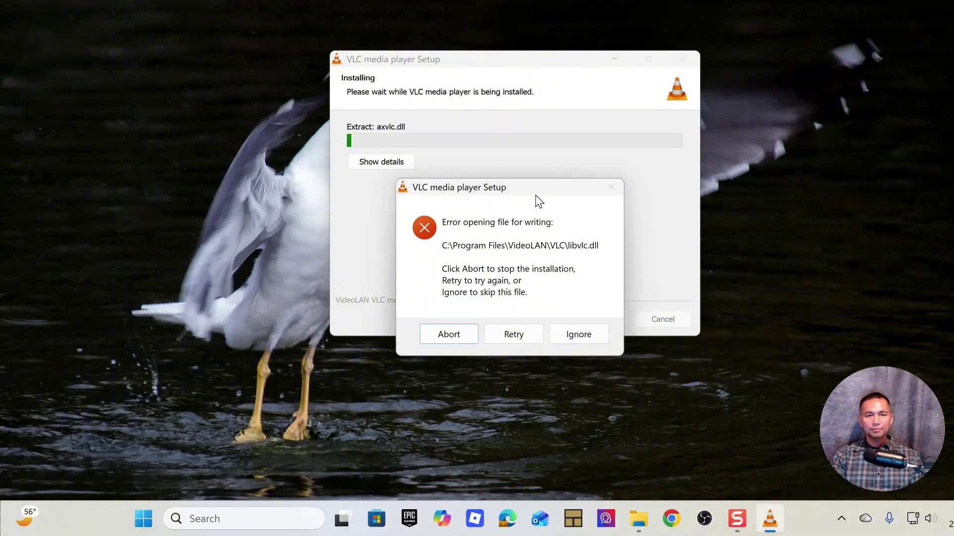
pyautogui.moveTo(552, 192); pyautogui.dragTo(704, 168)
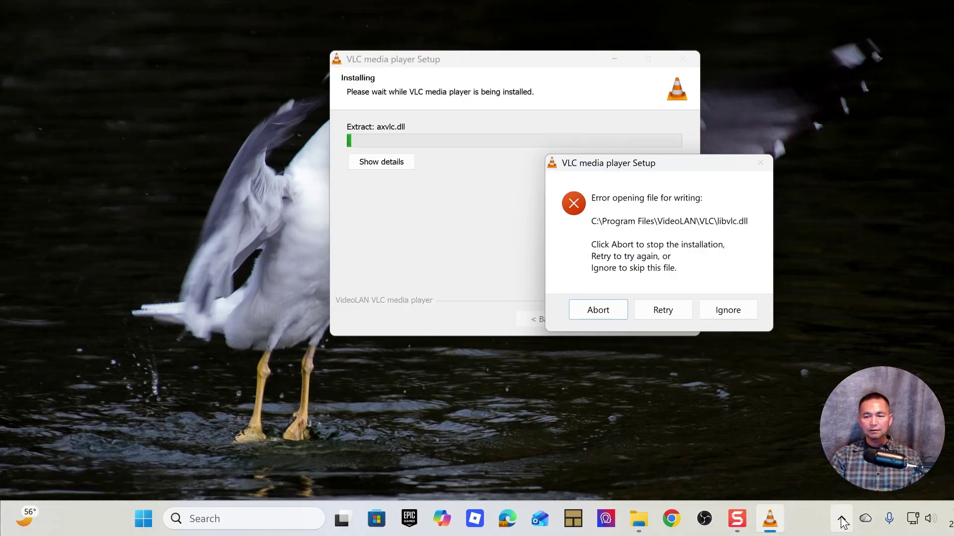
pyautogui.click(663, 309)
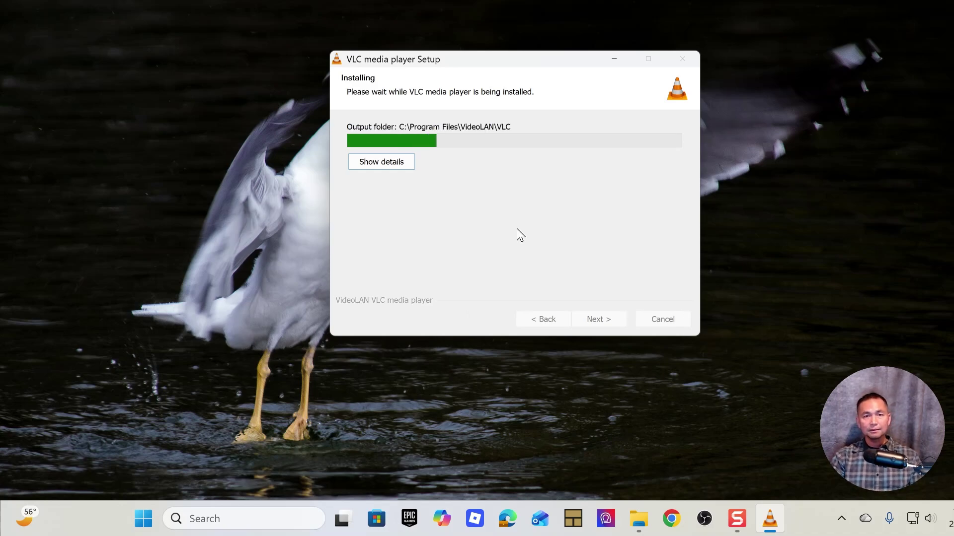
# - Turn off Run VLC media player and finish the VLC setup
pyautogui.moveTo(491, 60); pyautogui.dragTo(484, 64)
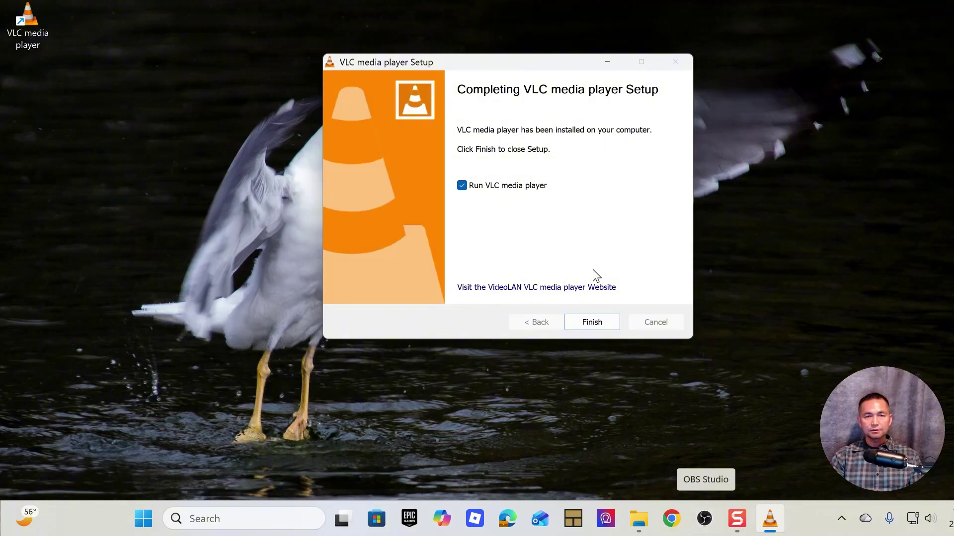
pyautogui.click(462, 186)
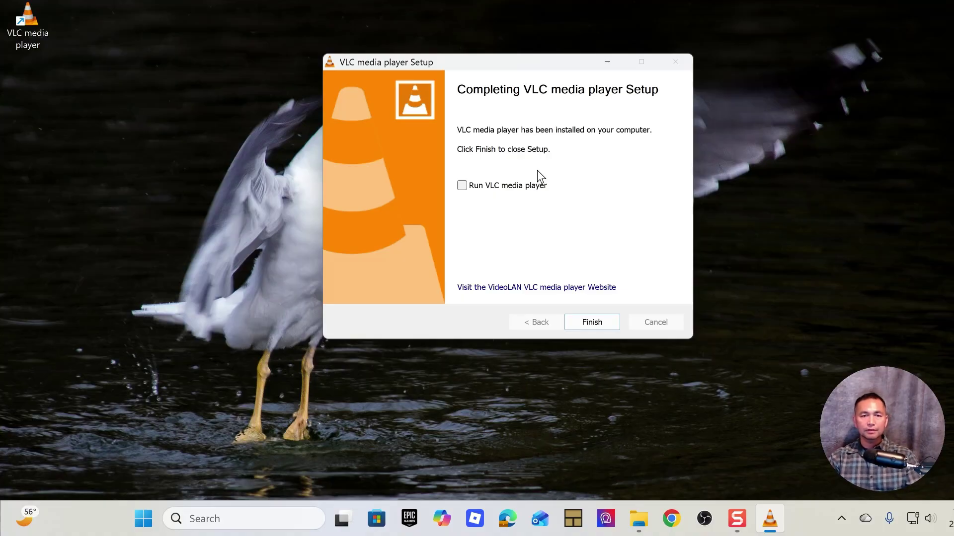
pyautogui.moveTo(555, 68); pyautogui.dragTo(554, 66)
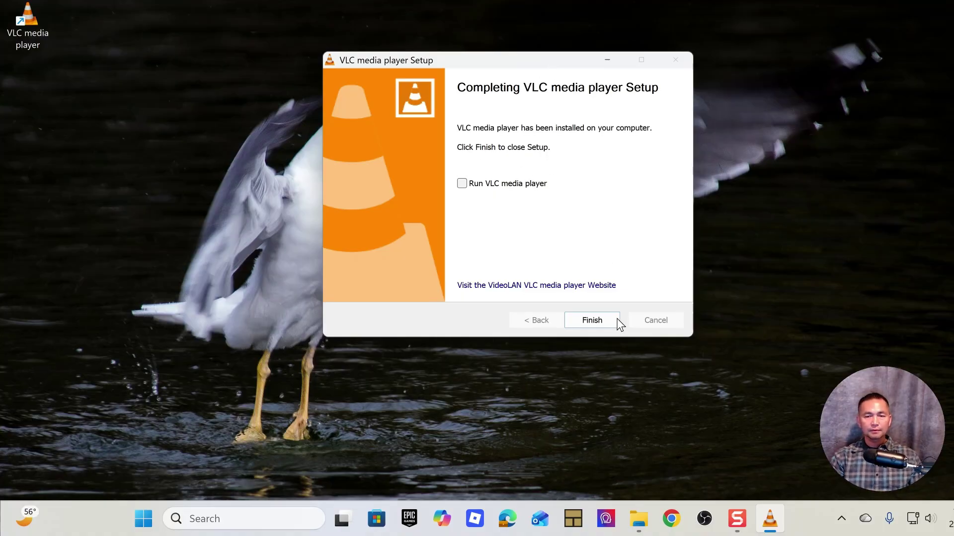
pyautogui.click(592, 320)
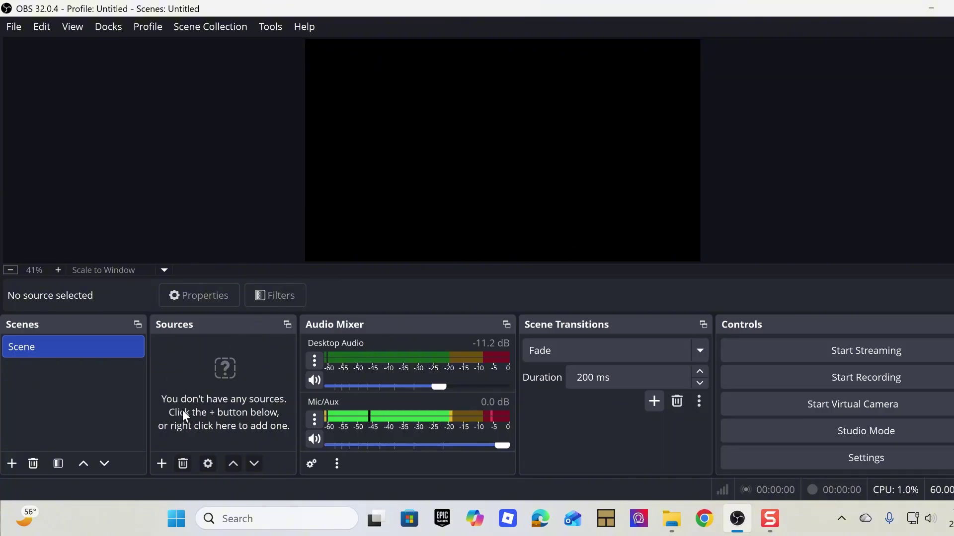
# - Add a new VLC Video Source named "Home DIY & Reviews" to the scene in OBS Studio, with Make source visible enabled
pyautogui.click(162, 469)
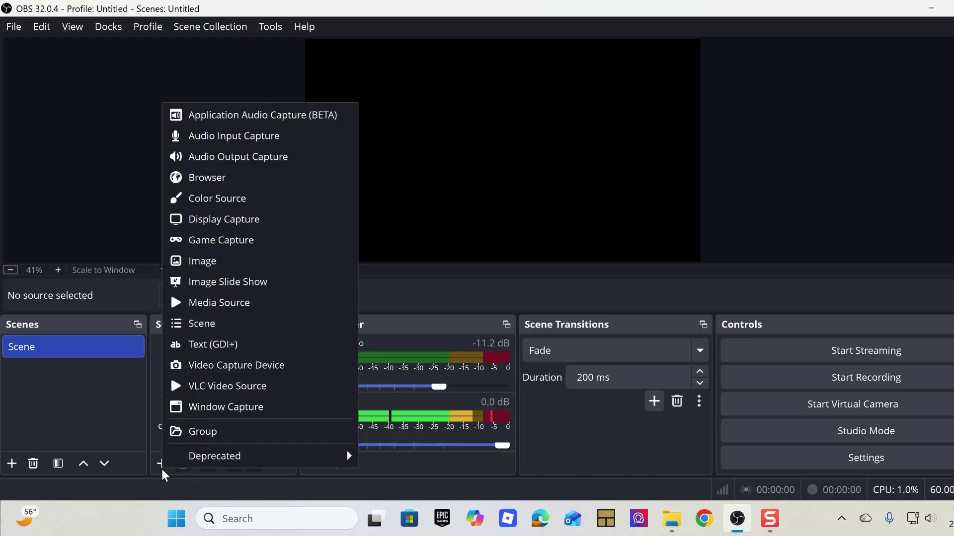
pyautogui.click(249, 387)
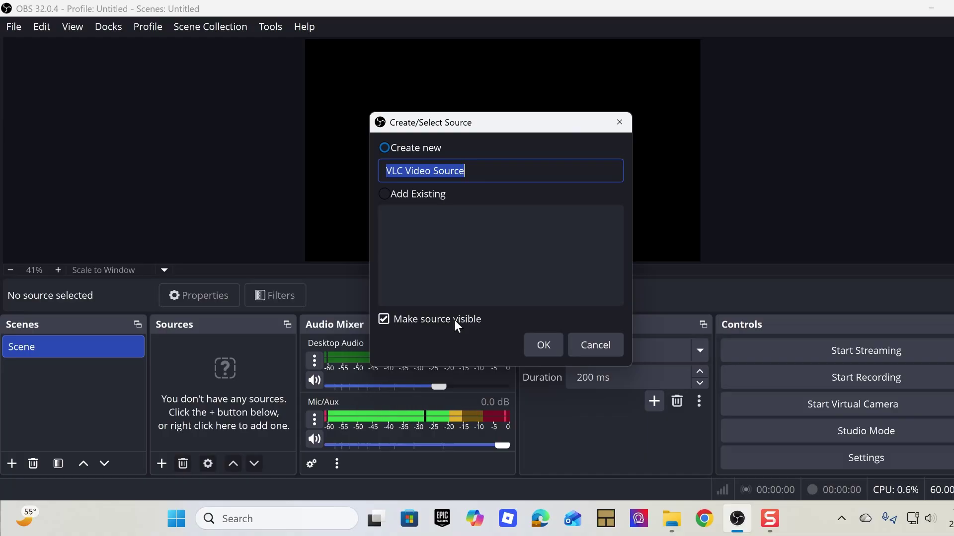
pyautogui.write('Ho')
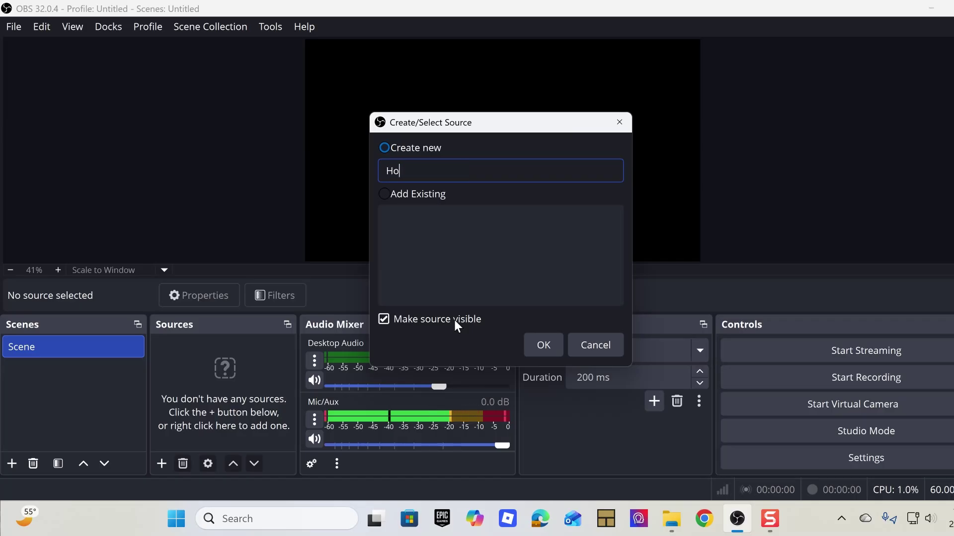
pyautogui.write('me De')
pyautogui.press('BackSpace')
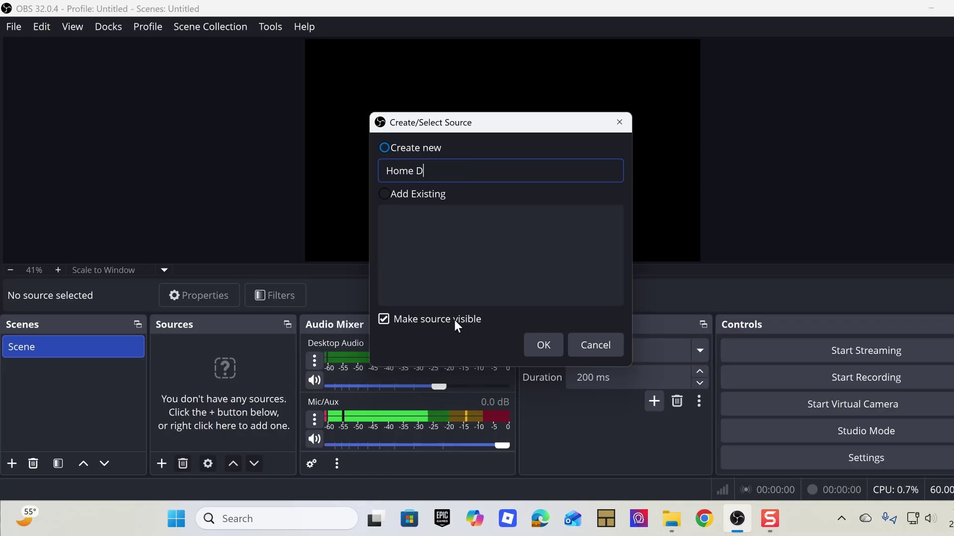
pyautogui.write('IY & ')
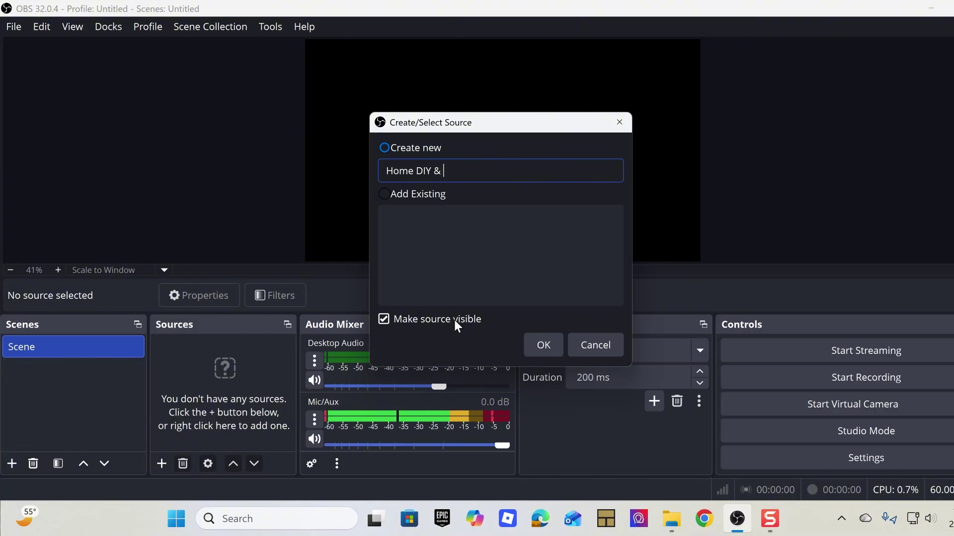
pyautogui.write('Revi')
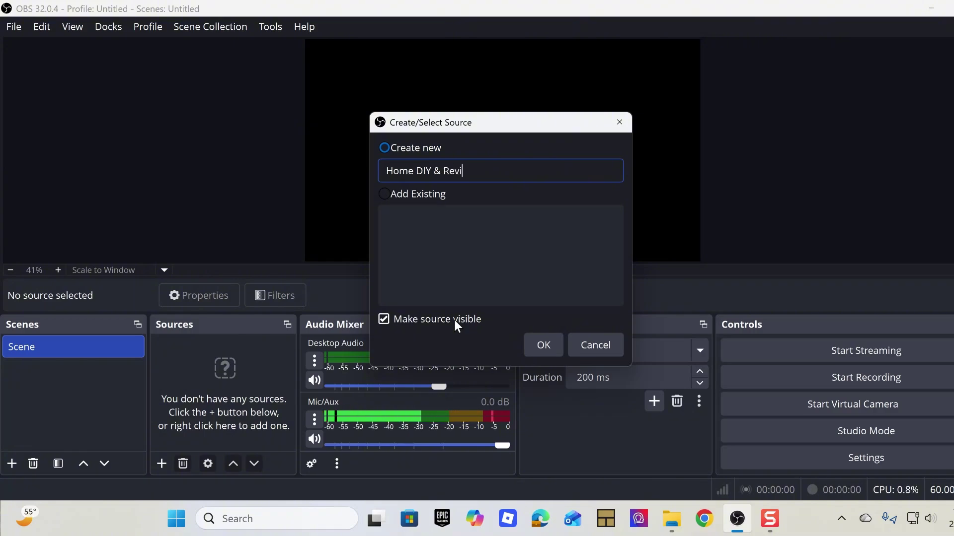
pyautogui.write('ews')
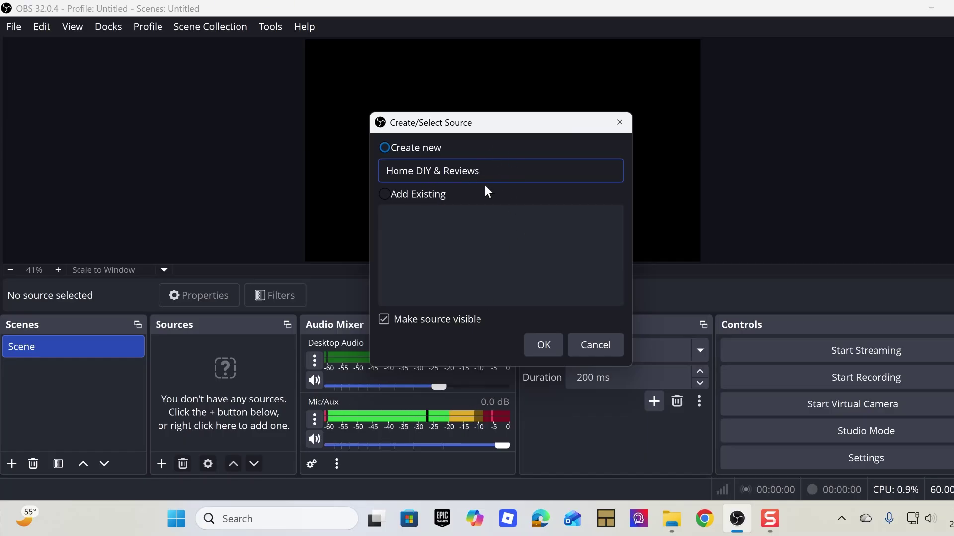
pyautogui.click(549, 340)
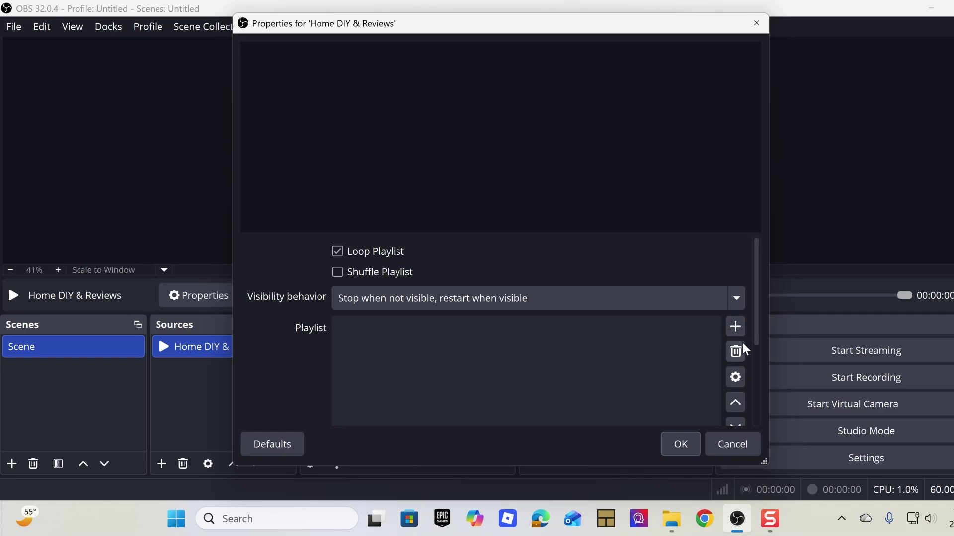
# - Switch to File Explorer, minimize OBS Studio and open the YouTube folder on New Volume (D:)
pyautogui.click(736, 329)
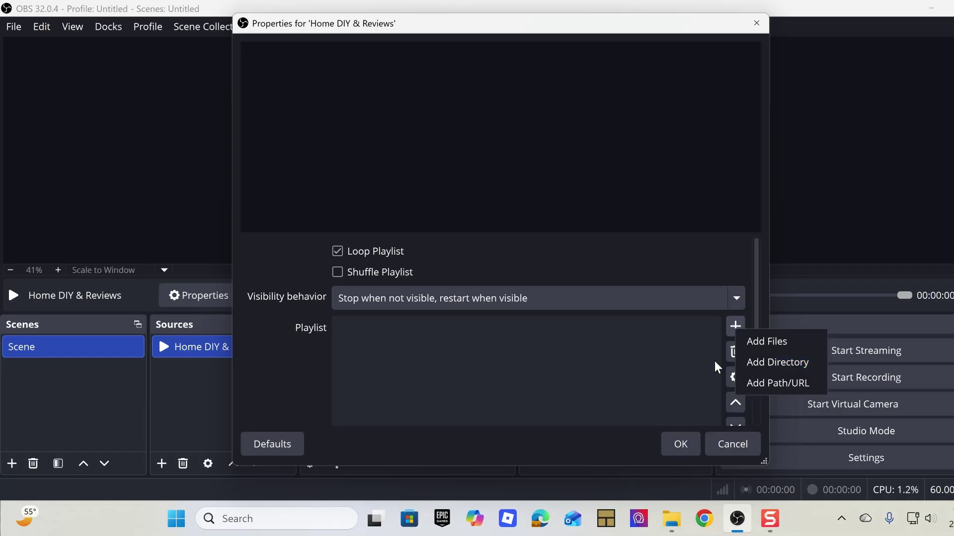
pyautogui.click(640, 355)
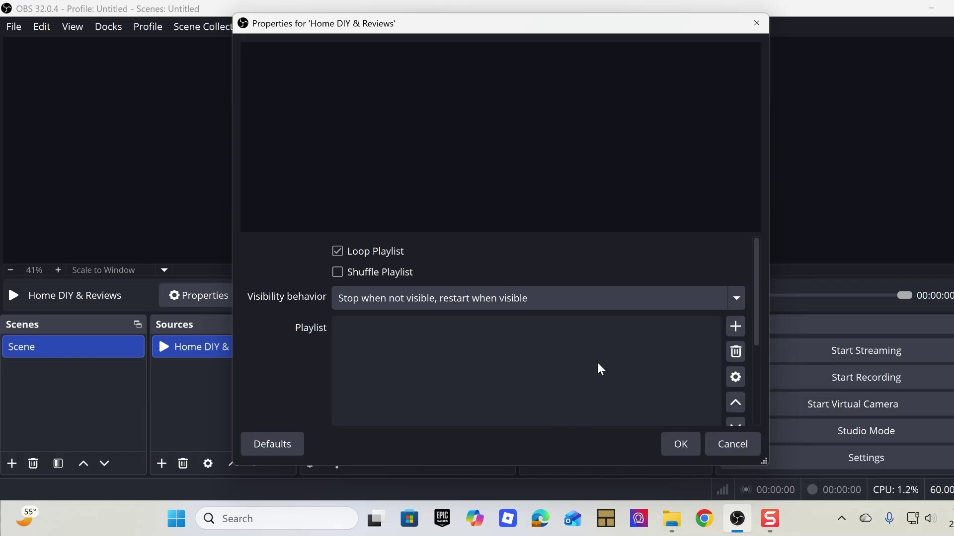
pyautogui.moveTo(673, 529)
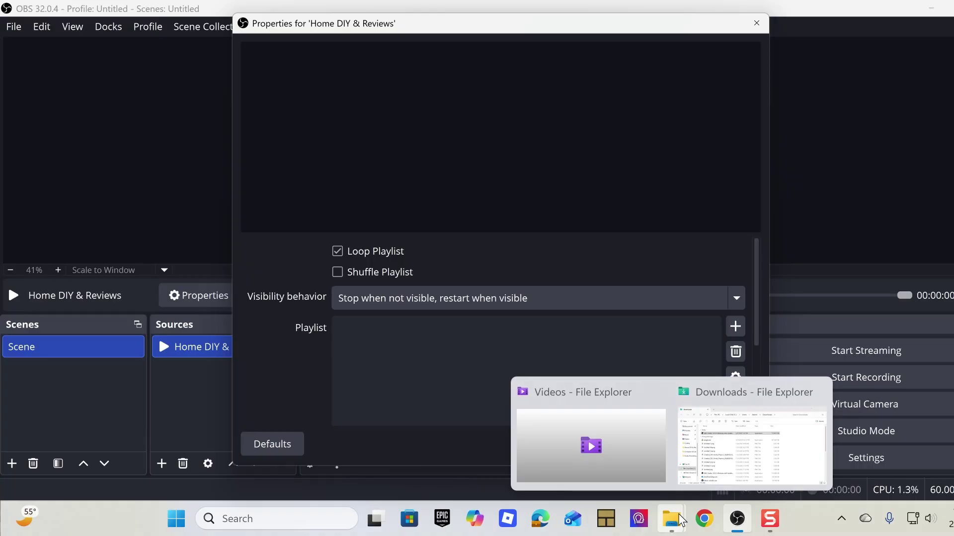
pyautogui.click(745, 447)
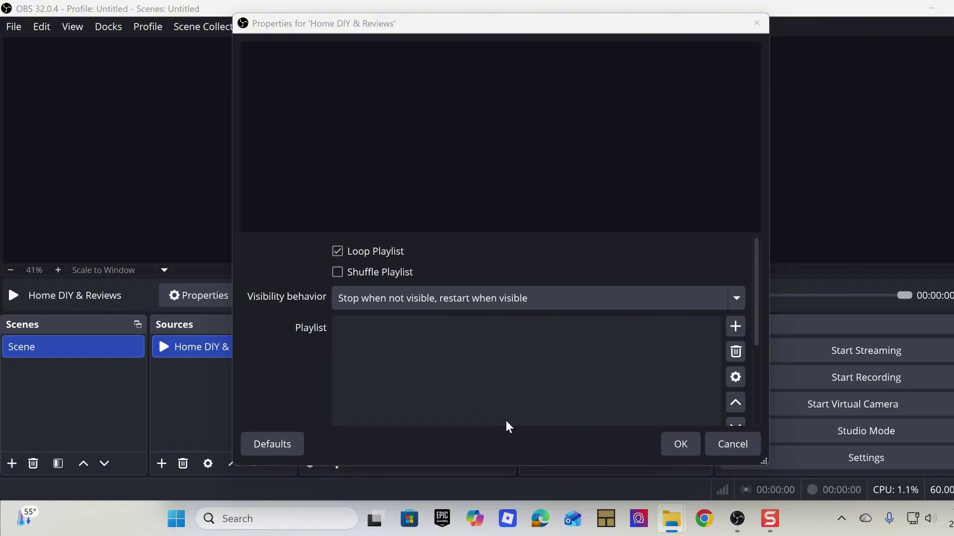
pyautogui.click(931, 10)
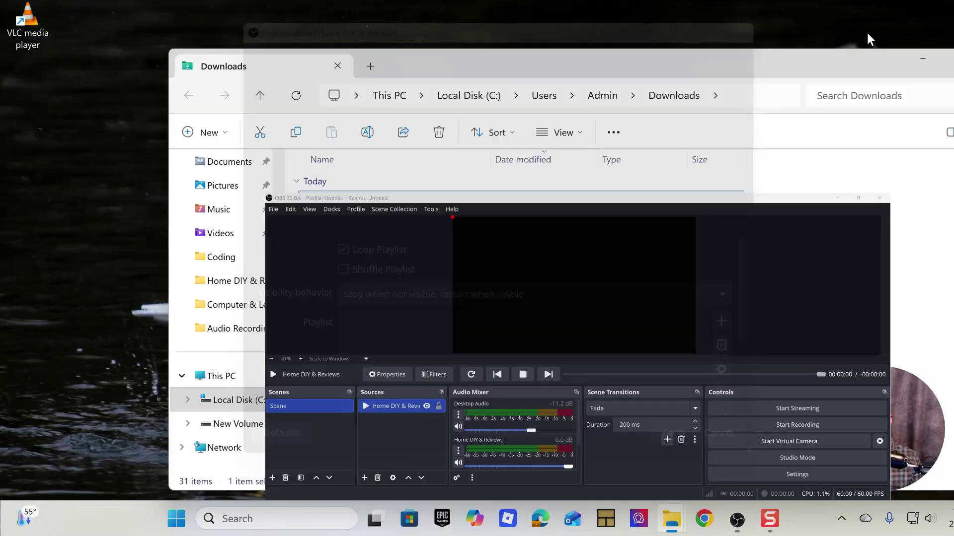
pyautogui.click(231, 425)
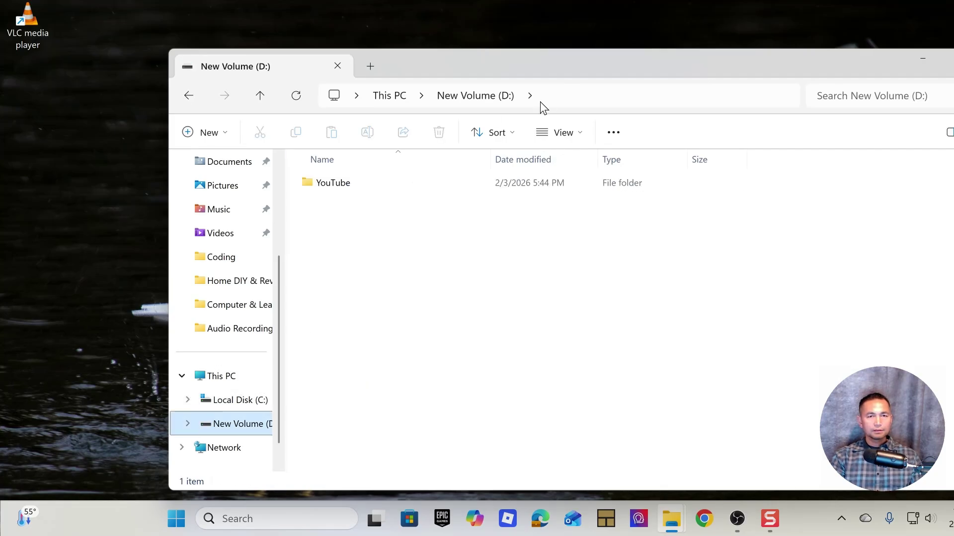
pyautogui.click(385, 313)
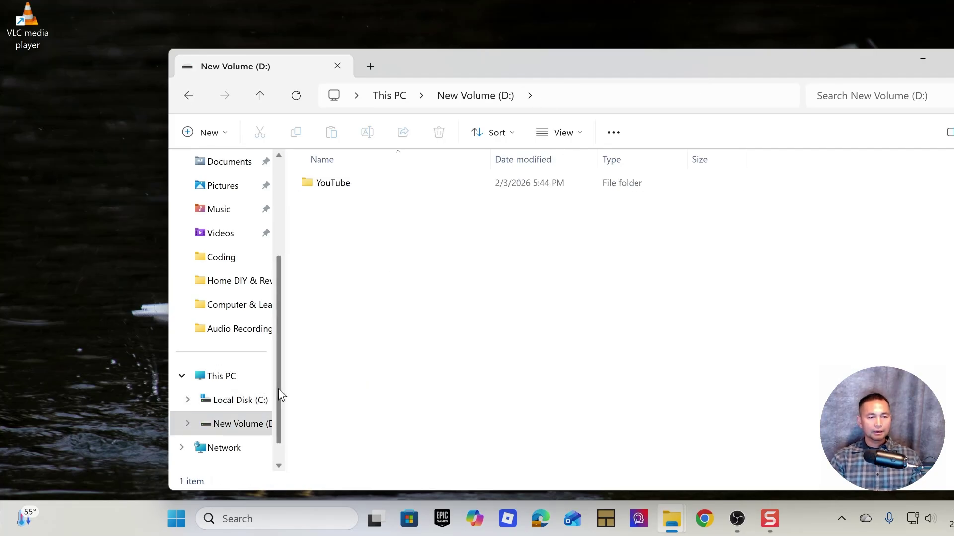
pyautogui.click(252, 401)
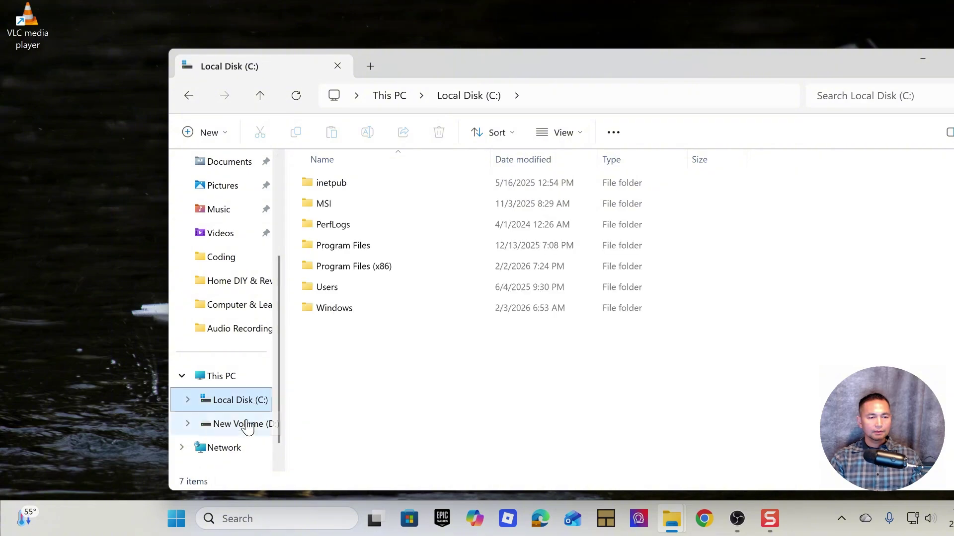
pyautogui.click(246, 426)
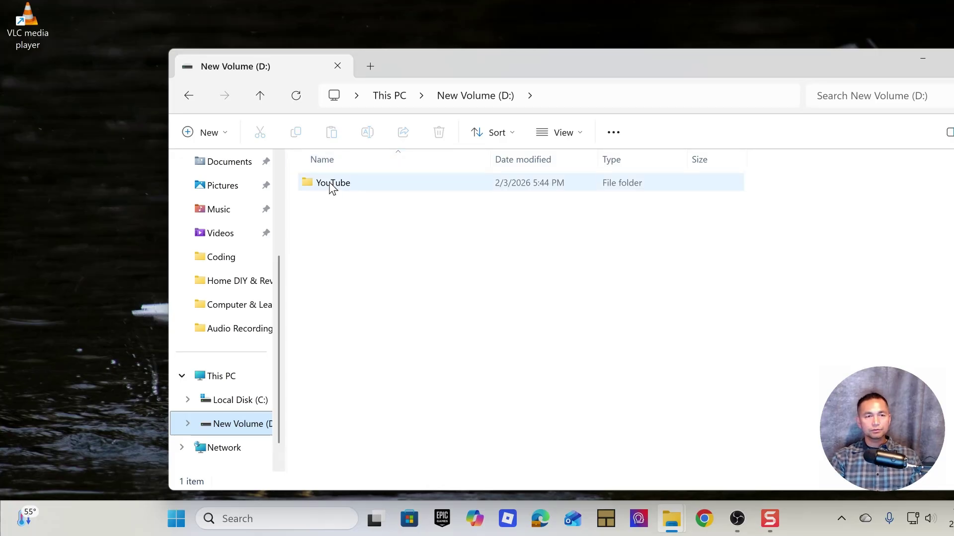
pyautogui.doubleClick(347, 182)
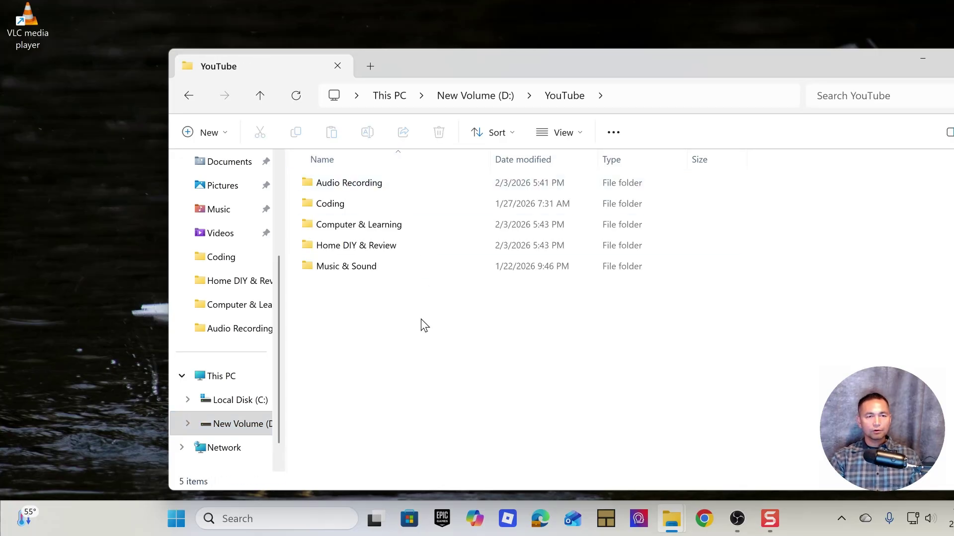
# - Examine the video files in the Audio Recording, Coding, Computer & Learning and Home DIY & Review folders
pyautogui.doubleClick(371, 187)
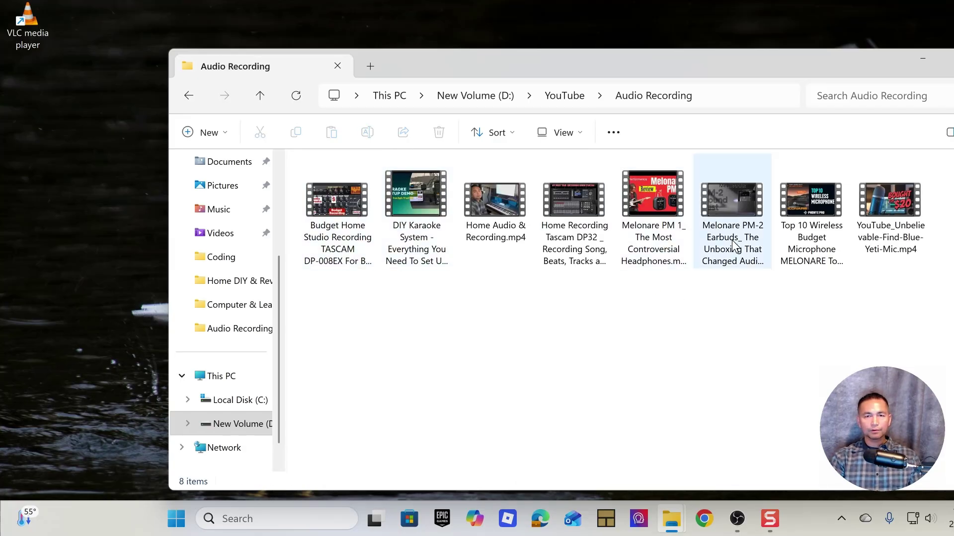
pyautogui.click(185, 96)
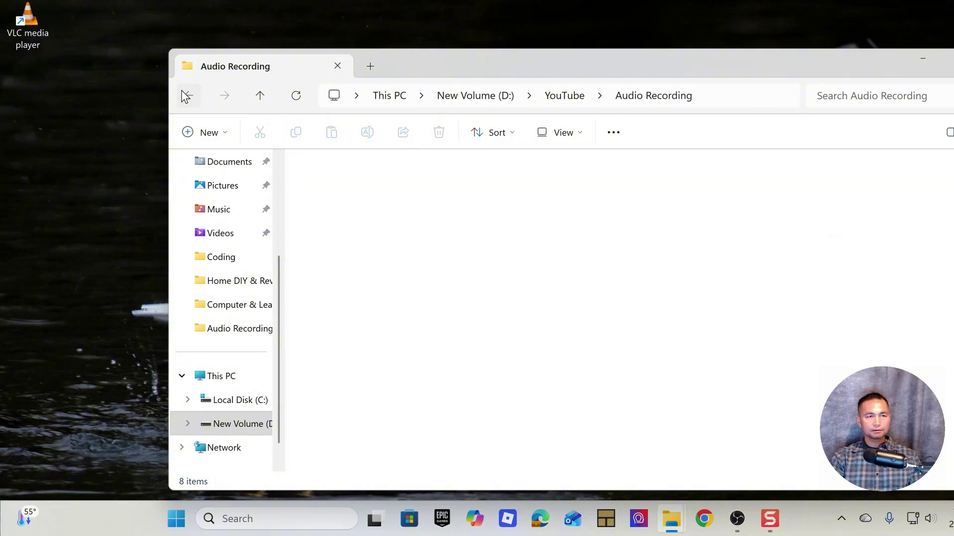
pyautogui.doubleClick(347, 204)
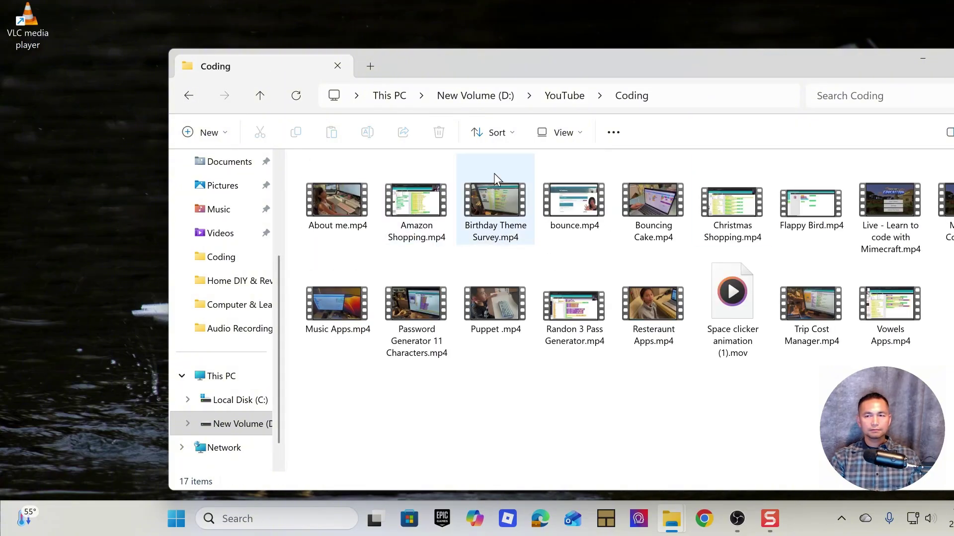
pyautogui.click(186, 96)
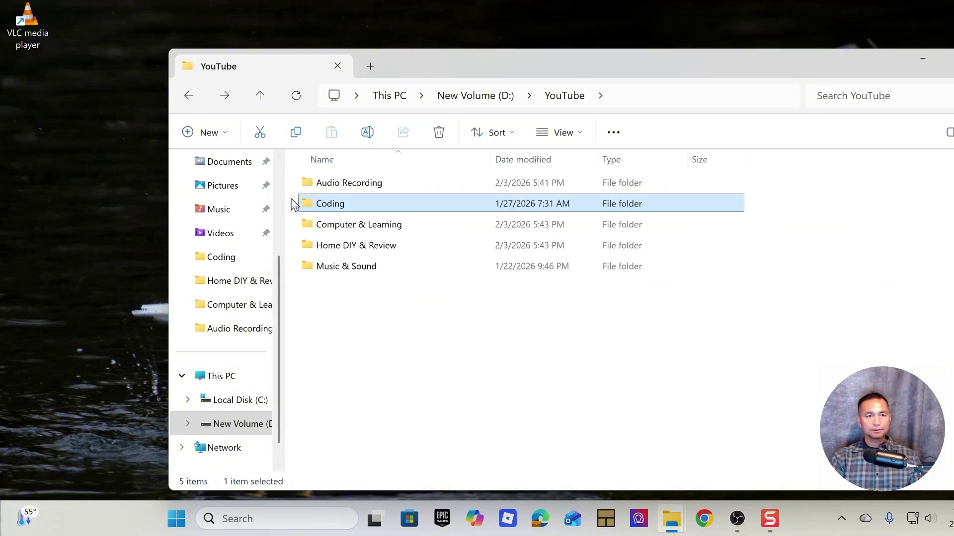
pyautogui.doubleClick(358, 229)
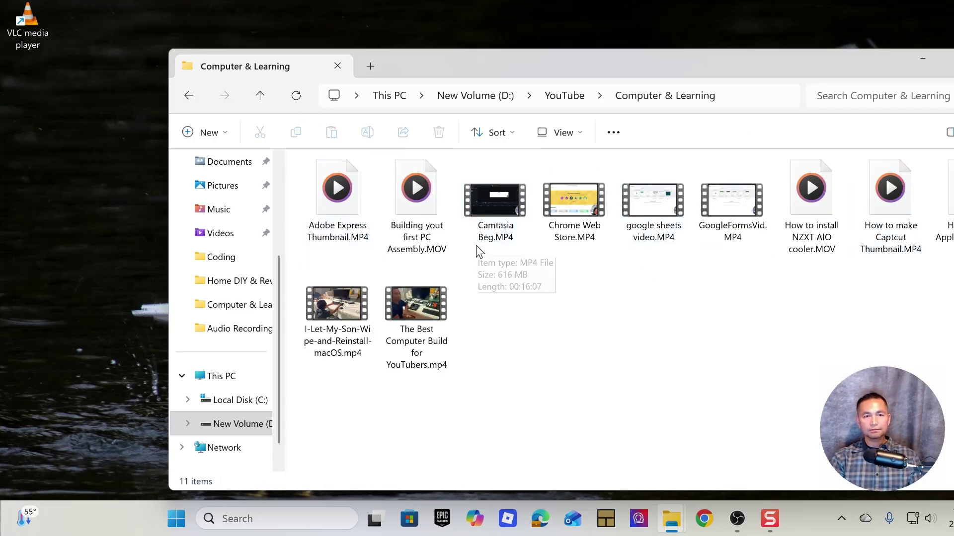
pyautogui.click(189, 96)
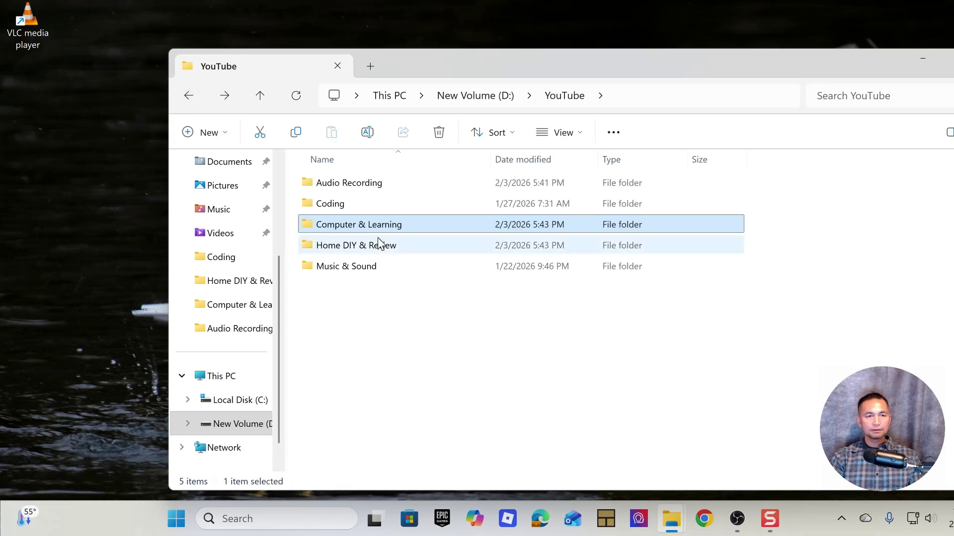
pyautogui.doubleClick(336, 250)
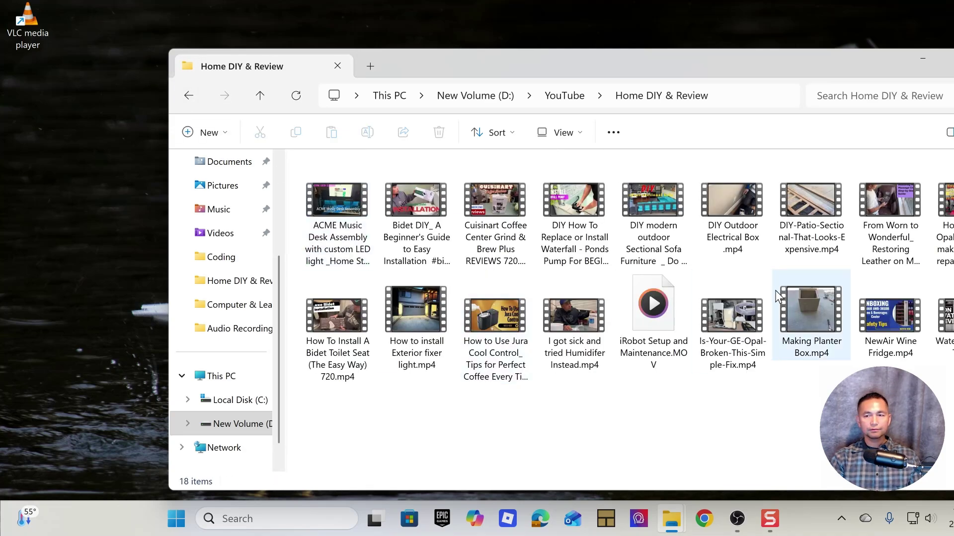
pyautogui.click(188, 97)
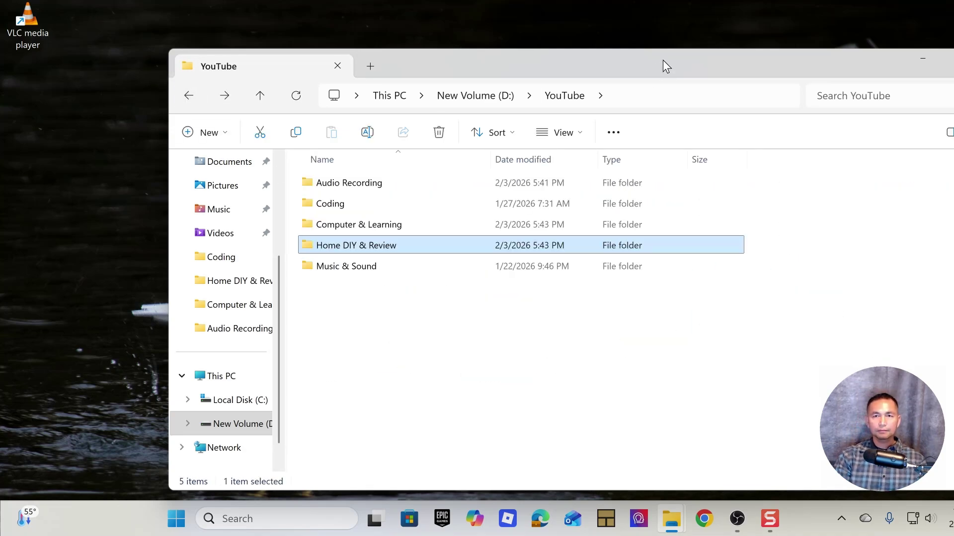
# - Examine the files in the Music & Sound folder, minimize File Explorer and return to OBS Studio
pyautogui.moveTo(663, 60); pyautogui.dragTo(618, 54)
pyautogui.click(297, 261)
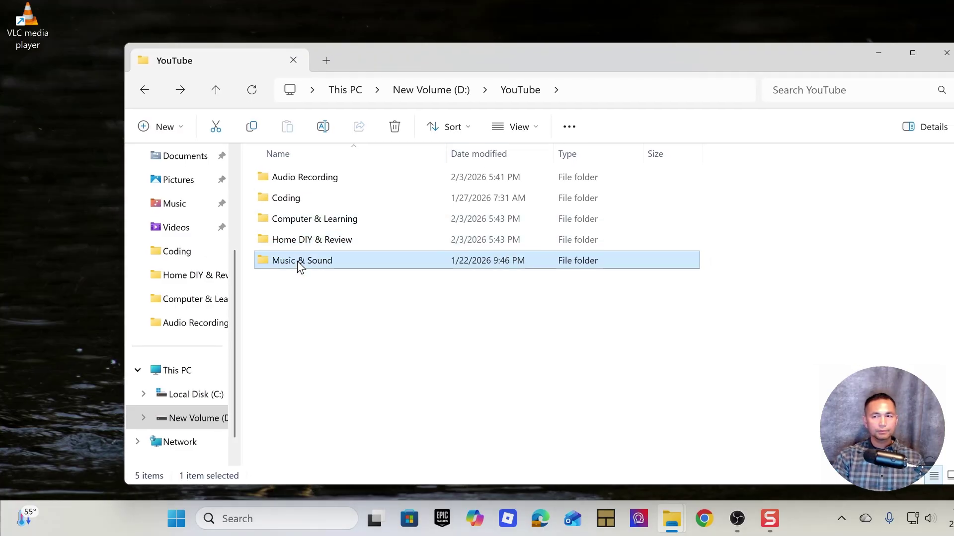
pyautogui.doubleClick(297, 260)
pyautogui.moveTo(556, 64); pyautogui.dragTo(484, 66)
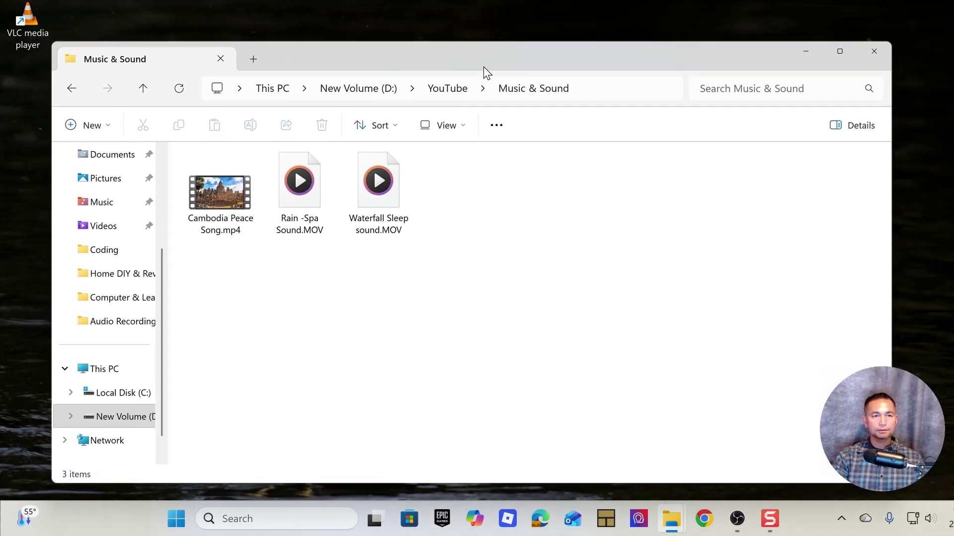
pyautogui.moveTo(379, 55); pyautogui.dragTo(404, 47)
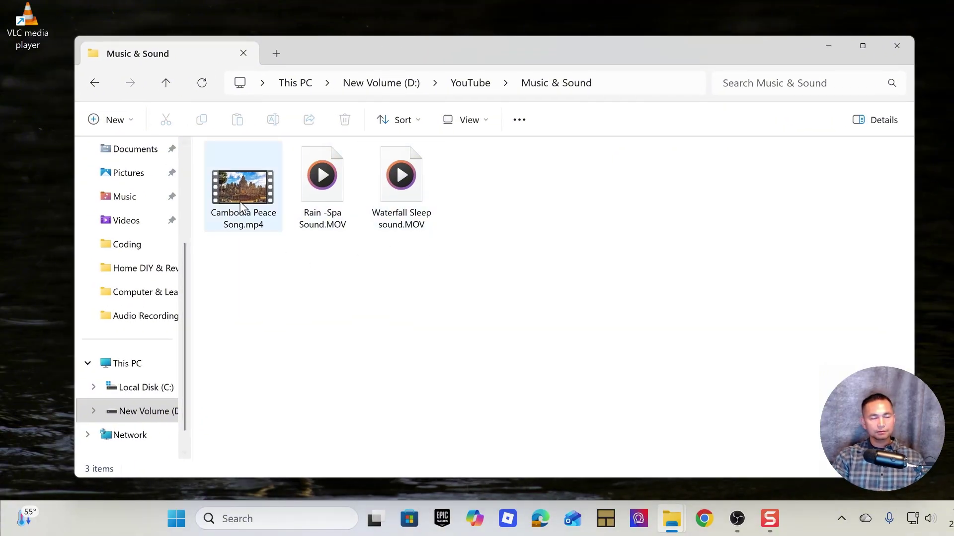
pyautogui.click(94, 83)
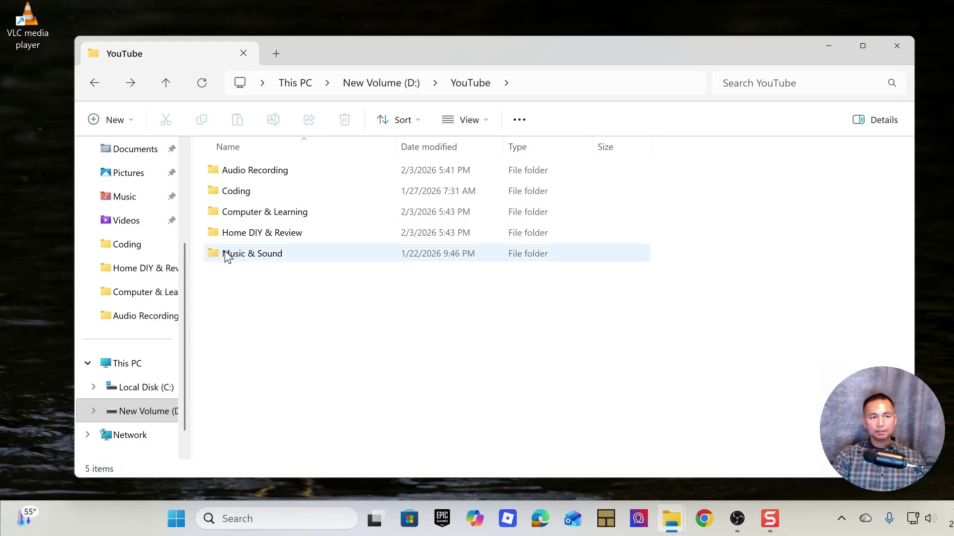
pyautogui.click(285, 239)
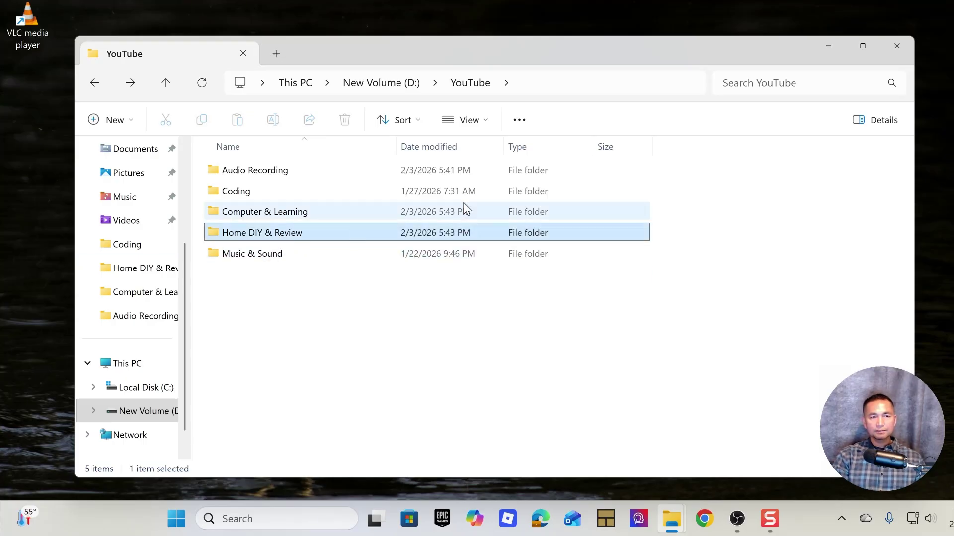
pyautogui.click(837, 49)
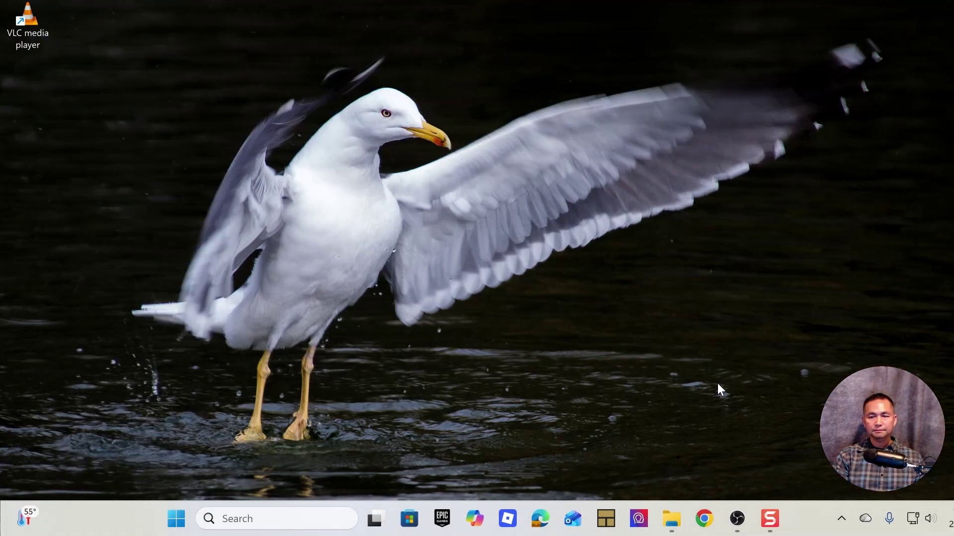
pyautogui.moveTo(740, 519)
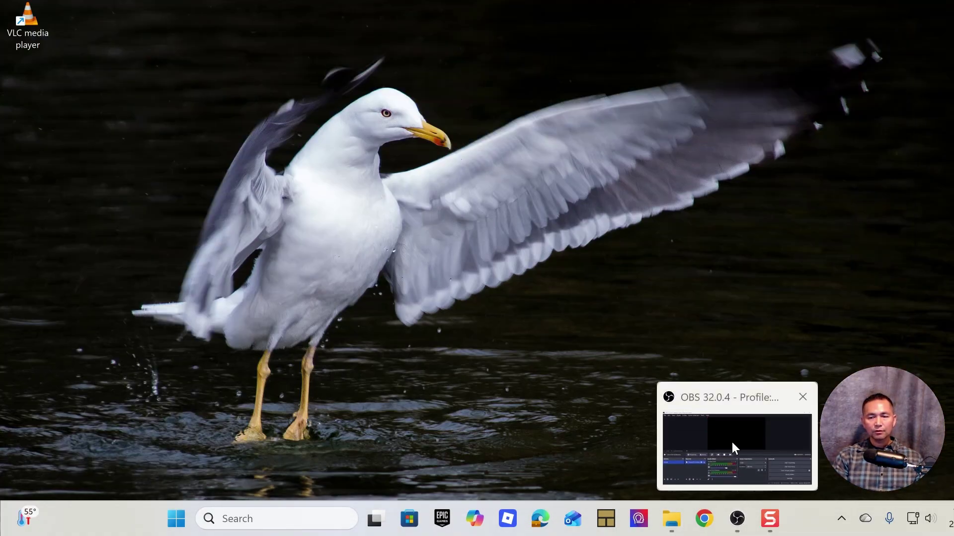
pyautogui.click(732, 444)
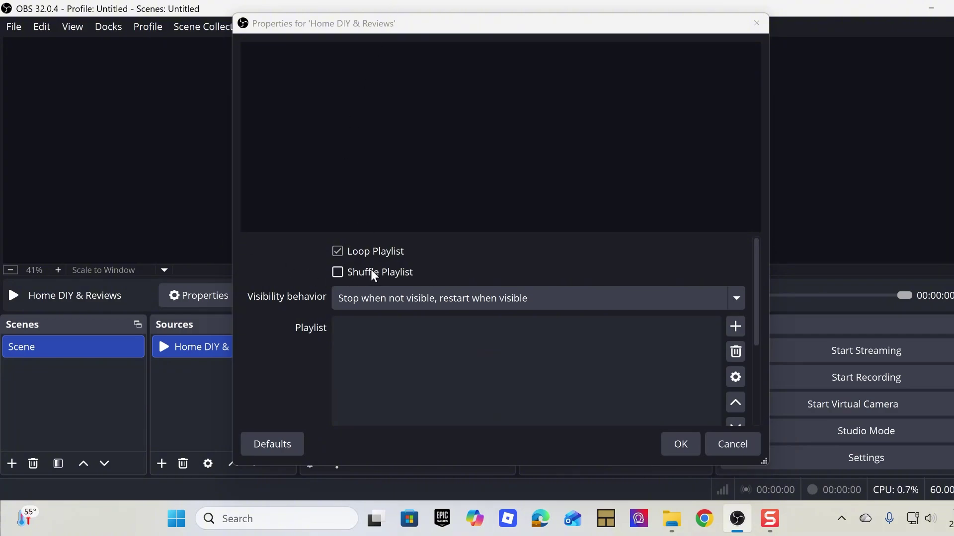
# - Add the "ACME Music Desk Assembly with custom LED light" video from D:/YouTube/Home DIY & Review to the source's playlist
pyautogui.click(734, 329)
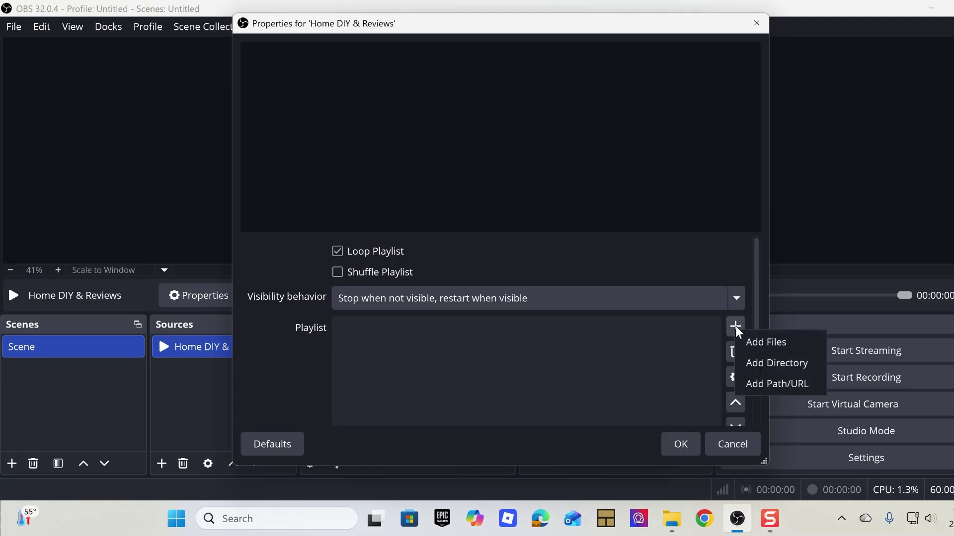
pyautogui.click(765, 343)
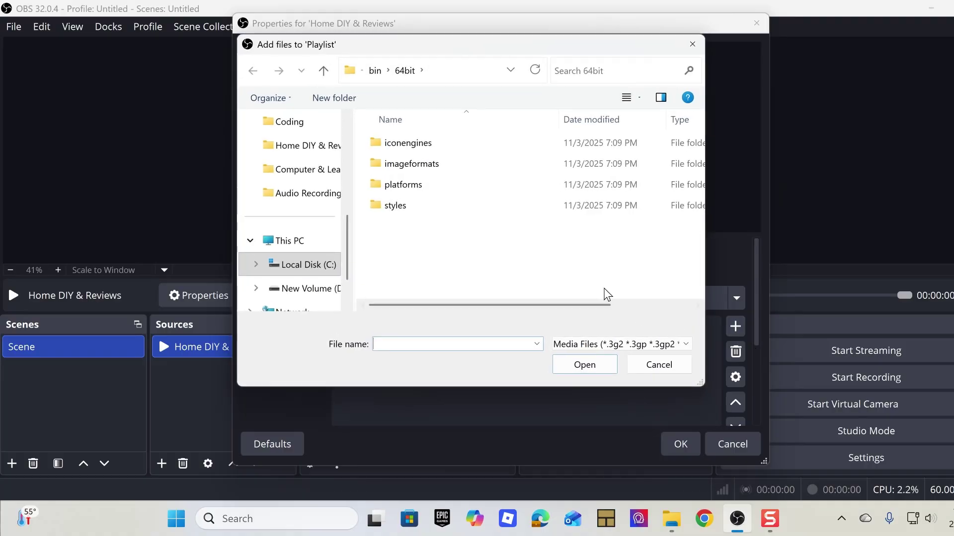
pyautogui.click(310, 289)
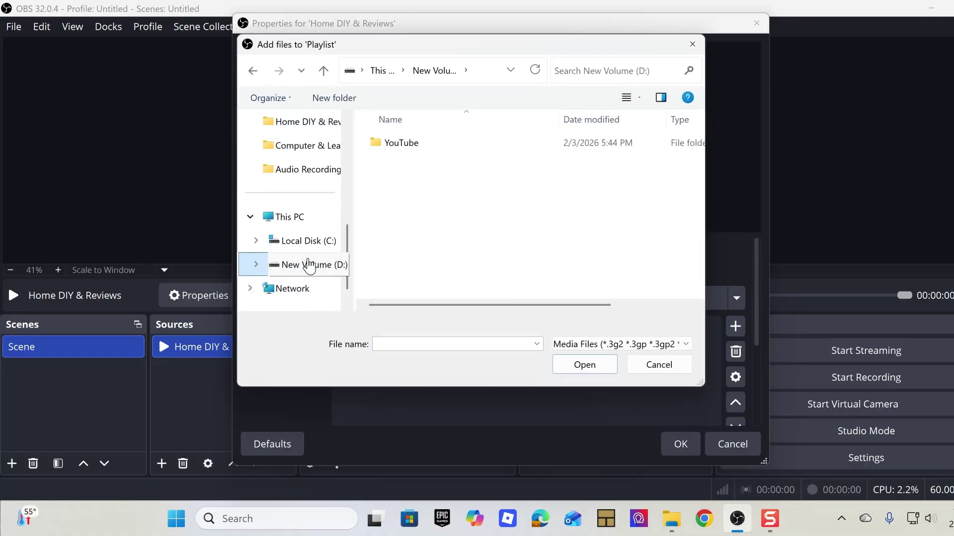
pyautogui.doubleClick(400, 144)
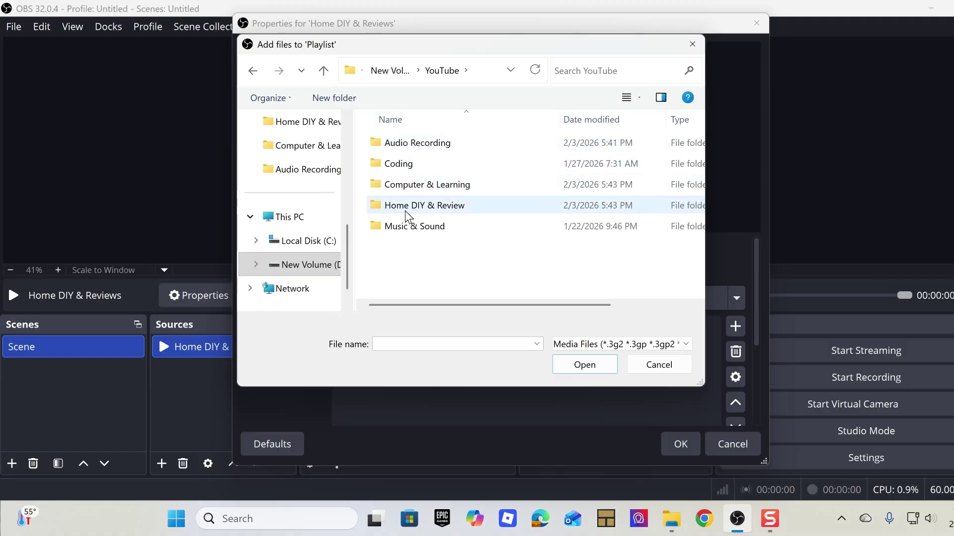
pyautogui.doubleClick(417, 207)
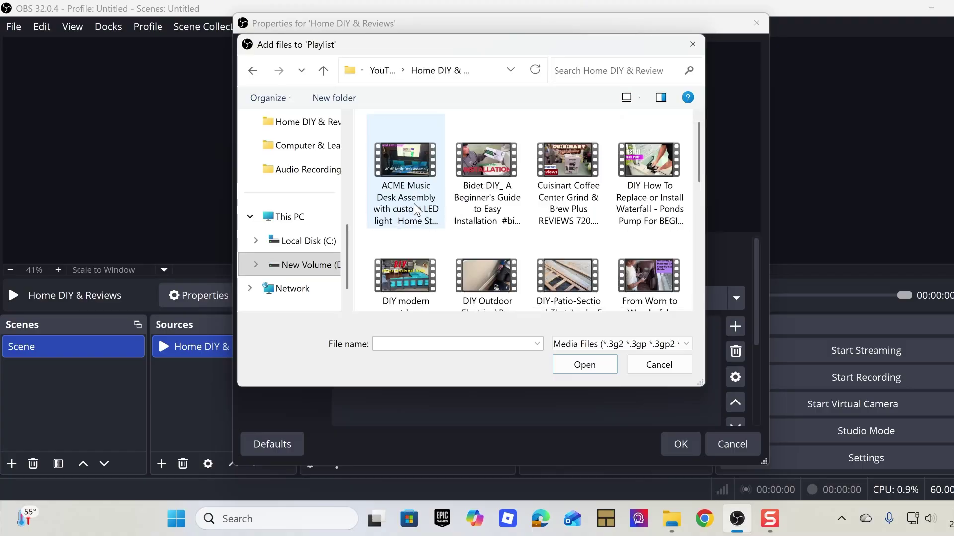
pyautogui.click(409, 166)
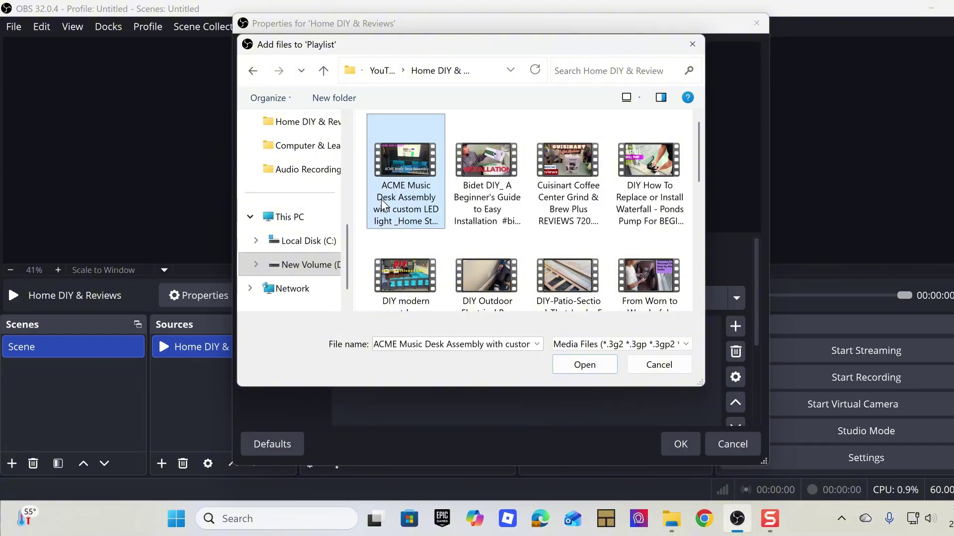
pyautogui.click(582, 367)
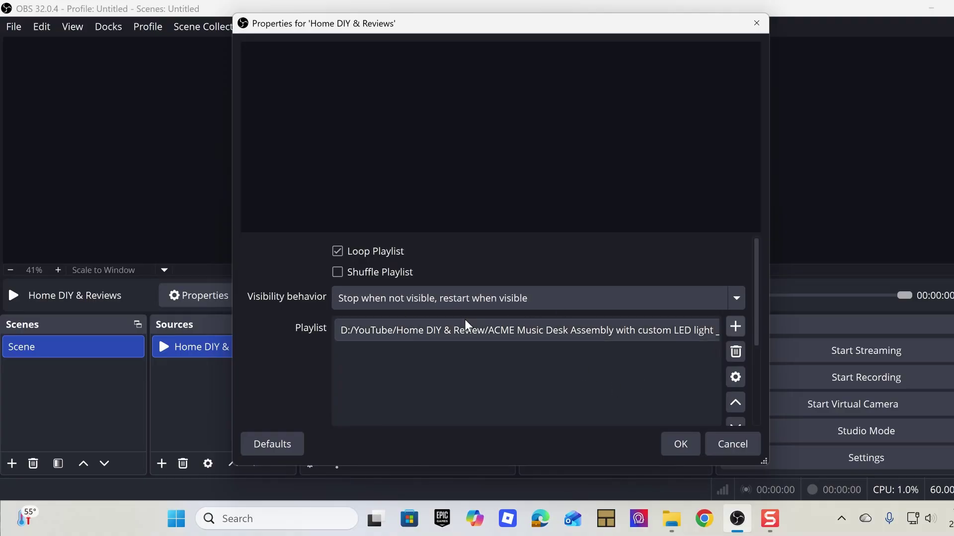
pyautogui.click(735, 328)
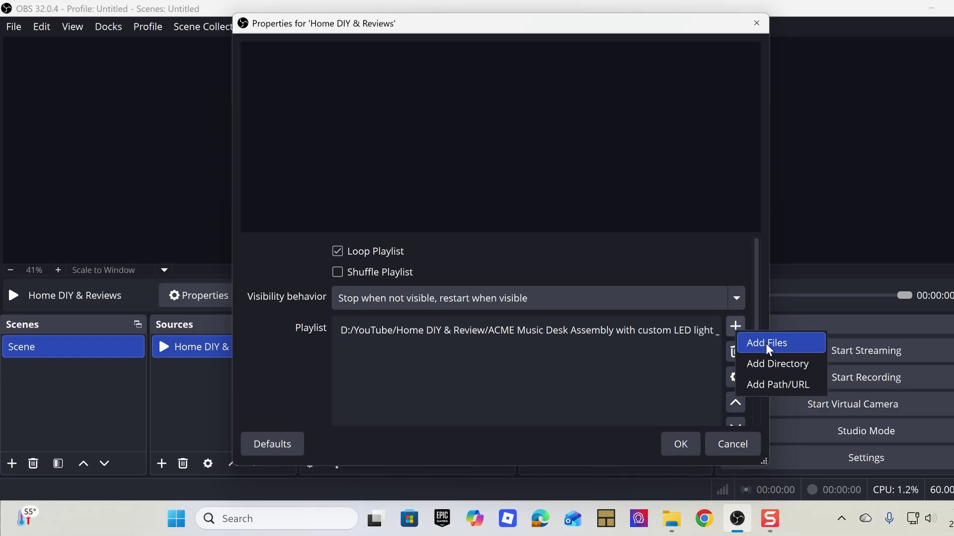
pyautogui.click(707, 347)
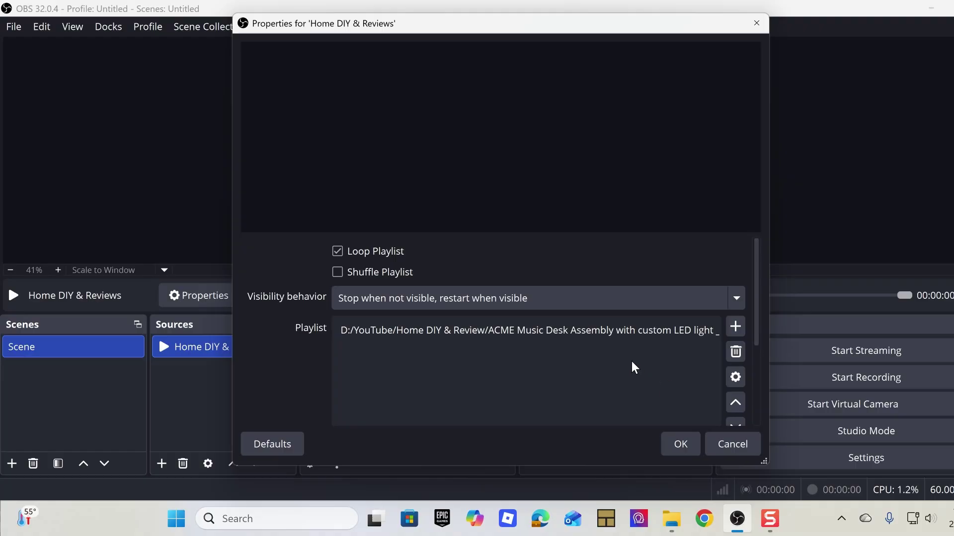
# - Apply the Home DIY & Reviews source properties and enlarge its video to fill the whole canvas
pyautogui.click(675, 443)
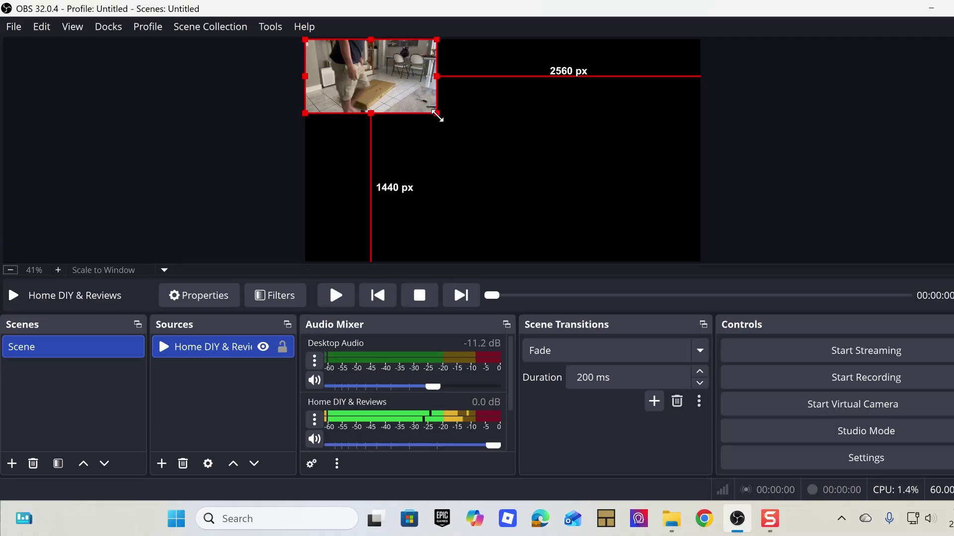
pyautogui.moveTo(437, 117); pyautogui.dragTo(600, 261)
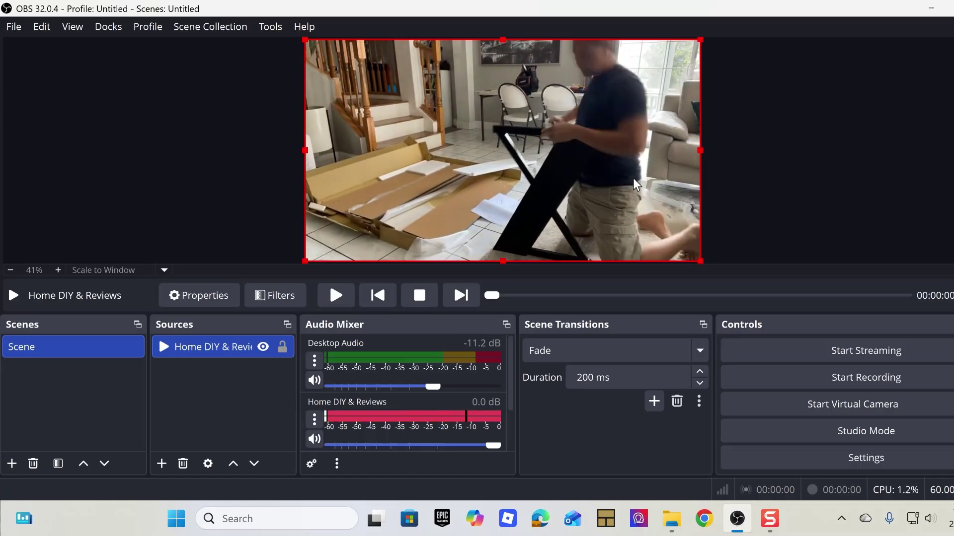
# - Lock the preview and stop playback of the Home DIY & Reviews source
pyautogui.rightClick(472, 68)
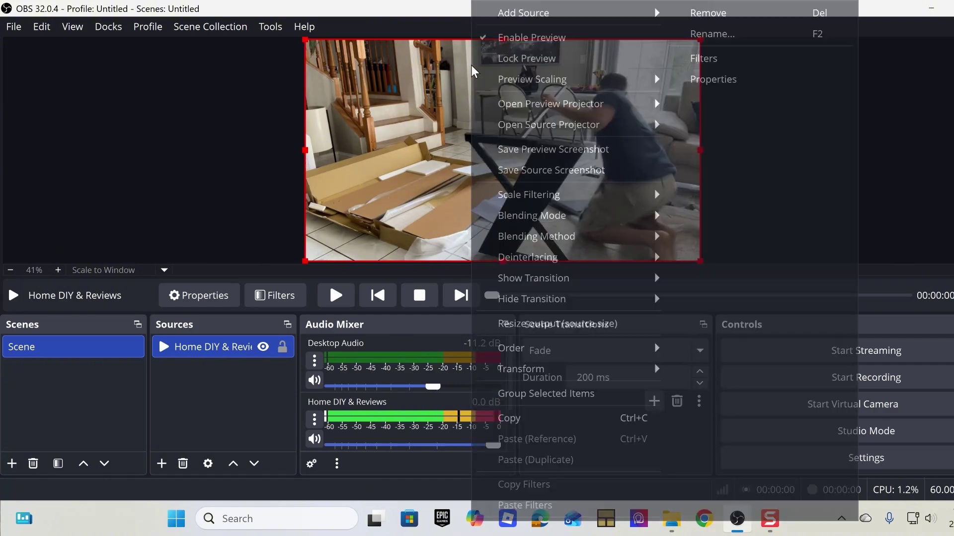
pyautogui.click(527, 58)
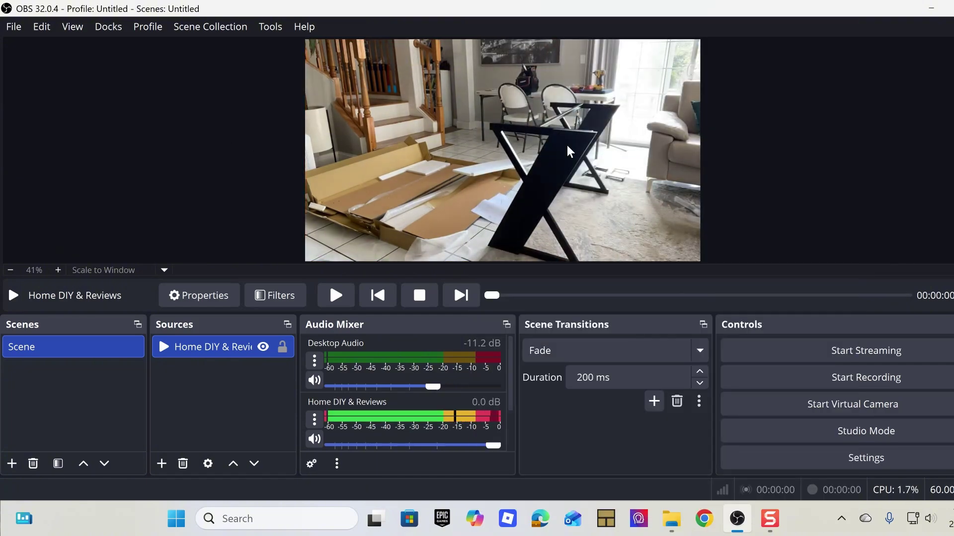
pyautogui.rightClick(487, 127)
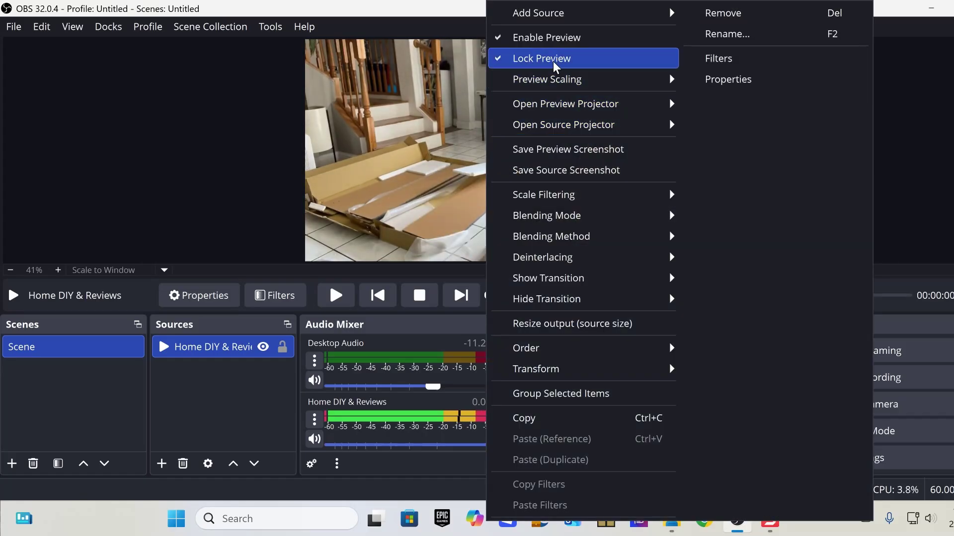
pyautogui.click(234, 160)
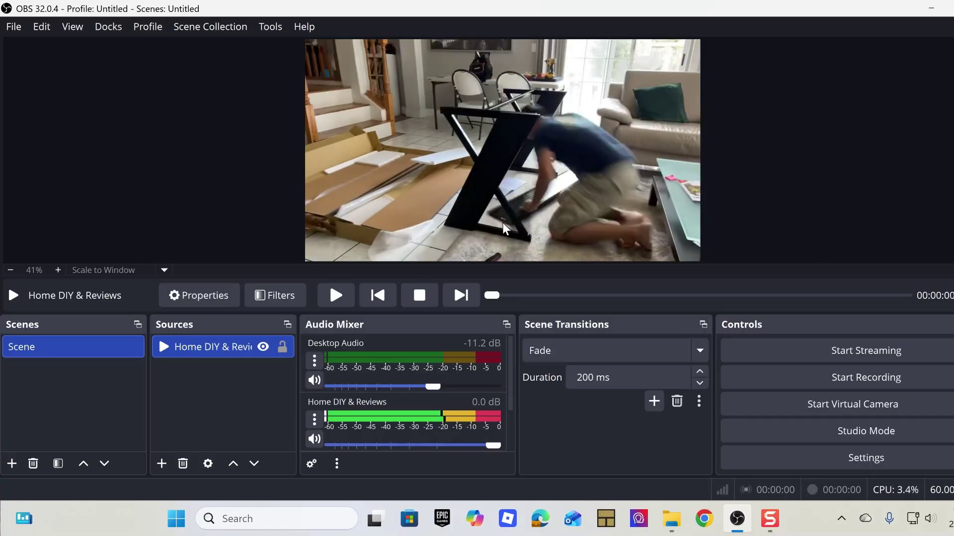
pyautogui.click(422, 297)
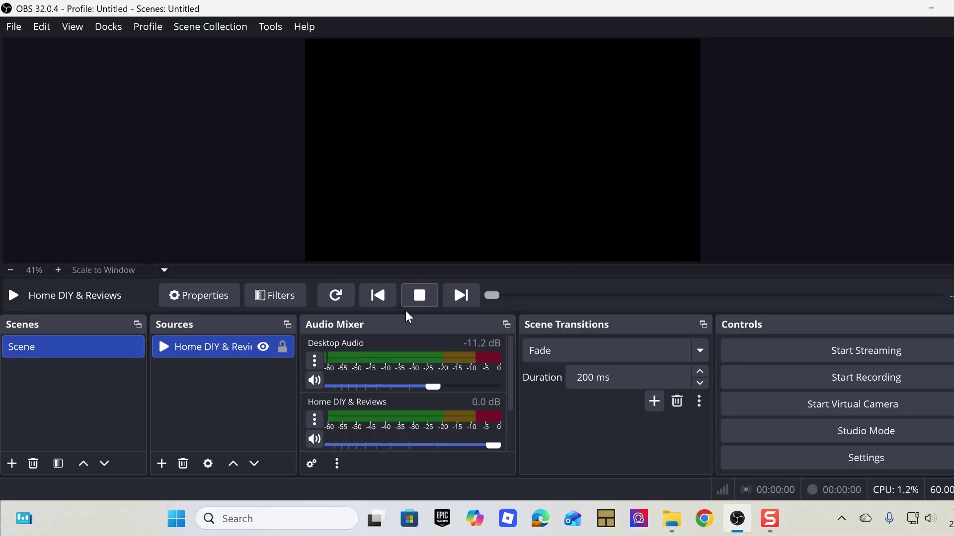
pyautogui.rightClick(228, 347)
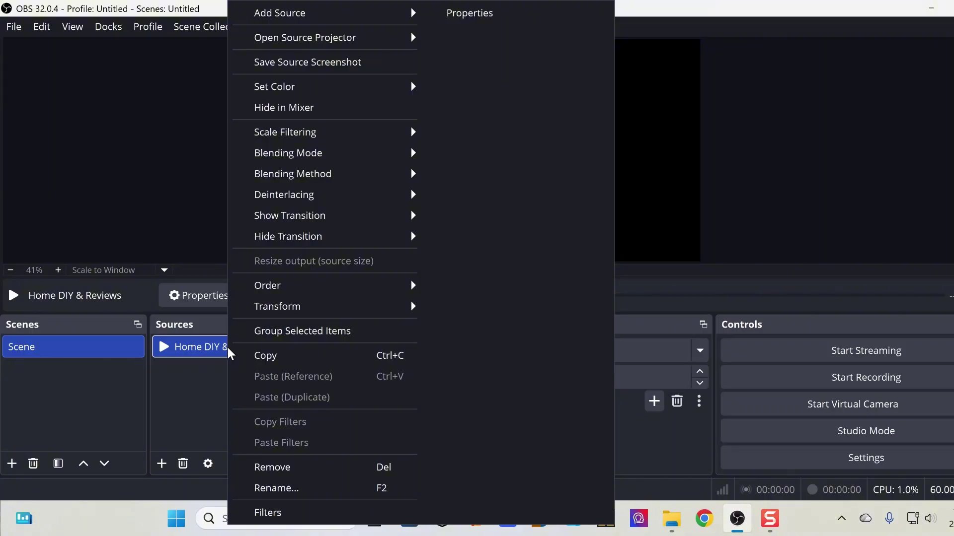
pyautogui.rightClick(194, 355)
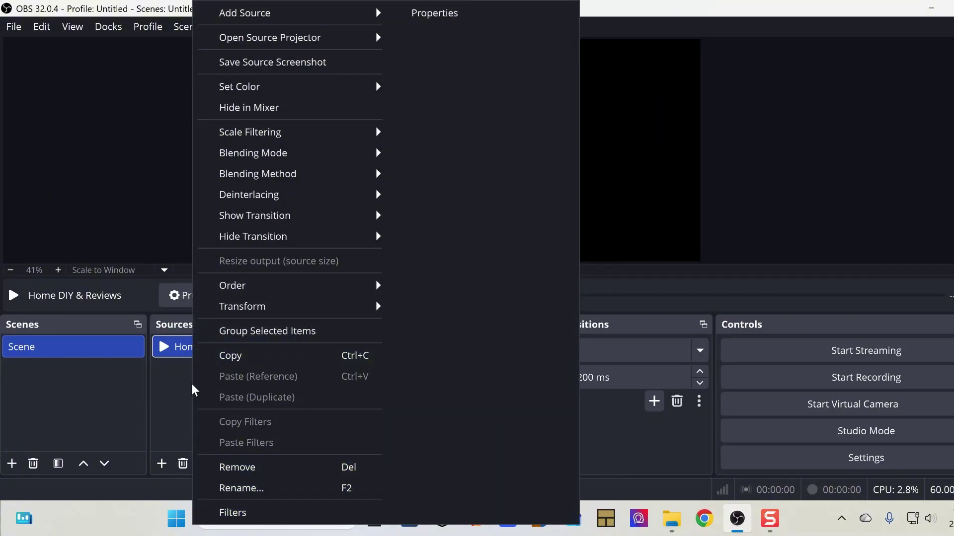
pyautogui.click(184, 349)
pyautogui.rightClick(234, 346)
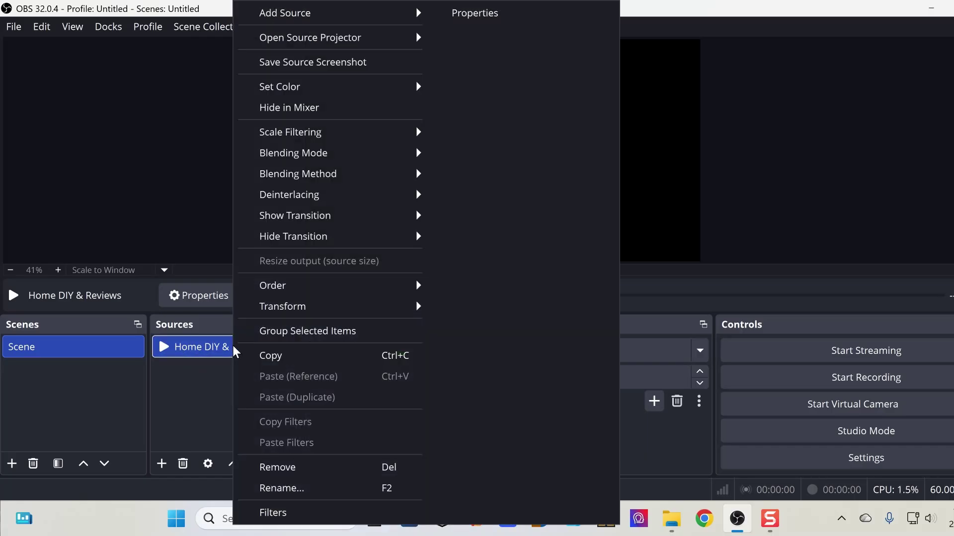
pyautogui.doubleClick(213, 343)
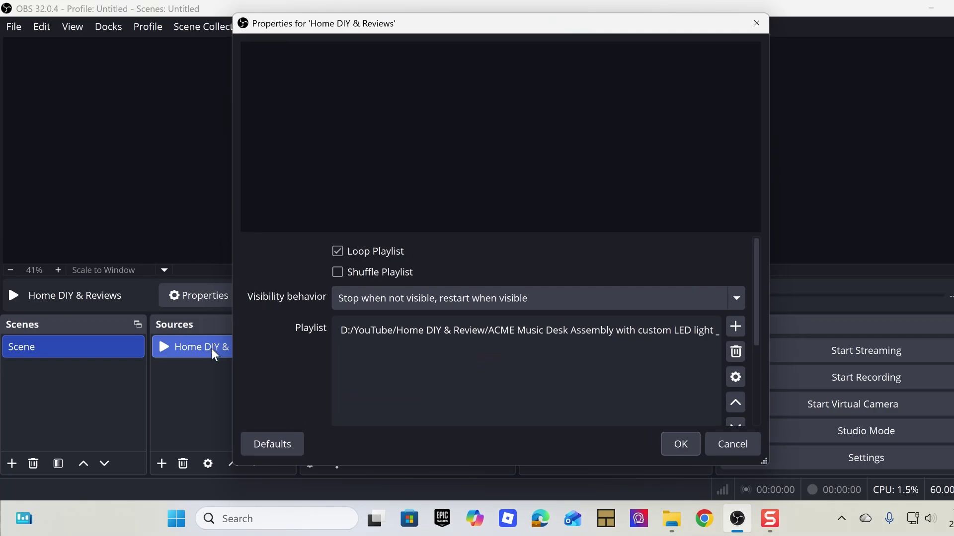
pyautogui.click(210, 348)
pyautogui.click(732, 445)
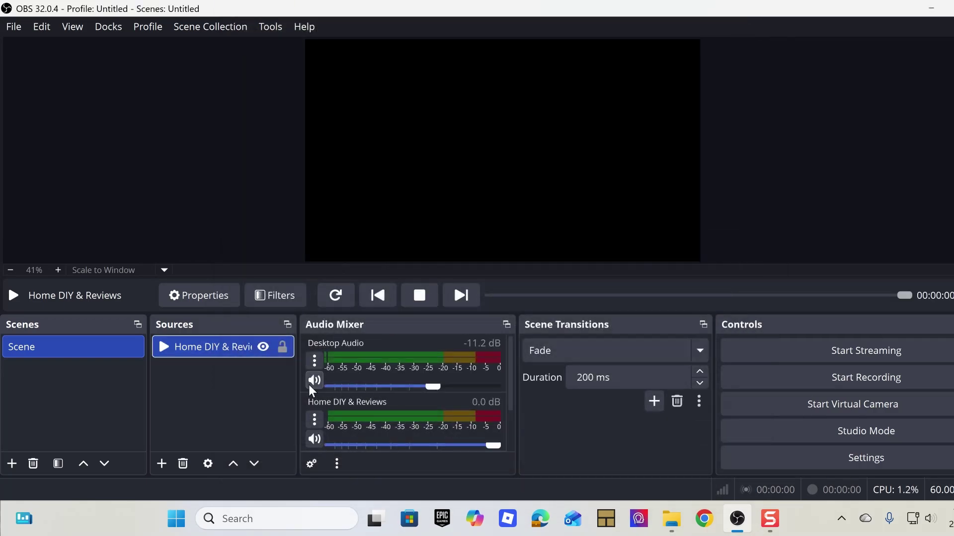
pyautogui.doubleClick(240, 346)
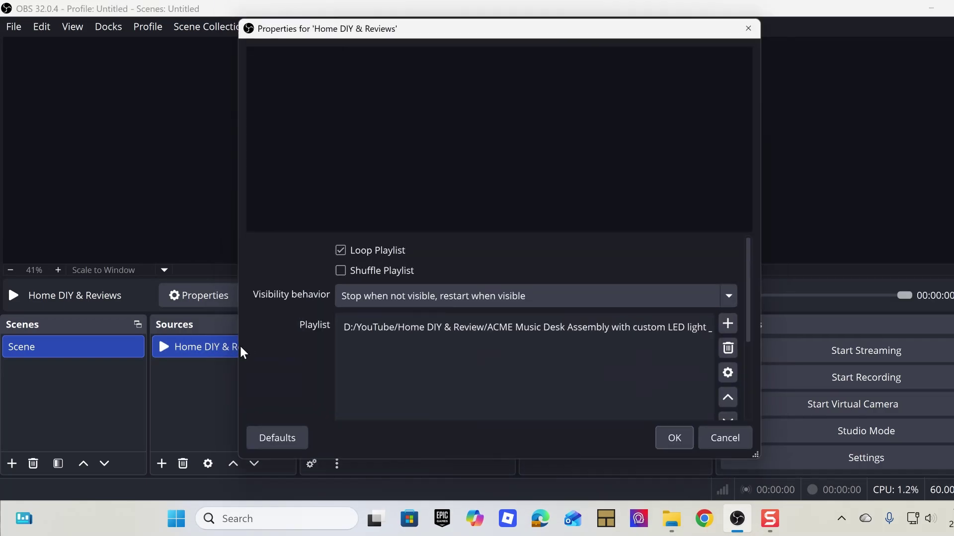
pyautogui.click(733, 445)
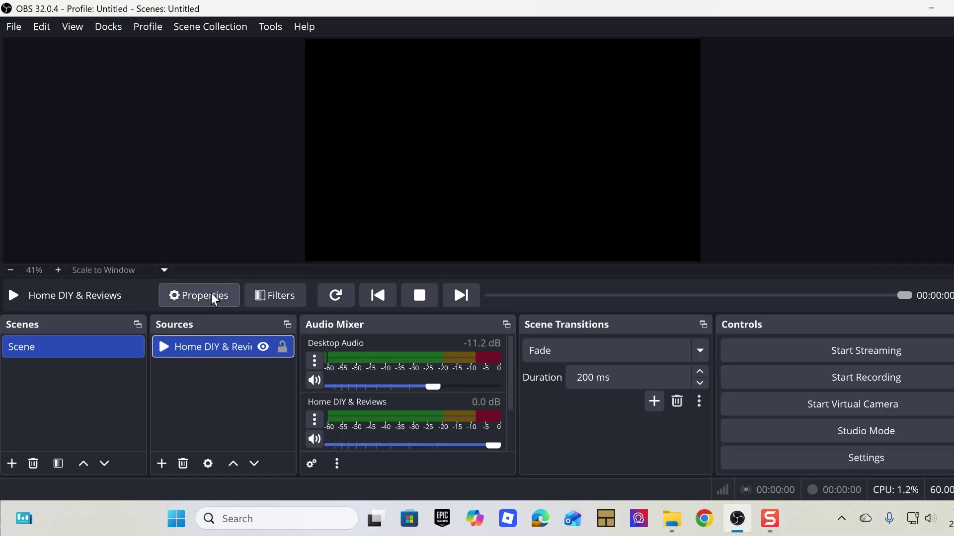
# - Remove the ACME Music Desk Assembly video from the Home DIY & Reviews source's playlist
pyautogui.click(210, 294)
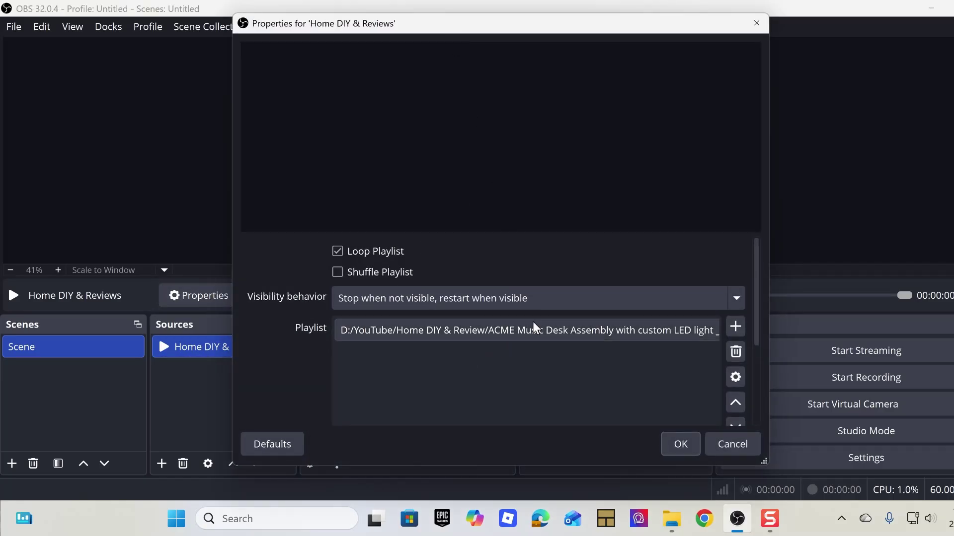
pyautogui.click(610, 330)
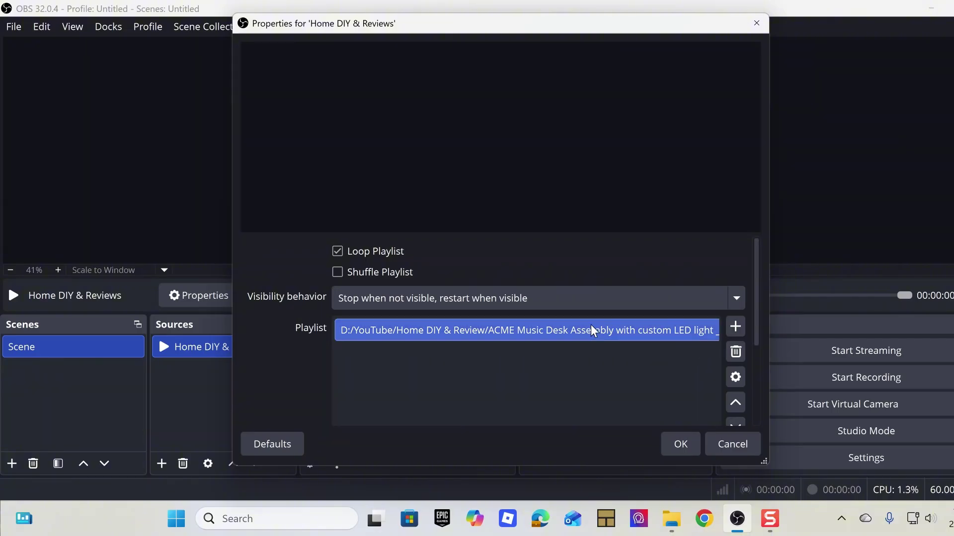
pyautogui.click(604, 342)
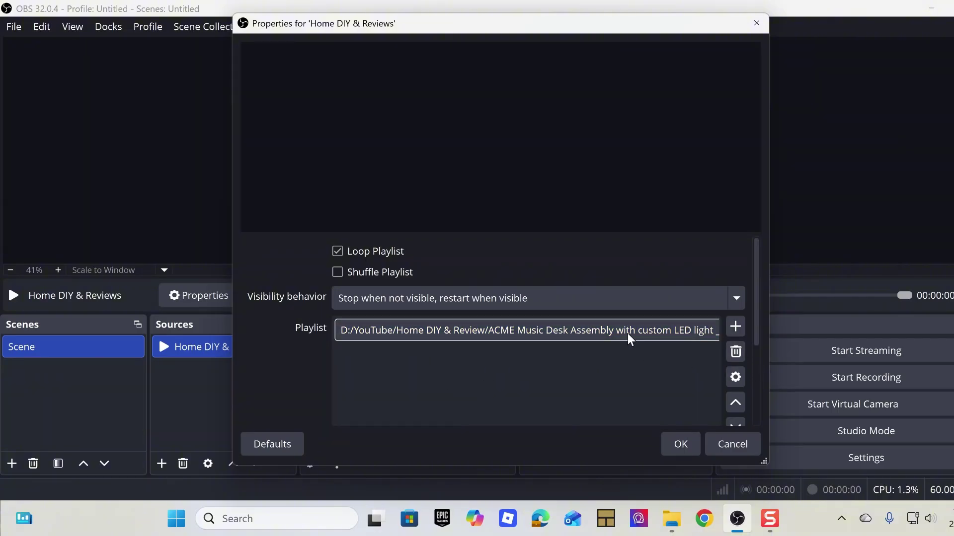
pyautogui.click(498, 328)
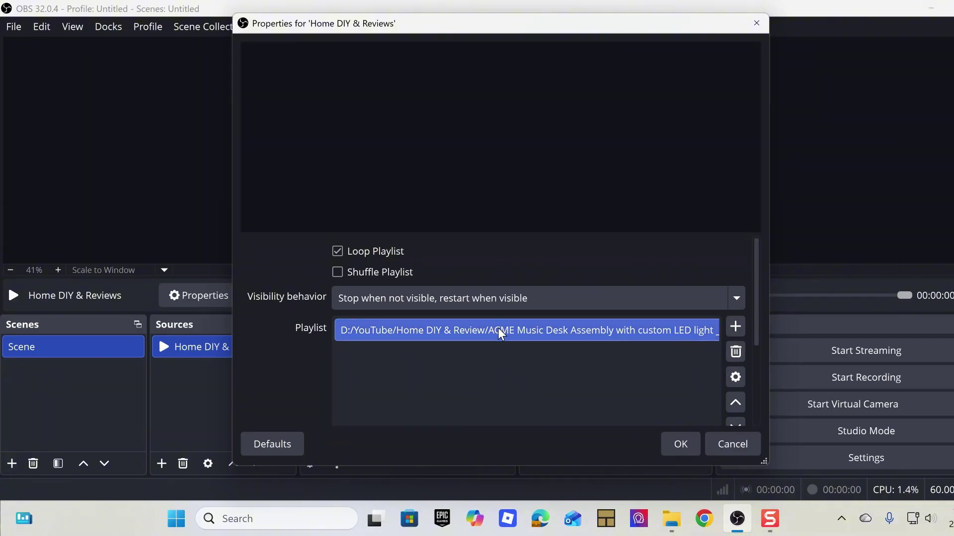
pyautogui.click(737, 350)
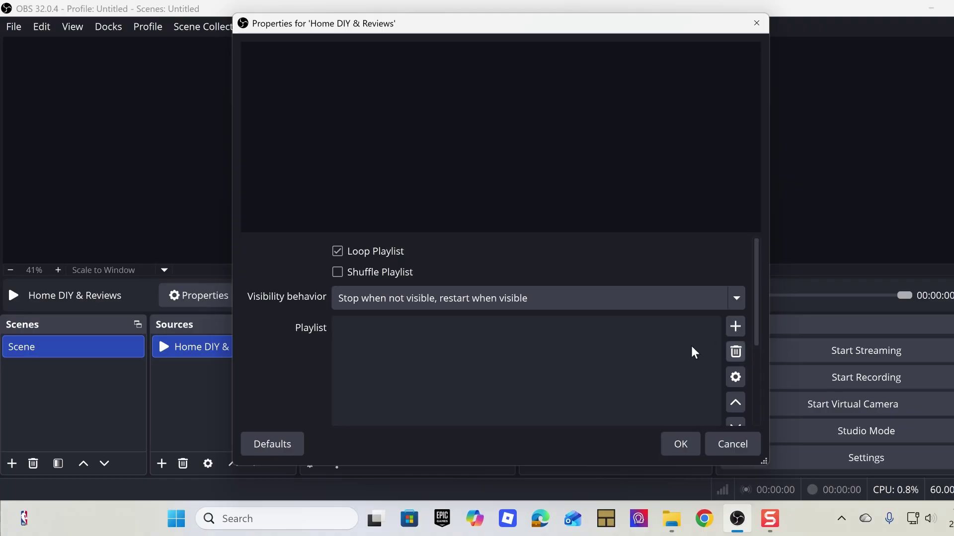
# - Add the directory D:/YouTube/Home DIY & Review to the playlist, enable Shuffle Playlist and apply the source properties
pyautogui.click(740, 329)
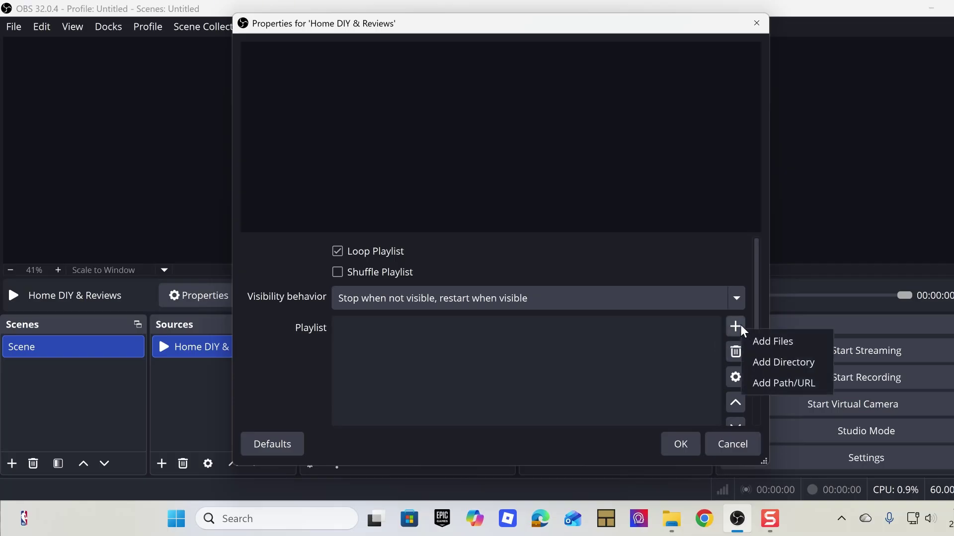
pyautogui.click(781, 365)
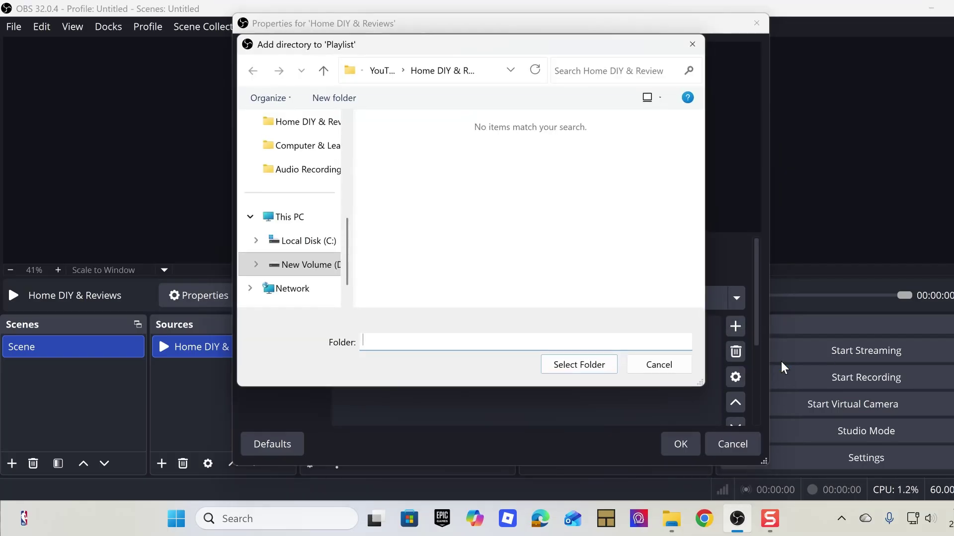
pyautogui.click(333, 270)
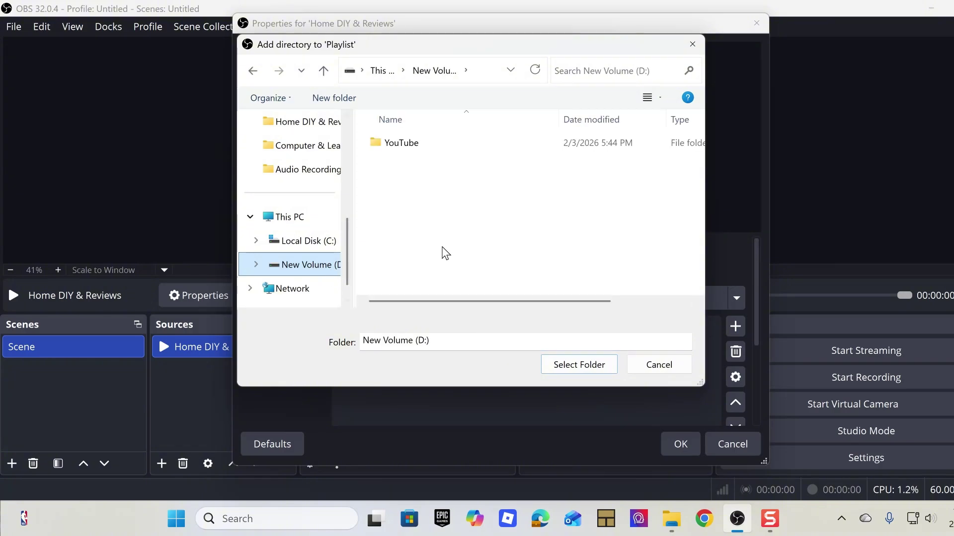
pyautogui.click(410, 145)
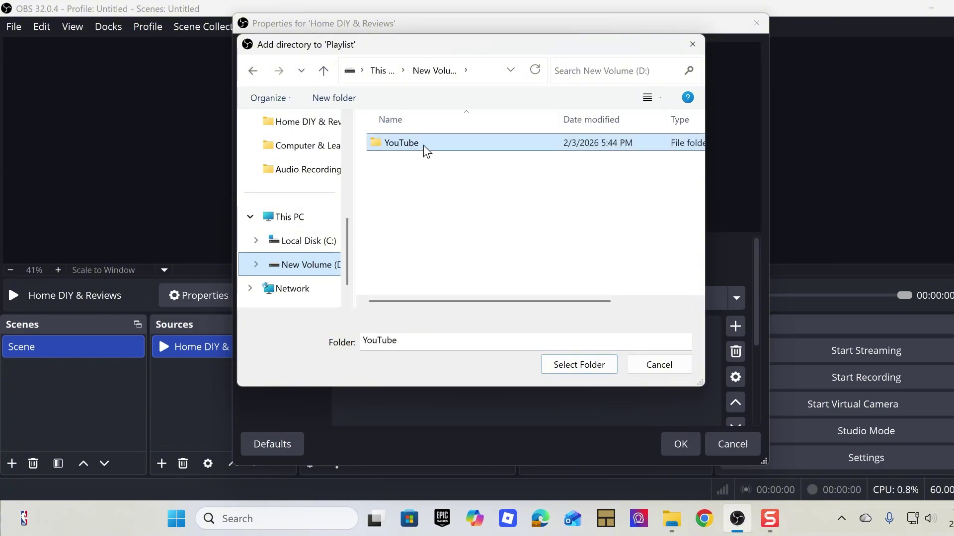
pyautogui.doubleClick(423, 142)
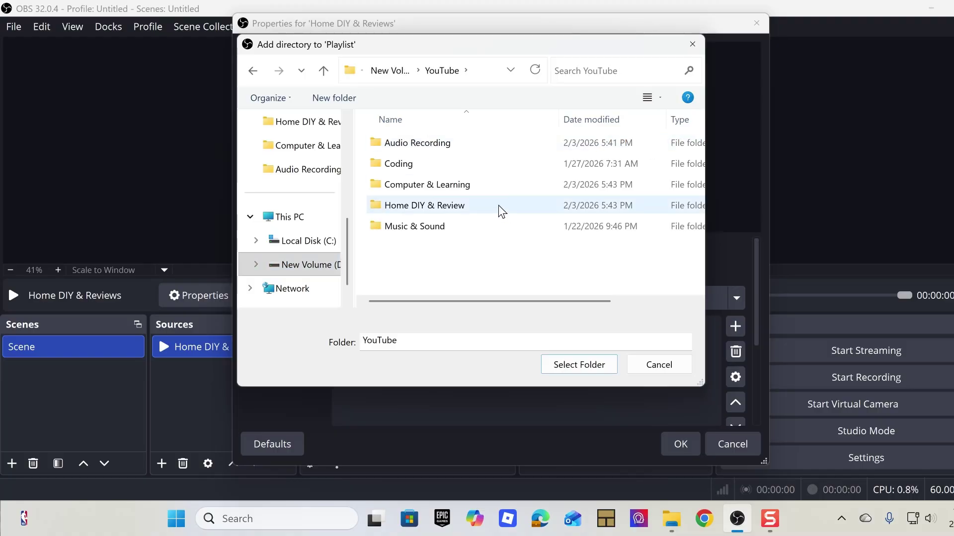
pyautogui.click(437, 206)
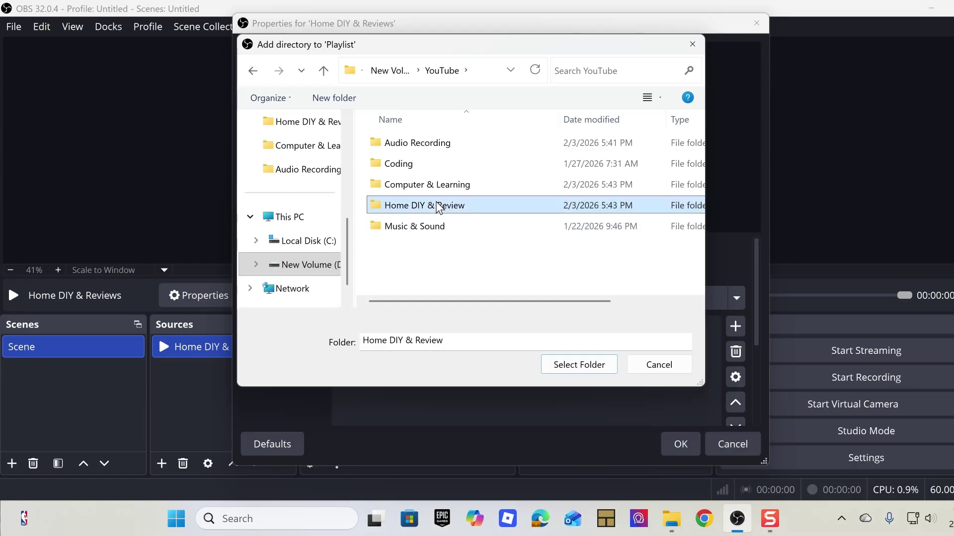
pyautogui.click(581, 368)
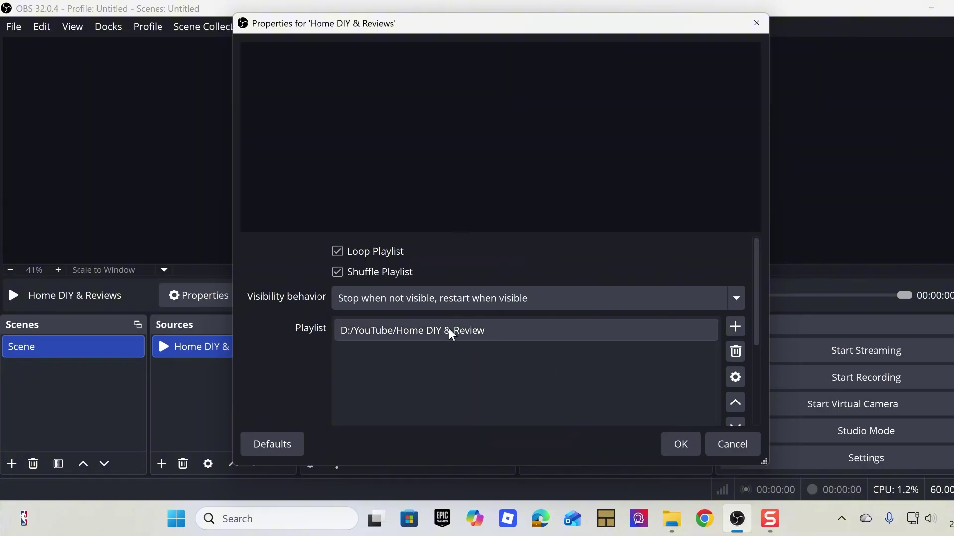
pyautogui.click(529, 336)
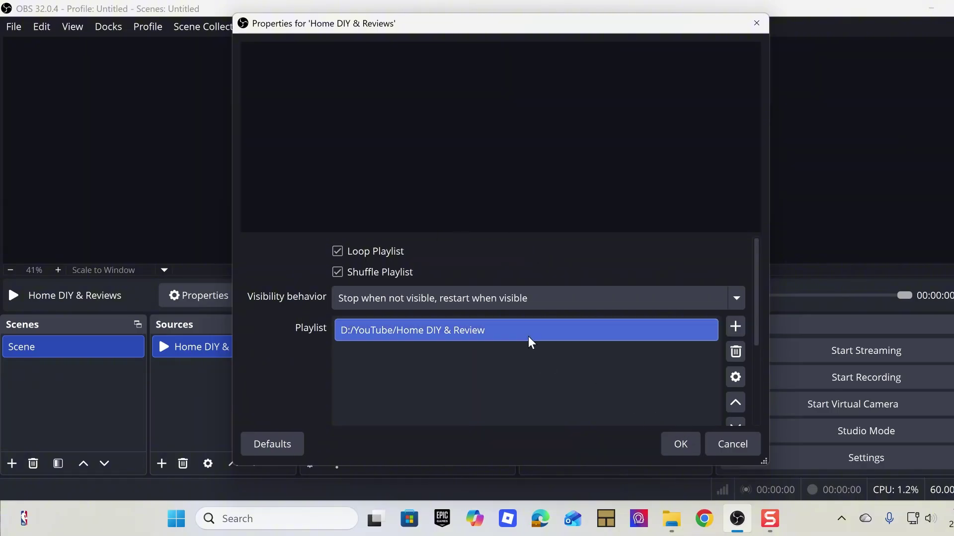
pyautogui.click(680, 445)
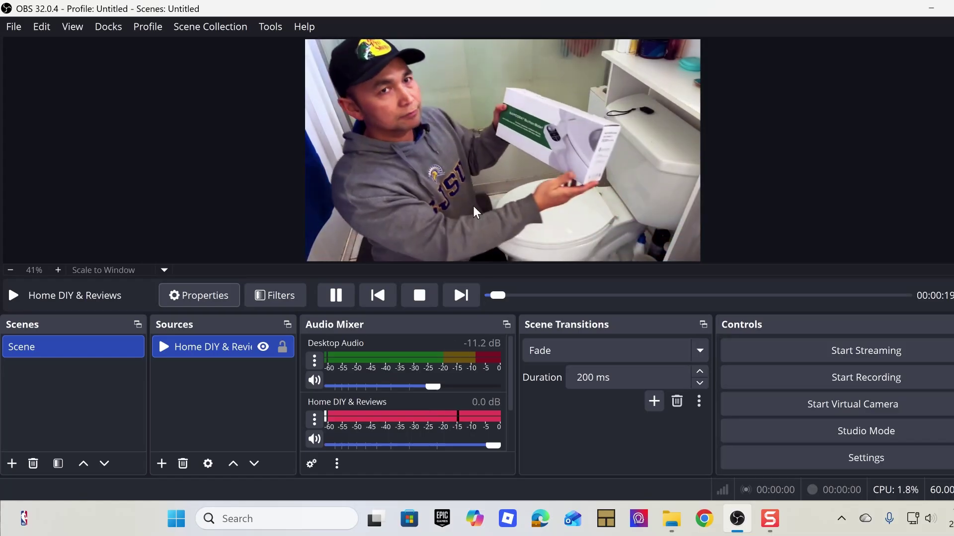
pyautogui.click(314, 421)
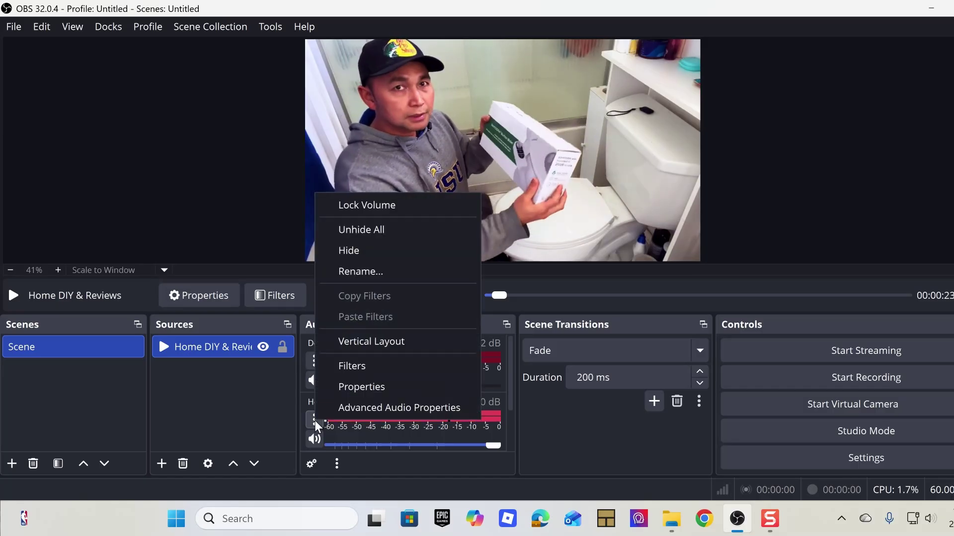
pyautogui.click(350, 389)
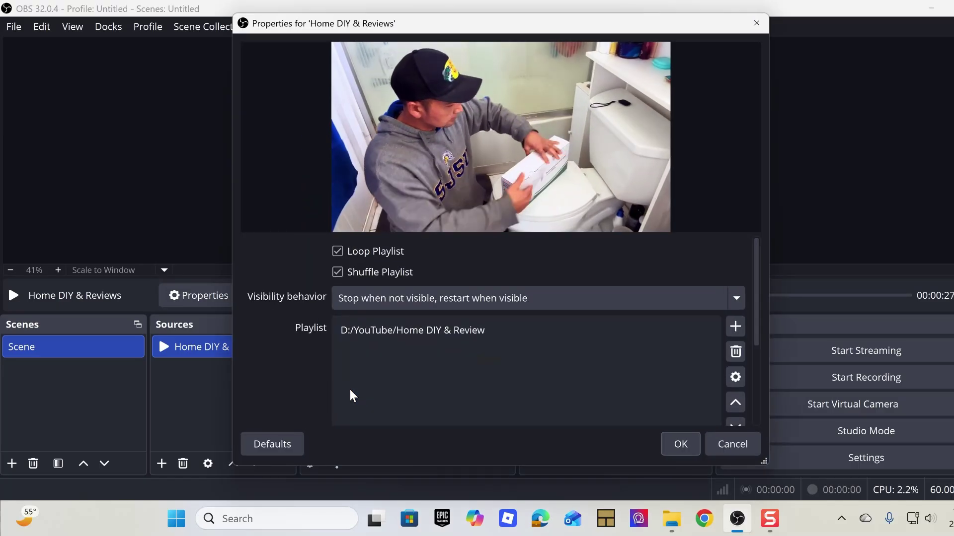
pyautogui.click(749, 450)
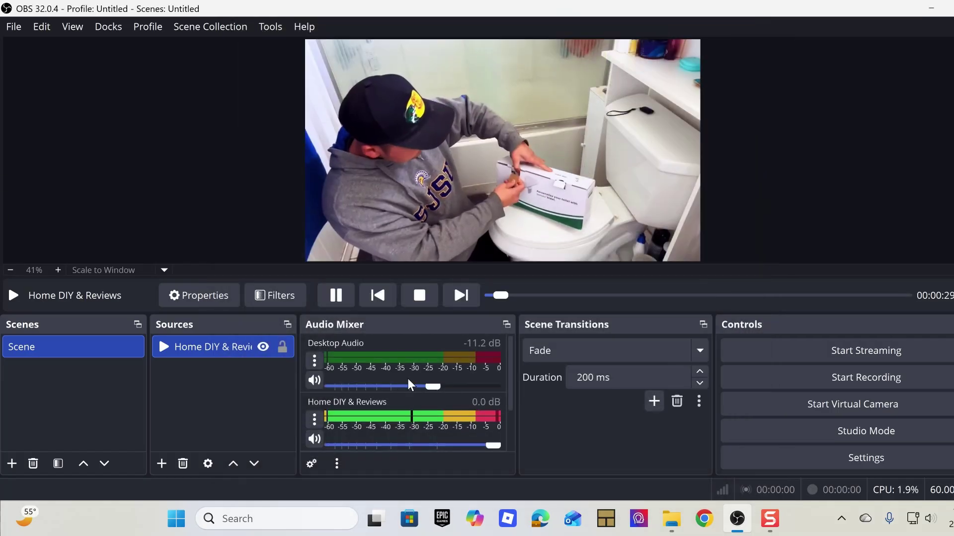
# - Lower the volume of Home DIY & Reviews to -4.0 dB in Advanced Audio Properties and close the dialog
pyautogui.scroll(-2, 352, 421)
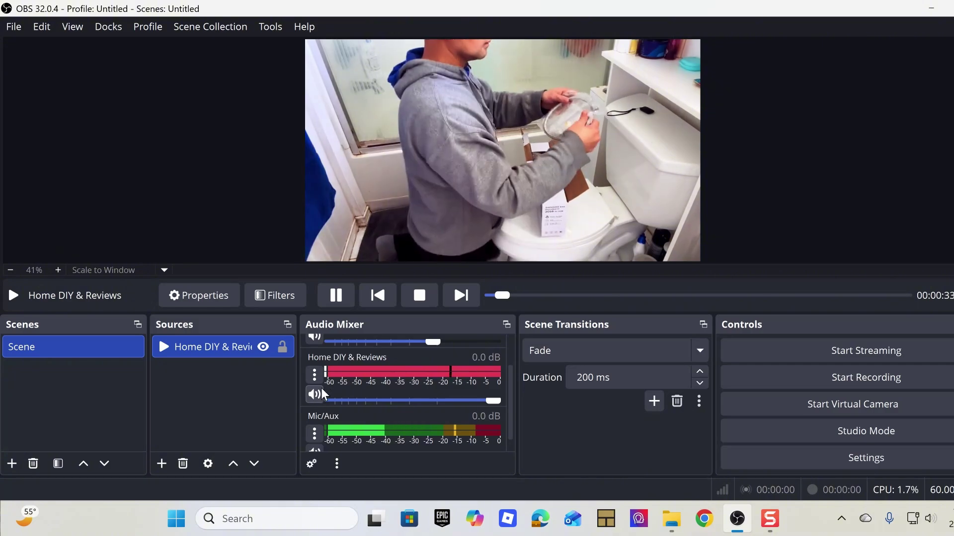
pyautogui.click(315, 374)
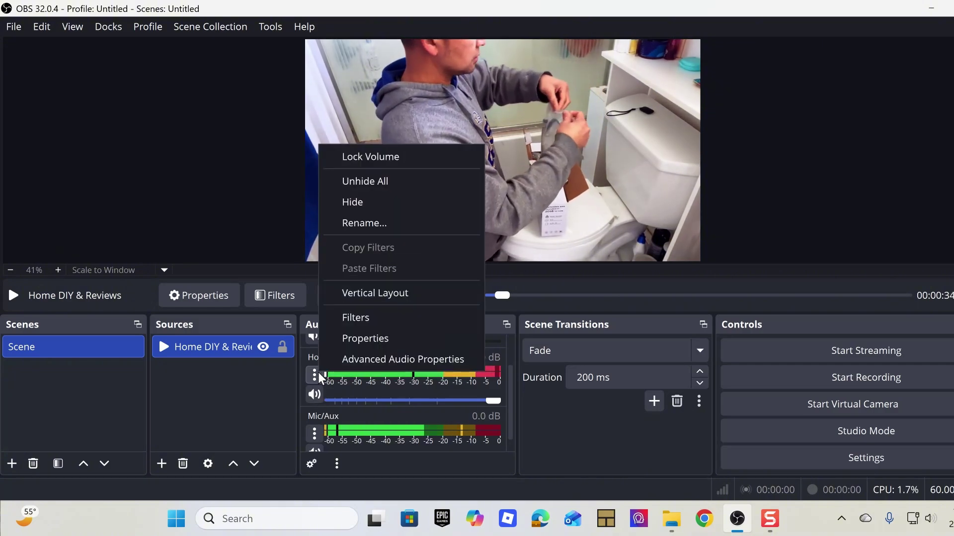
pyautogui.click(358, 365)
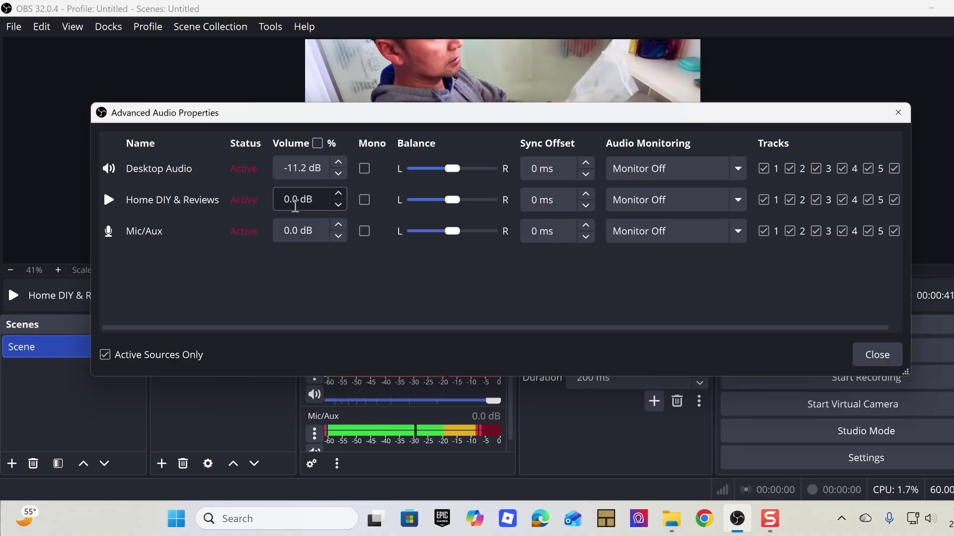
pyautogui.click(338, 205)
pyautogui.click(338, 205)
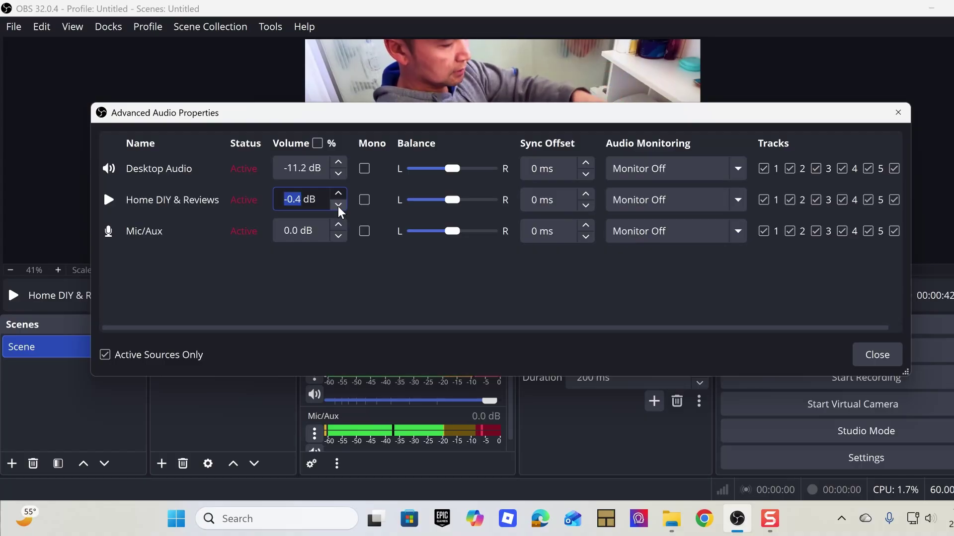
pyautogui.click(338, 205)
pyautogui.click(339, 205)
pyautogui.click(338, 205)
pyautogui.click(338, 205)
pyautogui.click(339, 206)
pyautogui.click(338, 206)
pyautogui.click(338, 205)
pyautogui.click(338, 206)
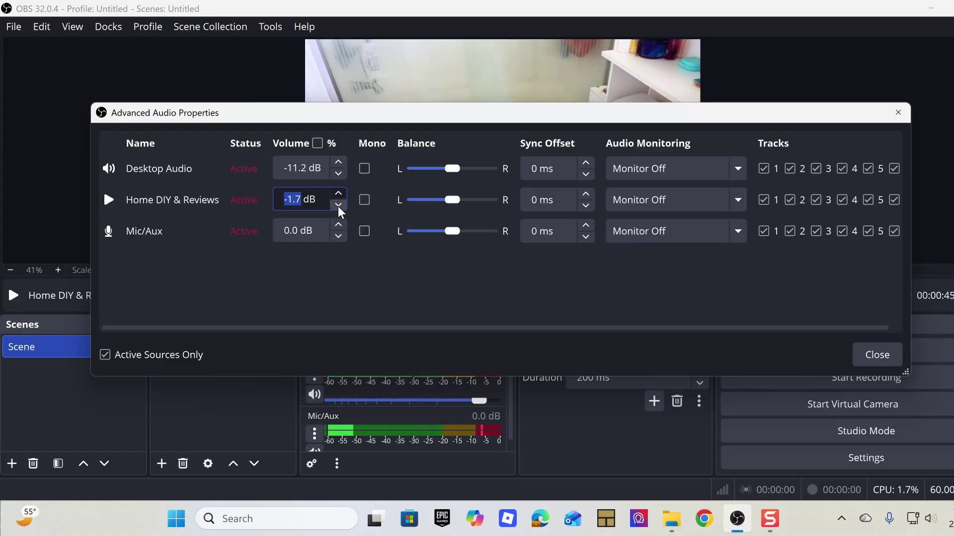
pyautogui.click(338, 206)
pyautogui.moveTo(353, 118); pyautogui.dragTo(684, 57)
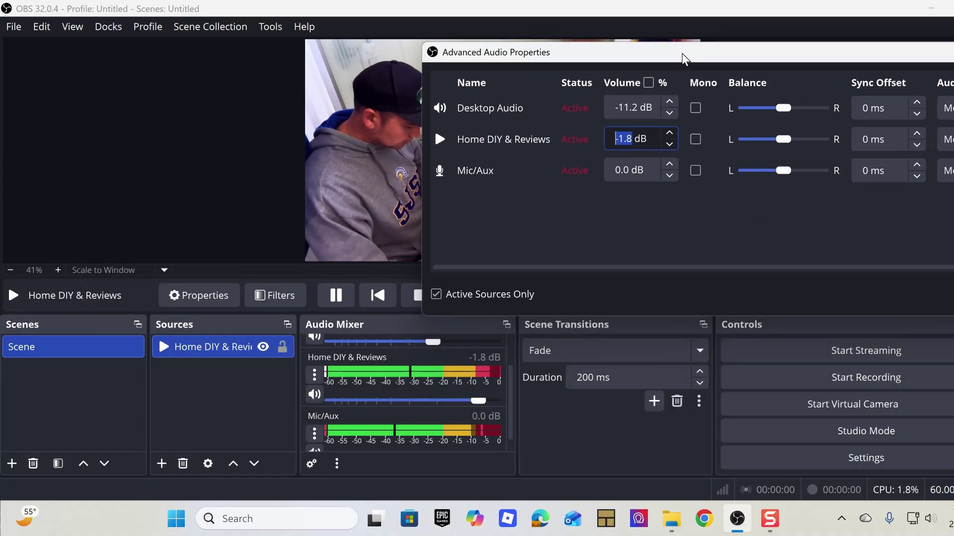
pyautogui.click(670, 144)
pyautogui.click(670, 145)
pyautogui.click(670, 144)
pyautogui.click(670, 145)
pyautogui.click(670, 145)
pyautogui.click(670, 144)
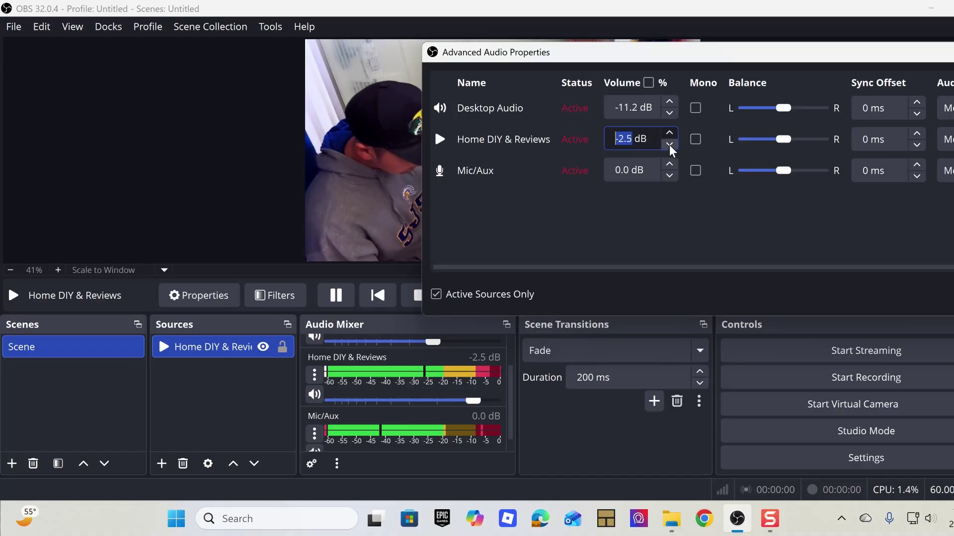
pyautogui.click(670, 145)
pyautogui.click(670, 145)
pyautogui.click(669, 145)
pyautogui.click(670, 144)
pyautogui.click(669, 144)
pyautogui.click(669, 145)
pyautogui.click(670, 145)
pyautogui.click(669, 145)
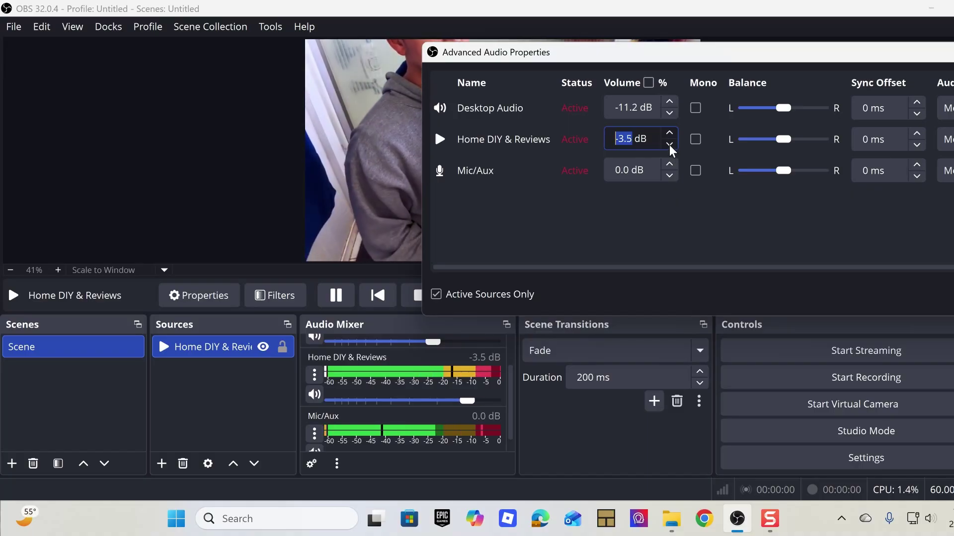
pyautogui.click(669, 144)
pyautogui.click(669, 145)
pyautogui.click(670, 145)
pyautogui.click(670, 145)
pyautogui.click(670, 144)
pyautogui.click(670, 145)
pyautogui.click(670, 133)
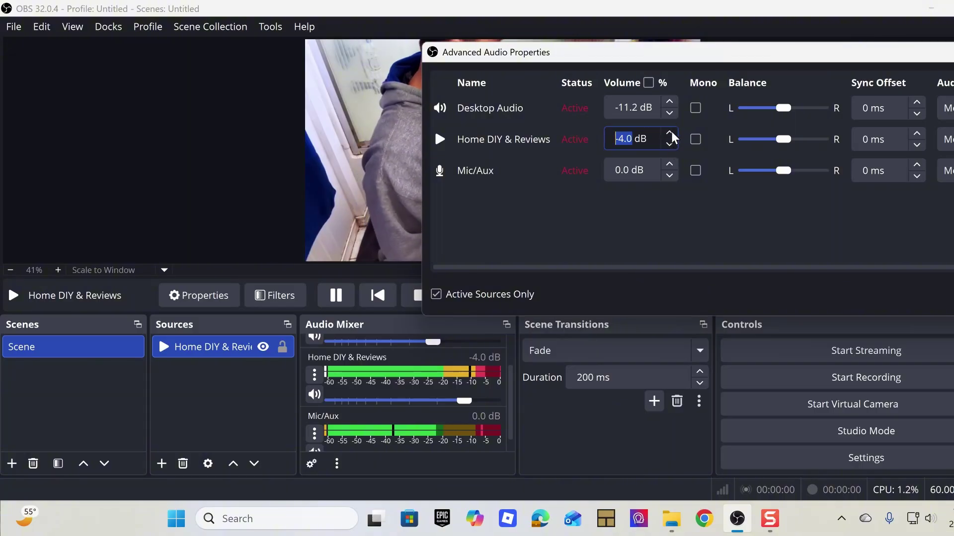
pyautogui.click(670, 144)
pyautogui.click(669, 144)
pyautogui.click(669, 144)
pyautogui.click(669, 144)
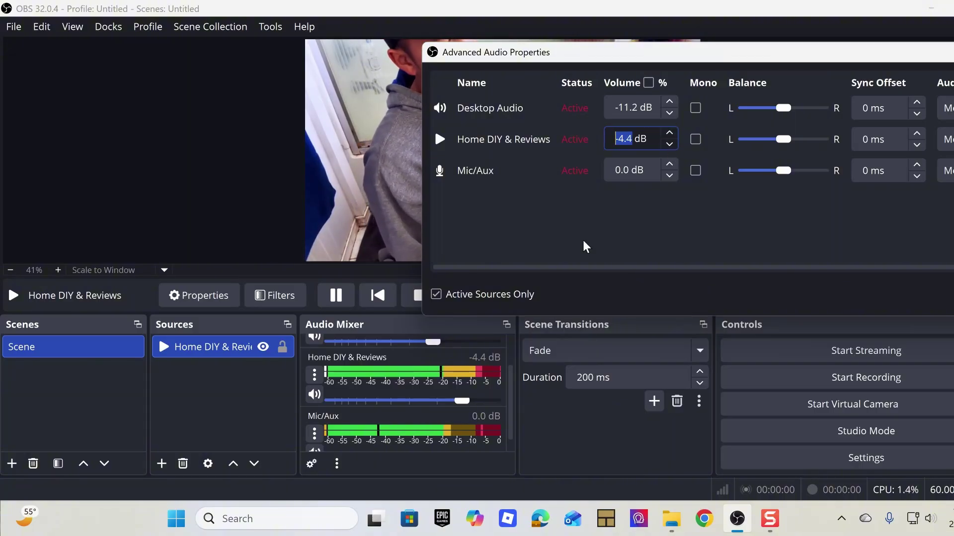
pyautogui.click(670, 133)
pyautogui.click(670, 133)
pyautogui.click(670, 133)
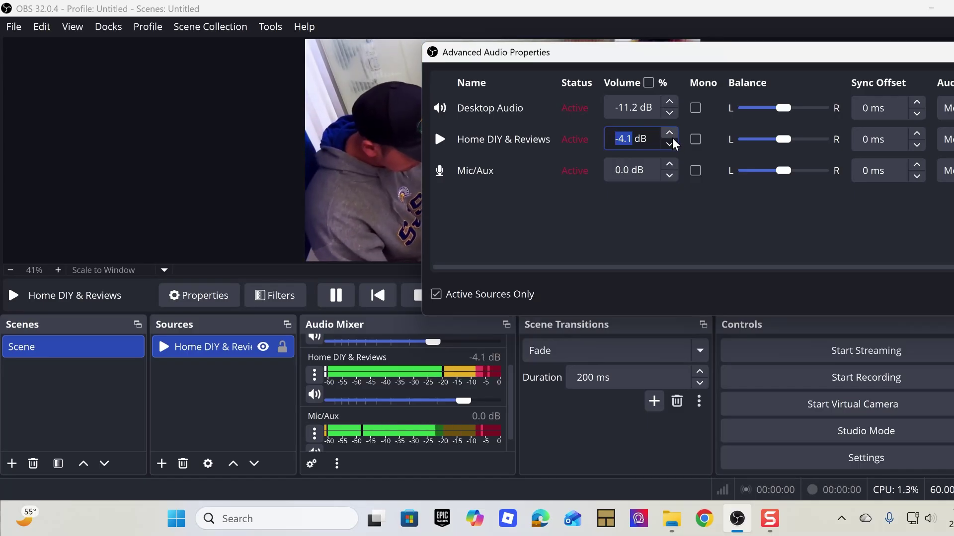
pyautogui.click(670, 133)
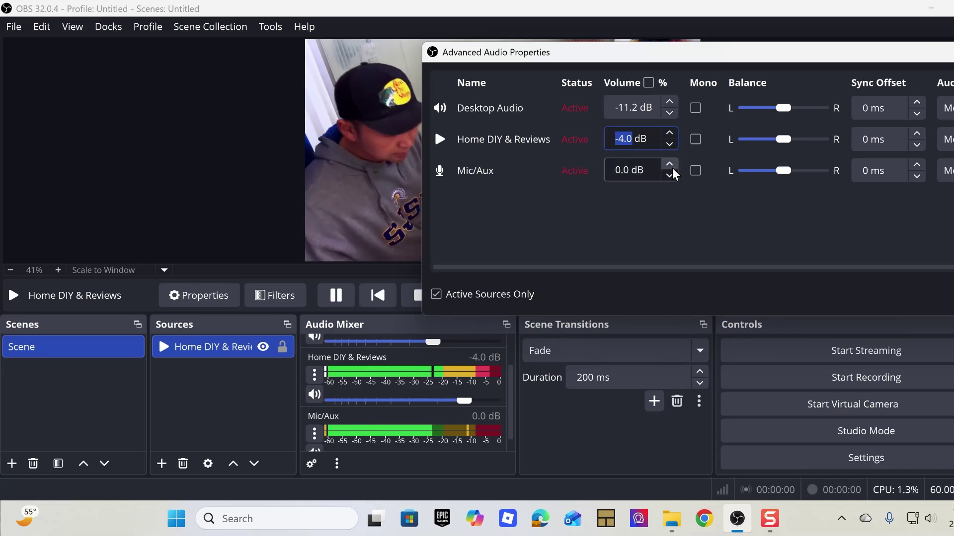
pyautogui.moveTo(621, 54); pyautogui.dragTo(285, 64)
pyautogui.click(872, 304)
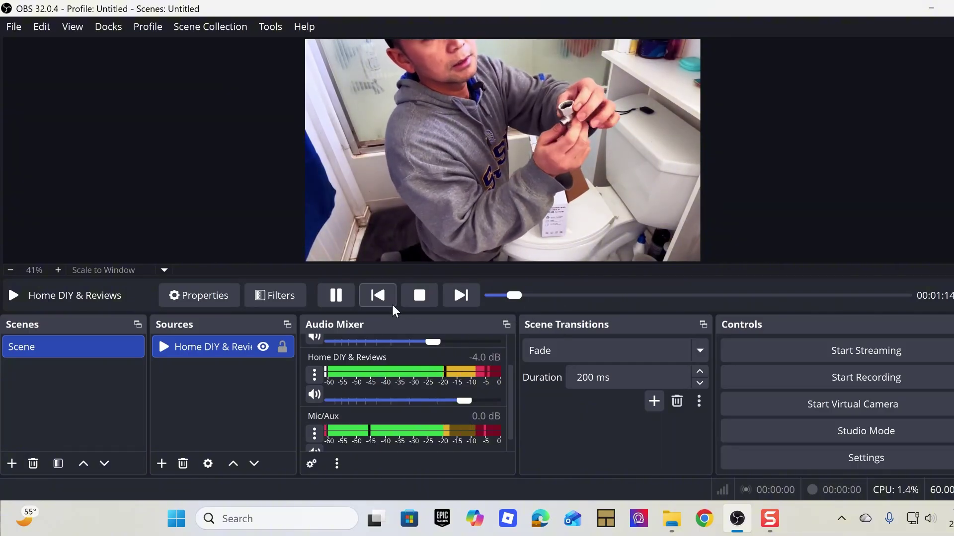
# - Skip forward through several videos of the shuffled Home DIY & Reviews playlist and stop its playback
pyautogui.click(460, 296)
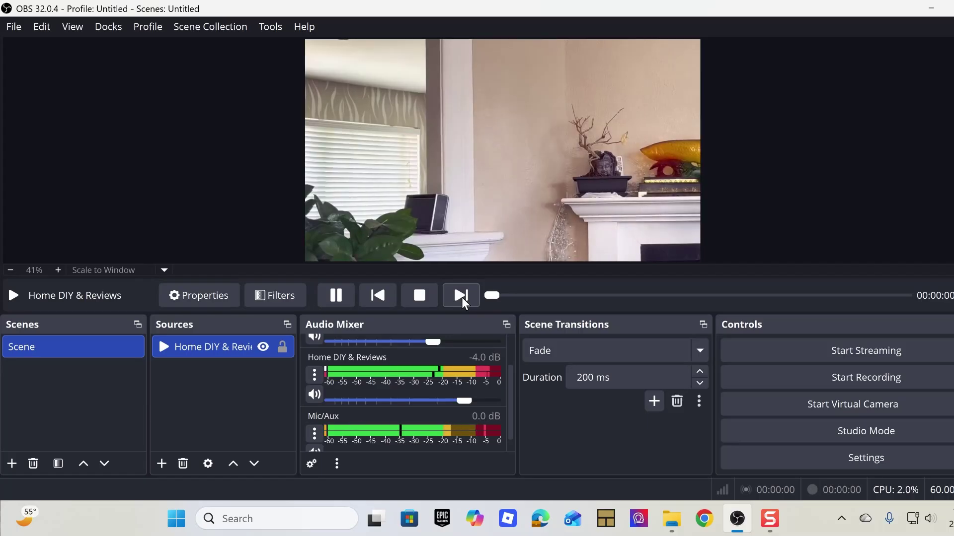
pyautogui.click(461, 294)
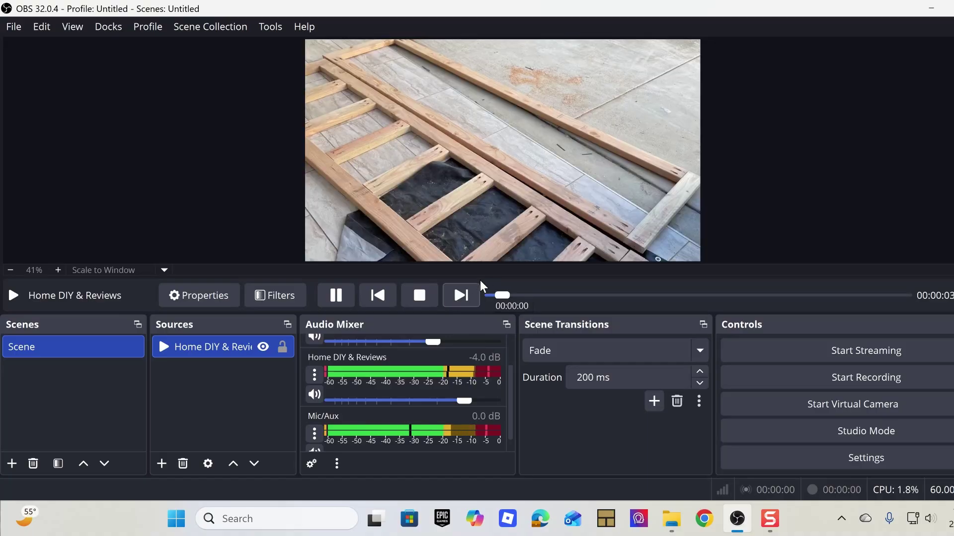
pyautogui.click(461, 295)
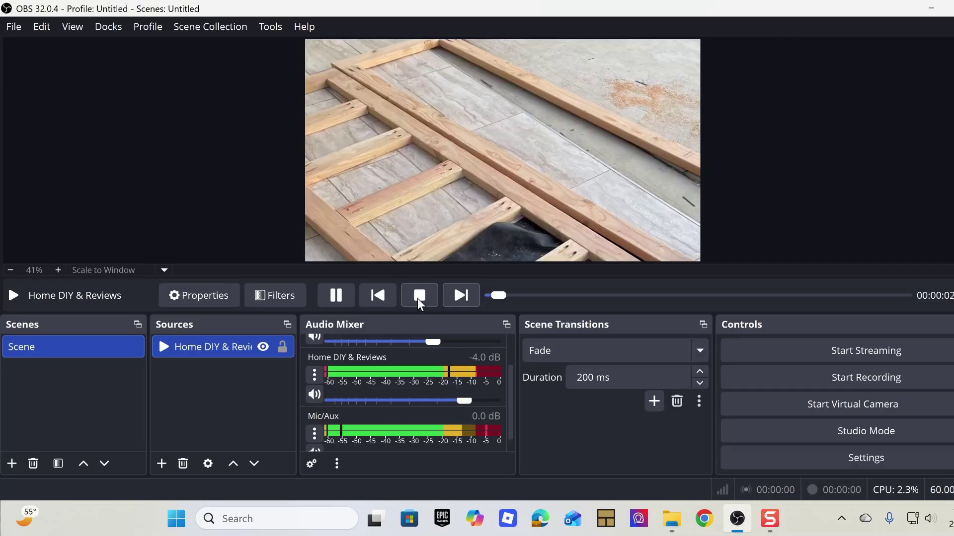
pyautogui.click(419, 298)
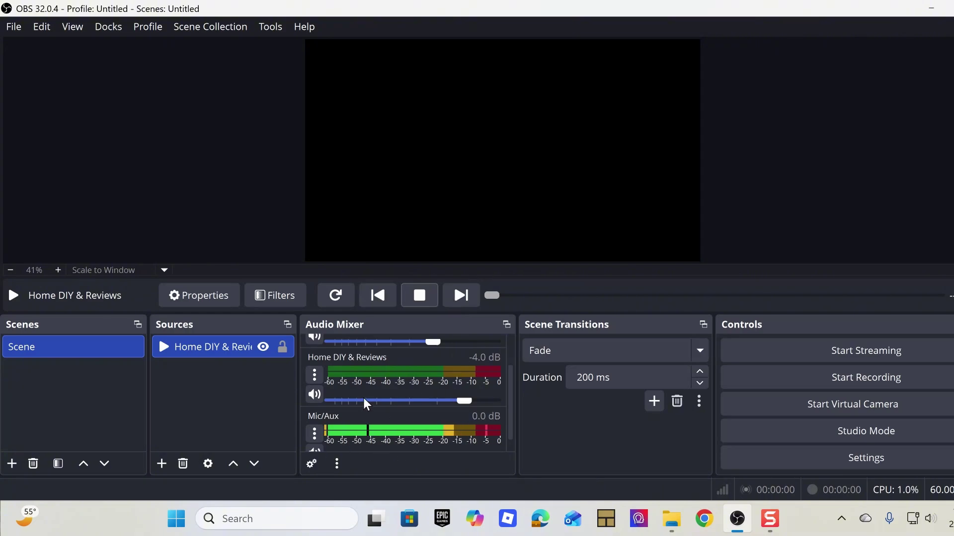
# - Mute the Mic/Aux audio and unmute it again
pyautogui.scroll(-1, 358, 422)
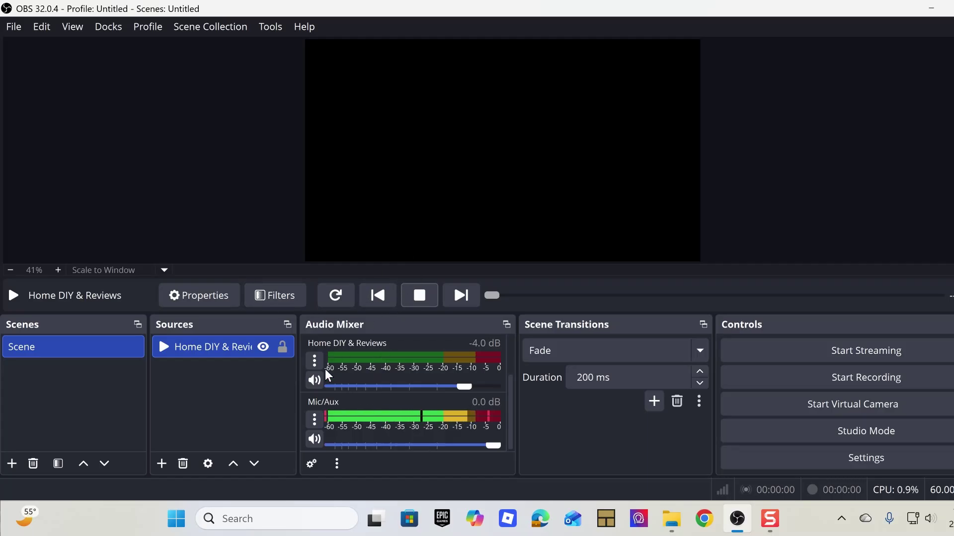
pyautogui.click(316, 441)
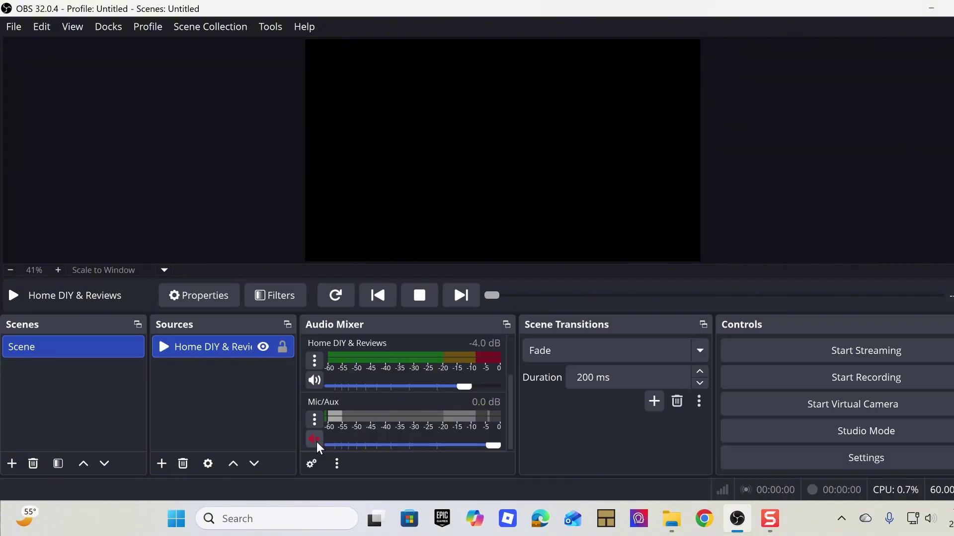
pyautogui.click(315, 440)
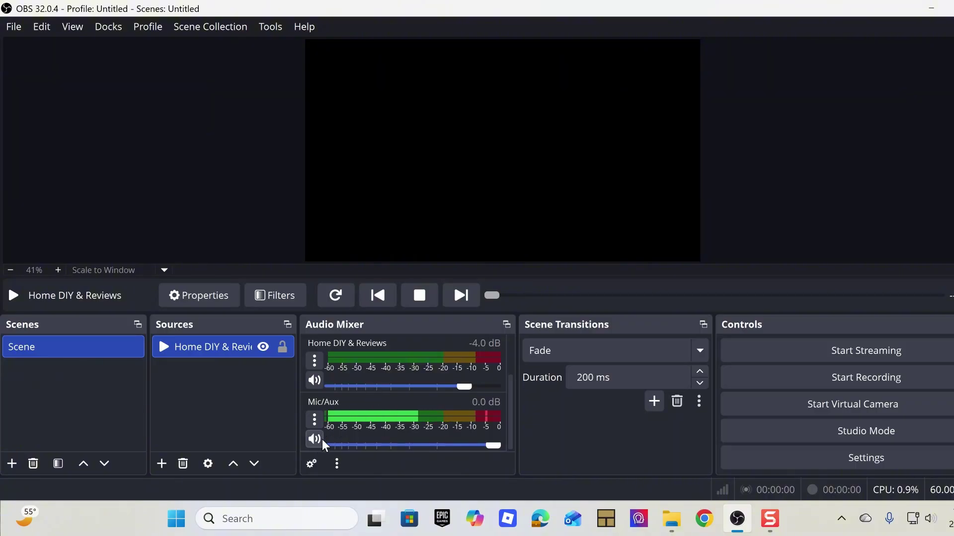
pyautogui.scroll(1, 342, 393)
pyautogui.scroll(-1, 359, 386)
# - Create a new Video Capture Device source named Logitech Camera in the scene
pyautogui.click(162, 466)
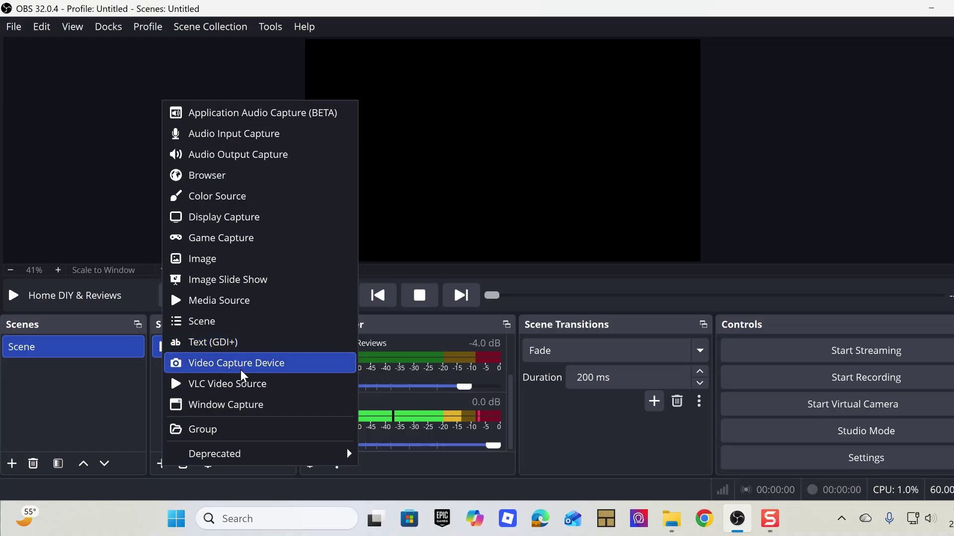
pyautogui.click(268, 365)
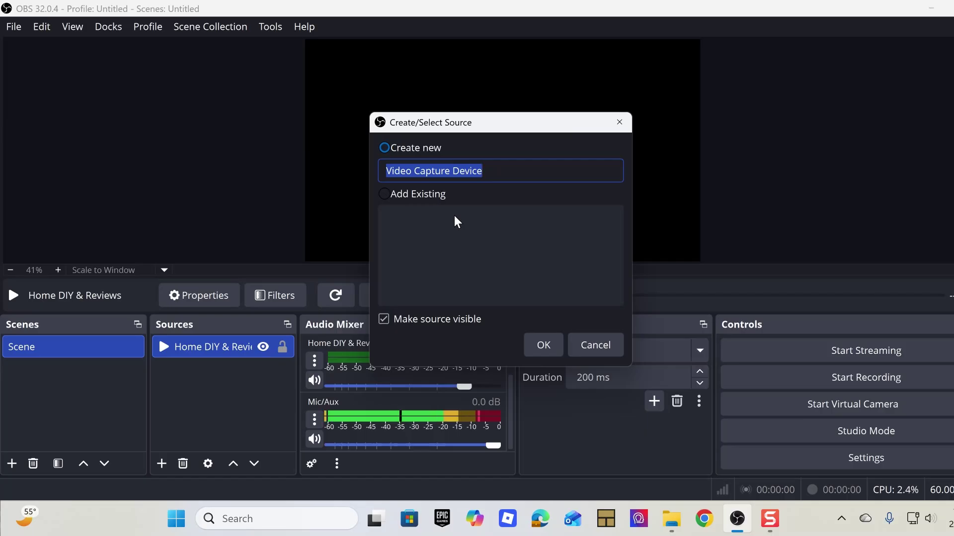
pyautogui.write('Lo')
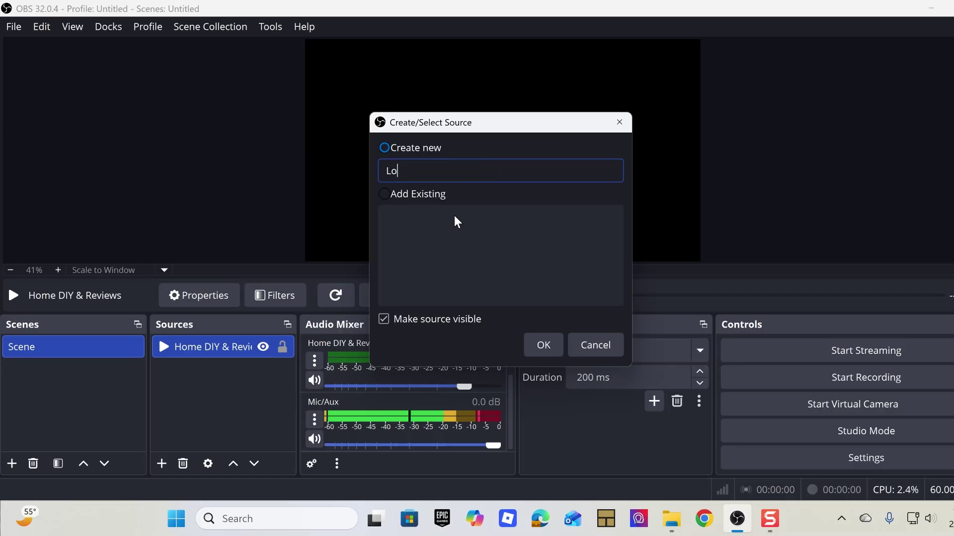
pyautogui.write('gitech Camera')
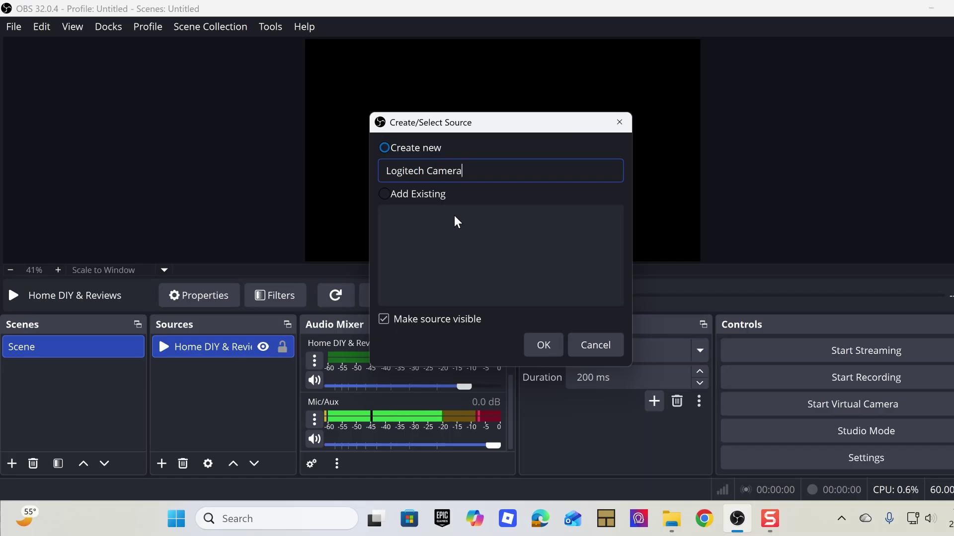
pyautogui.click(554, 346)
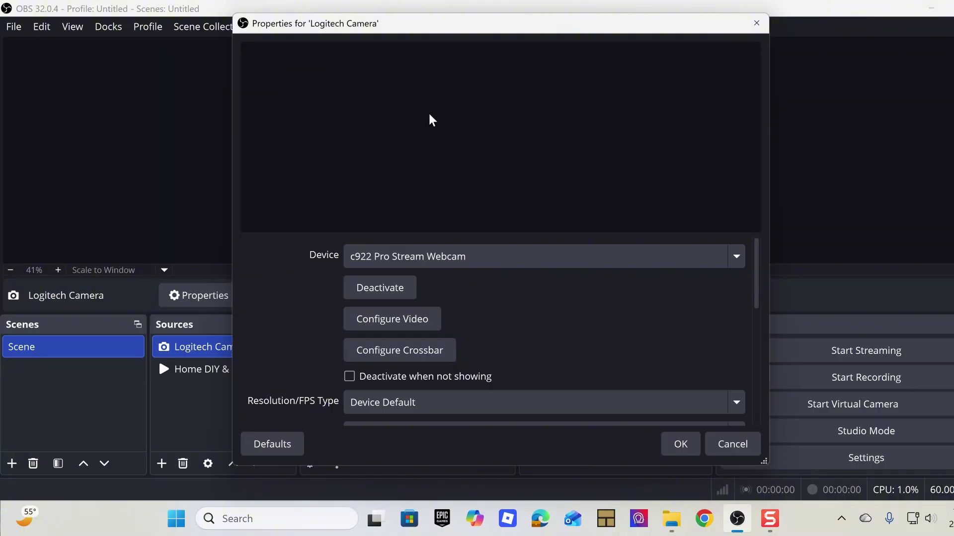
pyautogui.click(483, 265)
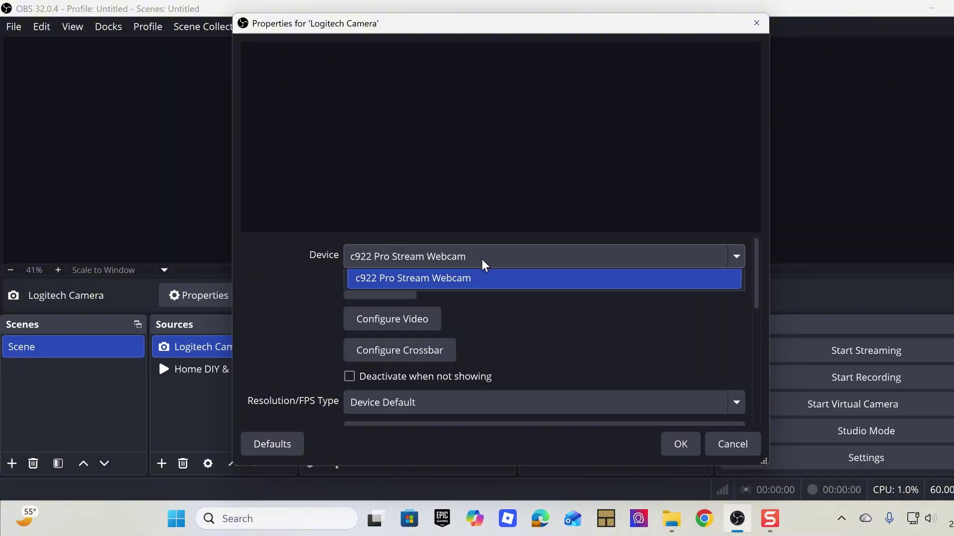
pyautogui.click(450, 273)
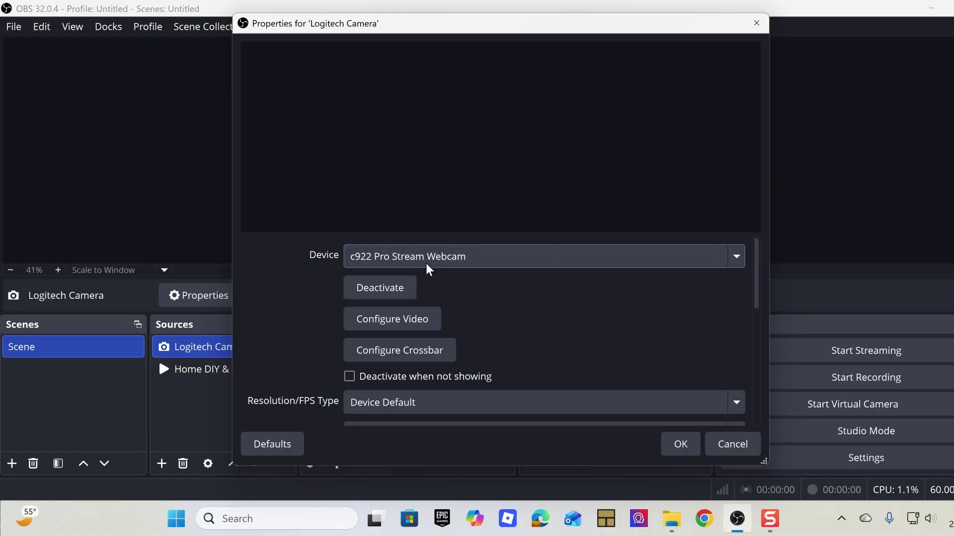
pyautogui.click(674, 447)
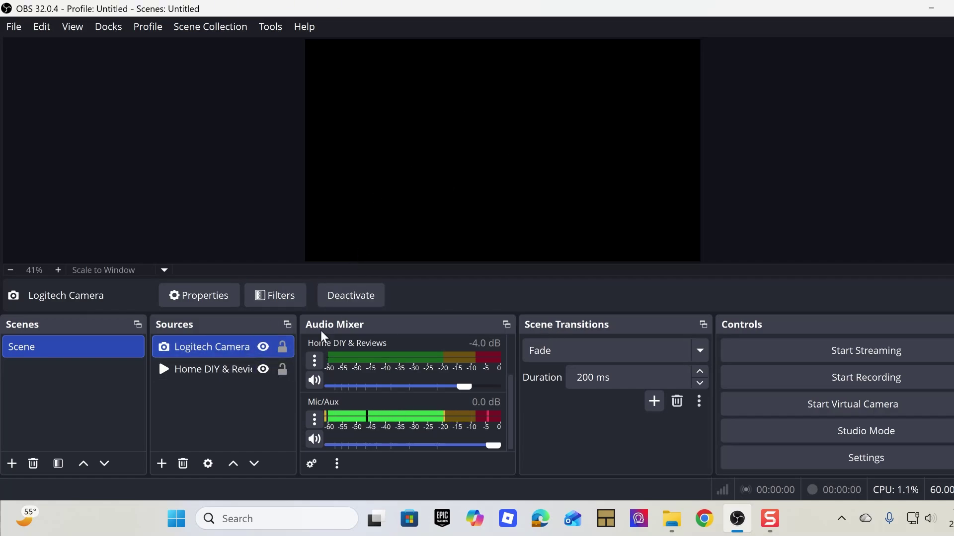
pyautogui.rightClick(235, 355)
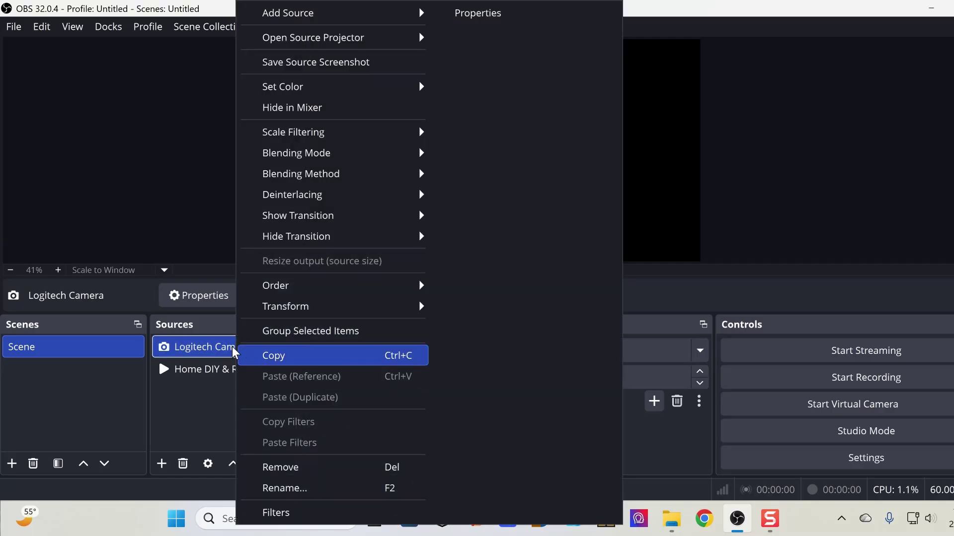
pyautogui.click(218, 353)
pyautogui.rightClick(219, 352)
pyautogui.click(183, 348)
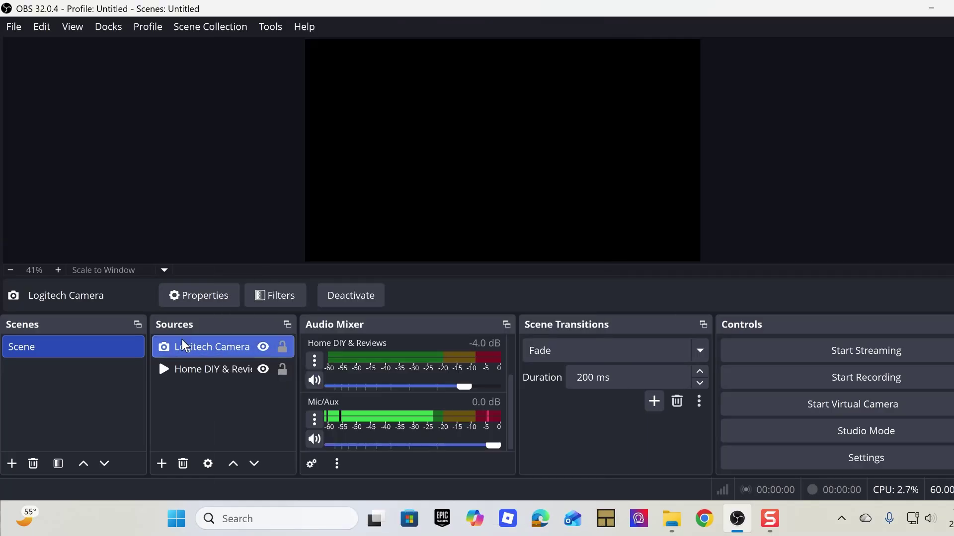
pyautogui.rightClick(197, 353)
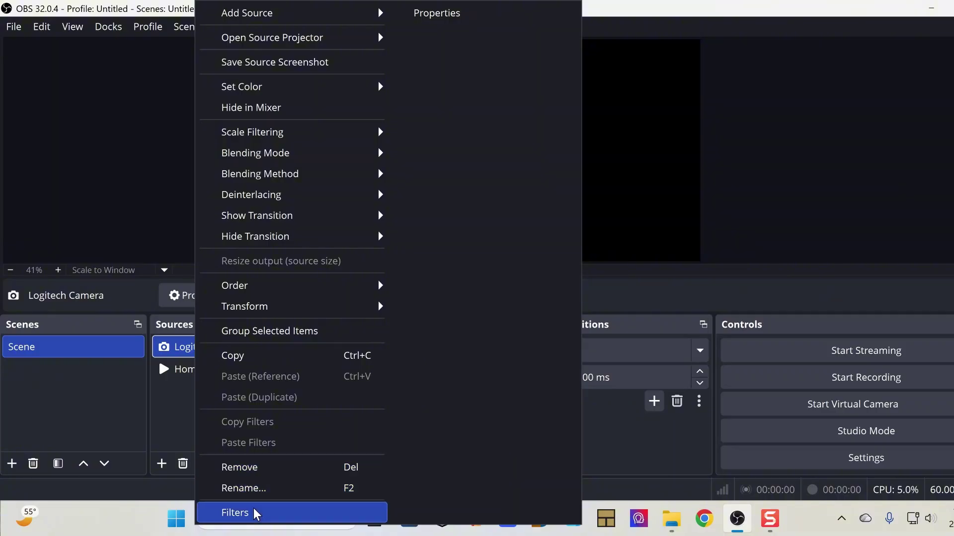
pyautogui.click(229, 358)
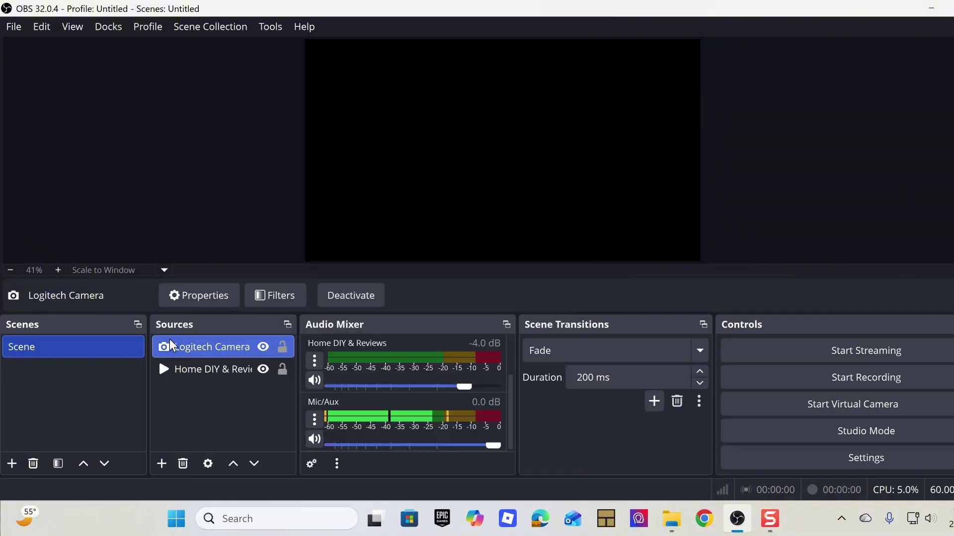
pyautogui.rightClick(223, 350)
pyautogui.click(207, 347)
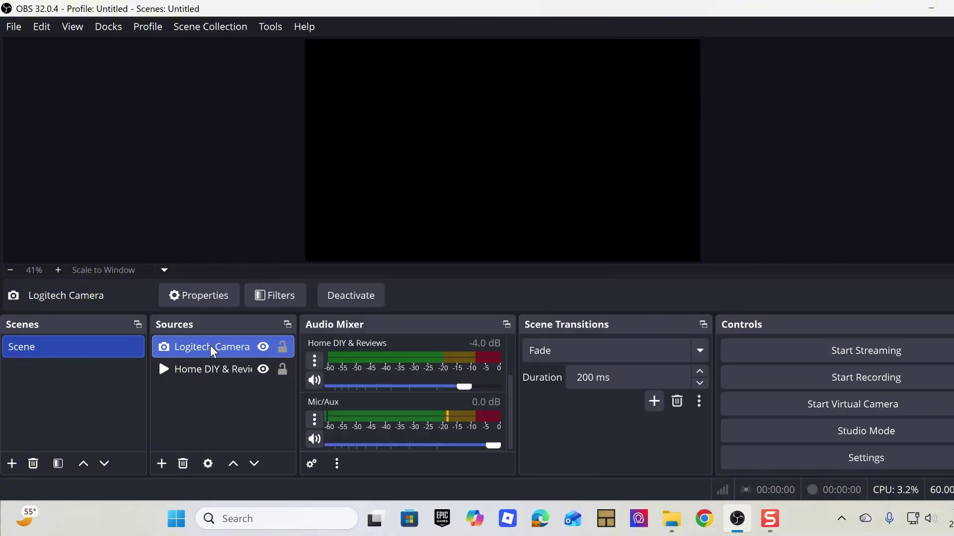
# - Hide the Logitech Camera source and show it again
pyautogui.click(264, 349)
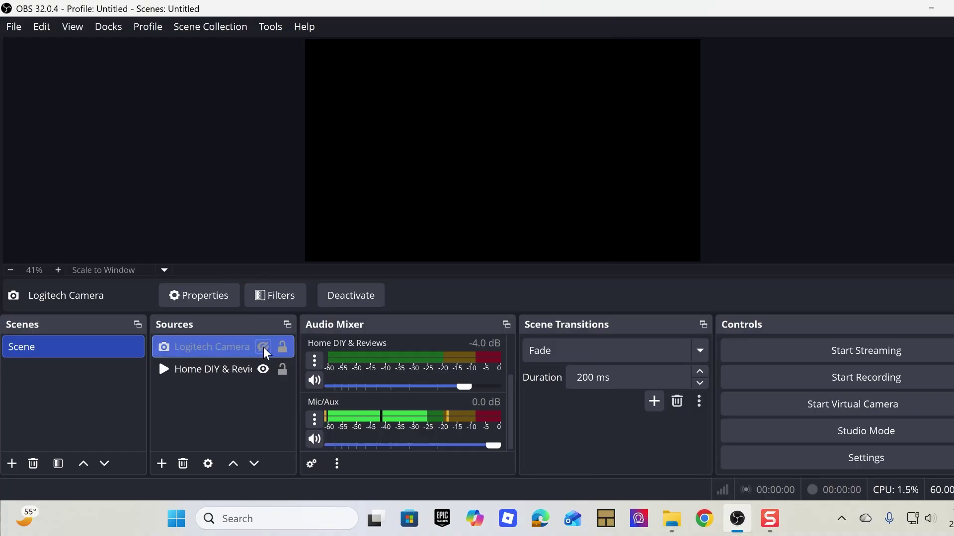
pyautogui.click(265, 351)
pyautogui.rightClick(215, 356)
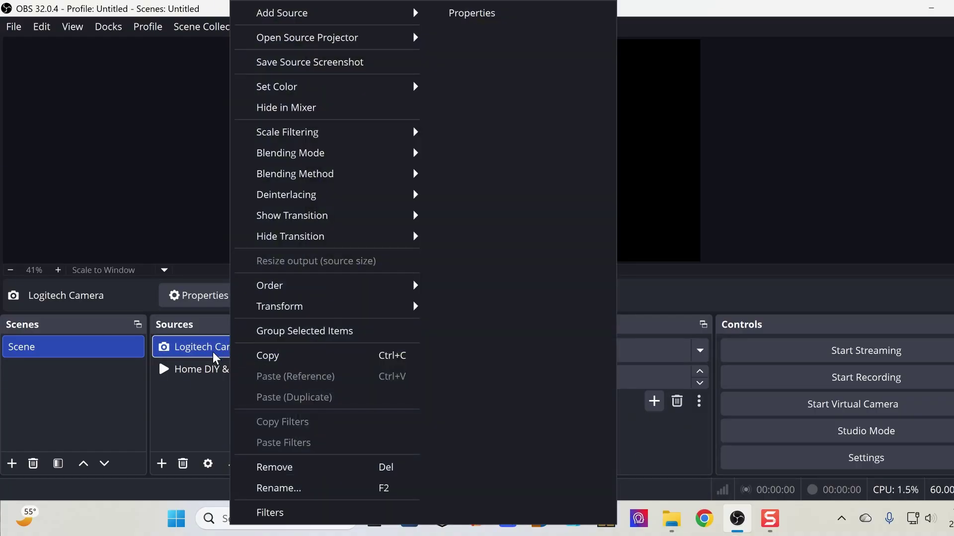
pyautogui.click(197, 348)
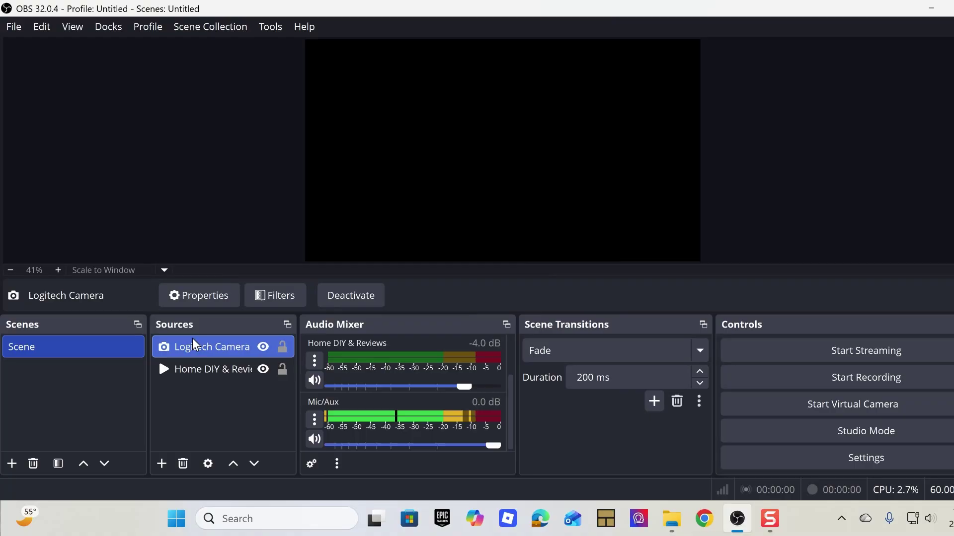
pyautogui.click(187, 298)
pyautogui.click(420, 263)
pyautogui.click(423, 283)
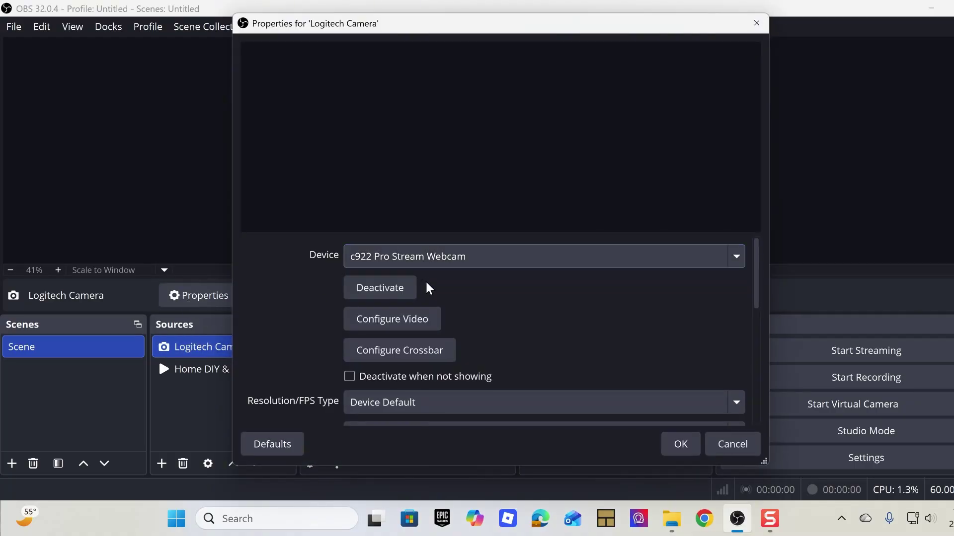
pyautogui.click(692, 266)
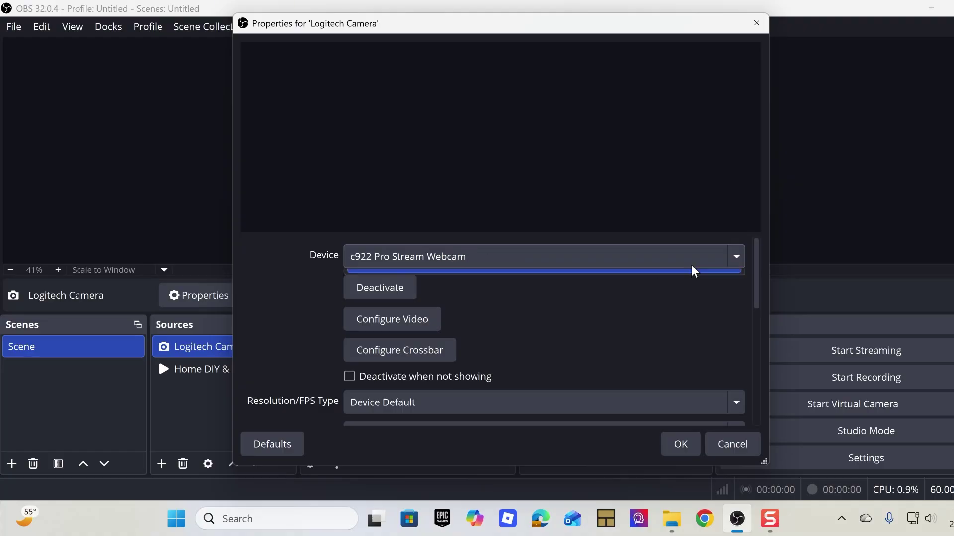
pyautogui.click(692, 271)
pyautogui.click(528, 267)
pyautogui.click(526, 272)
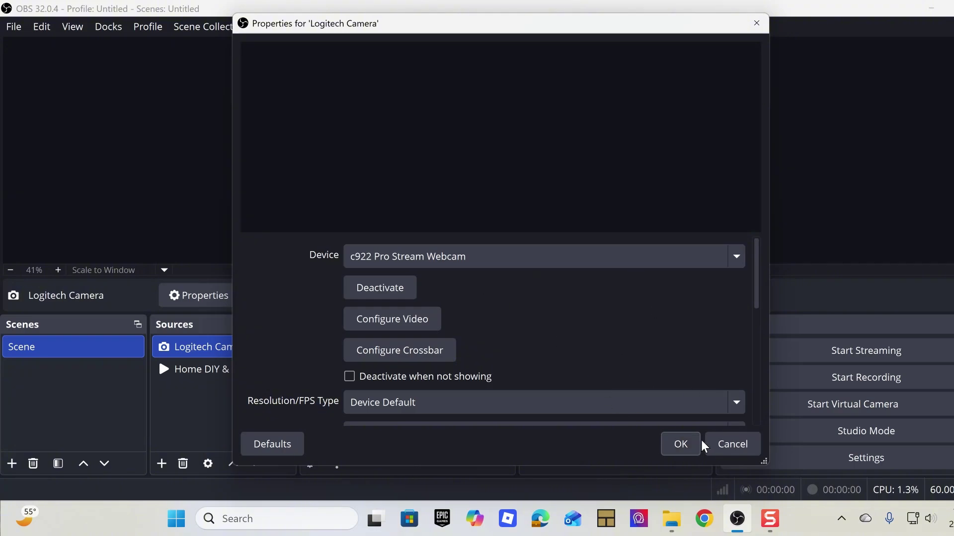
pyautogui.click(689, 449)
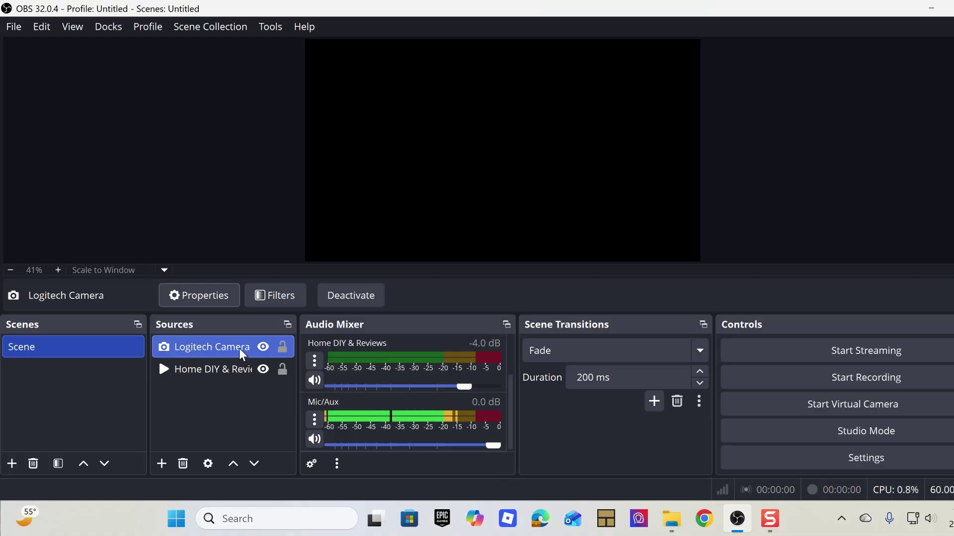
# - Remove the Logitech Camera source from the scene
pyautogui.rightClick(226, 354)
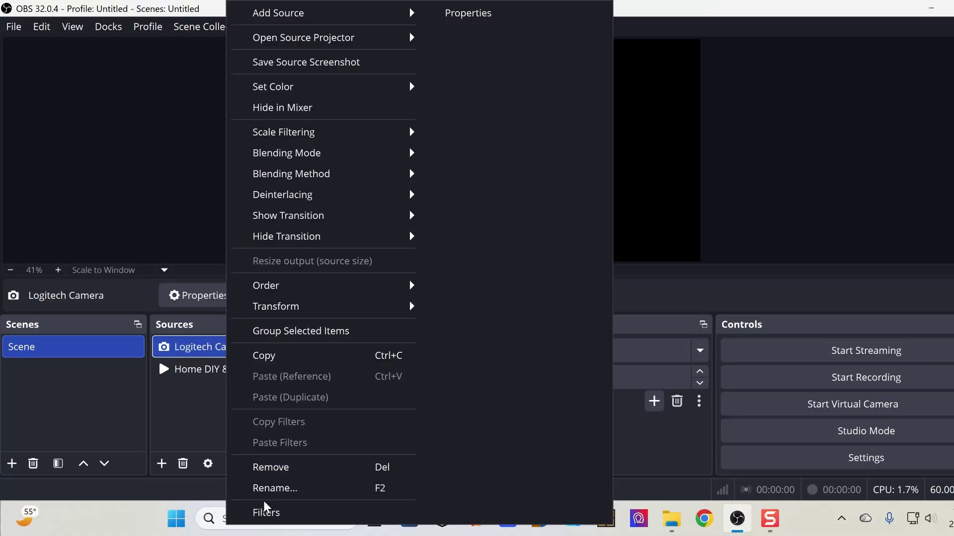
pyautogui.click(252, 469)
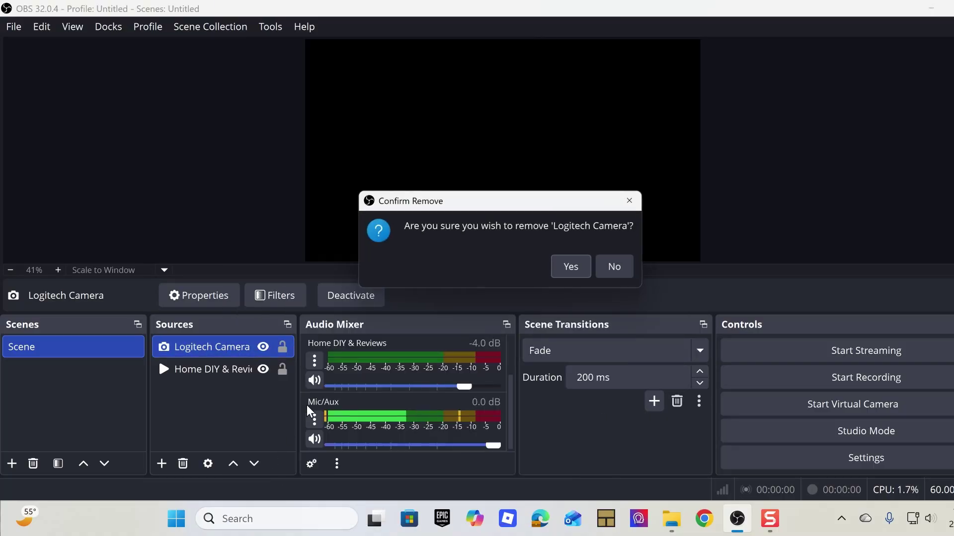
pyautogui.click(579, 276)
# - Create a new Video Capture Device source named Camera in the scene
pyautogui.click(161, 464)
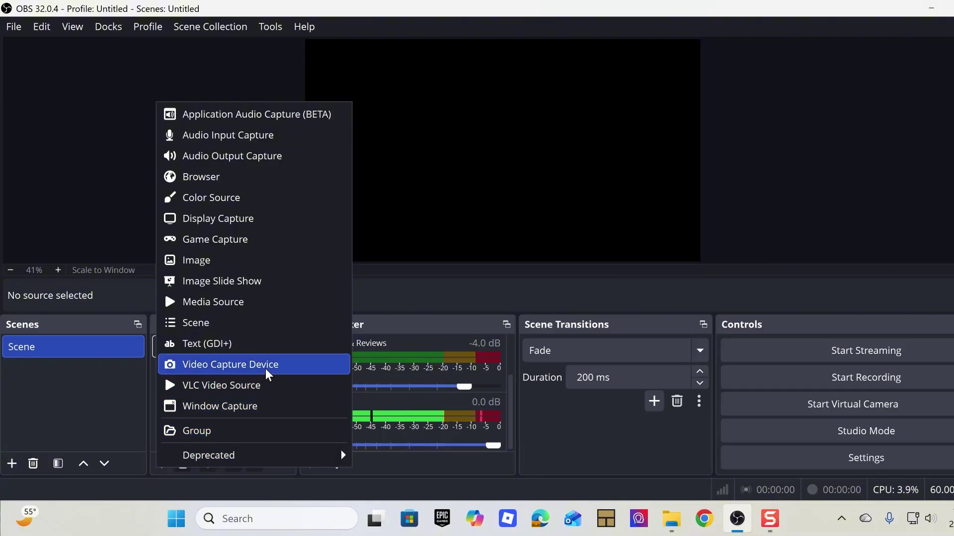
pyautogui.click(281, 365)
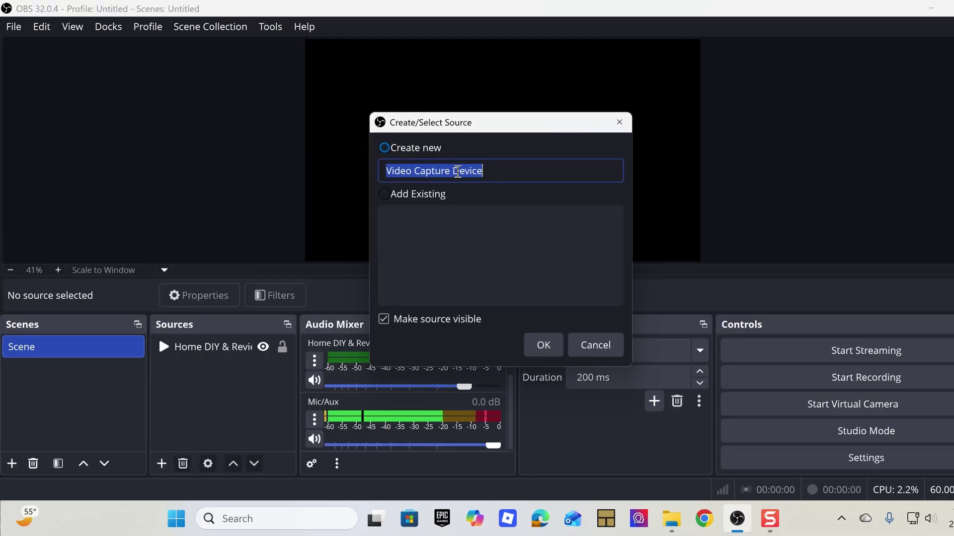
pyautogui.write('C')
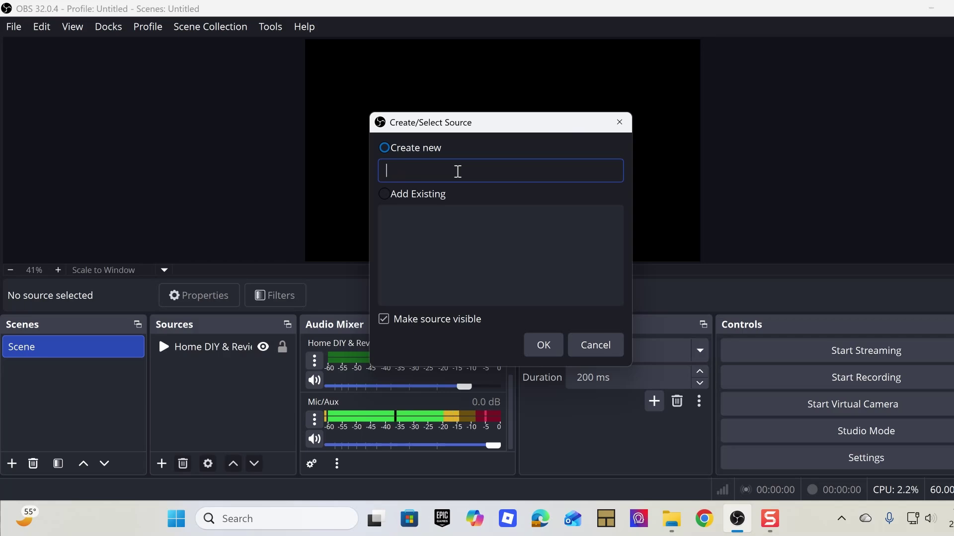
pyautogui.write('amera')
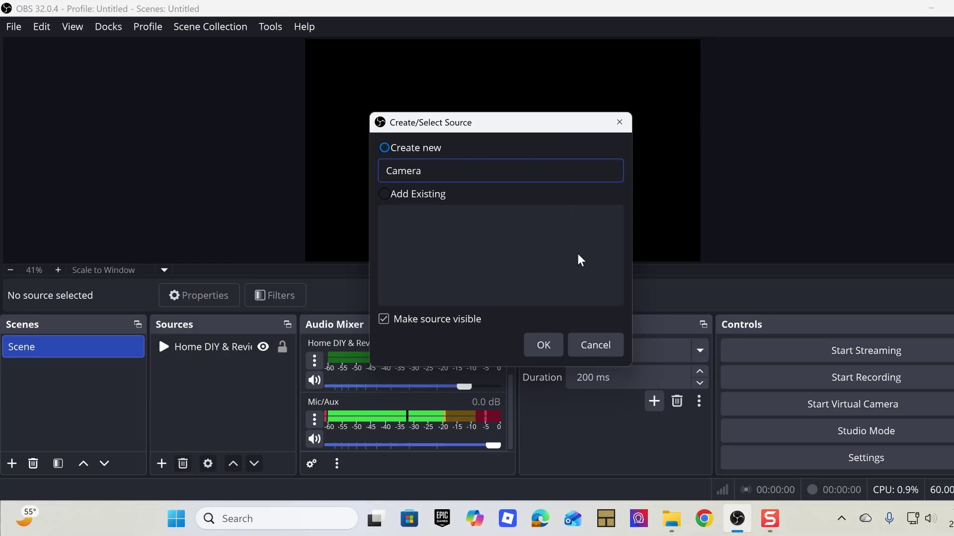
pyautogui.click(546, 344)
# - Keep c922 Pro Stream Webcam as the Camera source's device and apply its properties
pyautogui.click(422, 259)
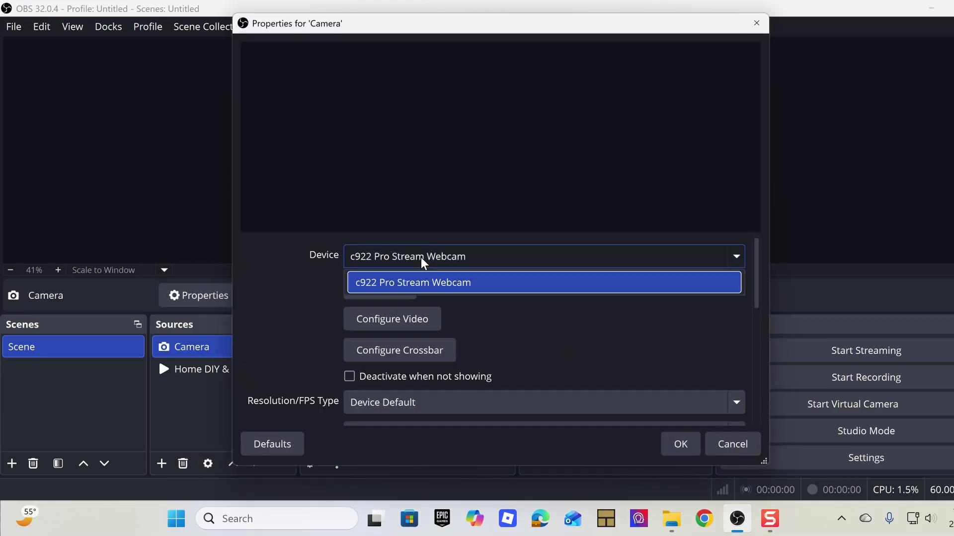
pyautogui.click(422, 259)
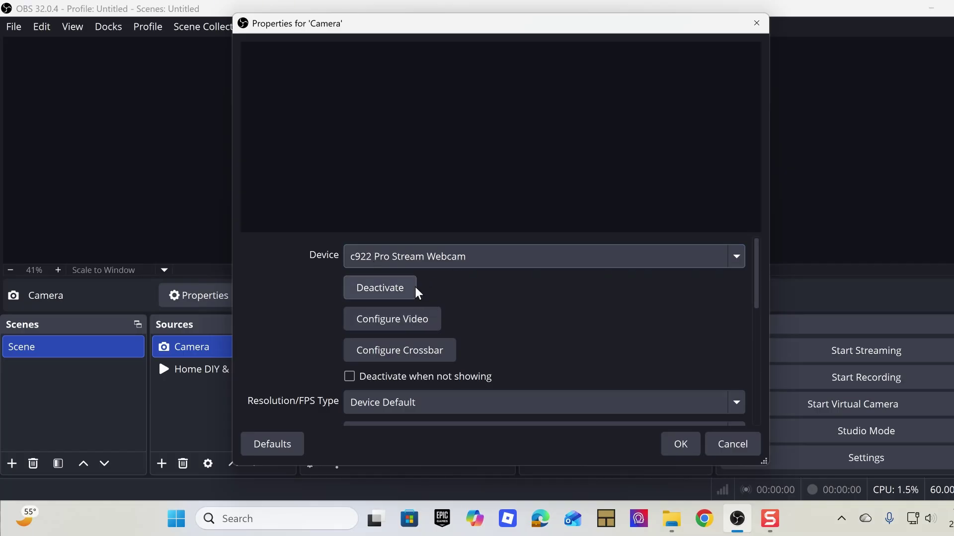
pyautogui.scroll(-1, 396, 343)
pyautogui.scroll(-4, 397, 343)
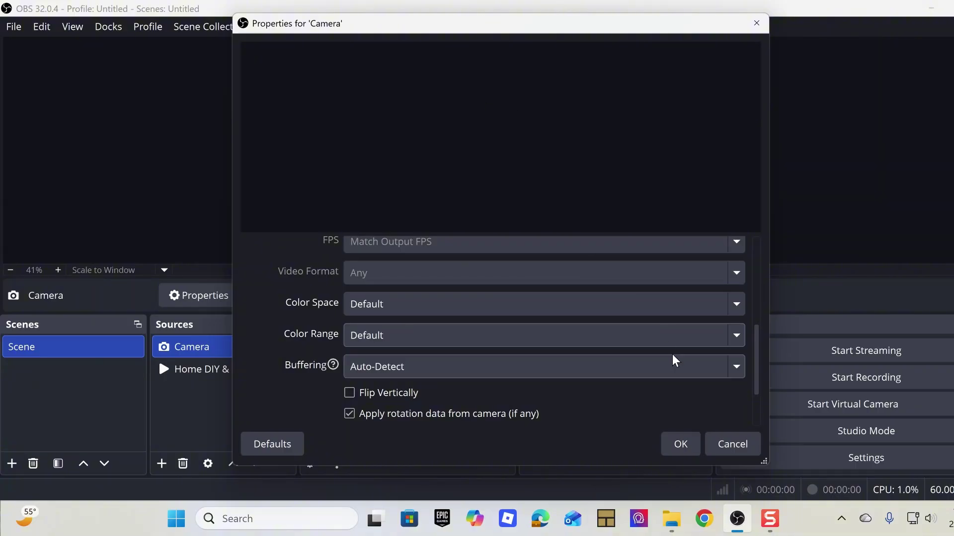
pyautogui.click(685, 447)
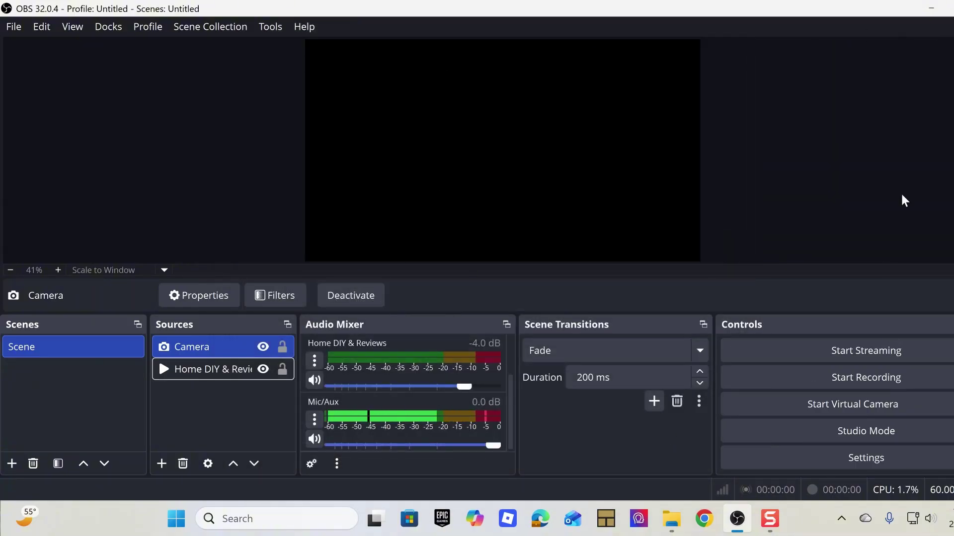
# - Show the desktop briefly, return to OBS Studio and select the Camera source
pyautogui.click(933, 10)
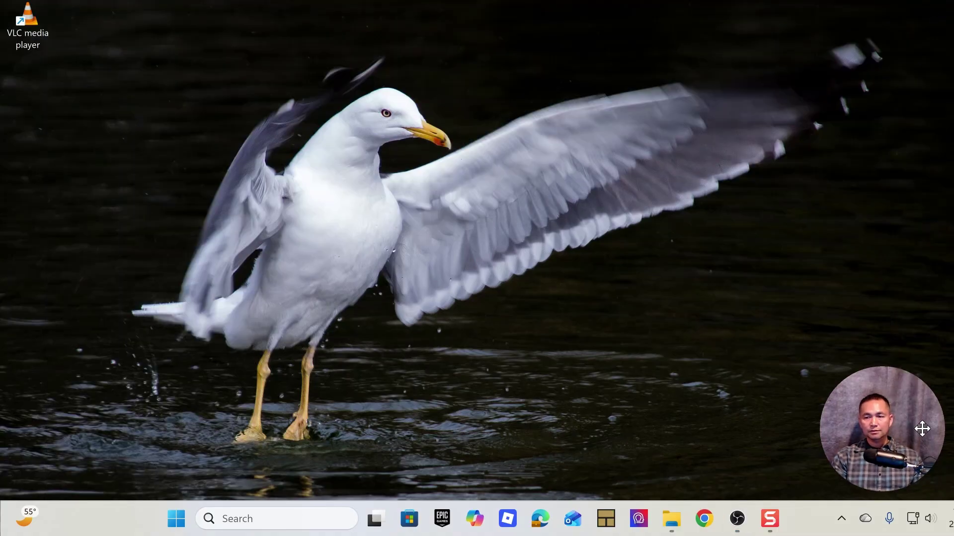
pyautogui.click(737, 519)
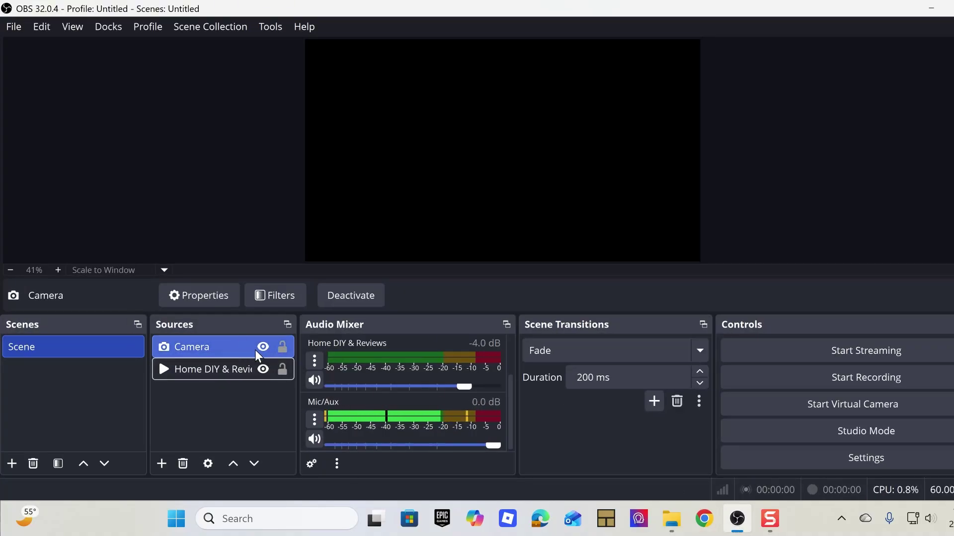
pyautogui.click(243, 346)
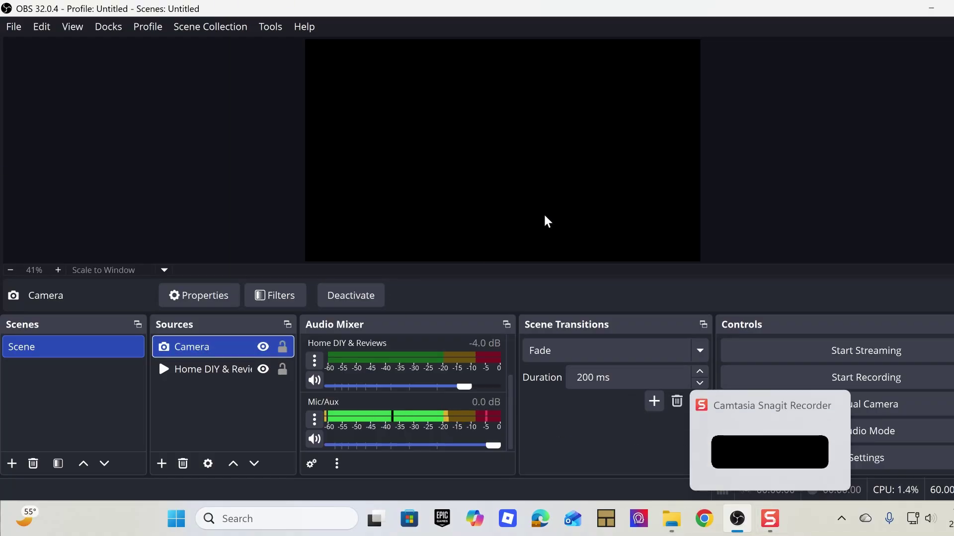
# - Add a new Window Capture source with the default name and check which windows it offers to capture
pyautogui.click(161, 469)
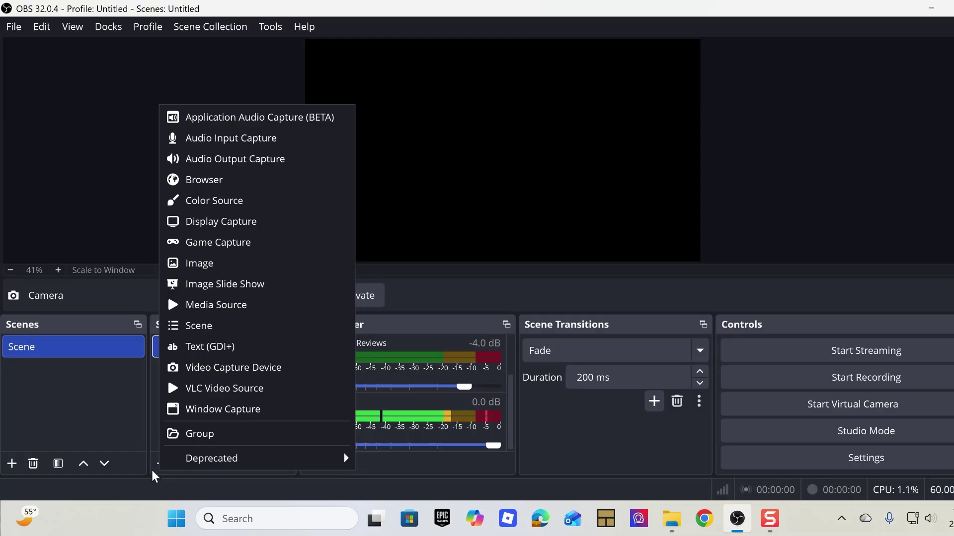
pyautogui.click(248, 414)
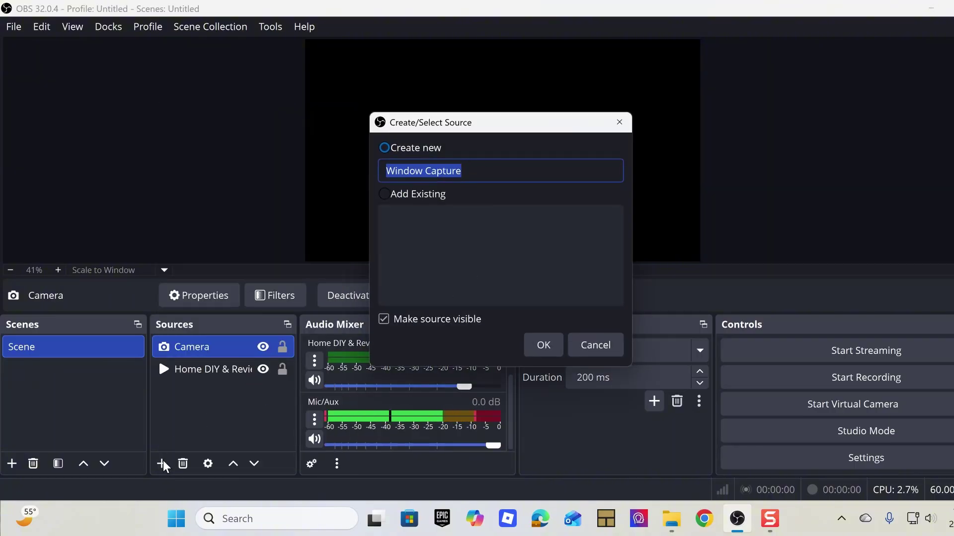
pyautogui.click(548, 351)
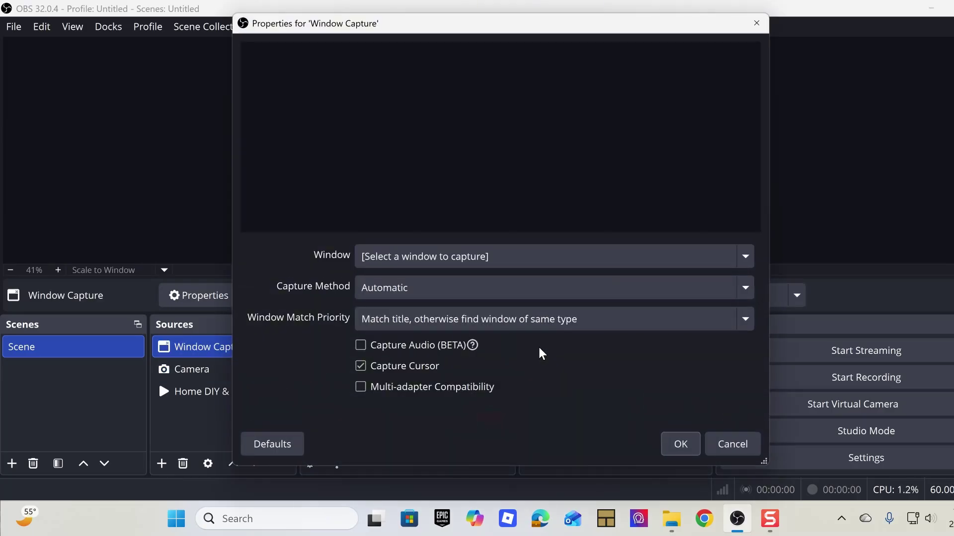
pyautogui.click(448, 267)
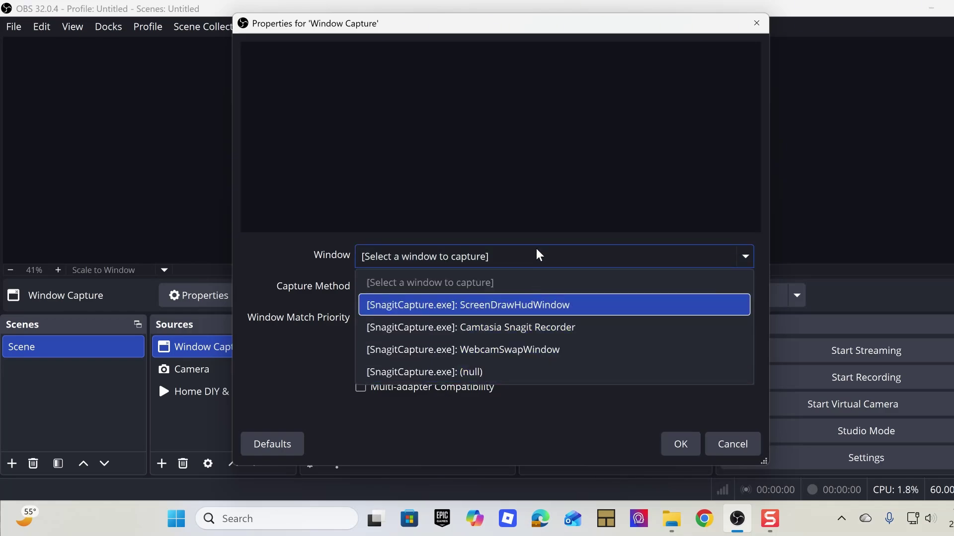
pyautogui.click(449, 30)
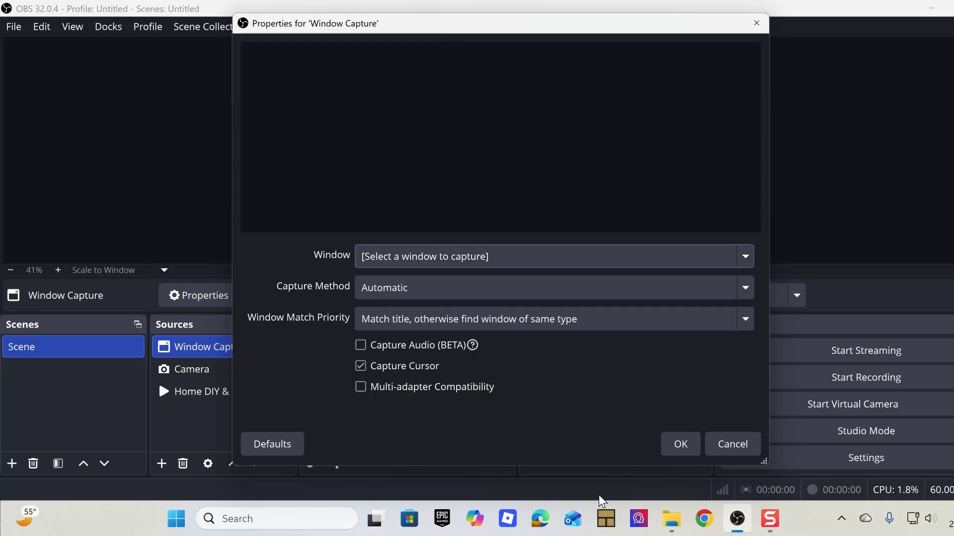
# - Open a maximized Google Chrome window as a capture candidate and return to the Window Capture properties in OBS Studio
pyautogui.rightClick(704, 518)
pyautogui.click(685, 453)
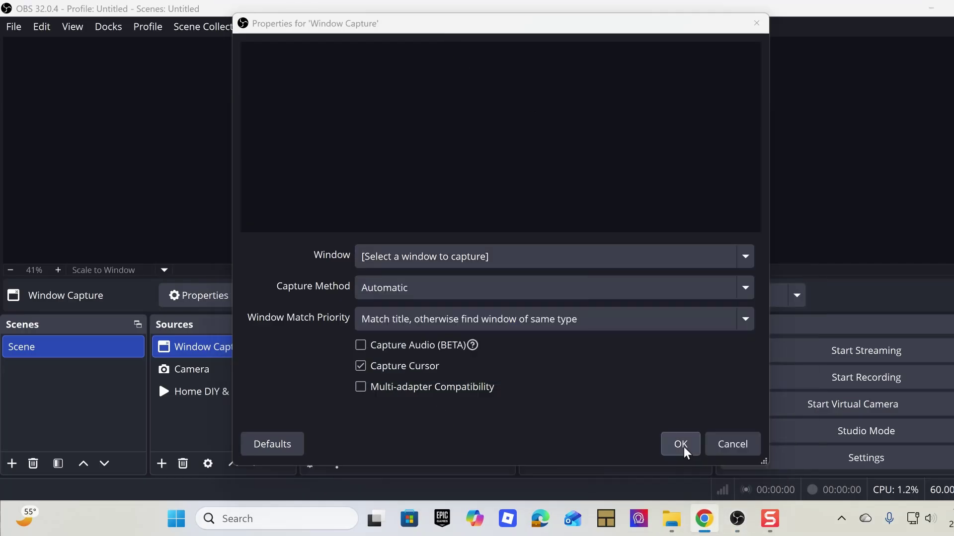
pyautogui.click(931, 8)
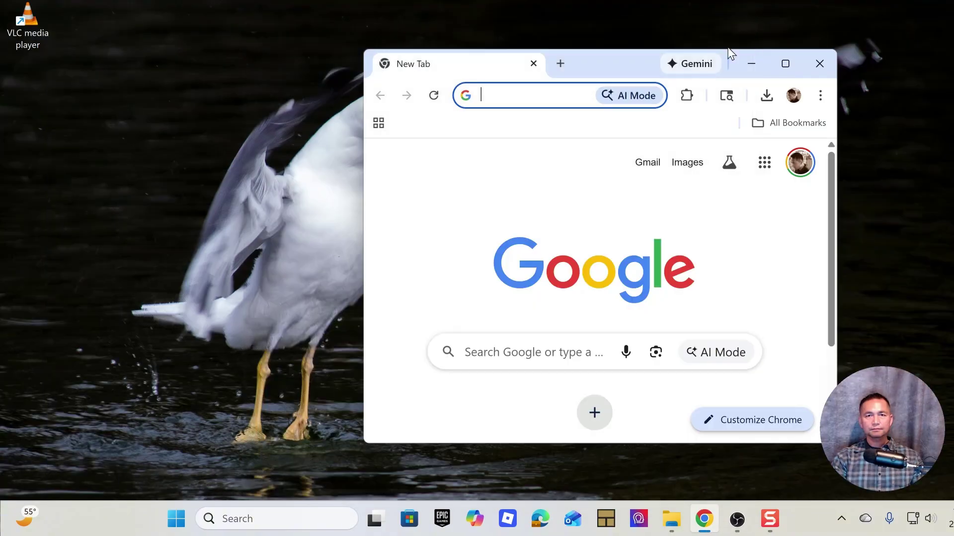
pyautogui.doubleClick(595, 62)
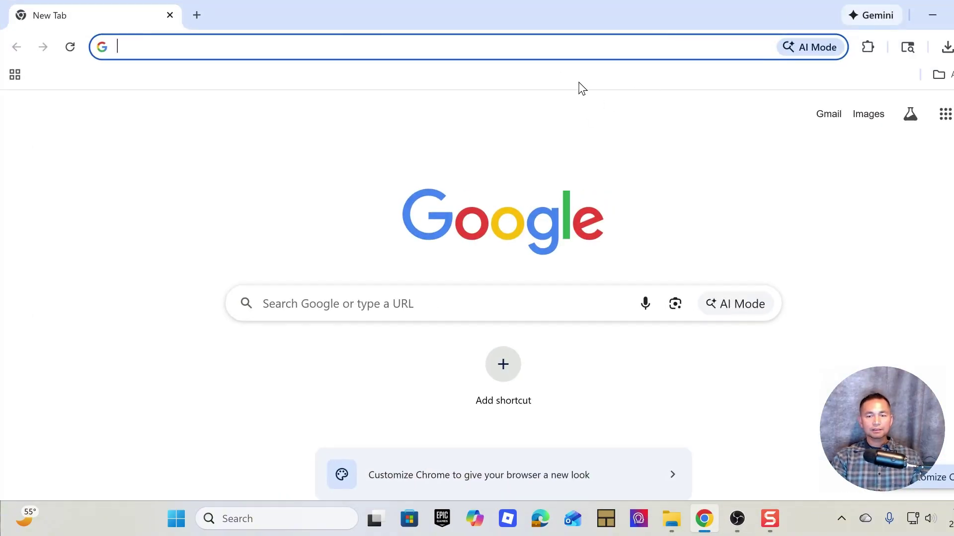
pyautogui.click(736, 522)
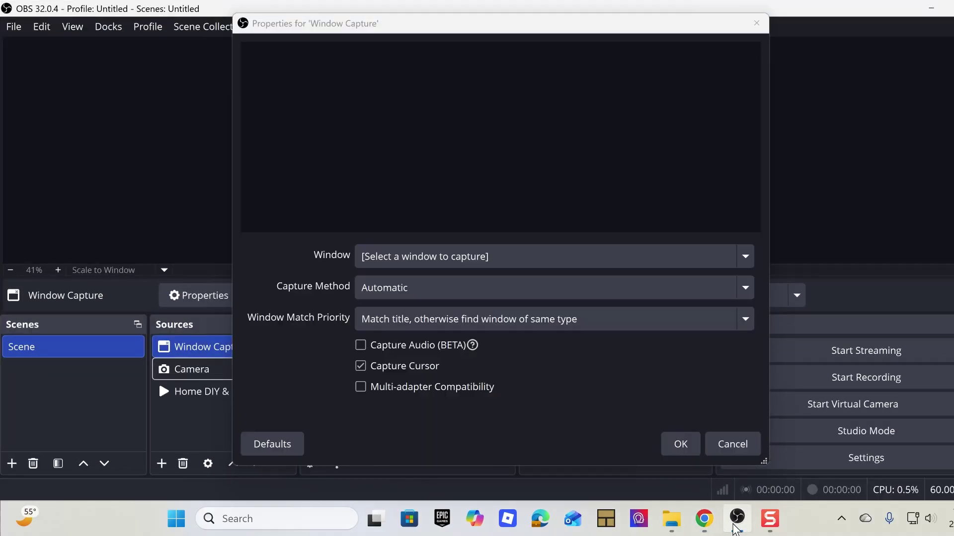
# - Look for the Chrome window among the Window Capture source's available windows and close the properties without choosing one
pyautogui.click(453, 257)
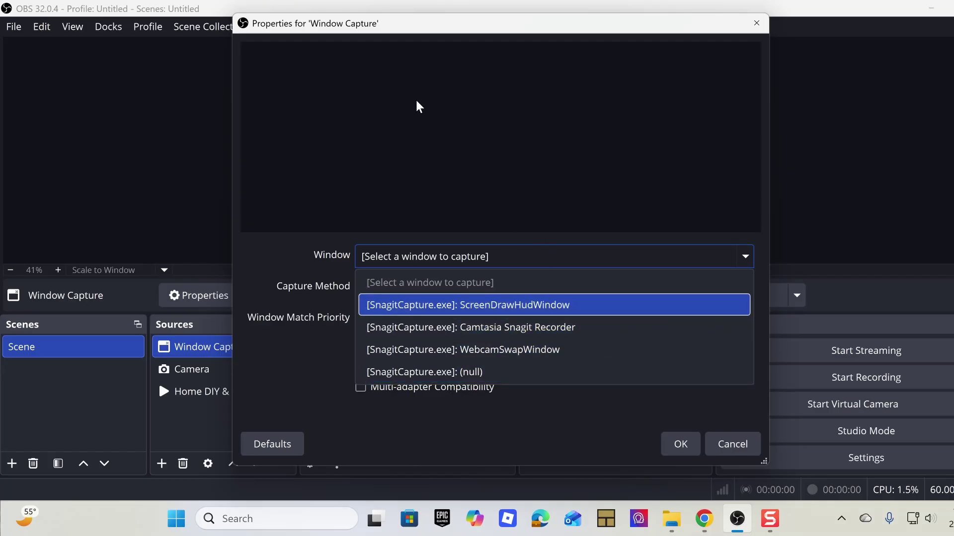
pyautogui.click(386, 33)
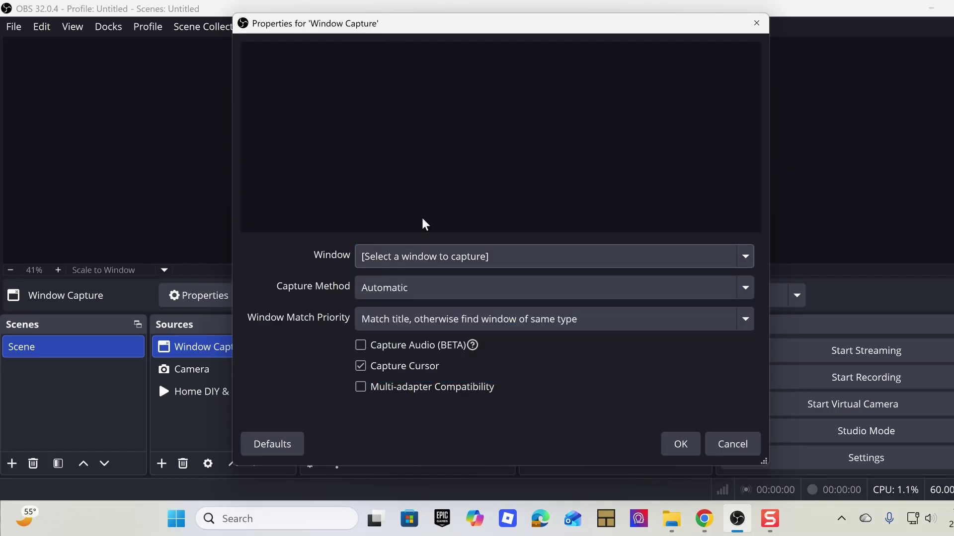
pyautogui.click(425, 257)
pyautogui.click(422, 276)
pyautogui.click(417, 293)
pyautogui.click(417, 299)
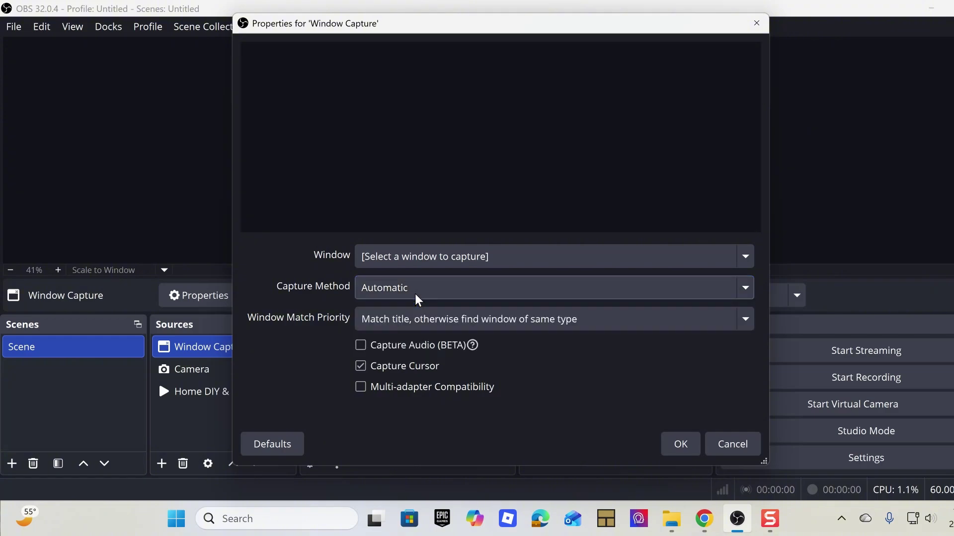
pyautogui.click(426, 259)
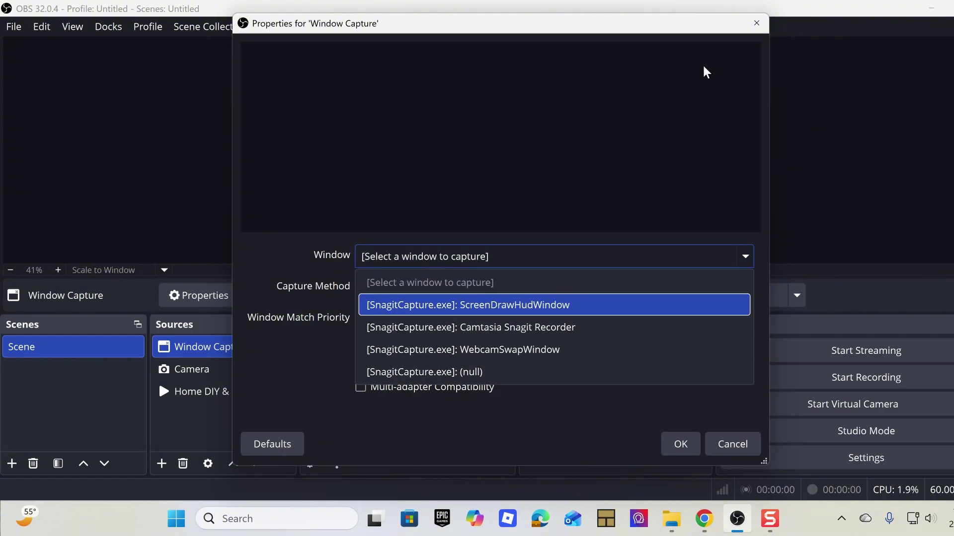
pyautogui.click(739, 443)
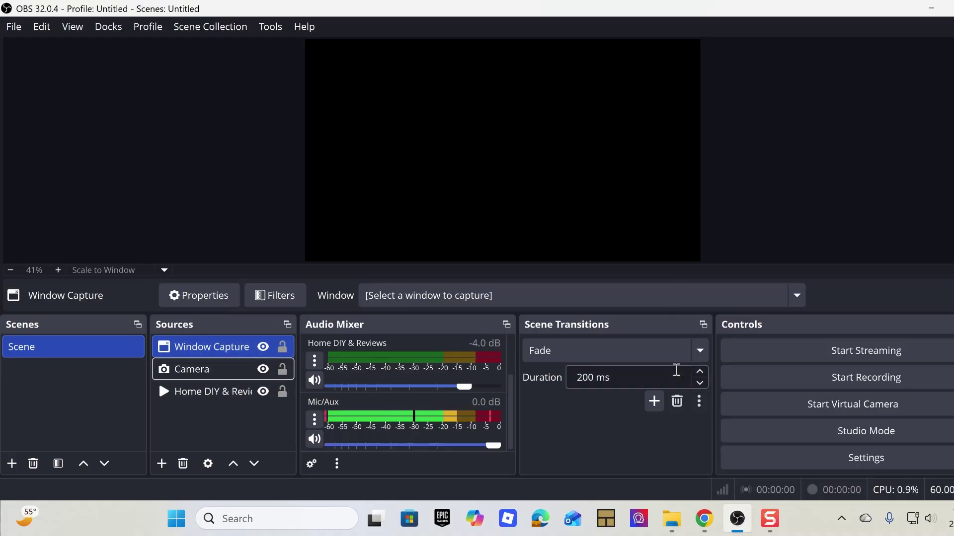
# - Minimize OBS Studio and the Chrome window to show the desktop
pyautogui.click(940, 9)
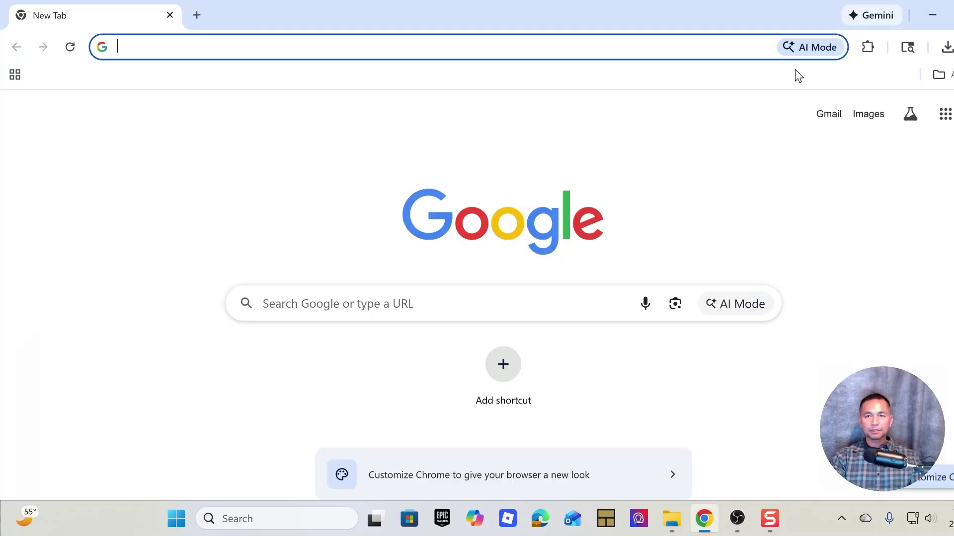
pyautogui.click(925, 19)
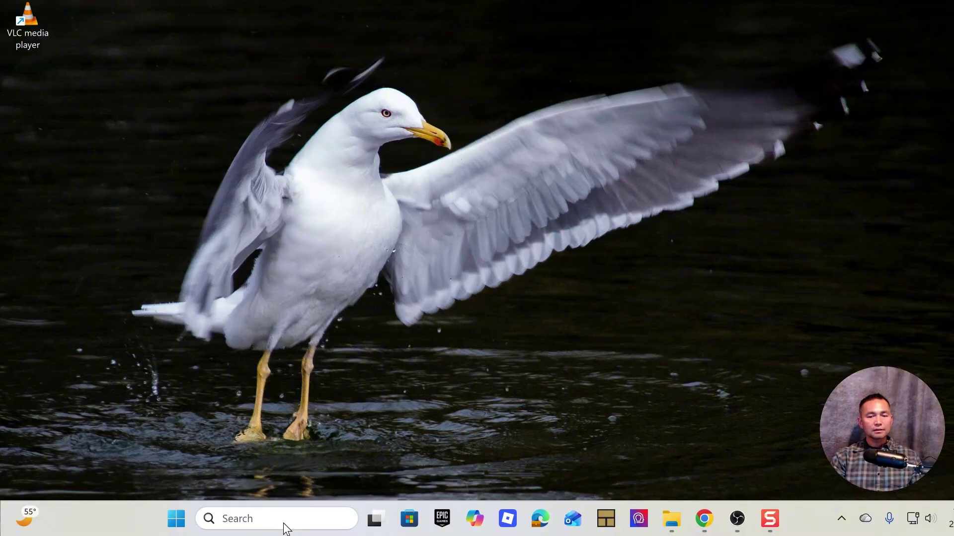
# - Search Windows for "rob" and launch Roblox Player as a capture candidate
pyautogui.click(261, 512)
pyautogui.write('rob')
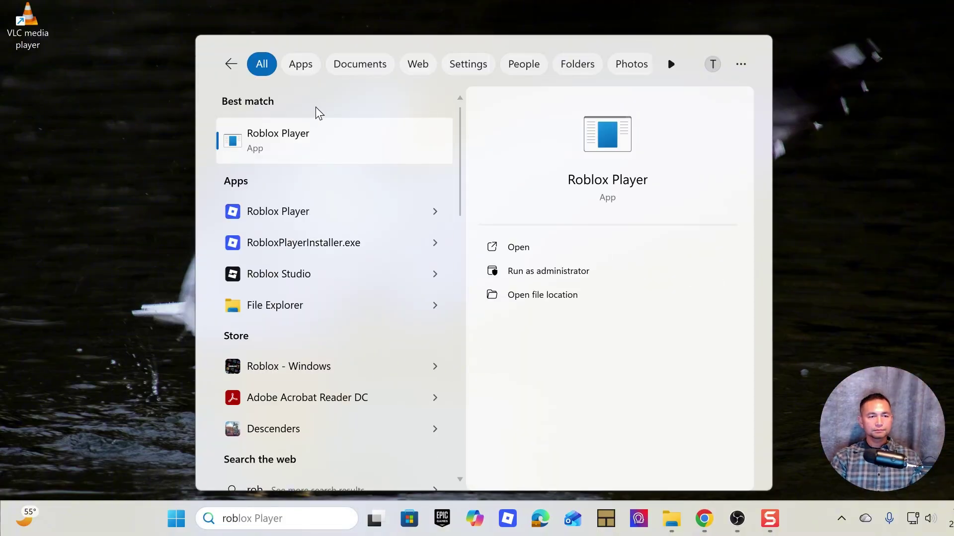
pyautogui.click(317, 140)
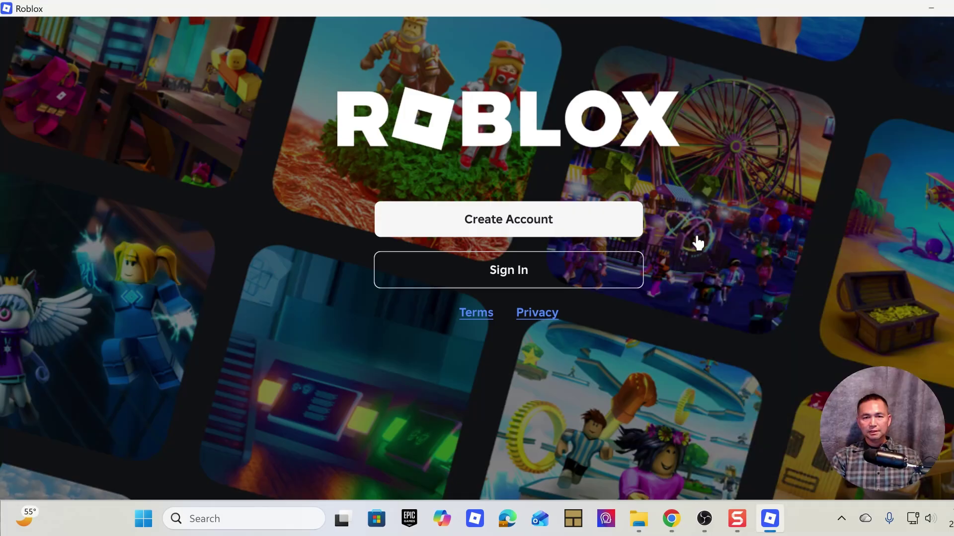
# - Switch to OBS Studio, look for the Roblox window in the Window Capture source's properties, and close them without choosing a window
pyautogui.click(705, 528)
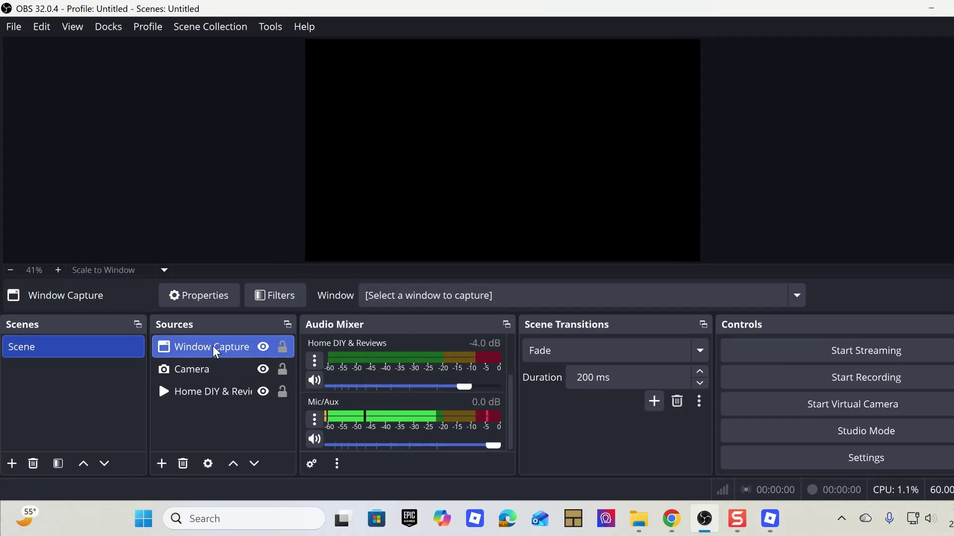
pyautogui.click(214, 302)
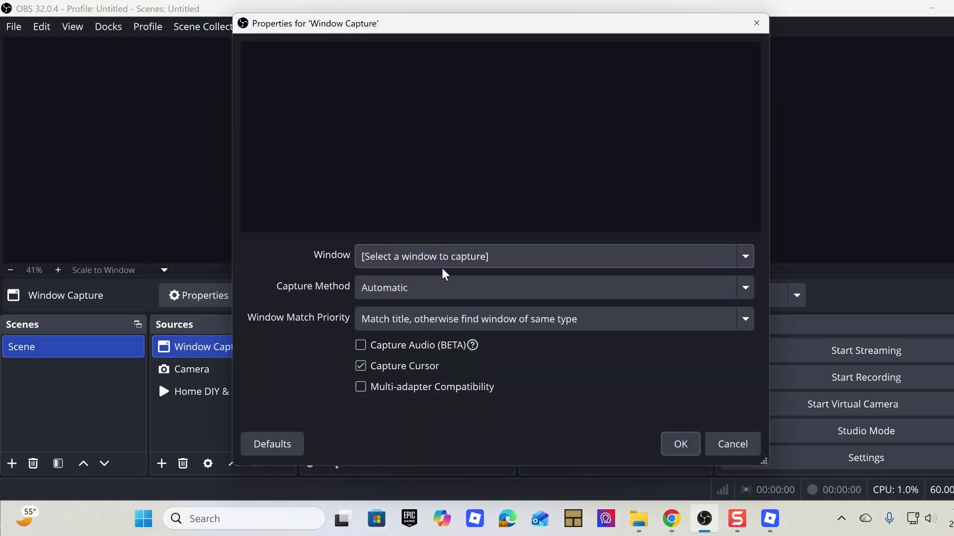
pyautogui.click(466, 260)
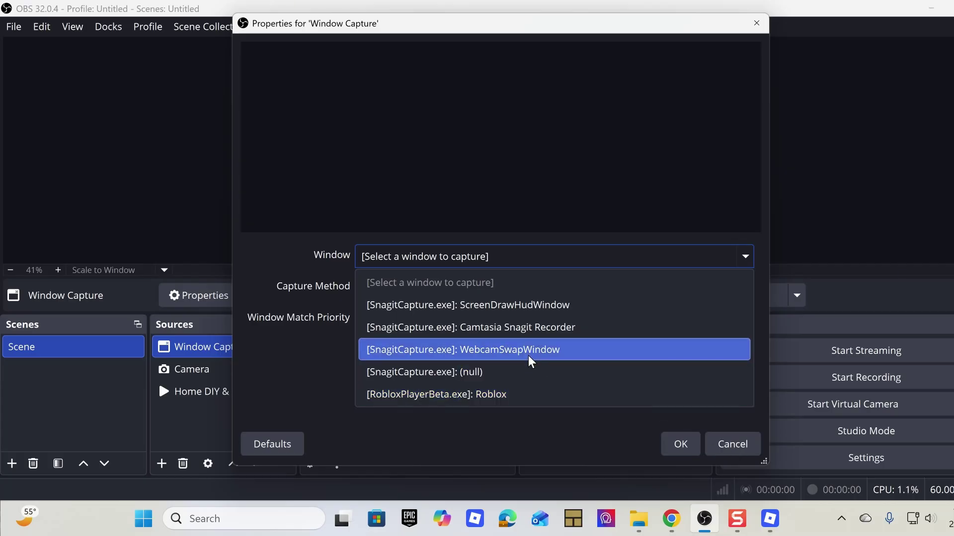
pyautogui.click(731, 447)
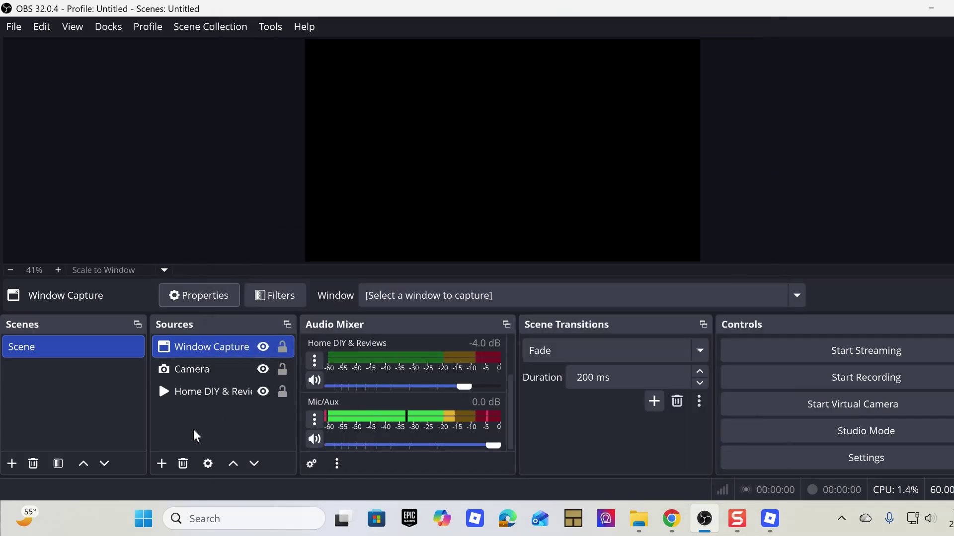
# - Add a new Display Capture source with the default name
pyautogui.click(162, 464)
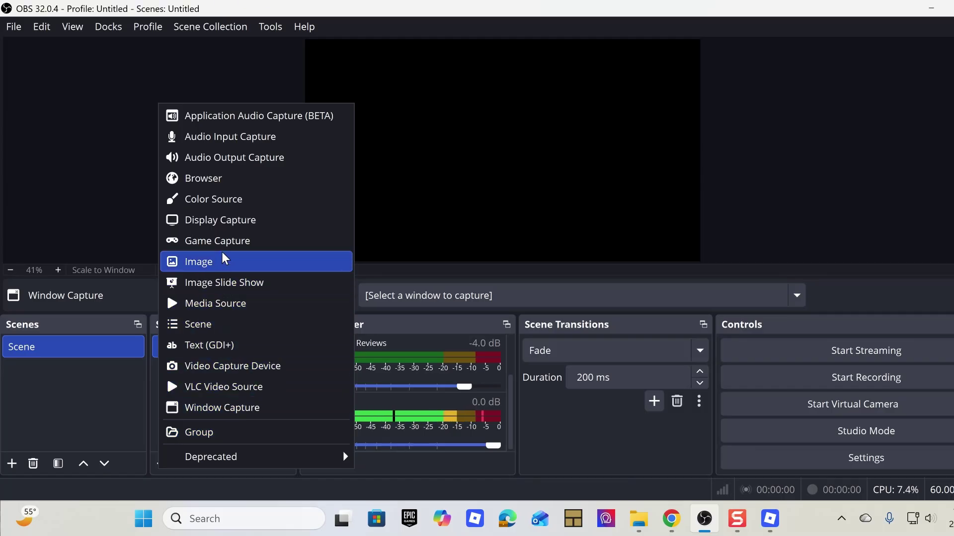
pyautogui.click(250, 229)
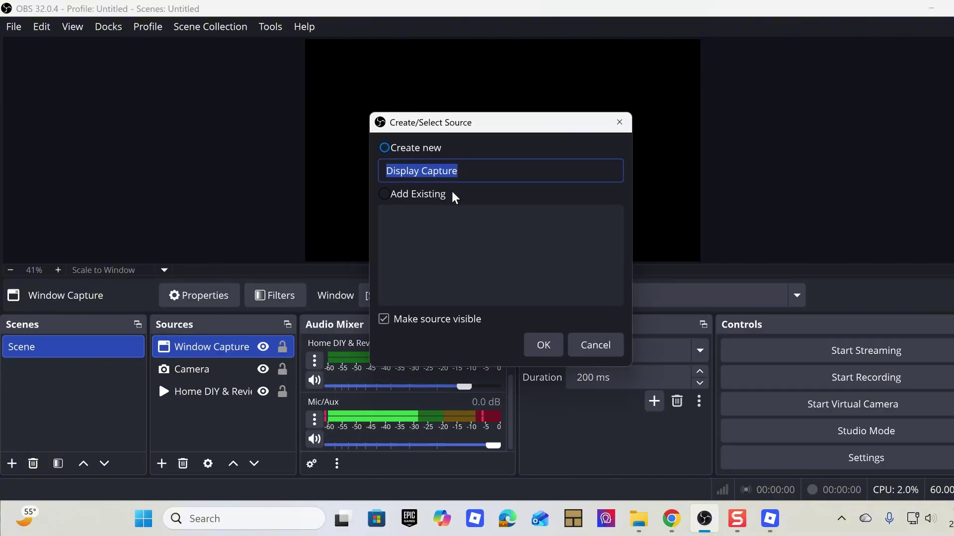
pyautogui.click(541, 348)
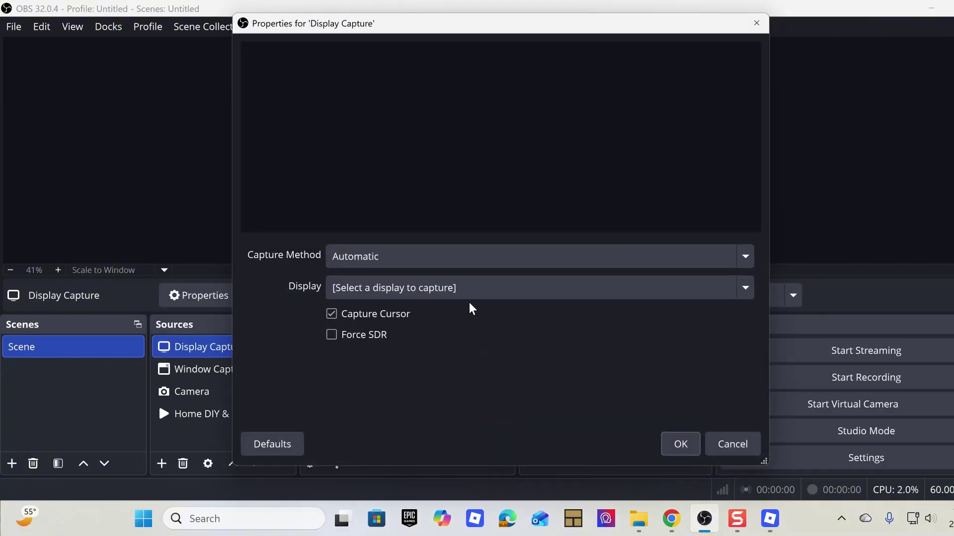
# - Check which displays and capture methods the Display Capture source offers, and close its properties without choosing a display
pyautogui.click(437, 290)
pyautogui.click(436, 290)
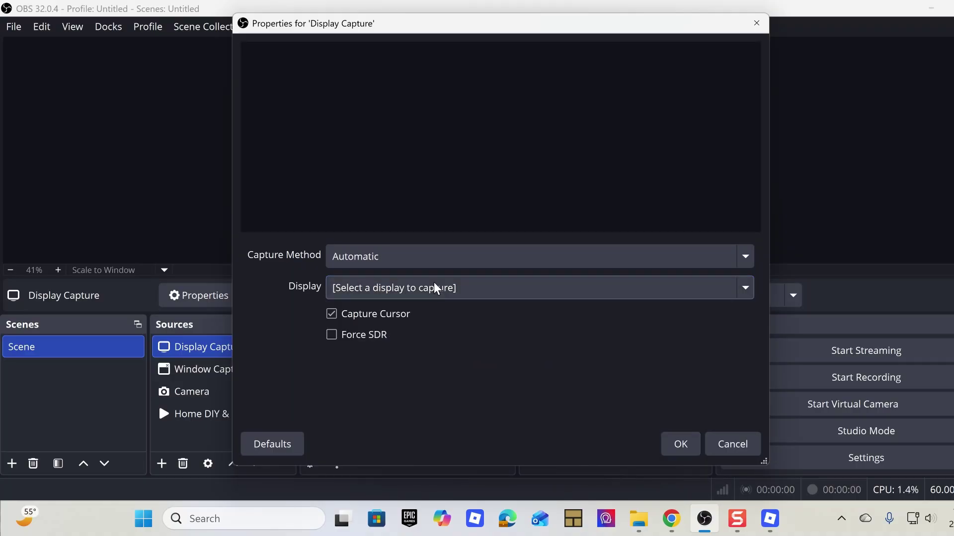
pyautogui.click(428, 289)
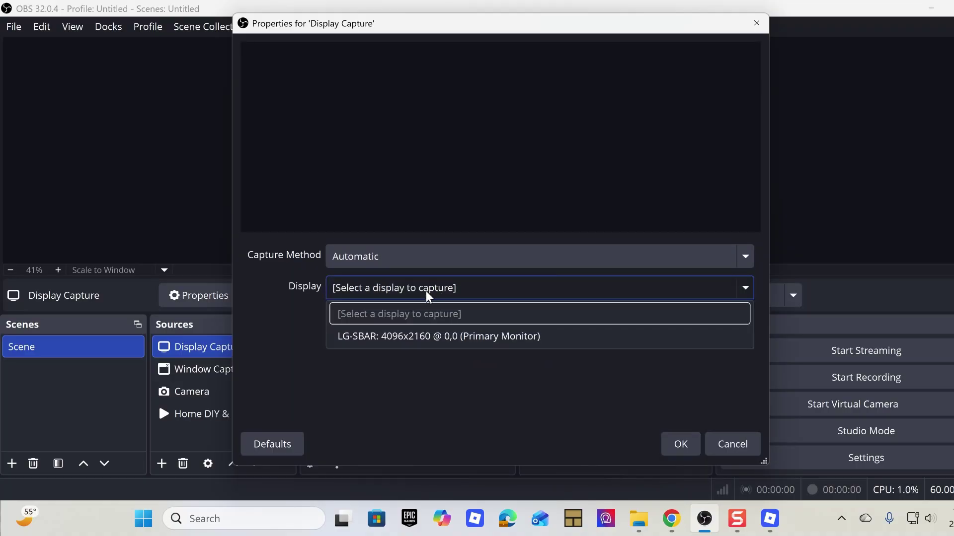
pyautogui.click(433, 263)
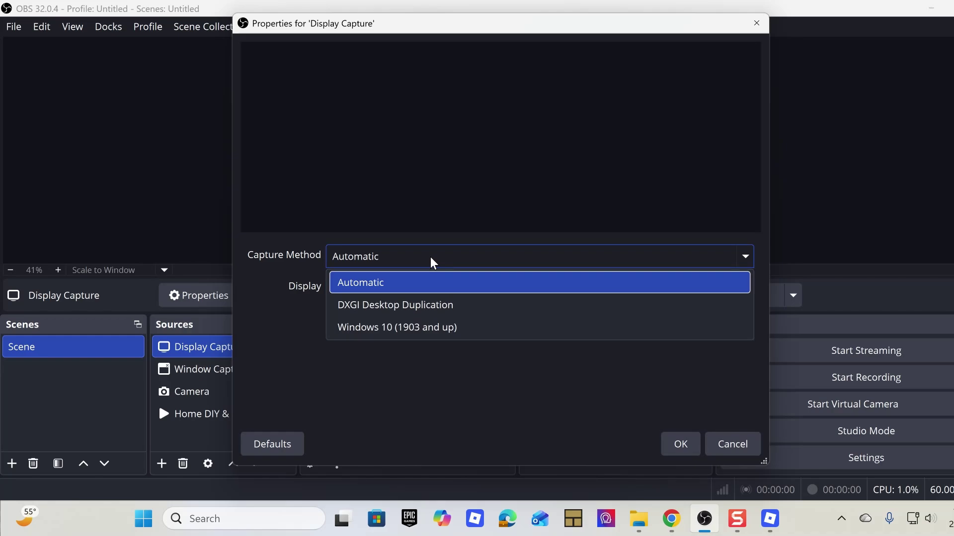
pyautogui.click(434, 263)
pyautogui.click(732, 444)
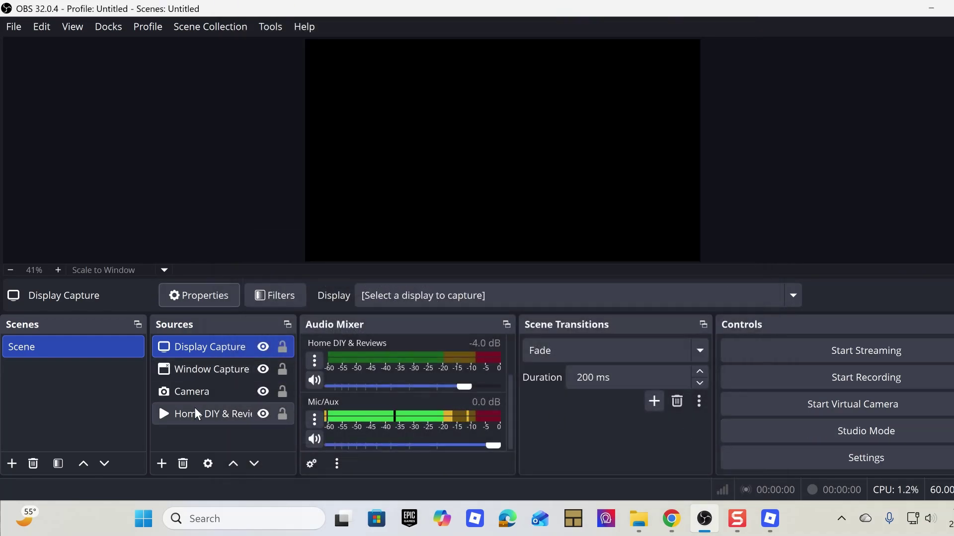
# - Add a new Browser source named Browser
pyautogui.click(161, 464)
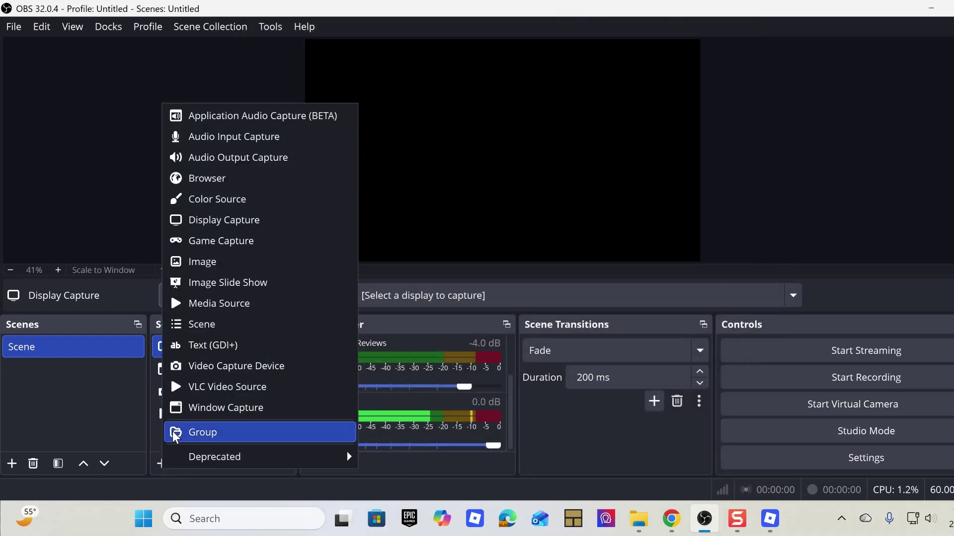
pyautogui.click(245, 189)
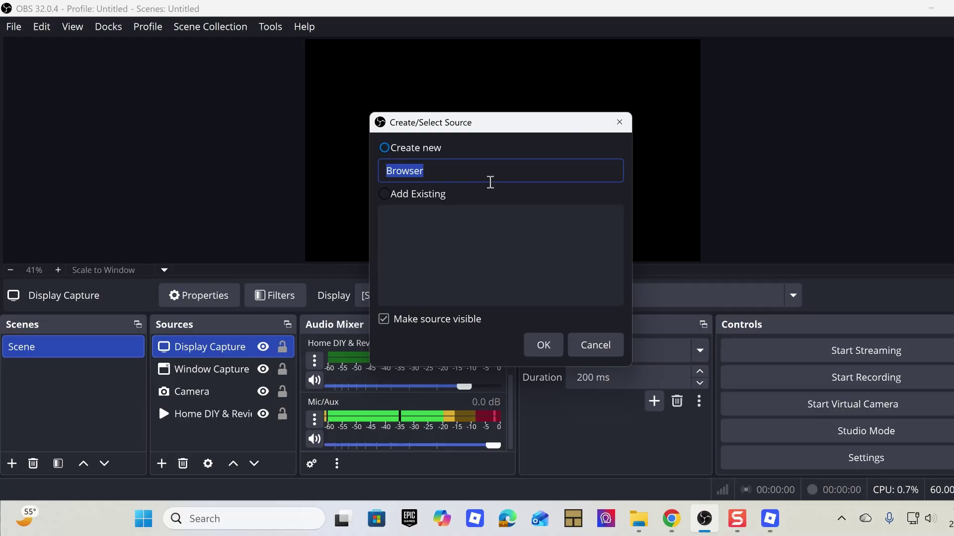
pyautogui.write('B')
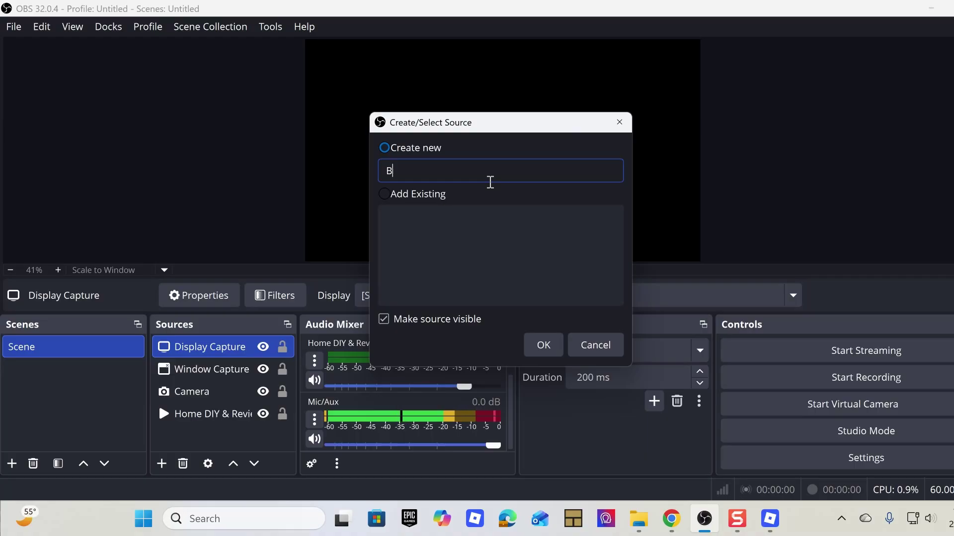
pyautogui.write('r')
pyautogui.write('Browser')
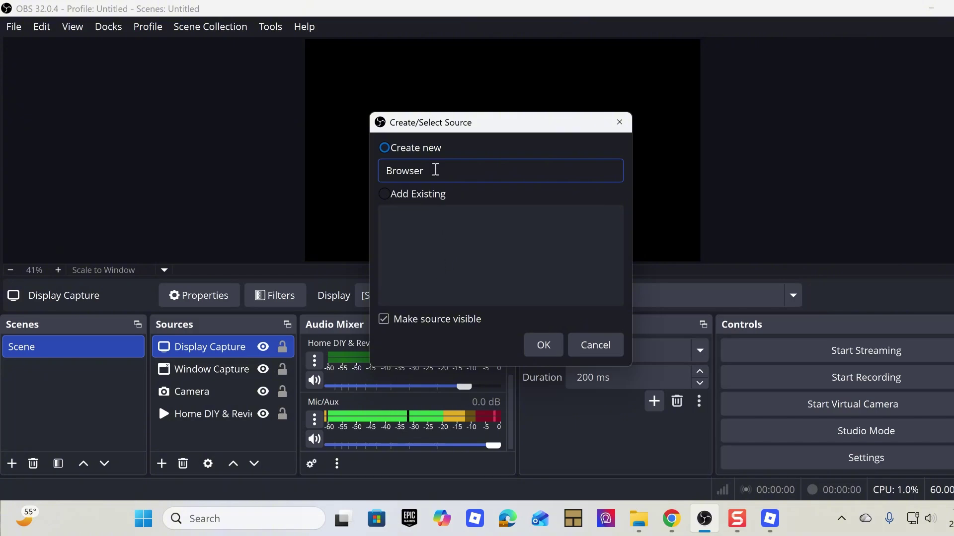
pyautogui.click(544, 346)
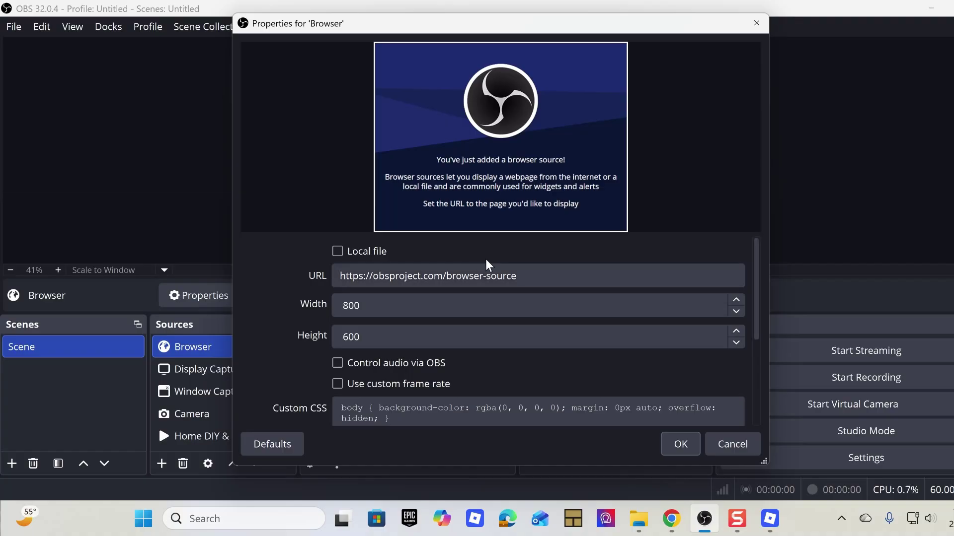
# - Review the Browser source's URL, size, custom CSS and page permission settings, and close its properties without changes
pyautogui.click(517, 276)
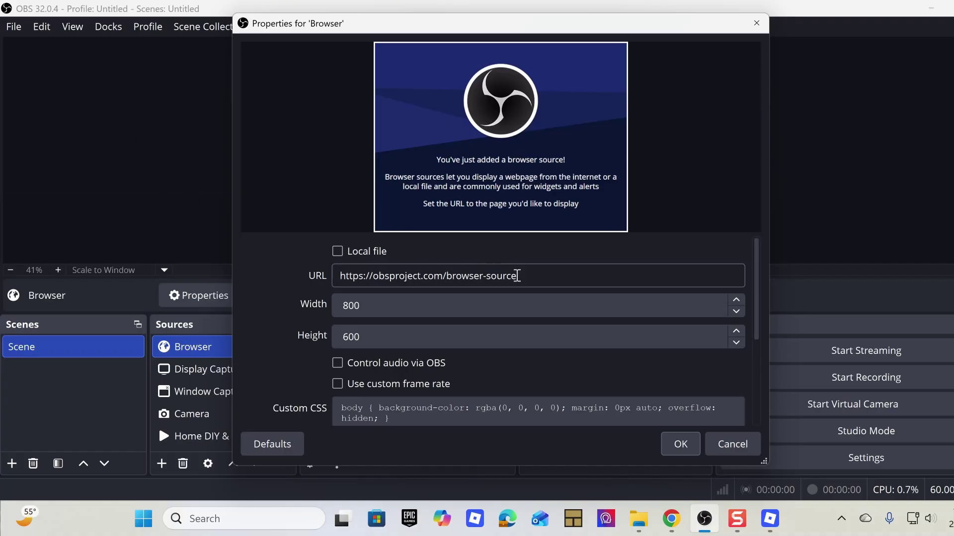
pyautogui.hotkey('ctrl', 'a')
pyautogui.click(520, 278)
pyautogui.hotkey('ctrl', 'a')
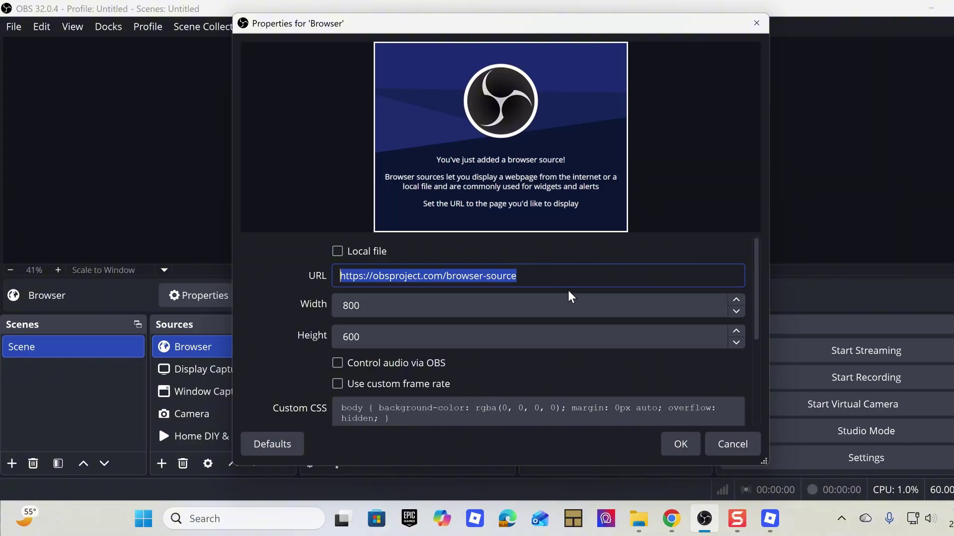
pyautogui.scroll(-3, 504, 328)
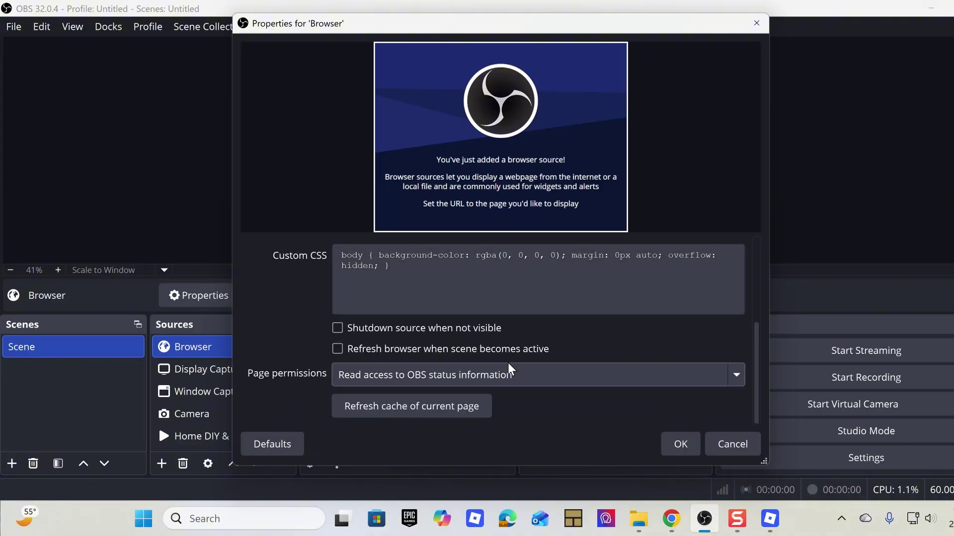
pyautogui.scroll(3, 595, 278)
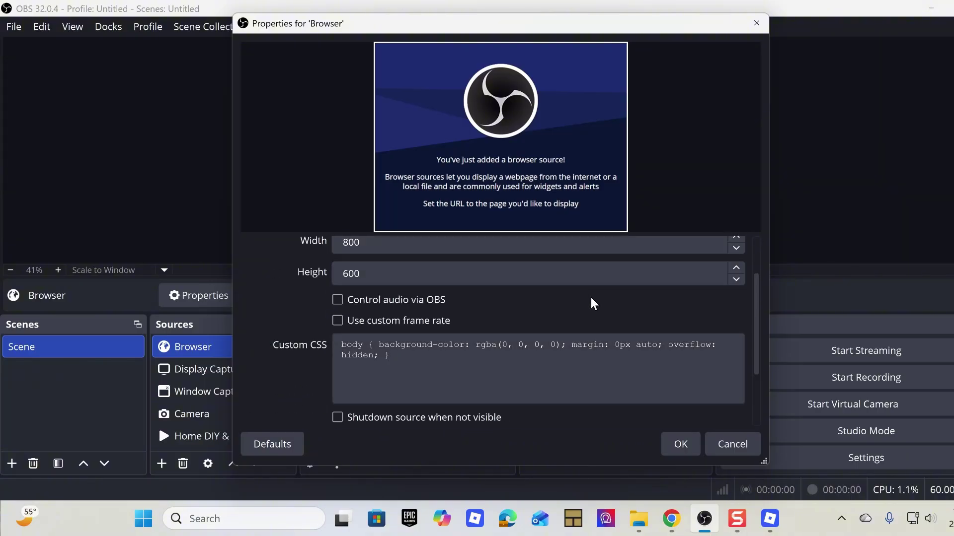
pyautogui.click(734, 446)
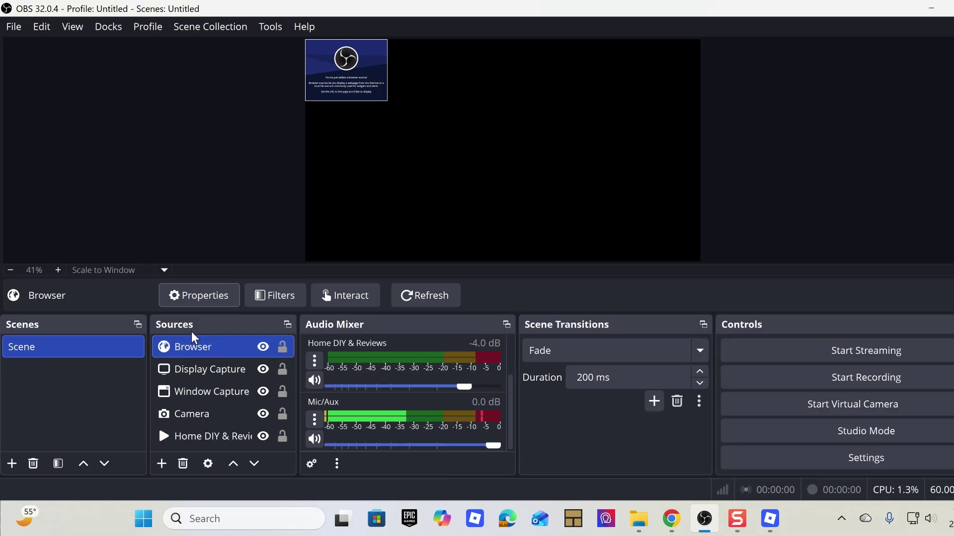
pyautogui.press('alt')
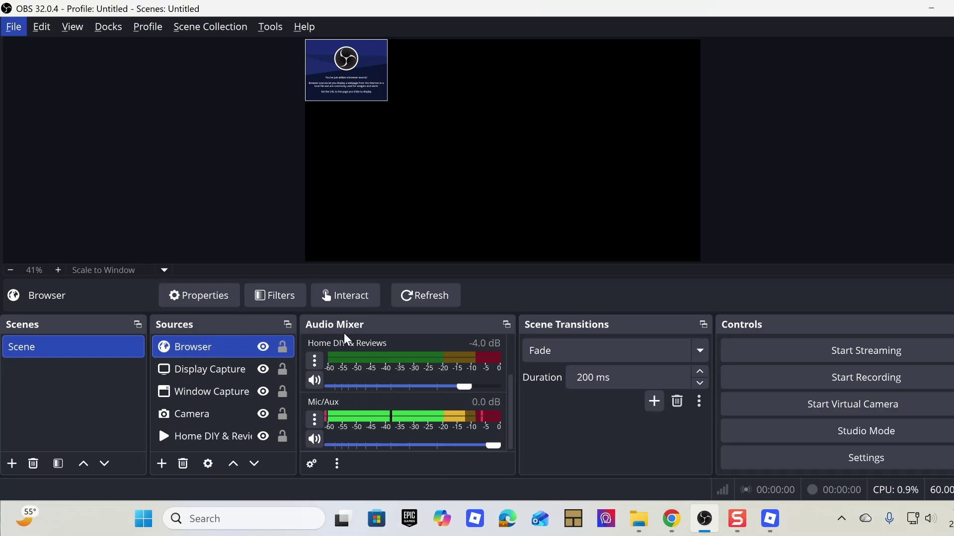
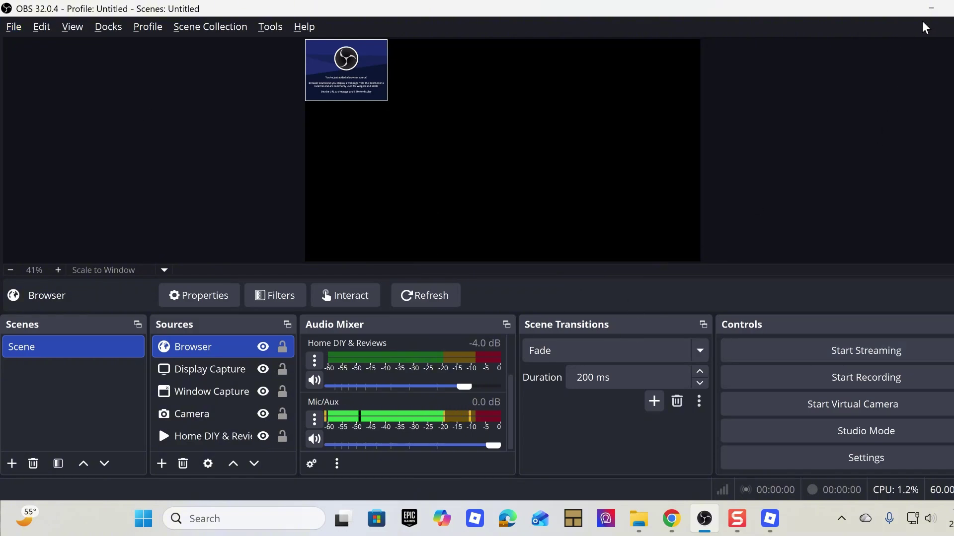
# - Minimize OBS Studio and close the Roblox window to show the desktop
pyautogui.click(932, 10)
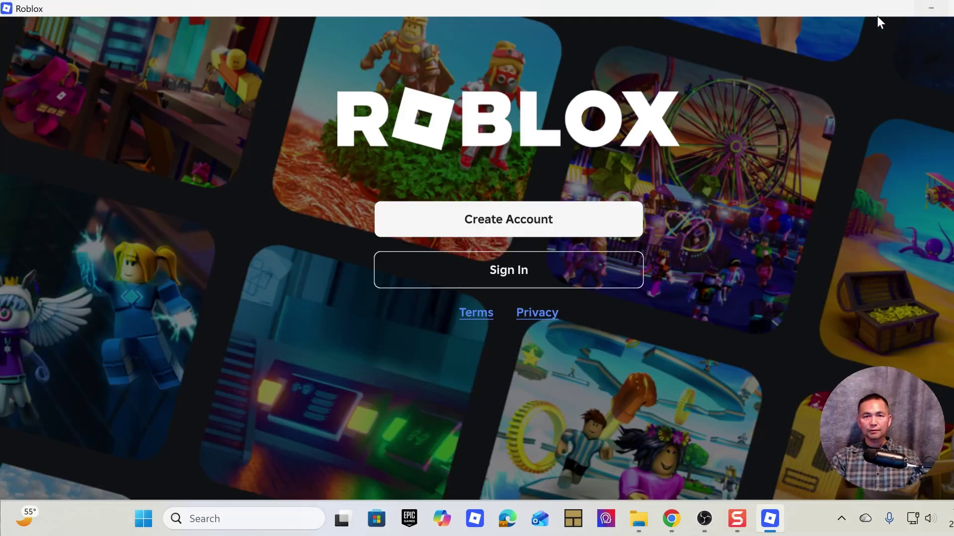
pyautogui.moveTo(876, 10); pyautogui.dragTo(339, 62)
pyautogui.click(752, 55)
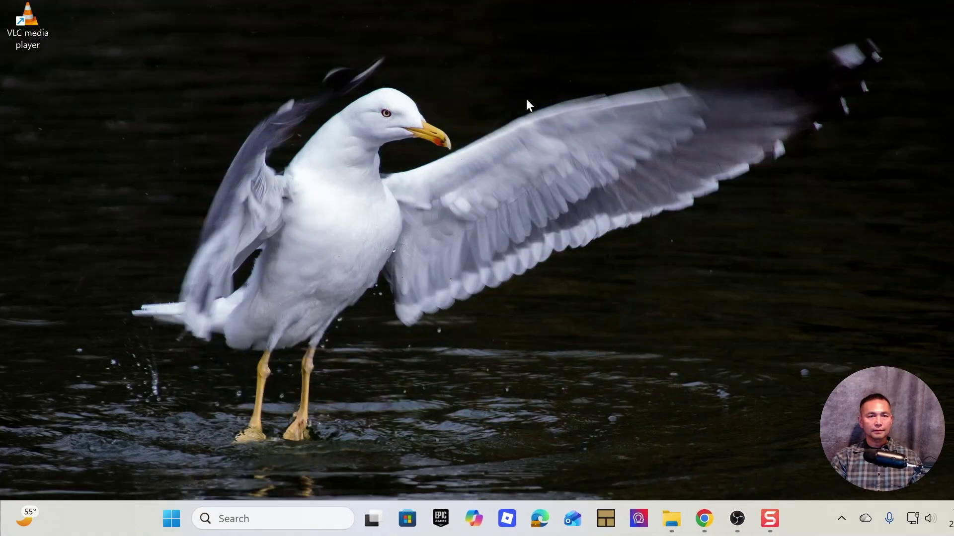
# - Switch to Google Chrome, search for "youtube dashboard" and open the channel dashboard in YouTube Studio
pyautogui.moveTo(706, 525)
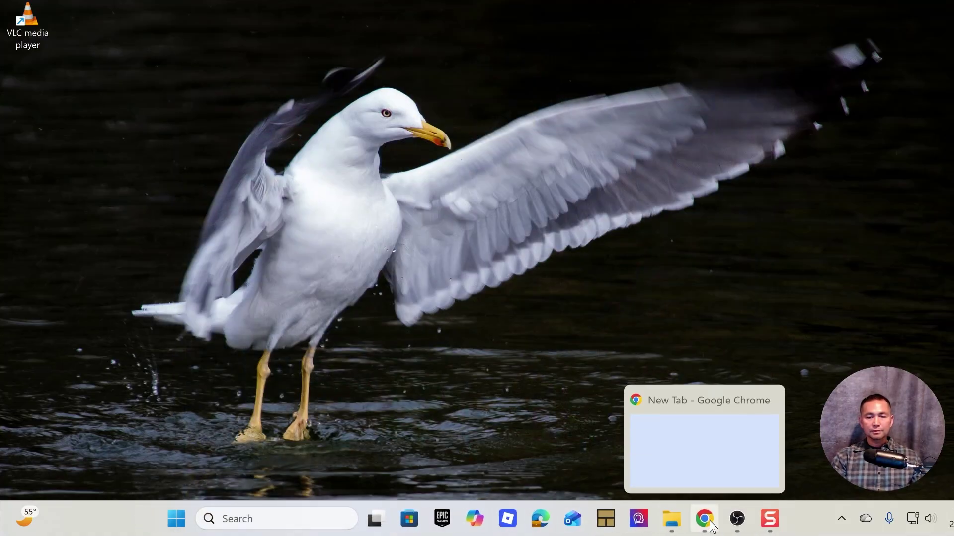
pyautogui.click(699, 470)
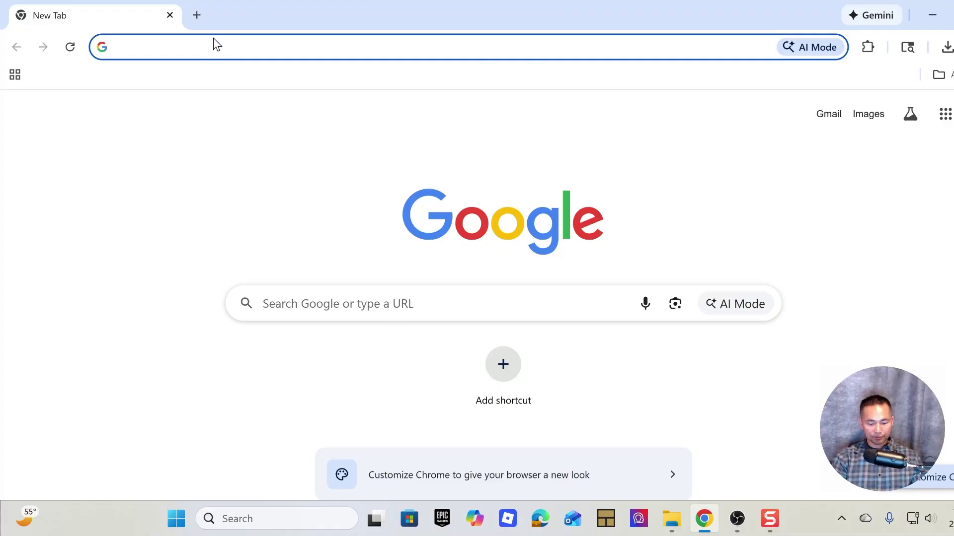
pyautogui.write('youtube dashboard')
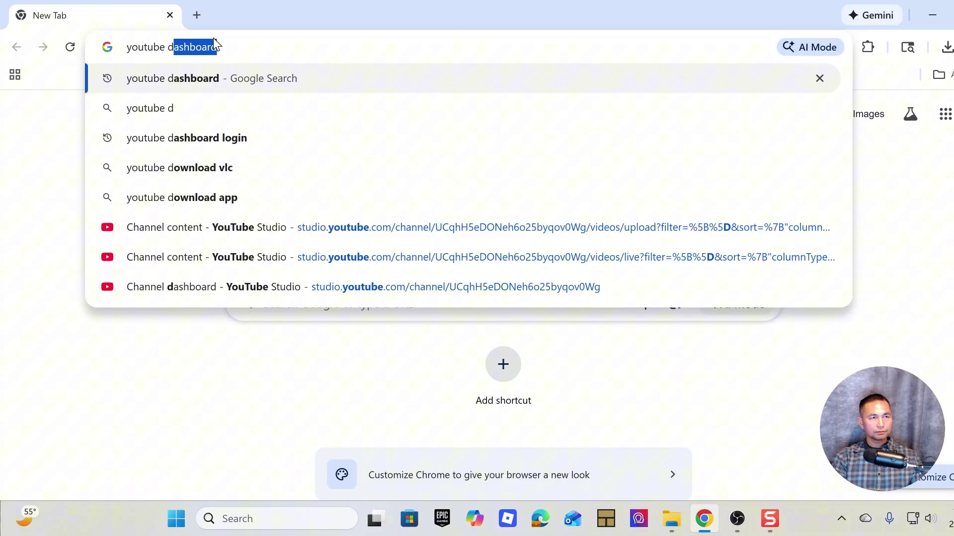
pyautogui.press('Return')
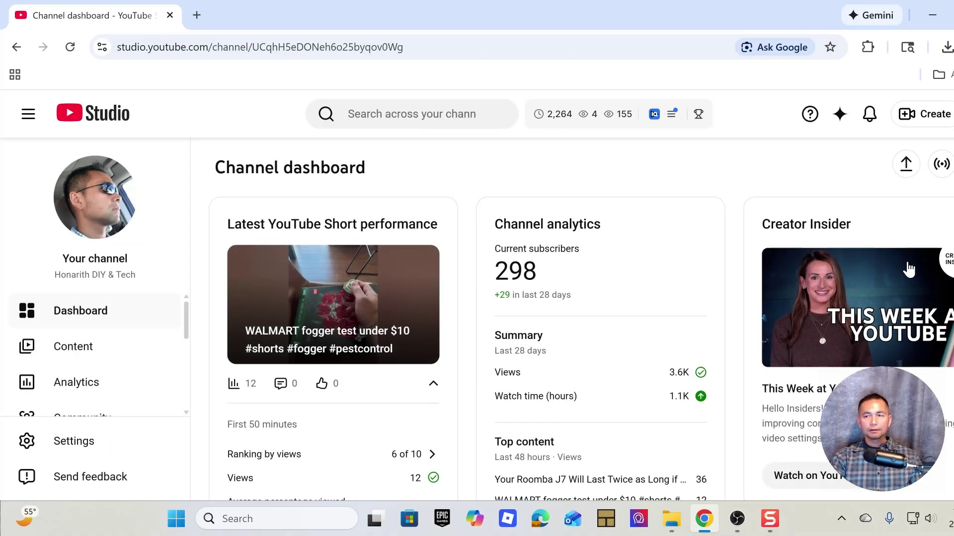
pyautogui.moveTo(906, 19); pyautogui.dragTo(699, 25)
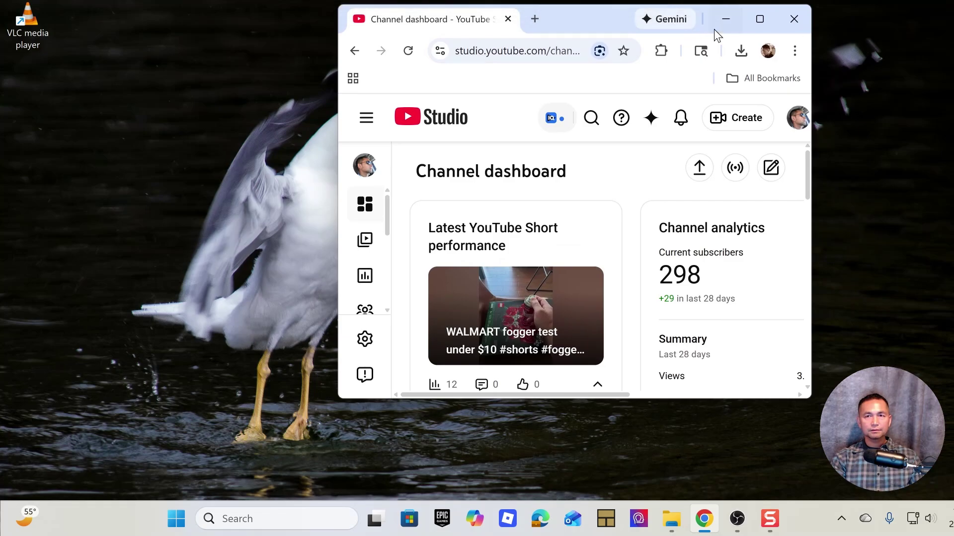
pyautogui.click(759, 19)
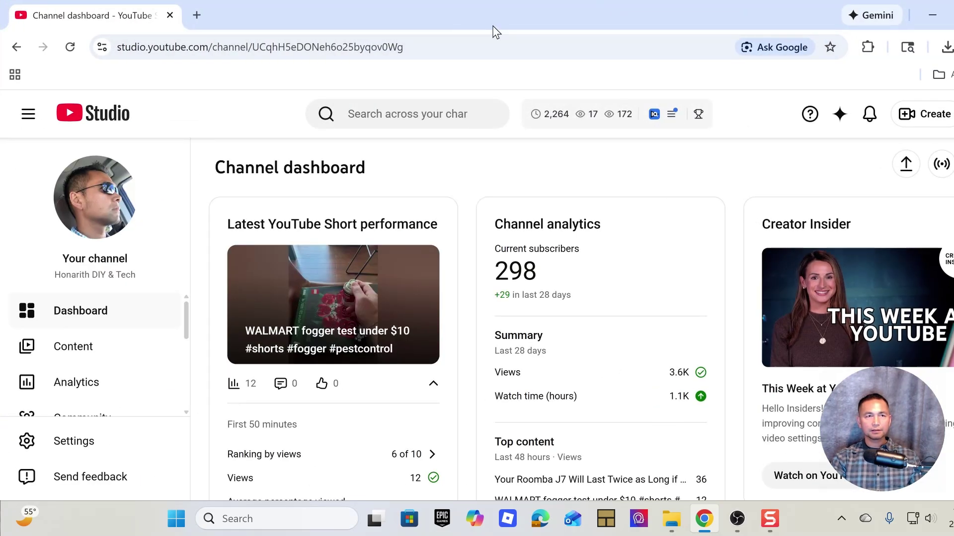
pyautogui.moveTo(492, 26); pyautogui.dragTo(488, 25)
pyautogui.doubleClick(541, 25)
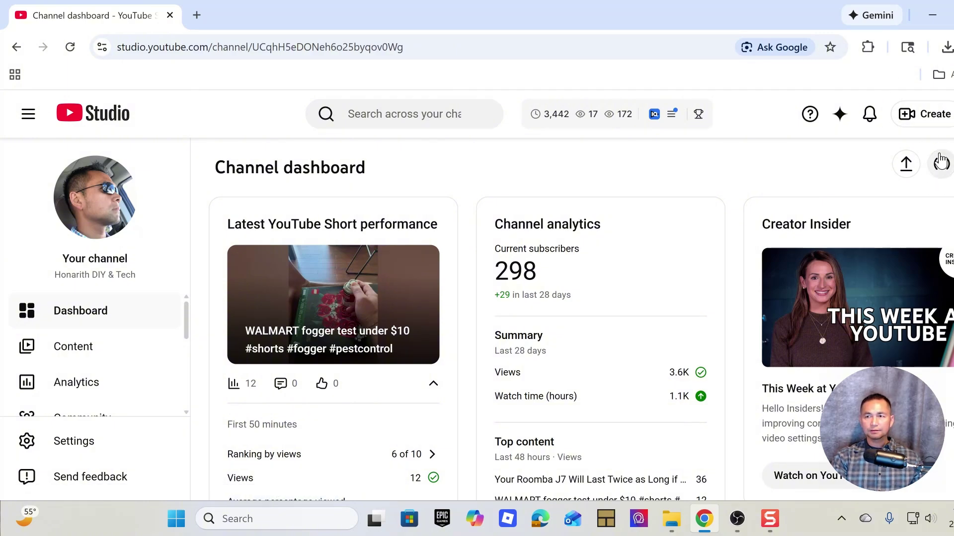
# - Open the live streaming page for the channel from the YouTube Studio dashboard
pyautogui.click(943, 170)
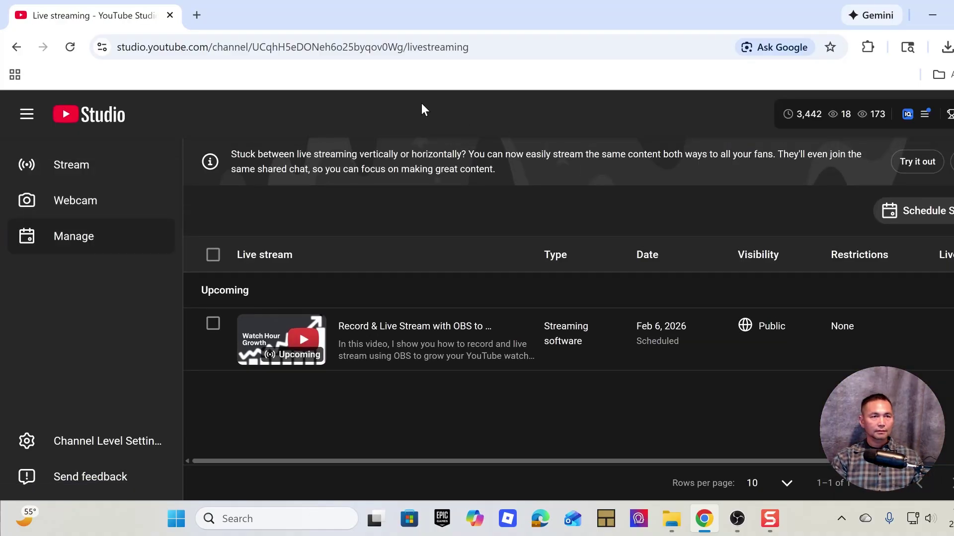
# - Restore the maximized Chrome window, then move and resize it so the whole YouTube Studio page fits beside the desktop edge
pyautogui.doubleClick(575, 26)
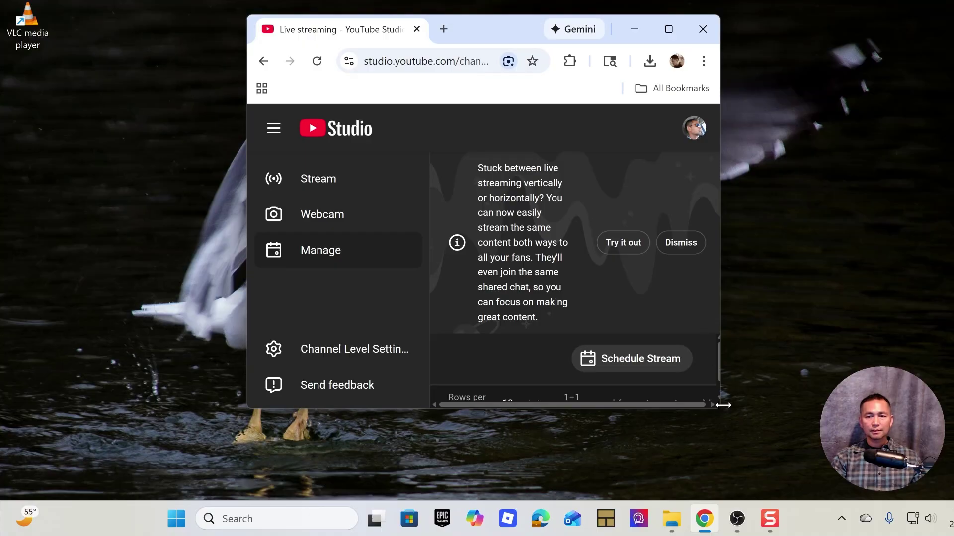
pyautogui.moveTo(720, 408); pyautogui.dragTo(950, 496)
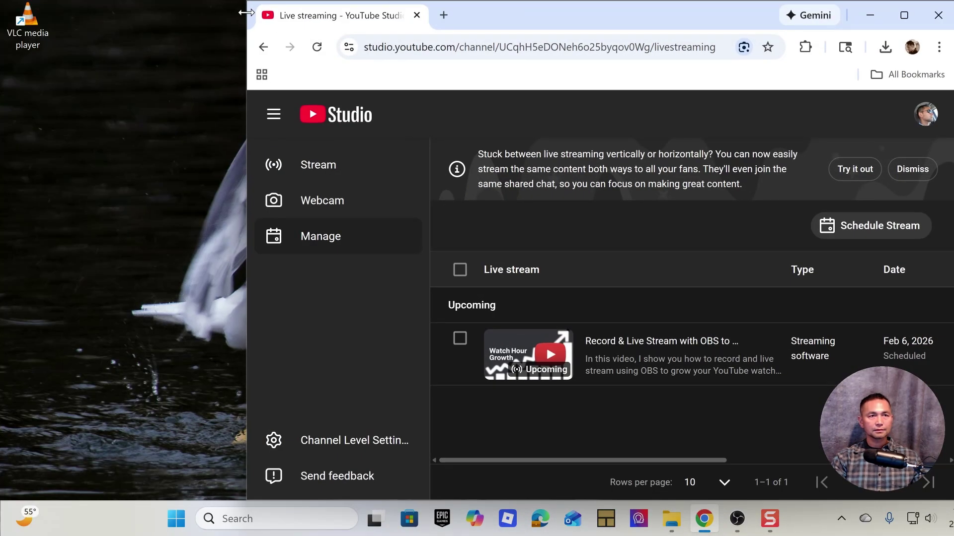
pyautogui.moveTo(248, 11); pyautogui.dragTo(46, 20)
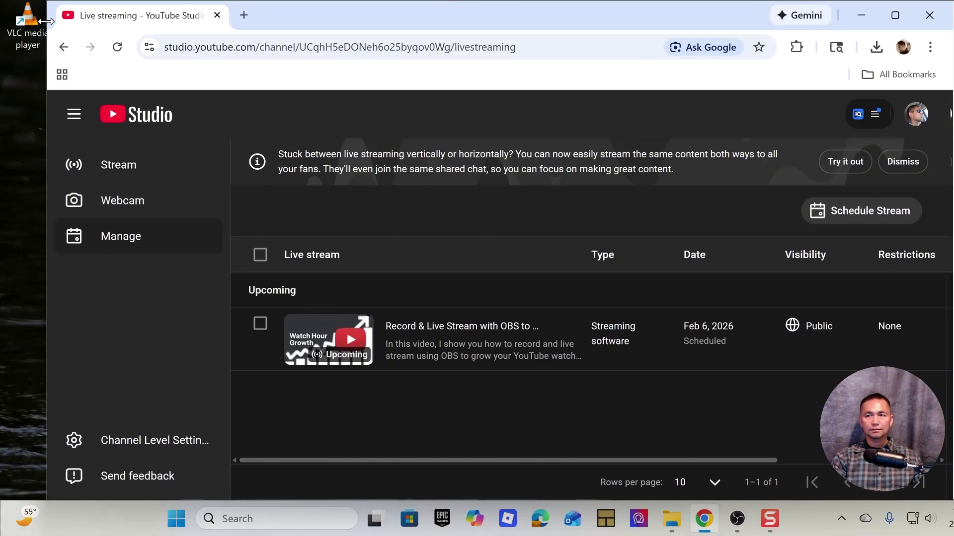
pyautogui.moveTo(324, 20); pyautogui.dragTo(360, 33)
pyautogui.moveTo(671, 405); pyautogui.dragTo(945, 501)
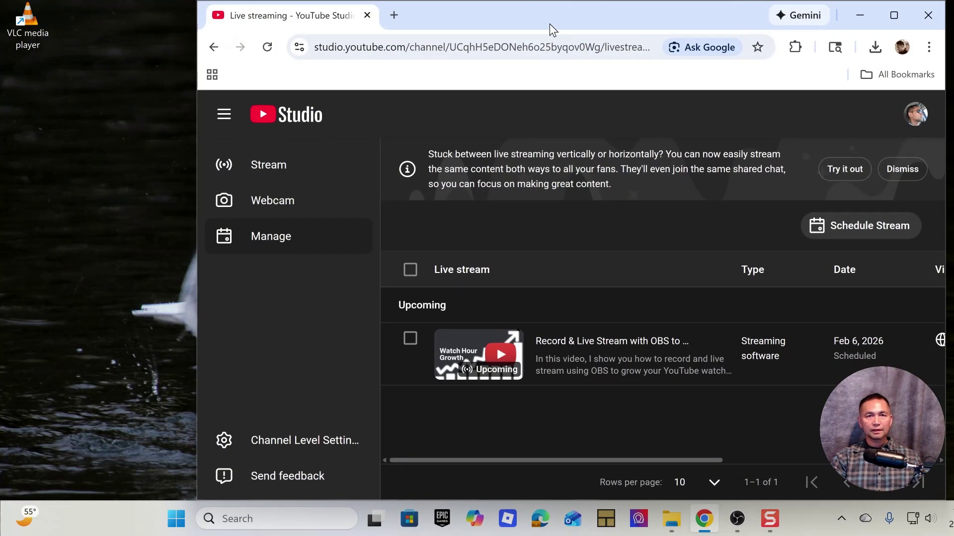
pyautogui.moveTo(549, 27); pyautogui.dragTo(351, 32)
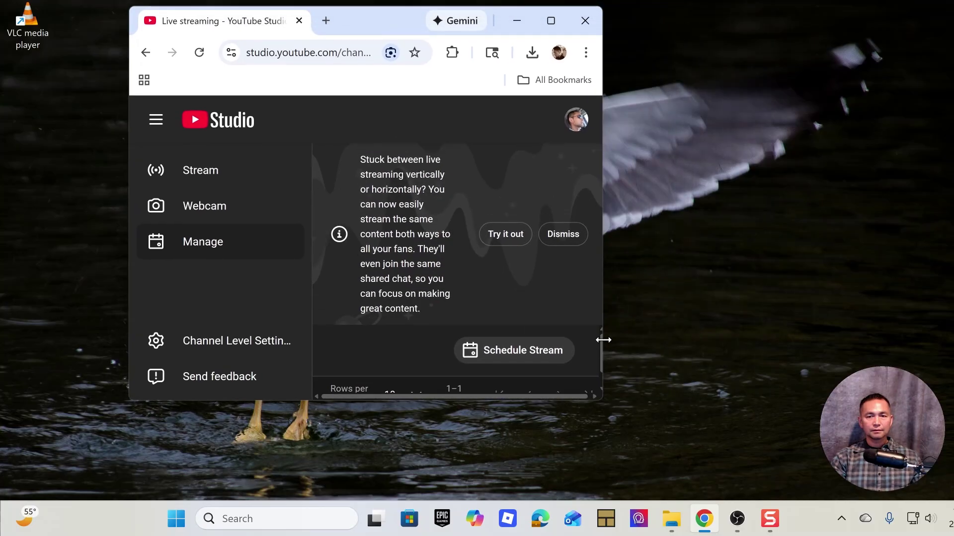
pyautogui.moveTo(603, 340); pyautogui.dragTo(844, 415)
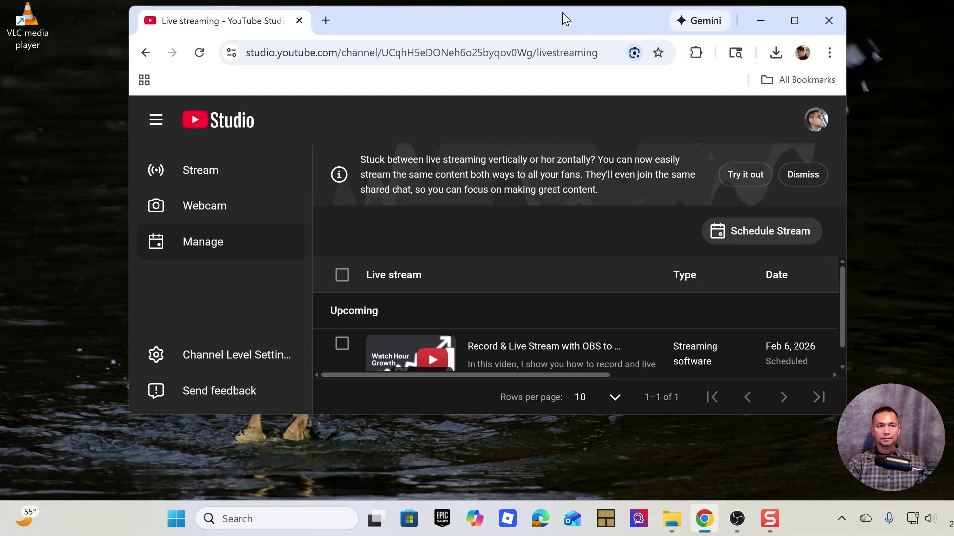
pyautogui.moveTo(562, 13); pyautogui.dragTo(455, 10)
pyautogui.moveTo(734, 411); pyautogui.dragTo(811, 487)
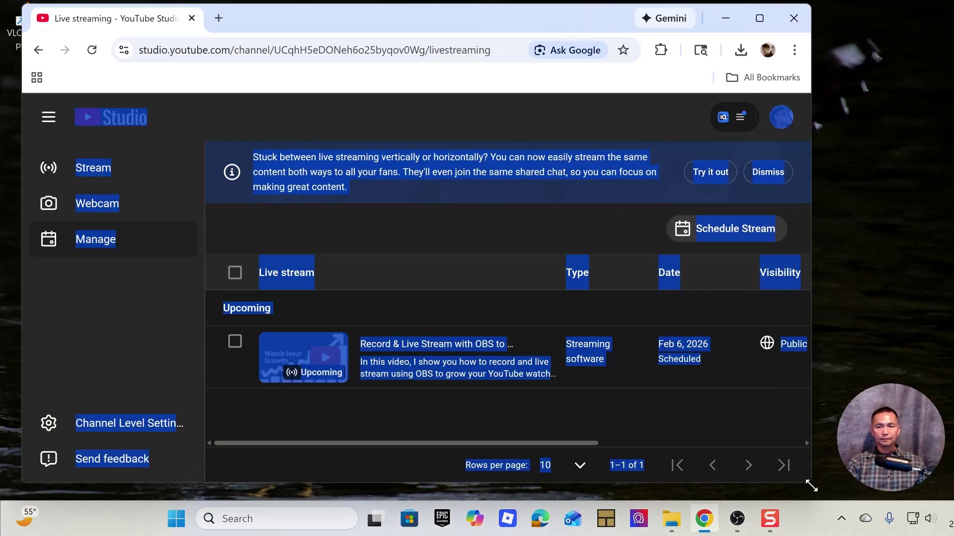
pyautogui.click(602, 111)
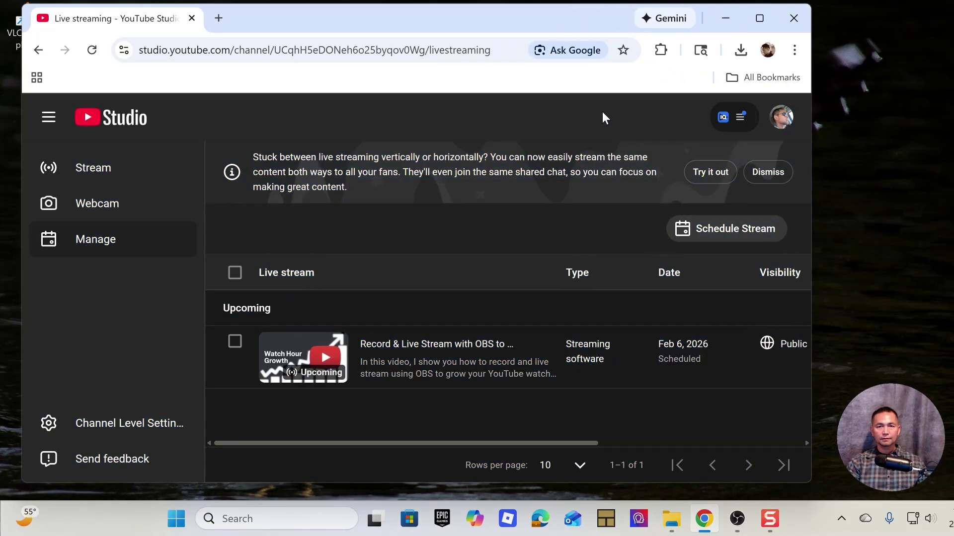
# - Start scheduling a stream, check the previous streams offered for reuse, and choose to create a new stream instead
pyautogui.click(736, 232)
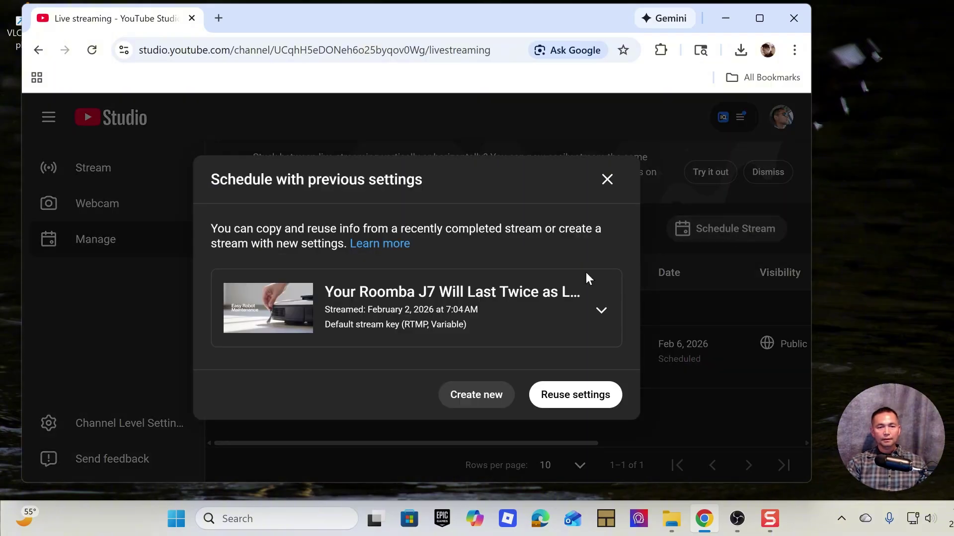
pyautogui.click(607, 180)
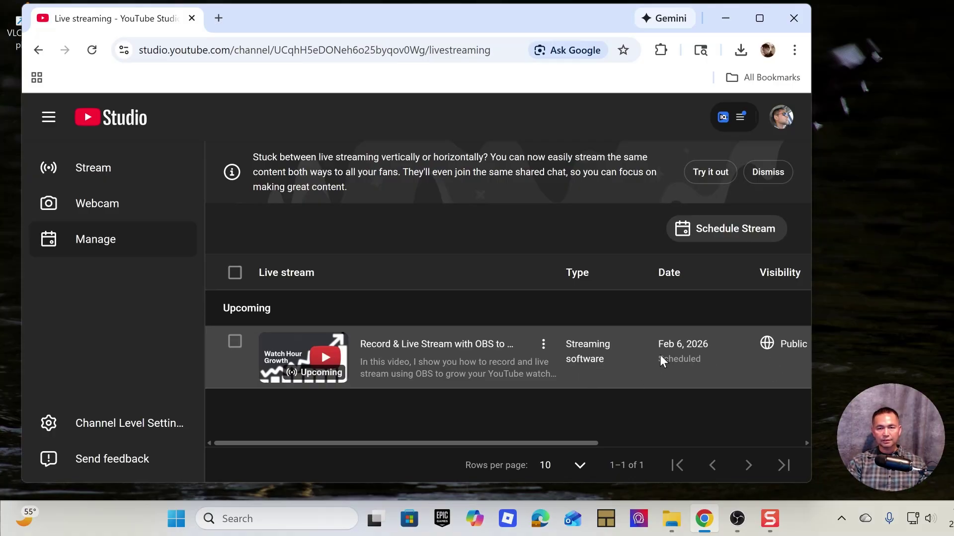
pyautogui.click(744, 243)
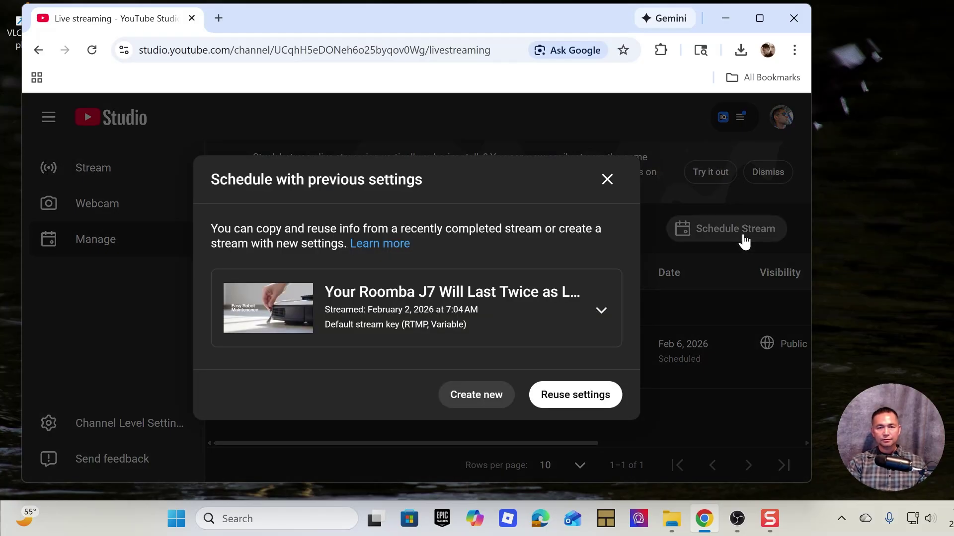
pyautogui.click(598, 313)
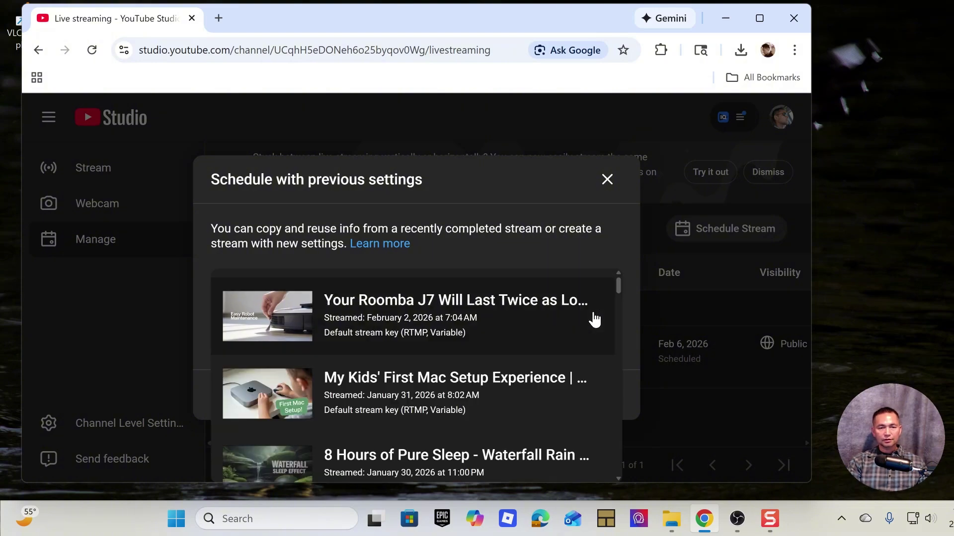
pyautogui.click(457, 199)
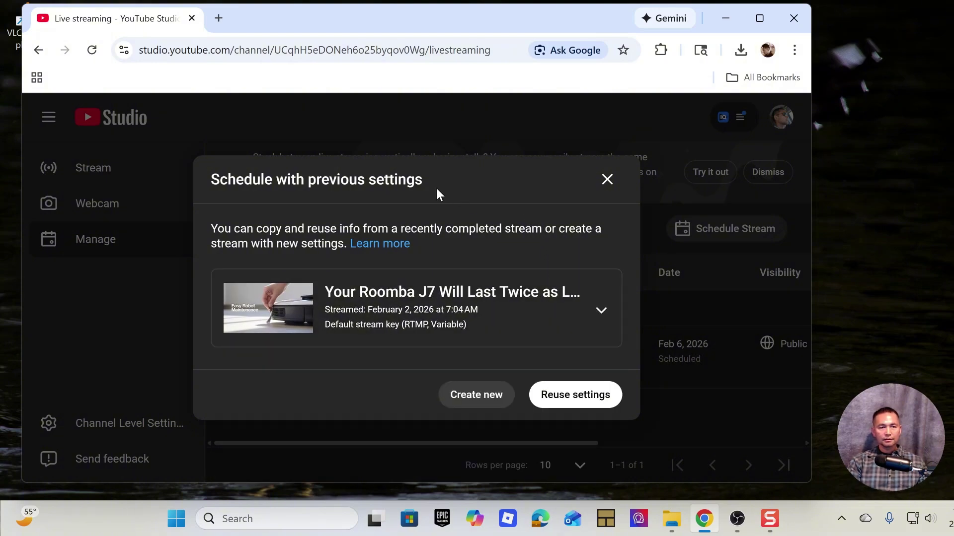
pyautogui.click(486, 400)
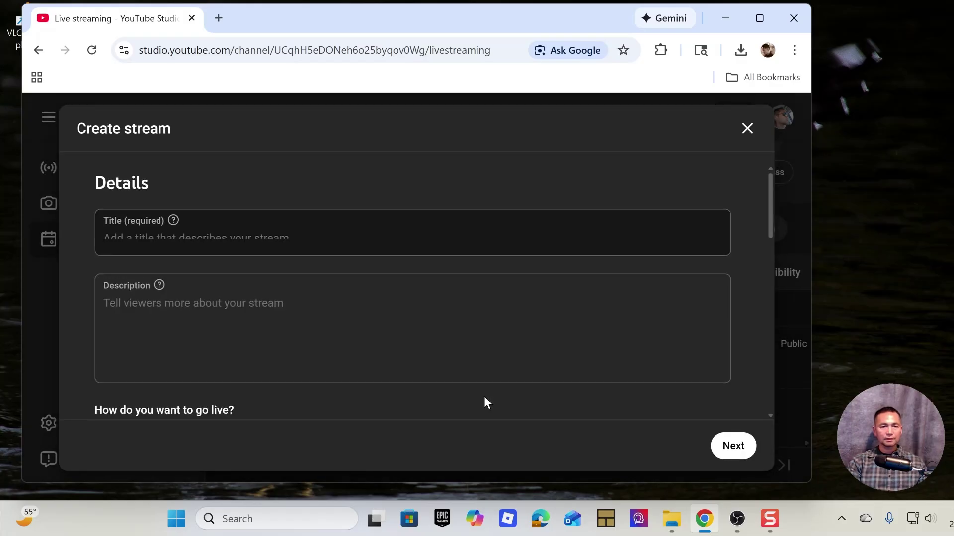
# - Enter "Test Steam" as the stream title and copy that text
pyautogui.click(291, 282)
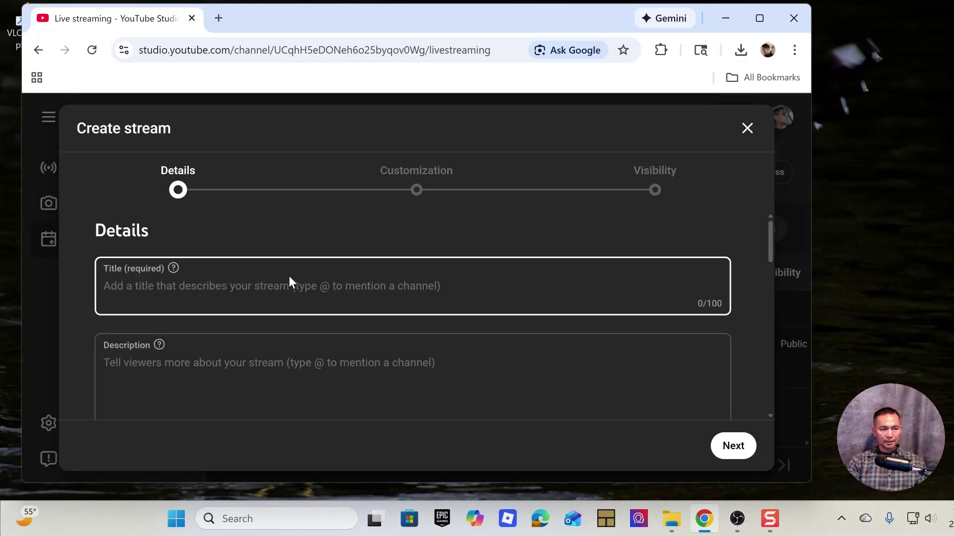
pyautogui.write('Test ')
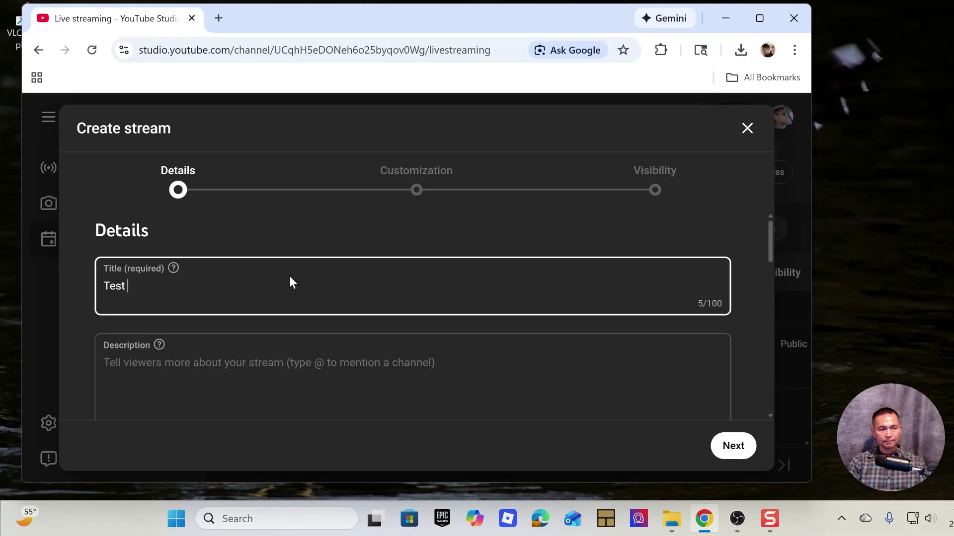
pyautogui.write('Steam')
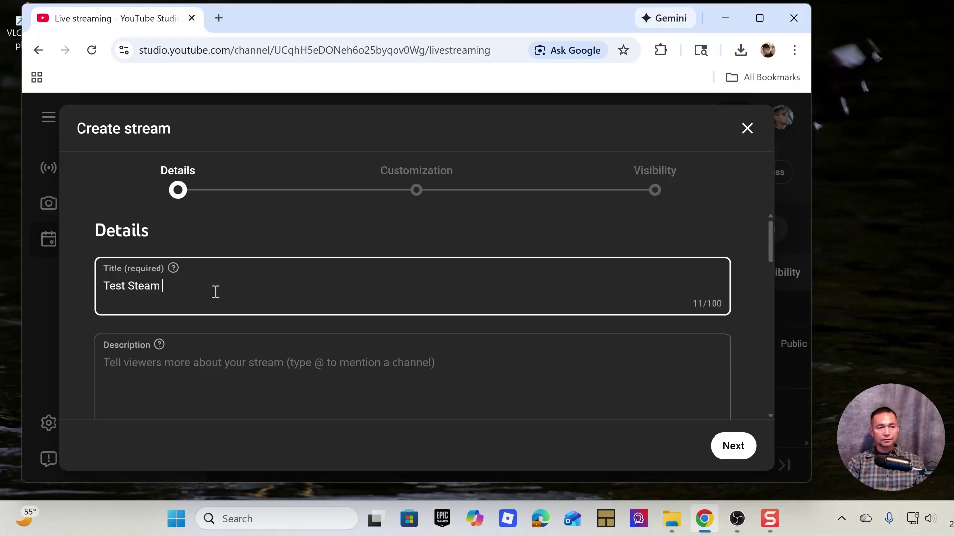
pyautogui.moveTo(216, 292); pyautogui.dragTo(55, 271)
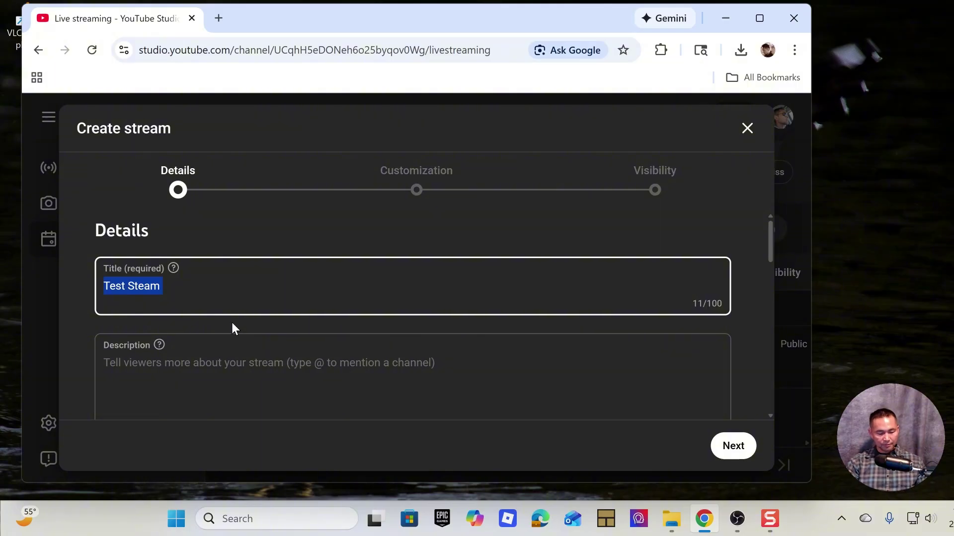
# - Search for "chatgpt" in a new browser tab and open the official ChatGPT site
pyautogui.click(224, 18)
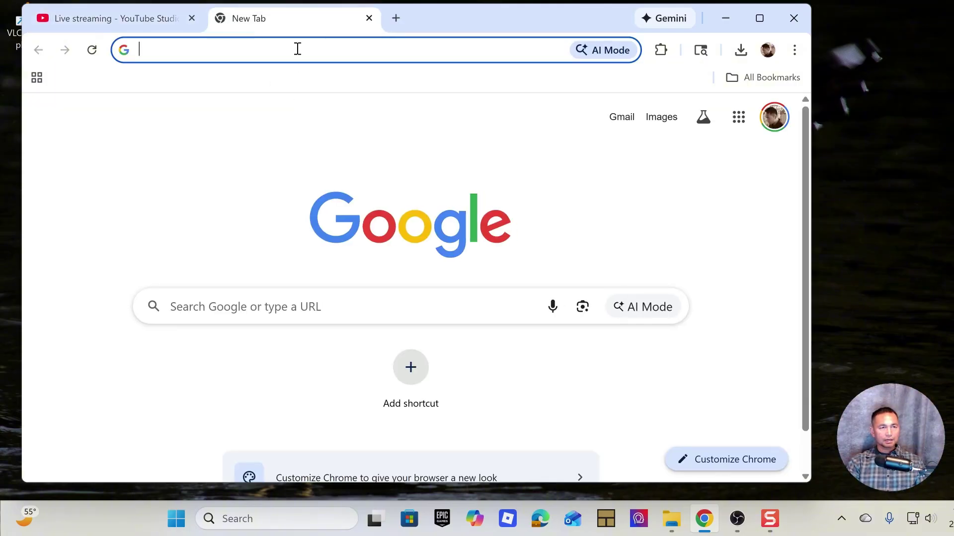
pyautogui.write('c')
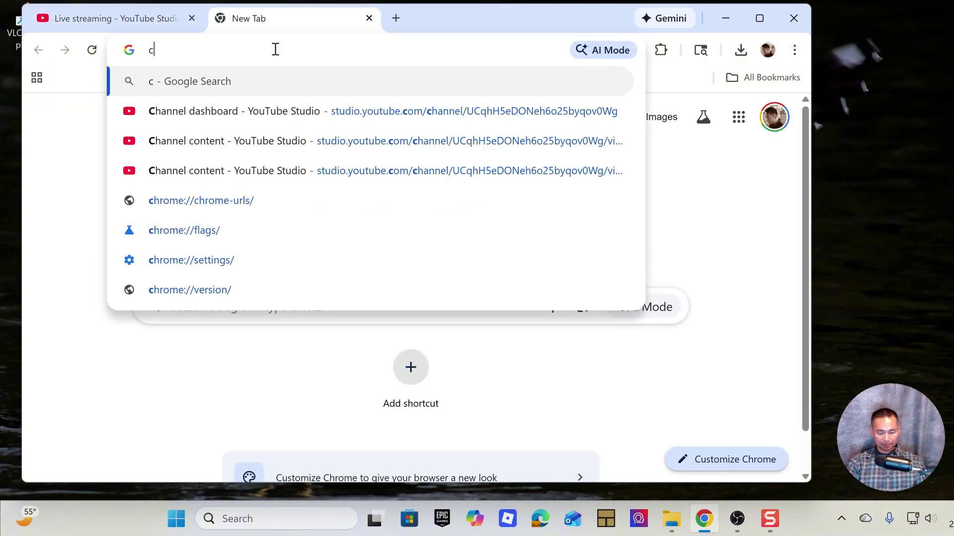
pyautogui.write('hatgp')
pyautogui.press('BackSpace')
pyautogui.press('BackSpace')
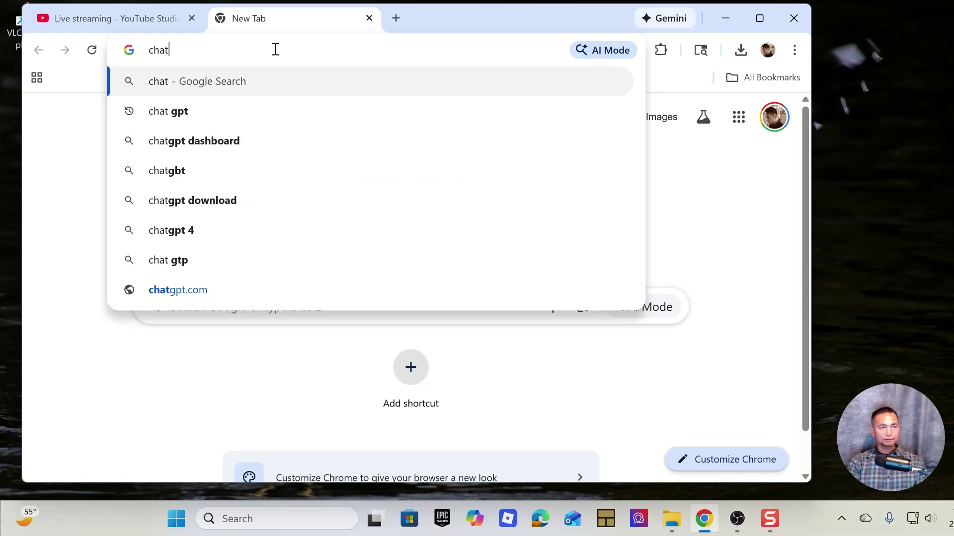
pyautogui.write('gpt')
pyautogui.press('Return')
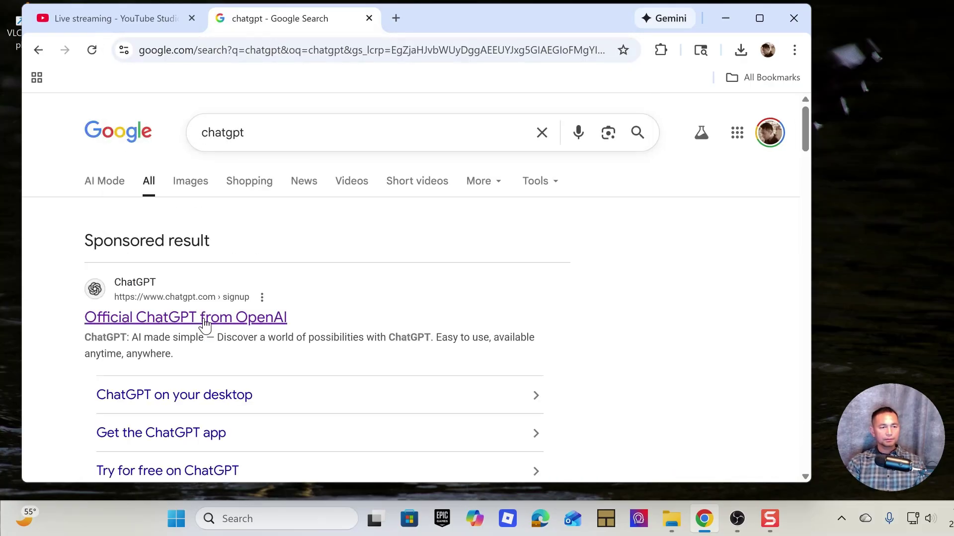
pyautogui.click(202, 319)
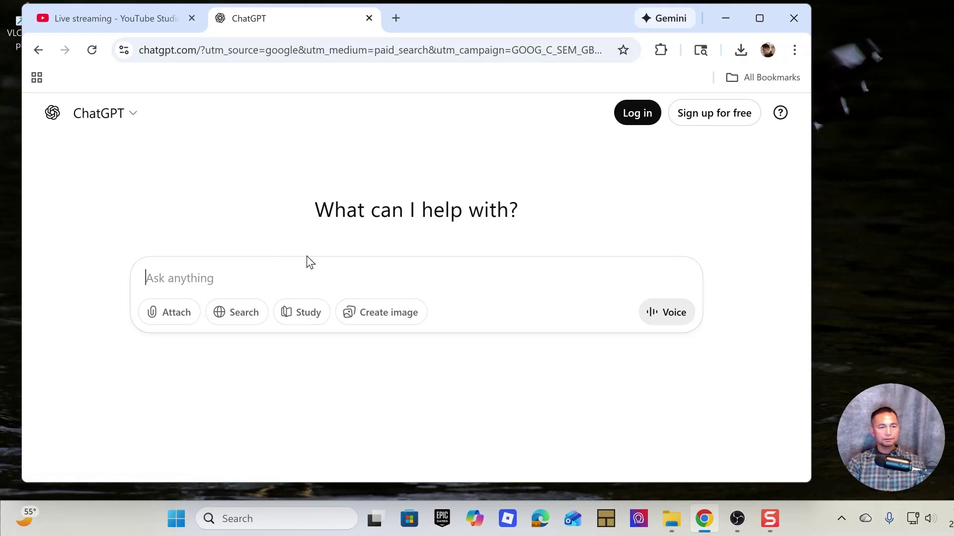
# - Send ChatGPT the prompt "Test Steam for youtube"
pyautogui.write('Test Steam ')
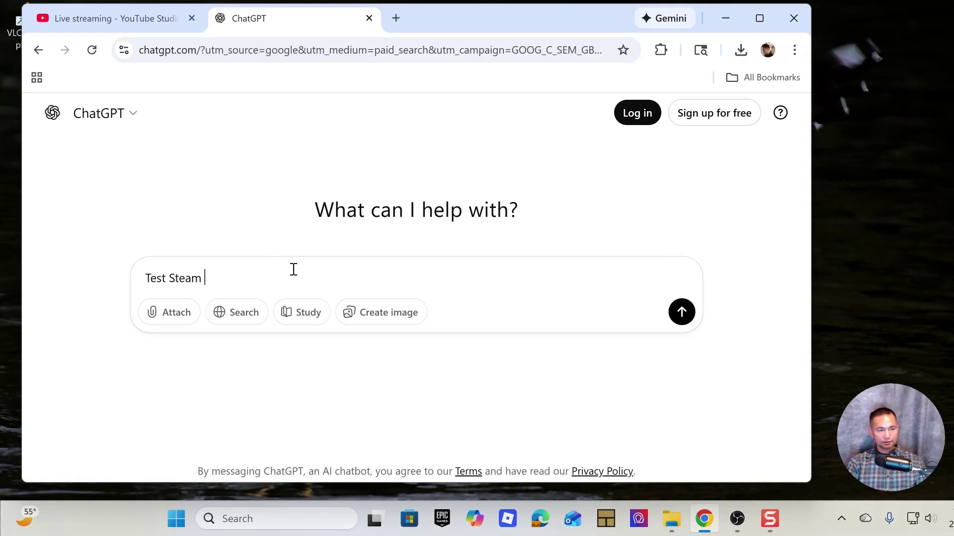
pyautogui.write('for yout')
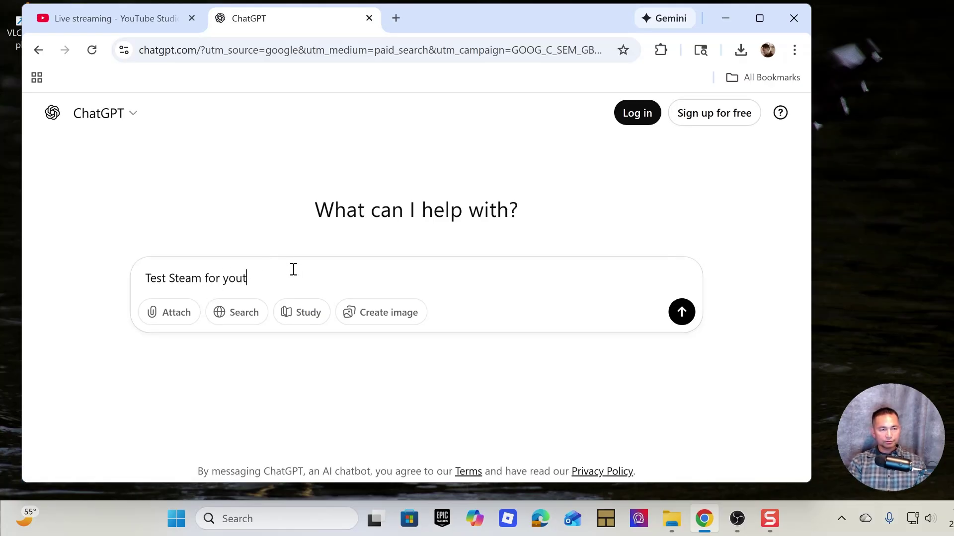
pyautogui.write('ube')
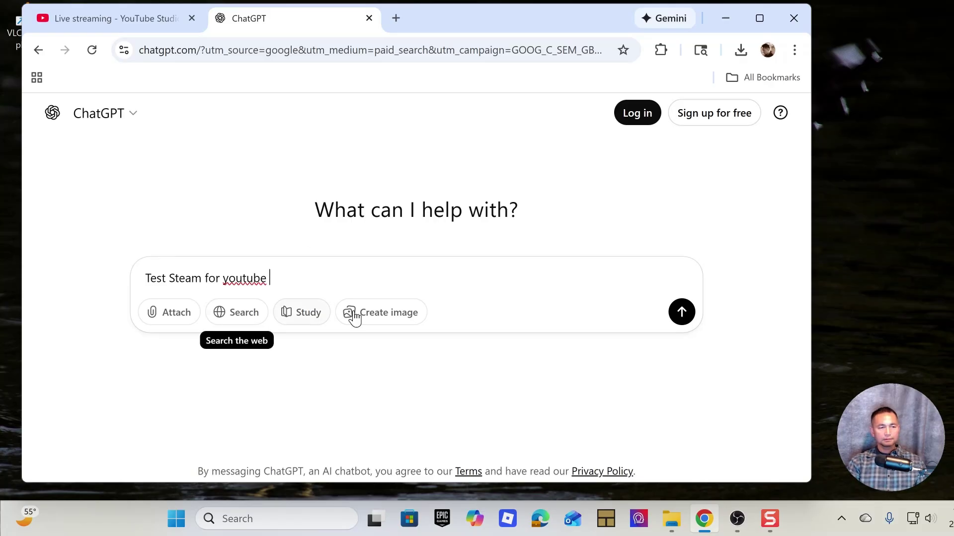
pyautogui.click(678, 320)
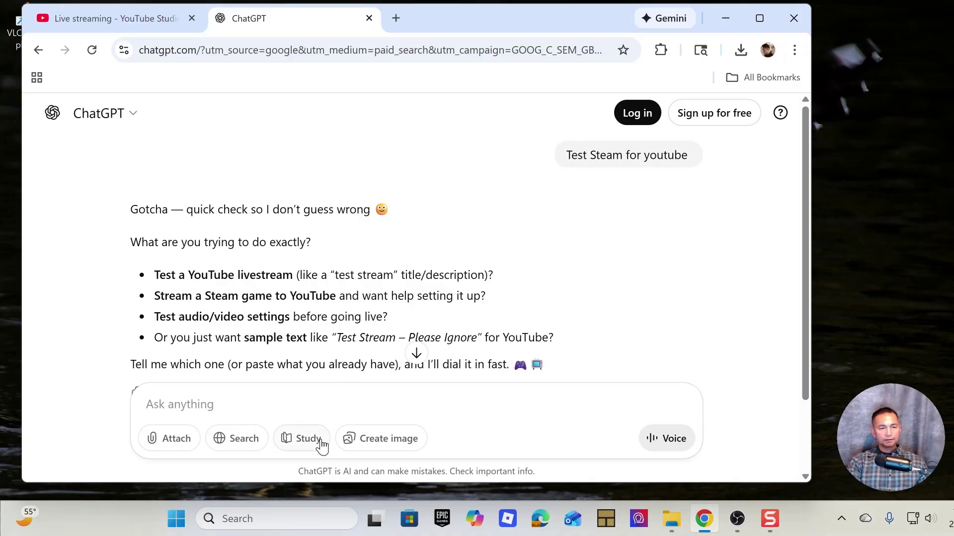
# - Send ChatGPT the follow-up message "write for me"
pyautogui.click(245, 402)
pyautogui.write('as')
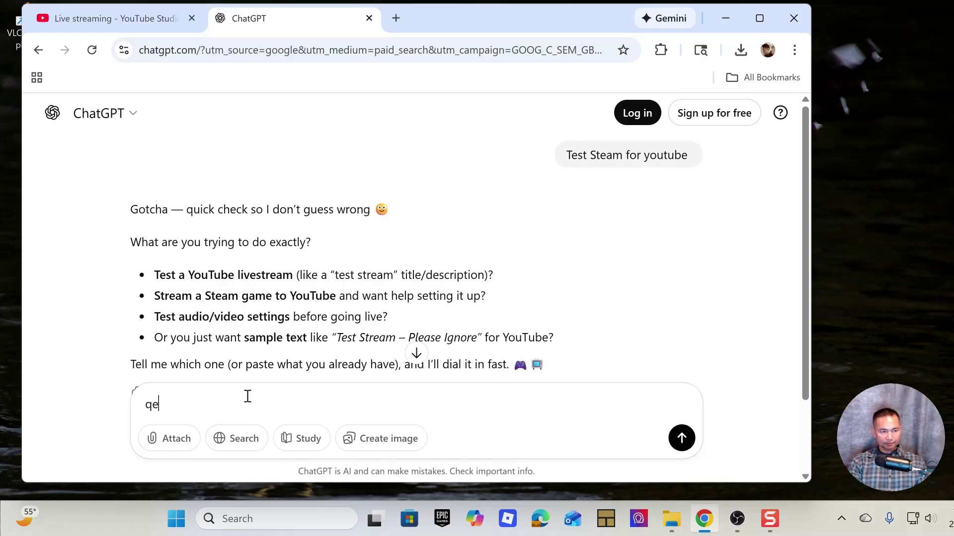
pyautogui.press('BackSpace')
pyautogui.press('BackSpace')
pyautogui.write('wrie for ')
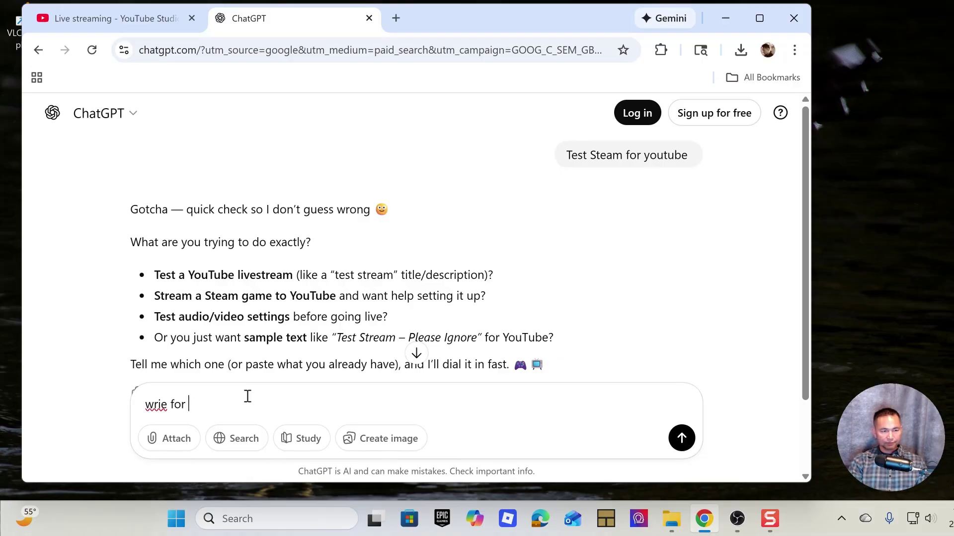
pyautogui.press('BackSpace')
pyautogui.press('BackSpace')
pyautogui.press('BackSpace')
pyautogui.press('BackSpace')
pyautogui.press('BackSpace')
pyautogui.press('BackSpace')
pyautogui.write('te for me')
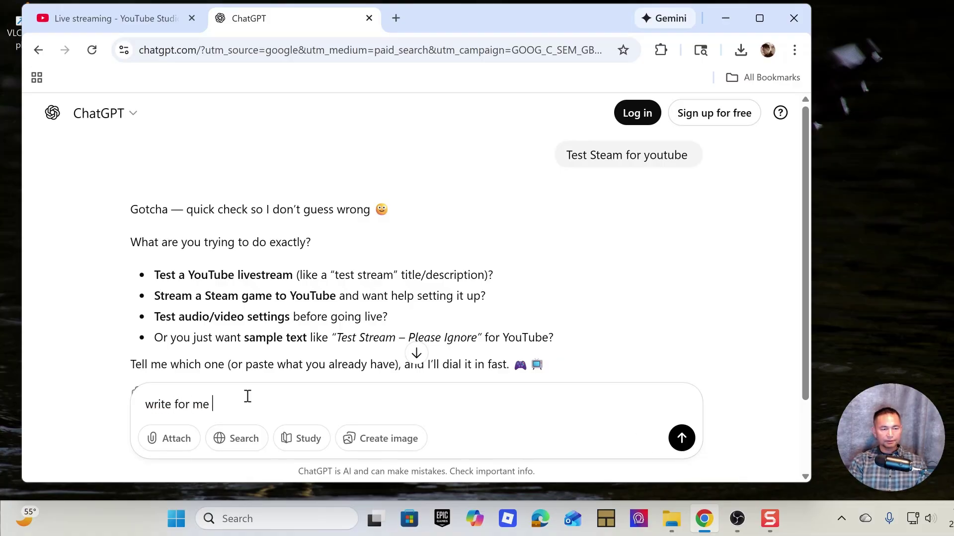
pyautogui.press('Return')
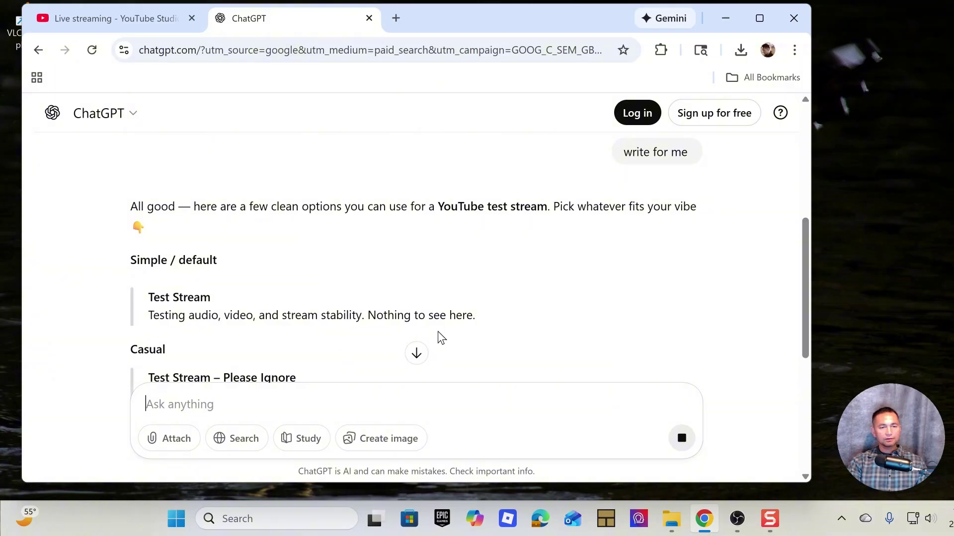
# - Copy the title "Steam Game Test Stream" from the Gaming / Steam-focused suggestion in ChatGPT's reply
pyautogui.scroll(-2, 287, 317)
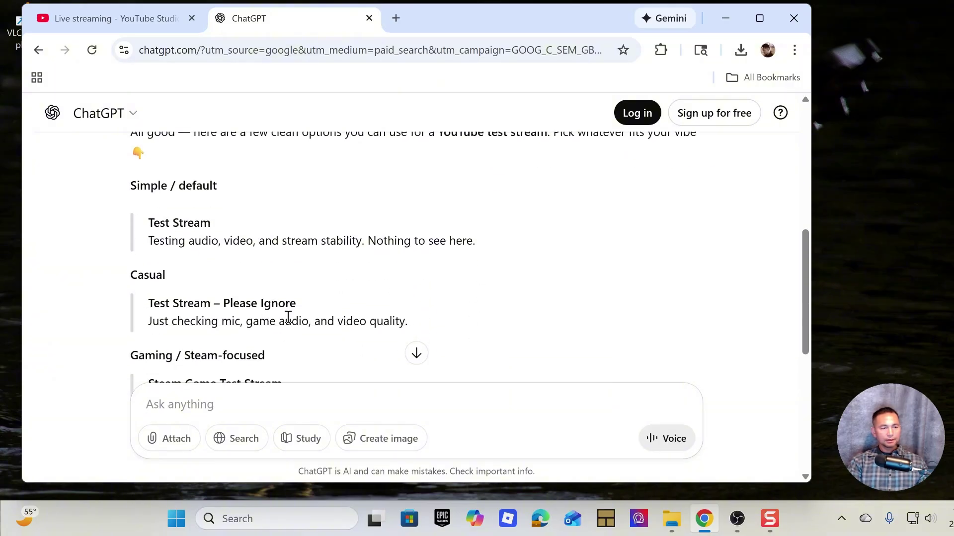
pyautogui.scroll(-2, 308, 314)
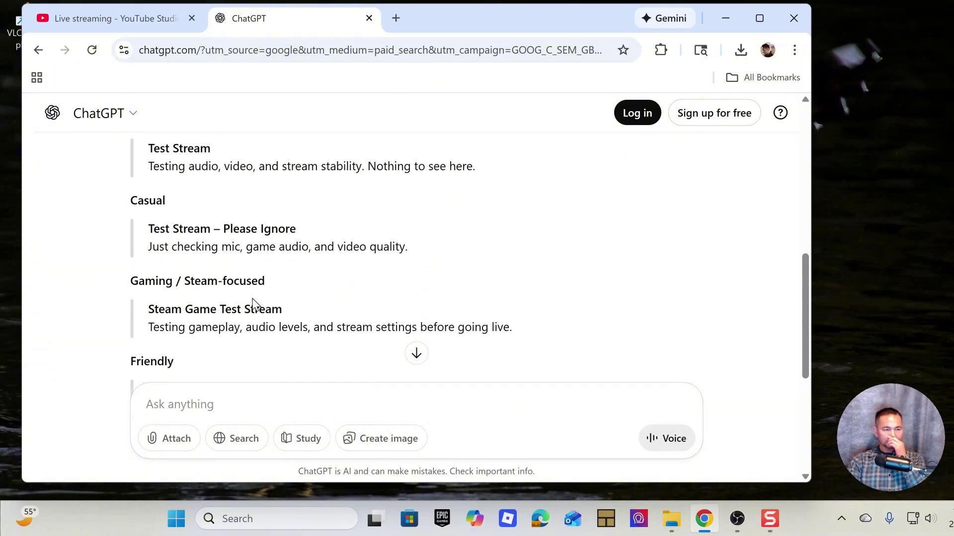
pyautogui.moveTo(295, 316); pyautogui.dragTo(148, 310)
pyautogui.moveTo(287, 315); pyautogui.dragTo(149, 313)
pyautogui.hotkey('ctrl', 'c')
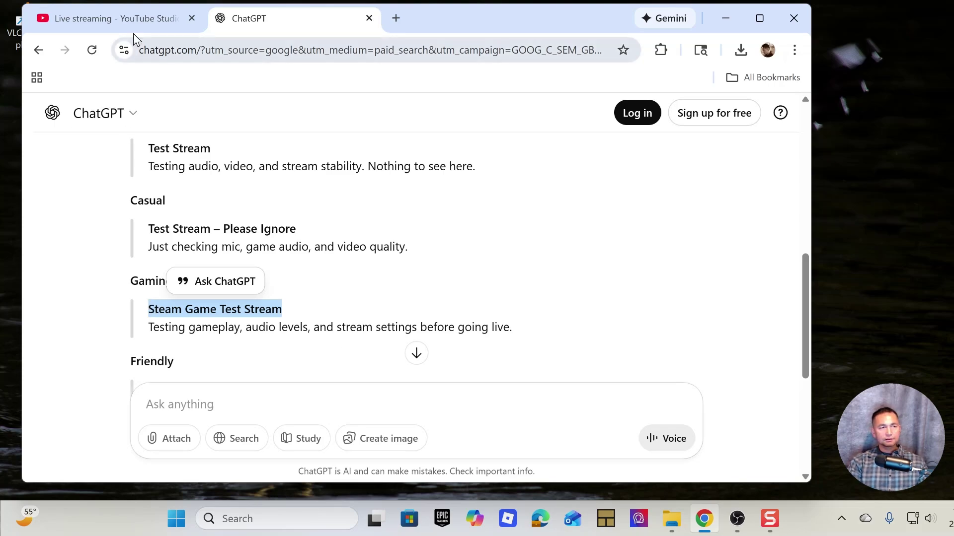
# - Switch back to YouTube Studio and replace the stream title with the copied "Steam Game Test Stream"
pyautogui.click(130, 20)
pyautogui.click(175, 286)
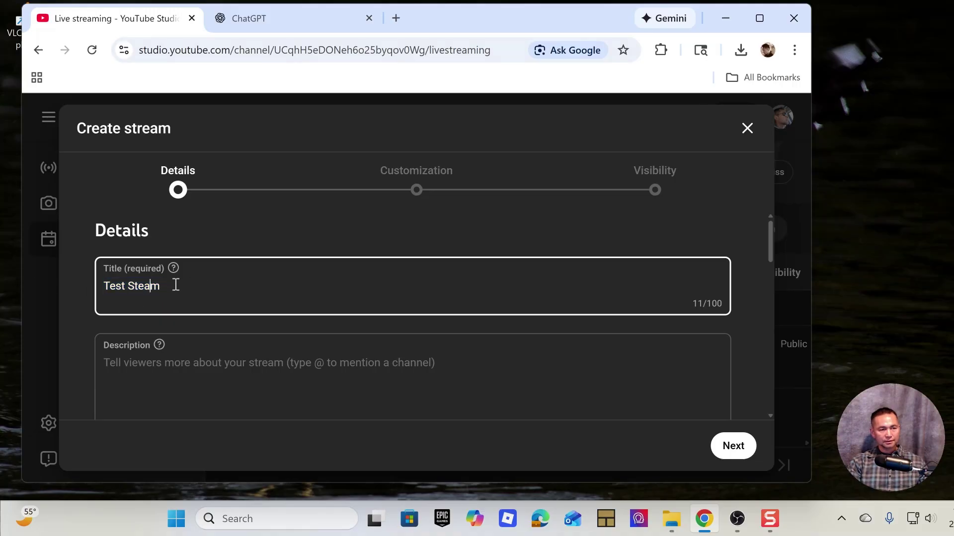
pyautogui.moveTo(175, 285); pyautogui.dragTo(89, 282)
pyautogui.hotkey('ctrl', 'v')
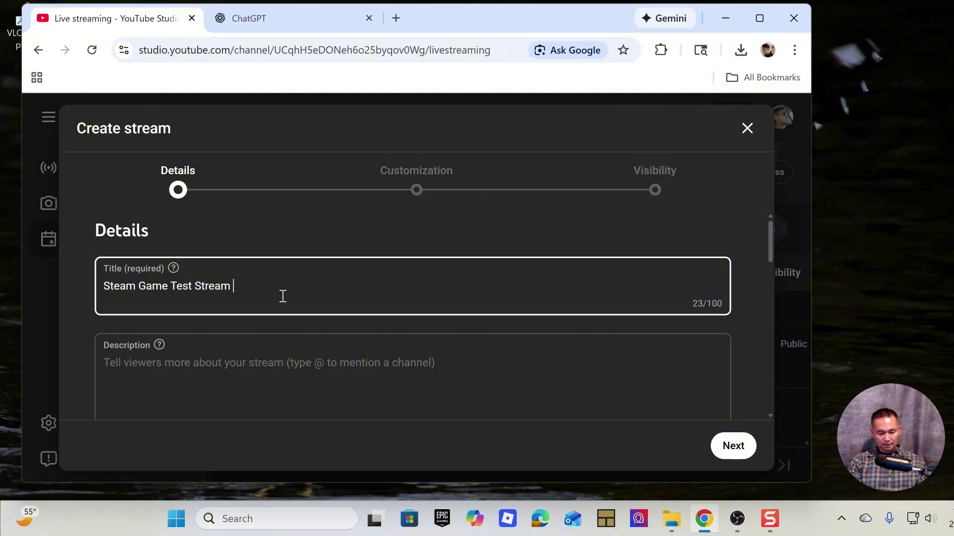
# - Append the hashtags #shorts, #youtubelive and #testing to the stream title
pyautogui.write('#short')
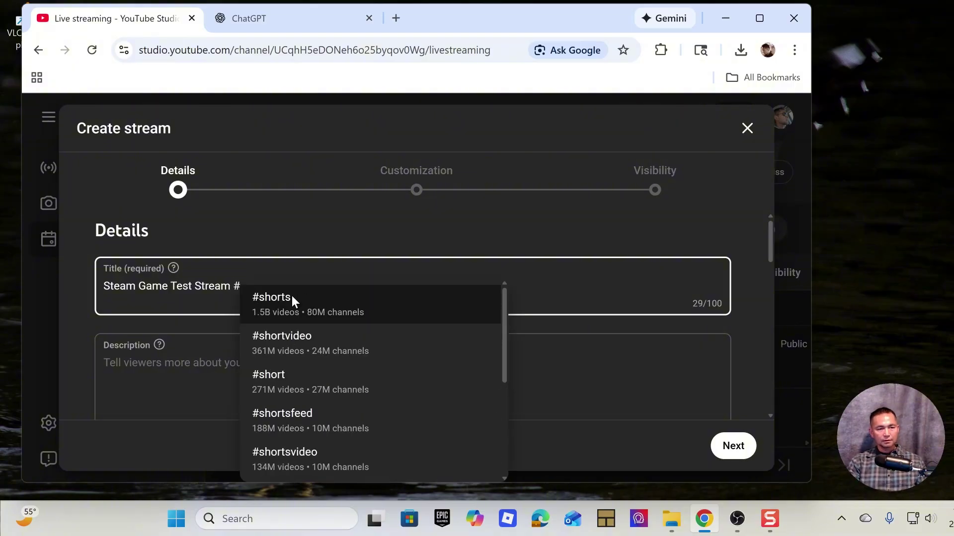
pyautogui.click(292, 297)
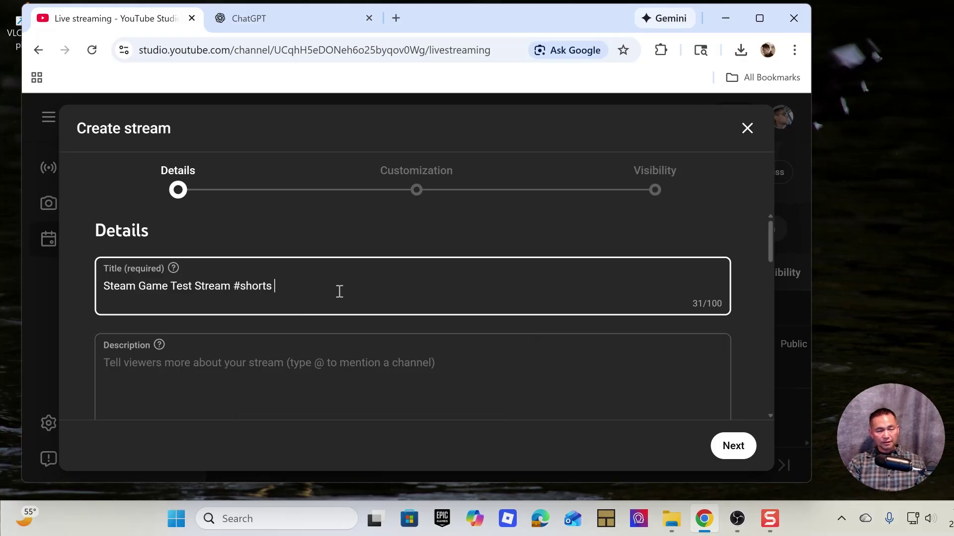
pyautogui.write('#')
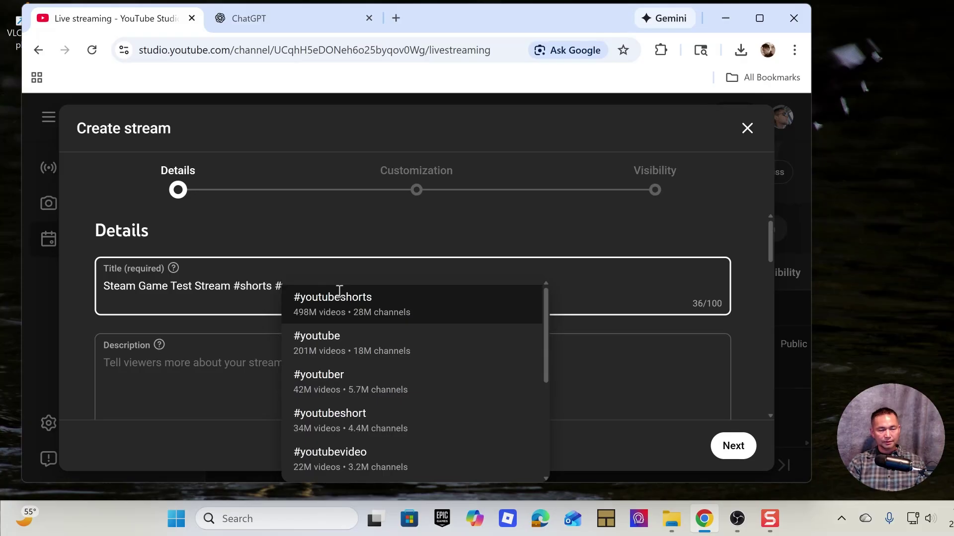
pyautogui.click(344, 335)
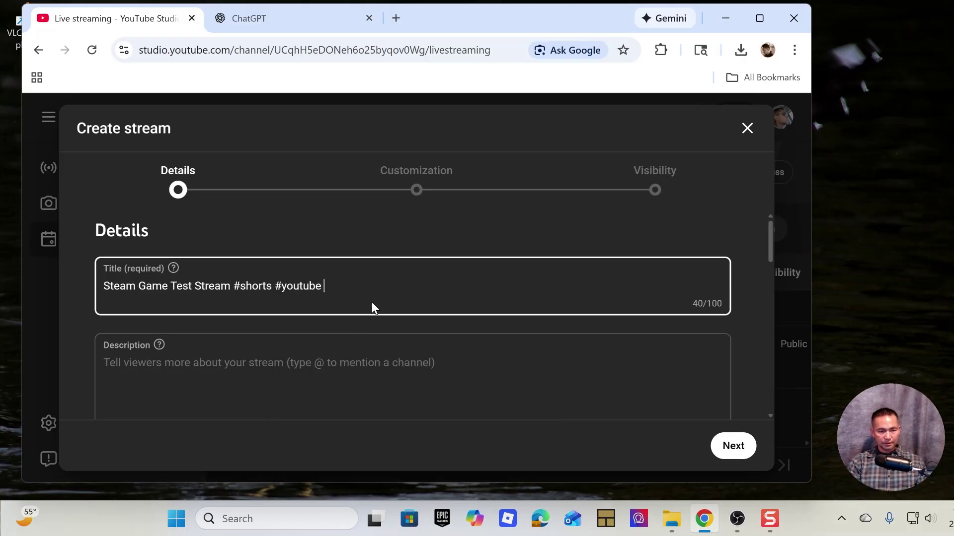
pyautogui.press('BackSpace')
pyautogui.write('live')
pyautogui.click(397, 302)
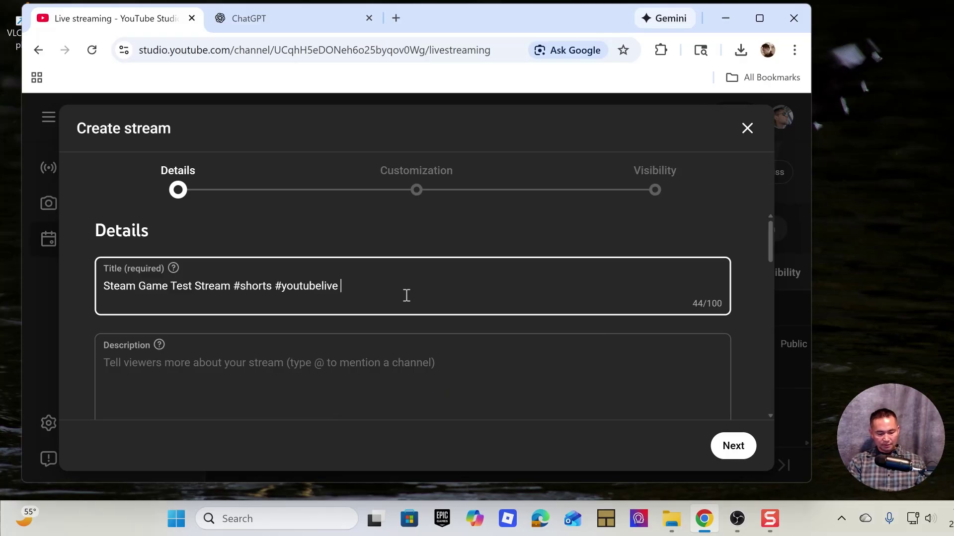
pyautogui.write('#testing')
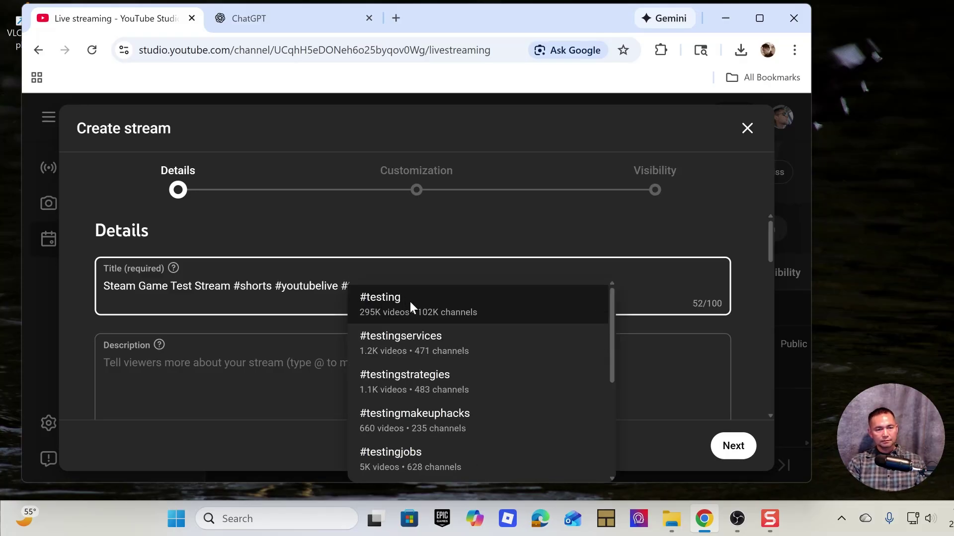
pyautogui.click(410, 302)
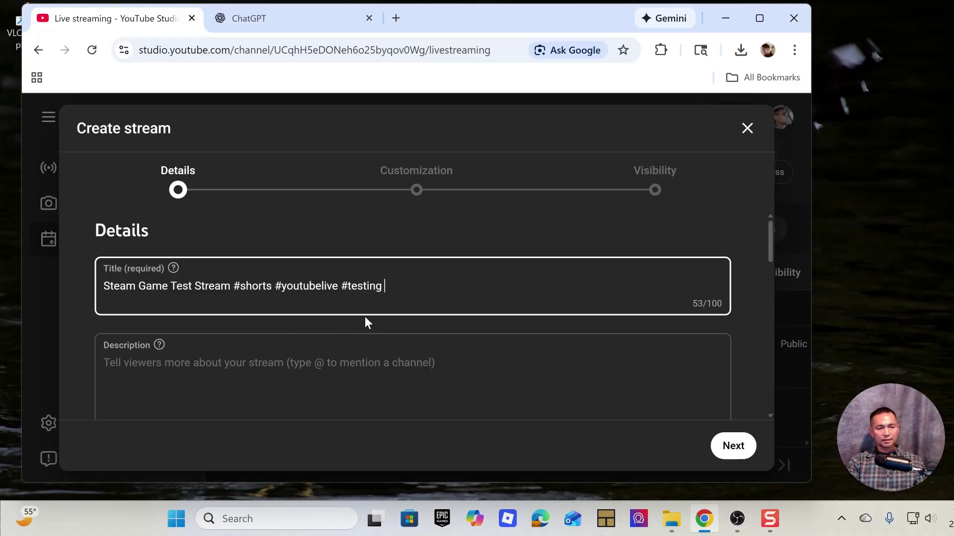
# - Copy "Steam Game Test Stream" from the title, without the hashtags, into the stream's description
pyautogui.click(279, 366)
pyautogui.moveTo(242, 291); pyautogui.dragTo(95, 290)
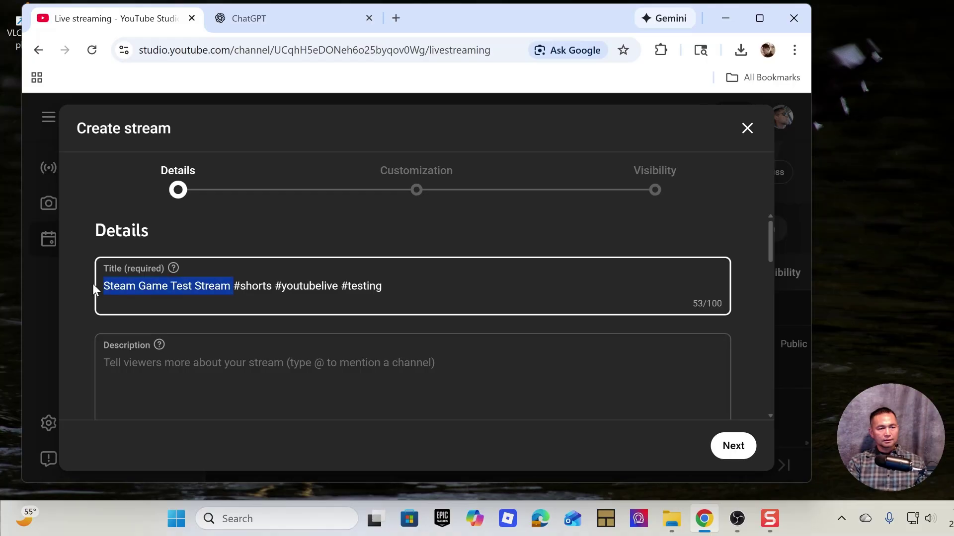
pyautogui.click(192, 362)
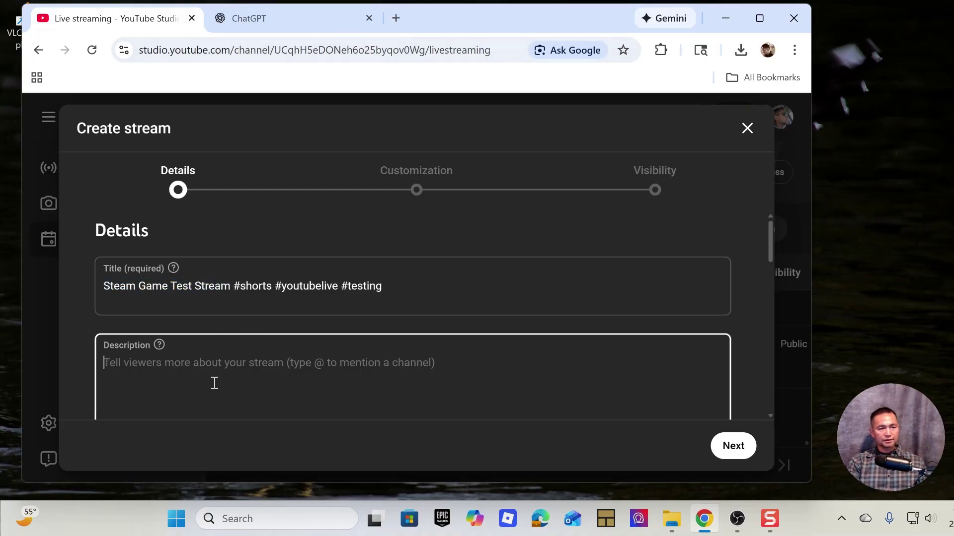
pyautogui.moveTo(231, 287); pyautogui.dragTo(99, 291)
pyautogui.hotkey('ctrl', 'c')
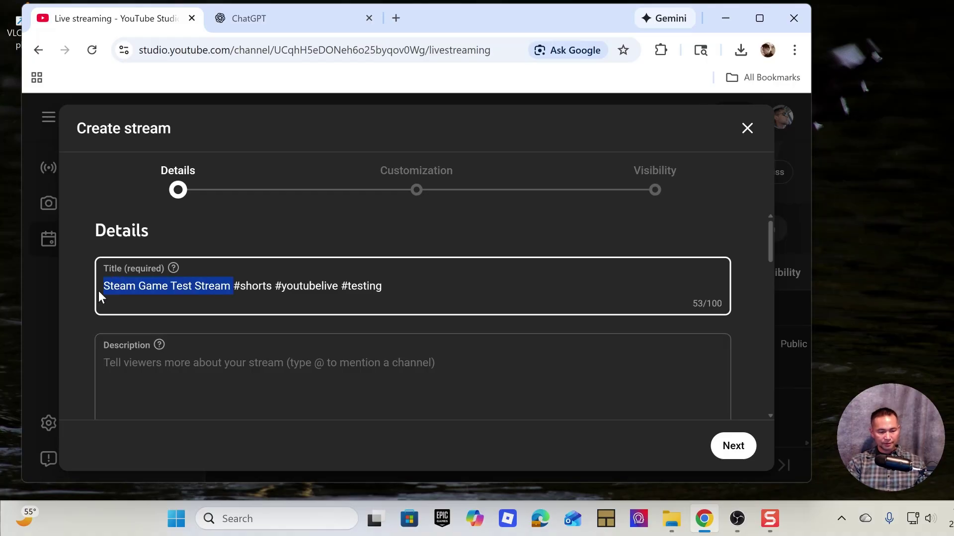
pyautogui.click(181, 389)
pyautogui.hotkey('ctrl', 'v')
# - Set the stream's category to Howto & Style
pyautogui.scroll(-3, 275, 374)
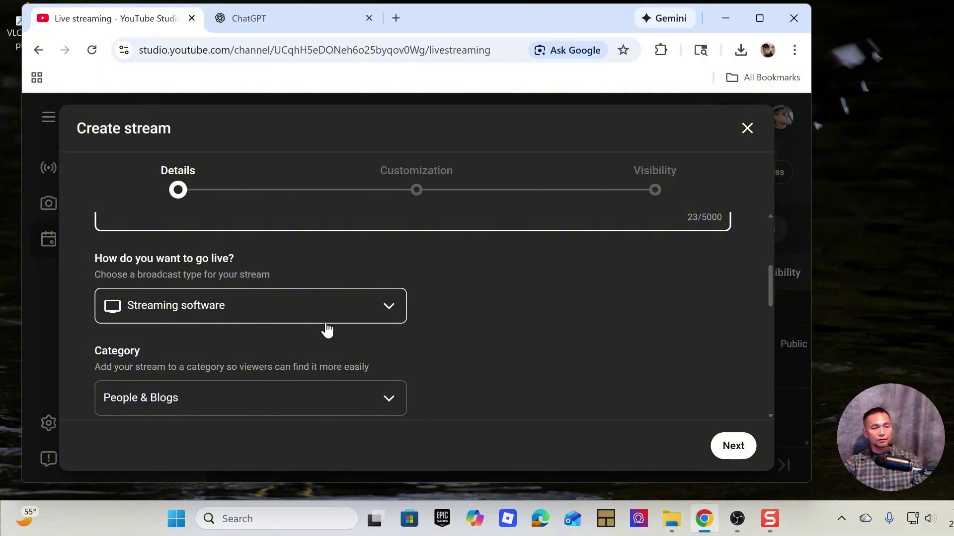
pyautogui.scroll(-2, 270, 368)
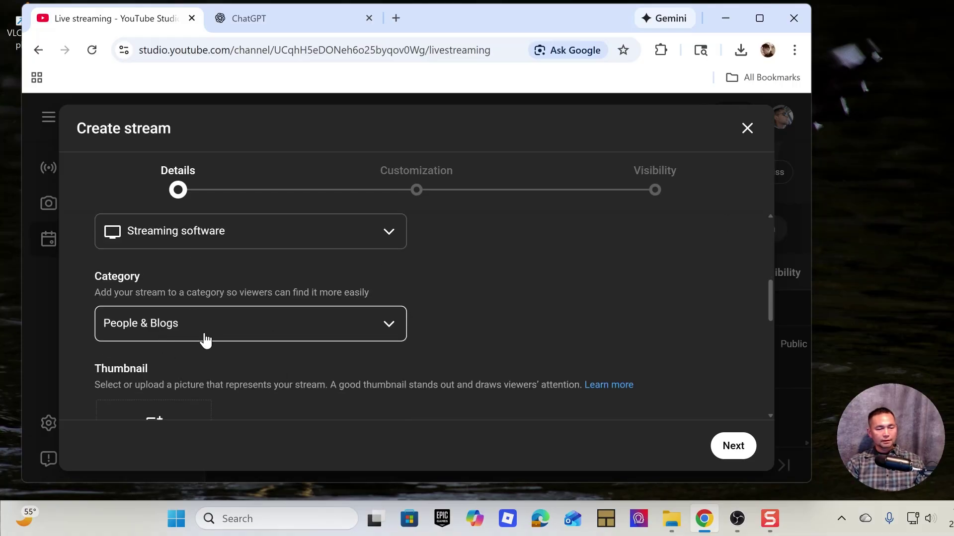
pyautogui.click(205, 335)
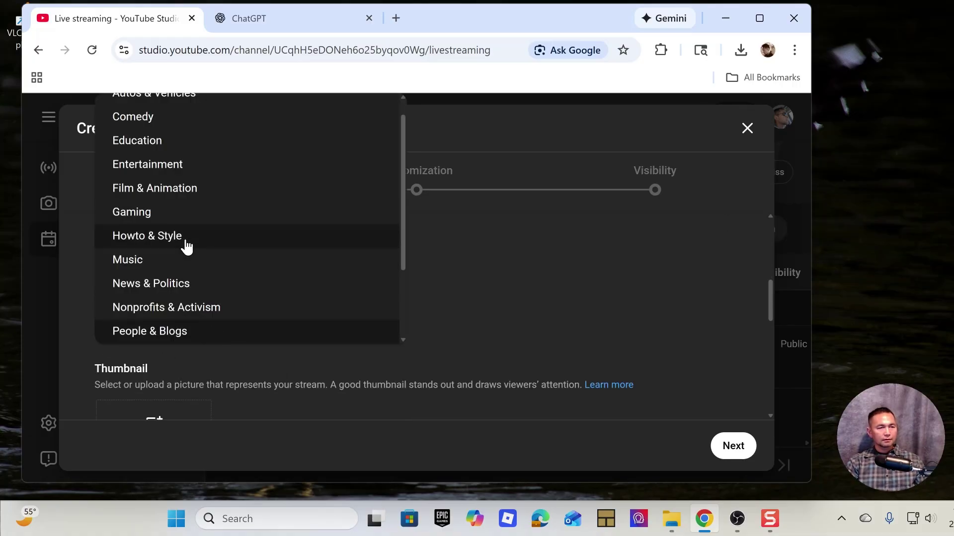
pyautogui.click(172, 242)
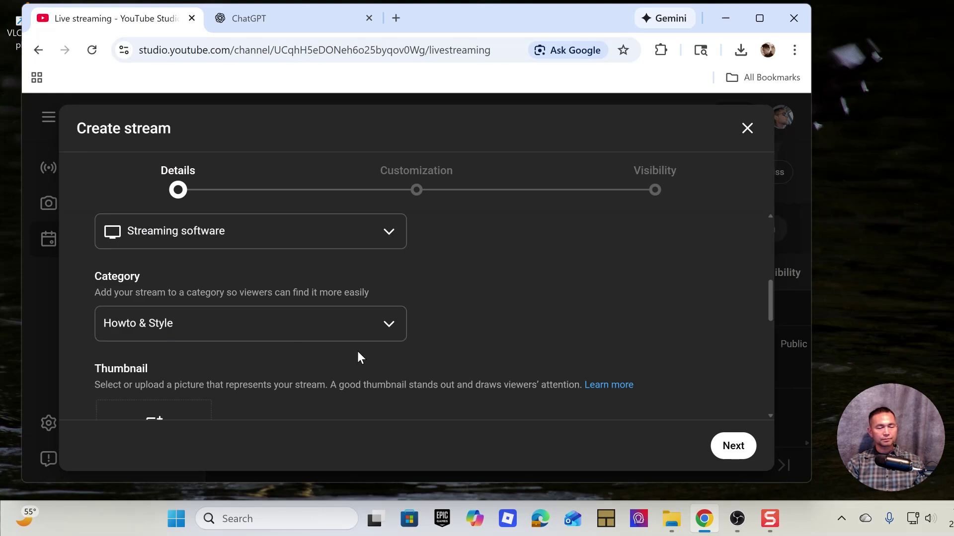
# - Upload Untitled-2.png from the Downloads folder as the stream's thumbnail
pyautogui.scroll(-2, 374, 343)
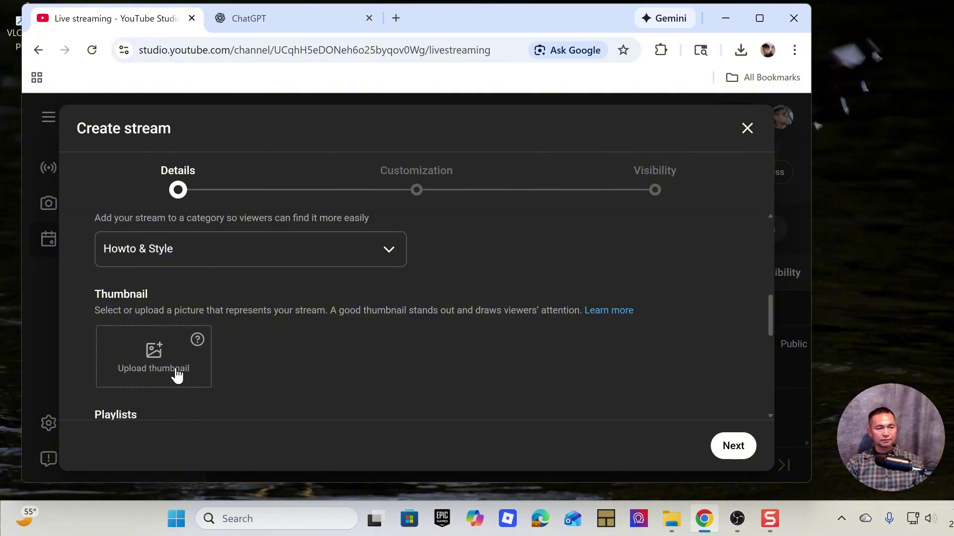
pyautogui.click(157, 368)
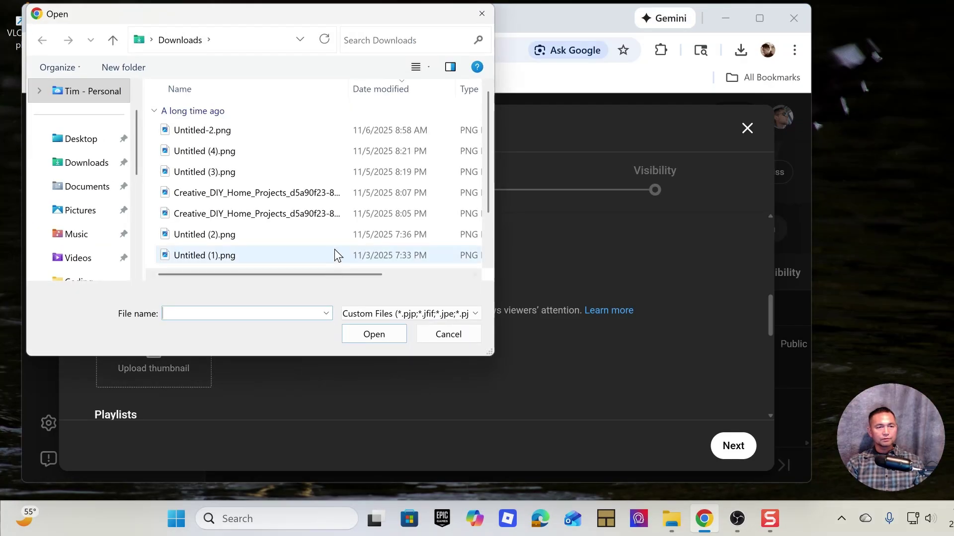
pyautogui.scroll(-1, 256, 218)
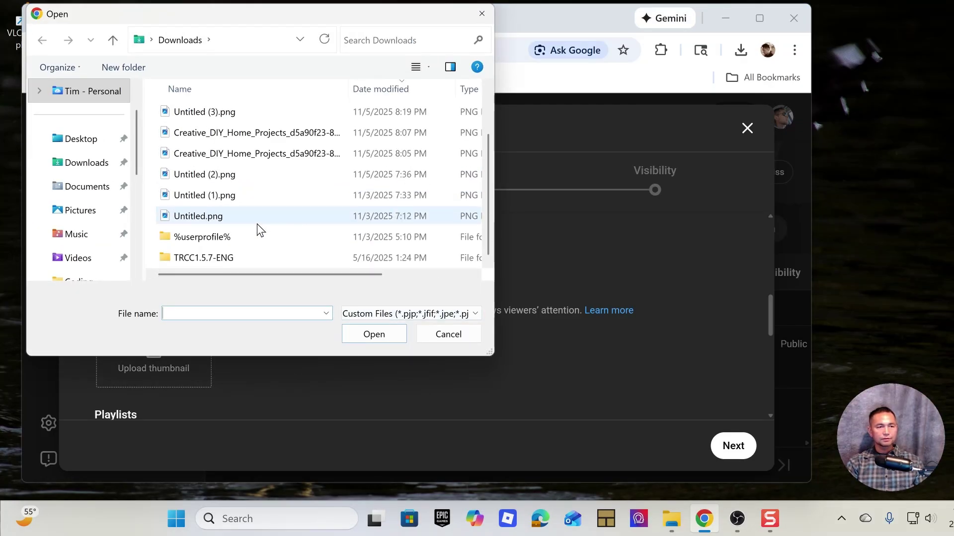
pyautogui.scroll(1, 257, 225)
pyautogui.scroll(-1, 278, 225)
pyautogui.scroll(1, 266, 223)
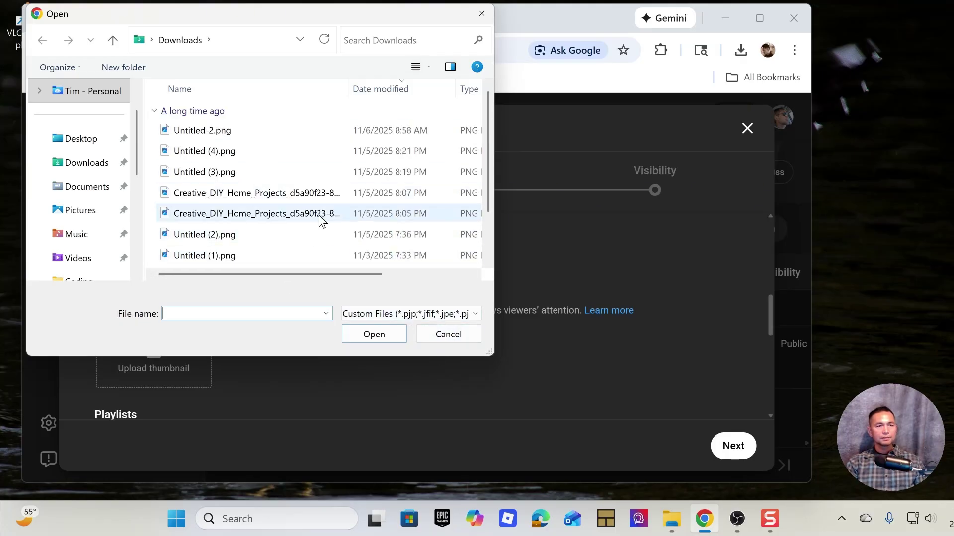
pyautogui.doubleClick(245, 130)
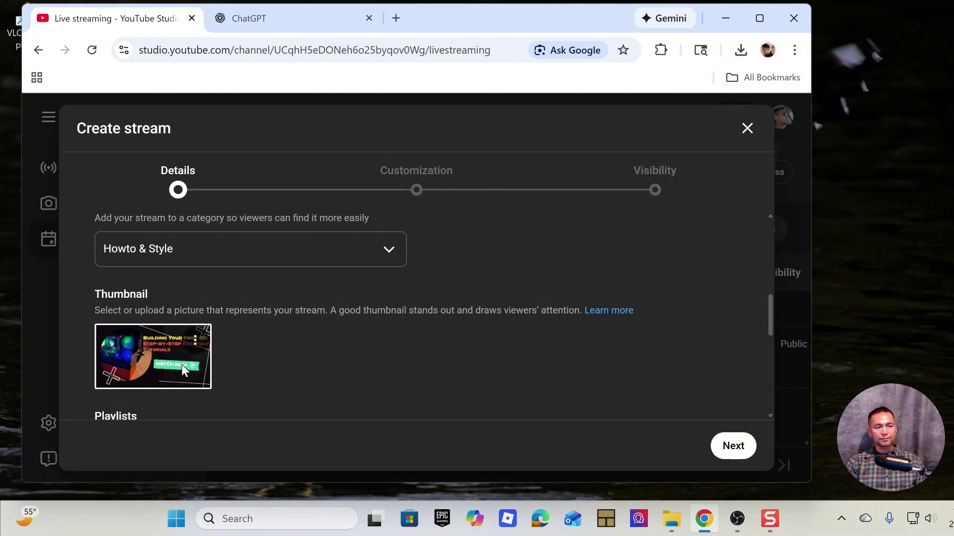
# - Add the stream to the Live playlist
pyautogui.scroll(-3, 244, 356)
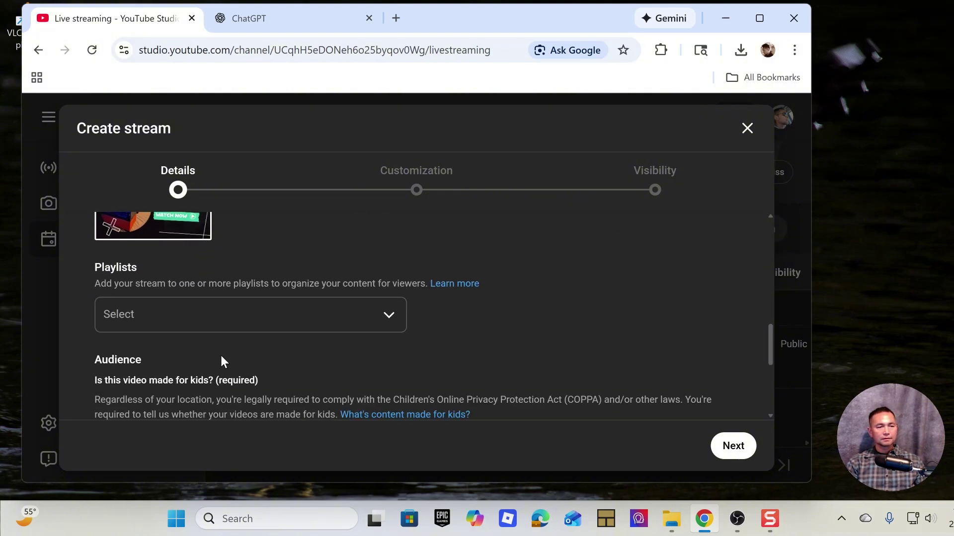
pyautogui.click(209, 326)
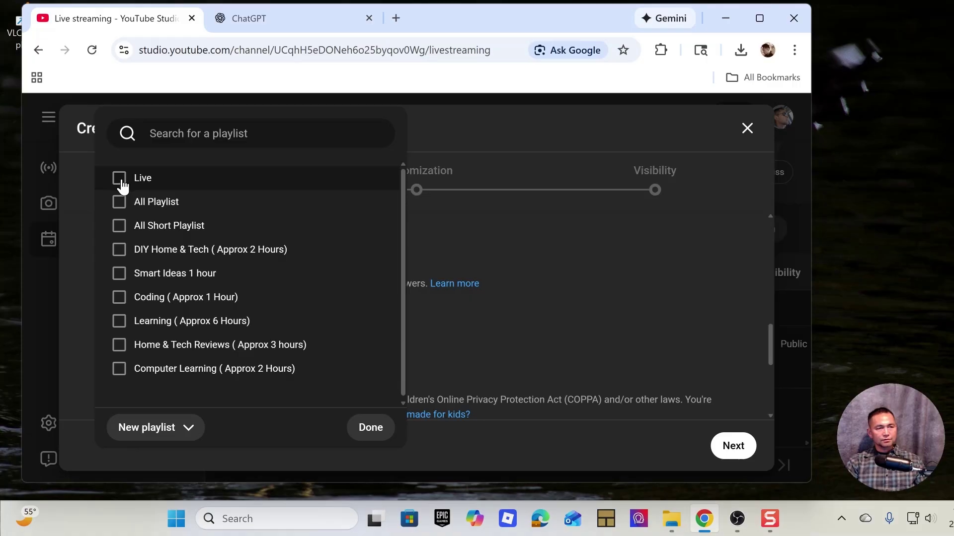
pyautogui.click(120, 178)
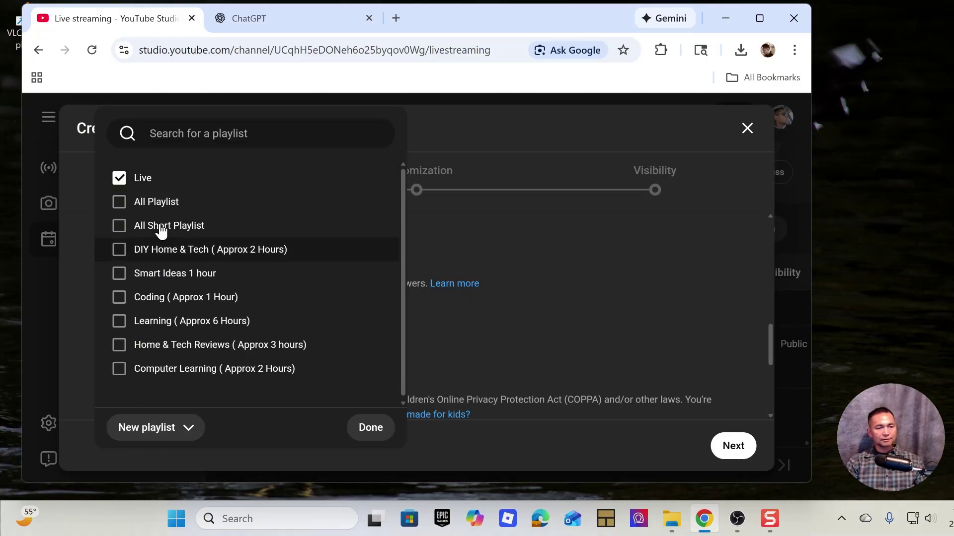
pyautogui.click(369, 431)
# - Mark the stream as not made for kids and answer No to the altered content question in the additional details
pyautogui.scroll(-3, 293, 359)
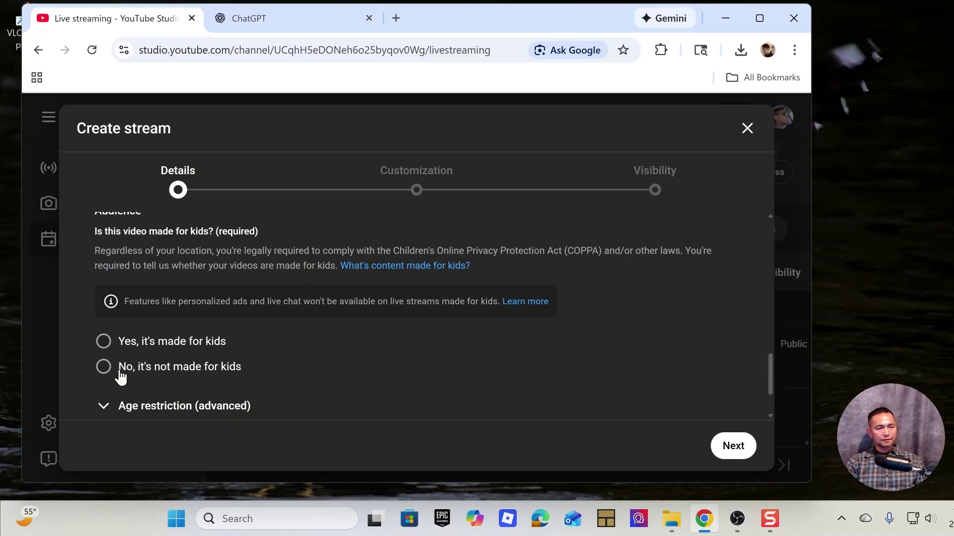
pyautogui.click(123, 372)
pyautogui.scroll(-1, 189, 380)
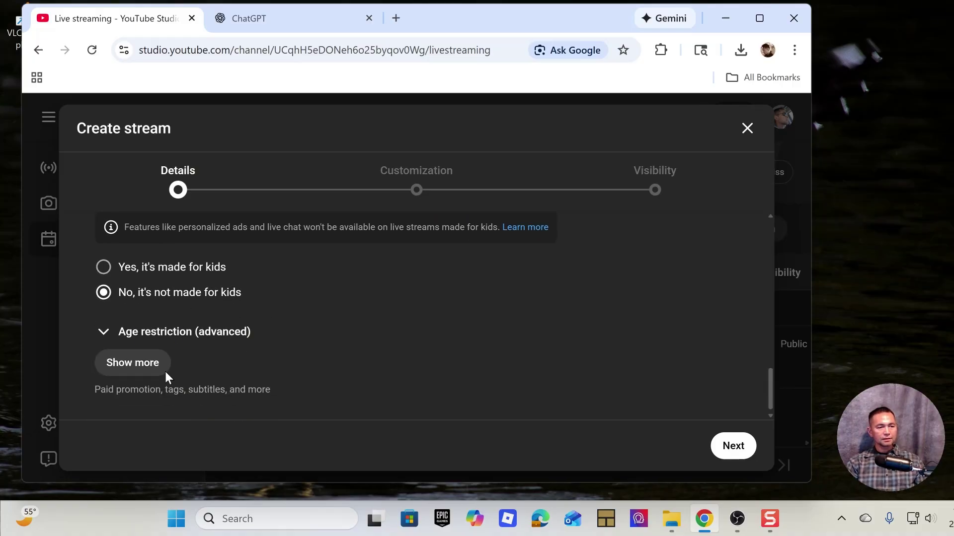
pyautogui.click(146, 368)
pyautogui.scroll(-9, 146, 367)
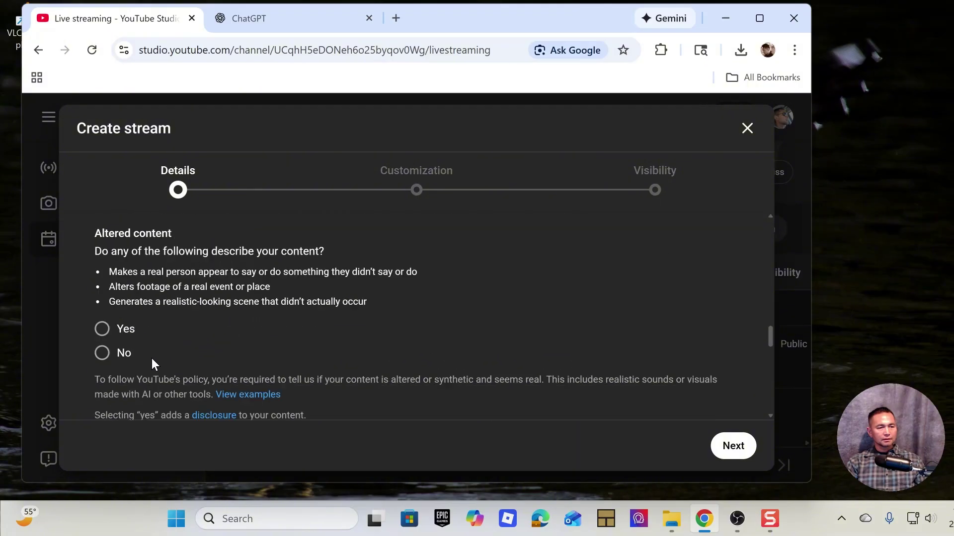
pyautogui.scroll(5, 181, 356)
pyautogui.scroll(-1, 114, 348)
pyautogui.click(106, 352)
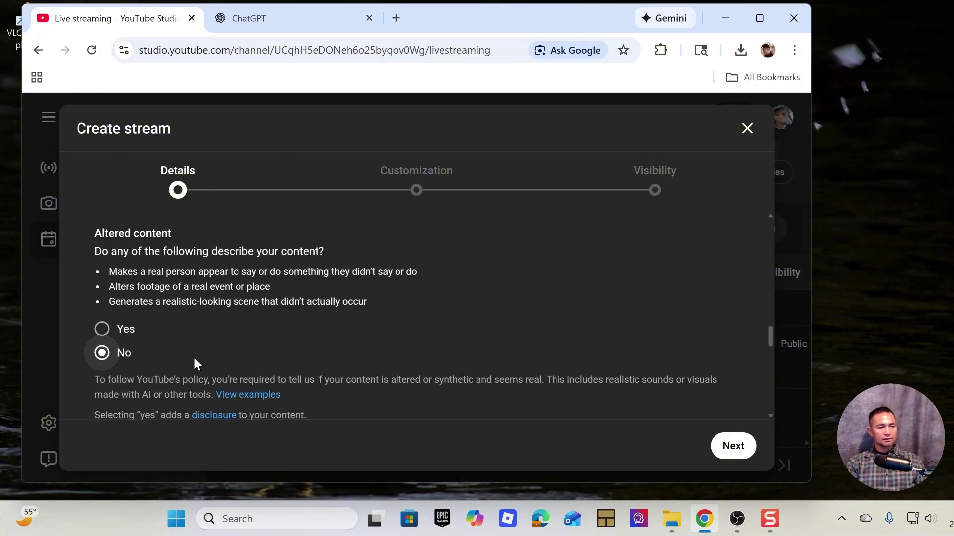
# - Open the stream's tags field for entry
pyautogui.scroll(-3, 197, 362)
pyautogui.click(153, 364)
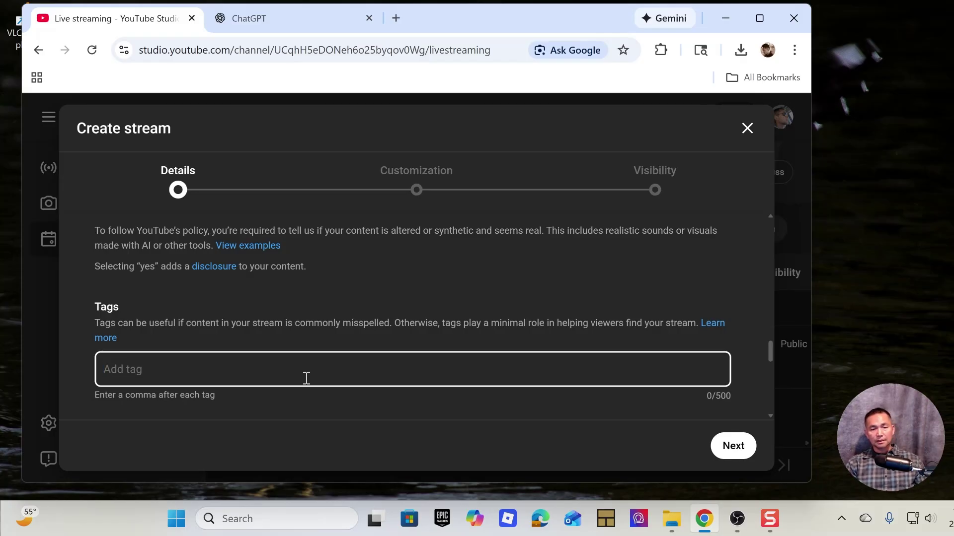
# - Advance the stream setup from Details through Customization to the Visibility page
pyautogui.click(747, 458)
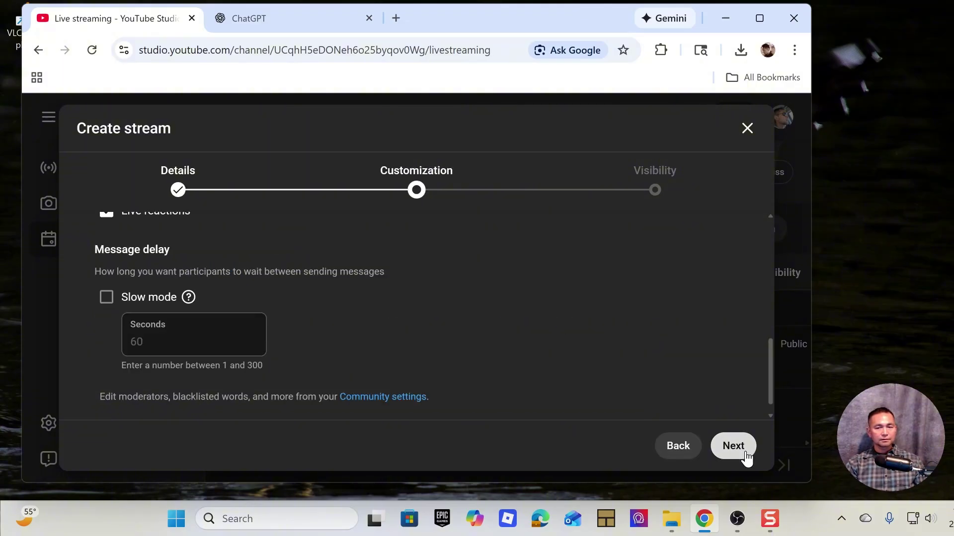
pyautogui.scroll(-1, 191, 334)
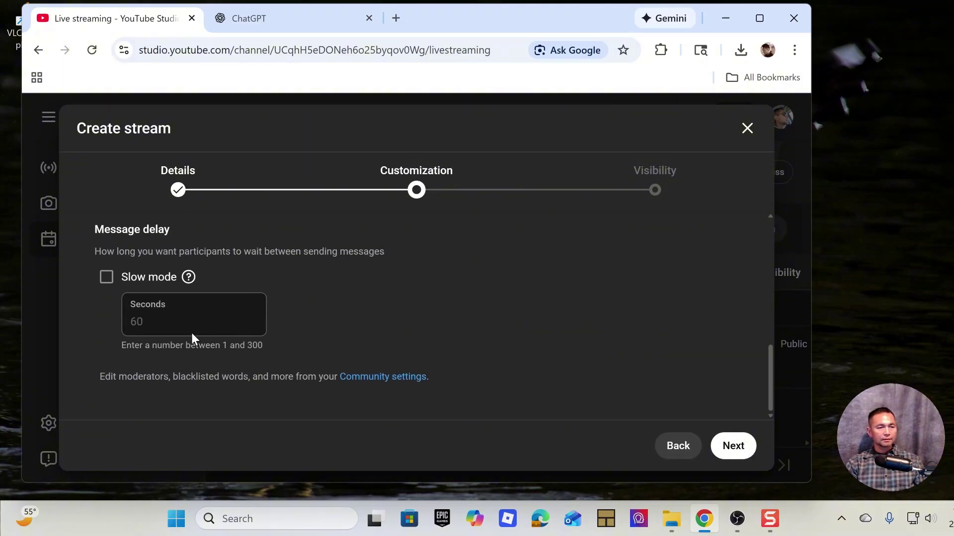
pyautogui.click(743, 453)
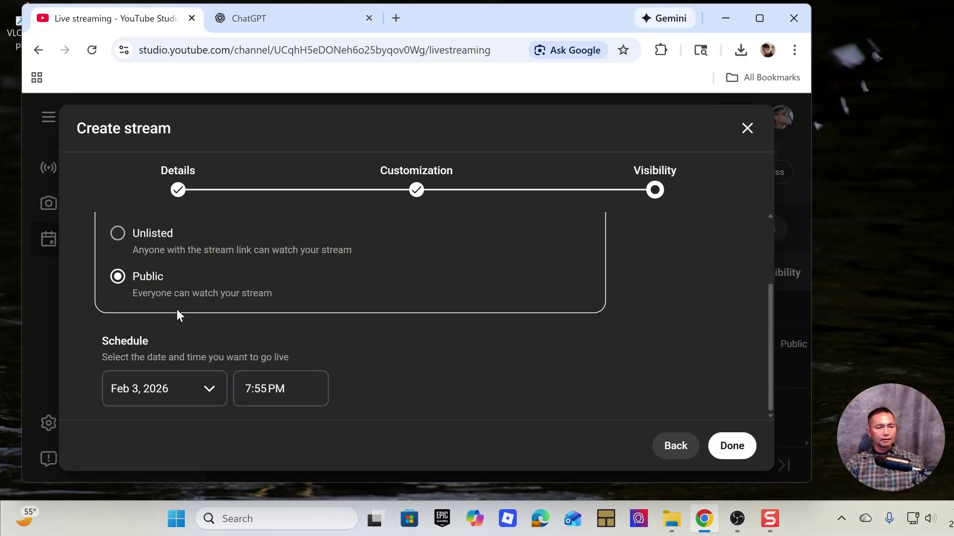
# - Examine the stream's visibility options and the scheduled date and time for going live
pyautogui.scroll(1, 179, 313)
pyautogui.scroll(-1, 187, 315)
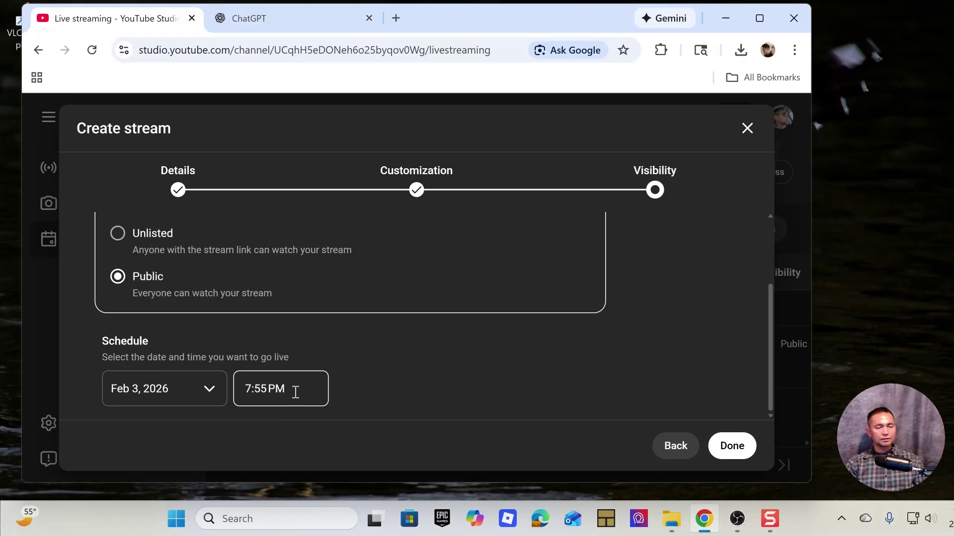
pyautogui.click(300, 391)
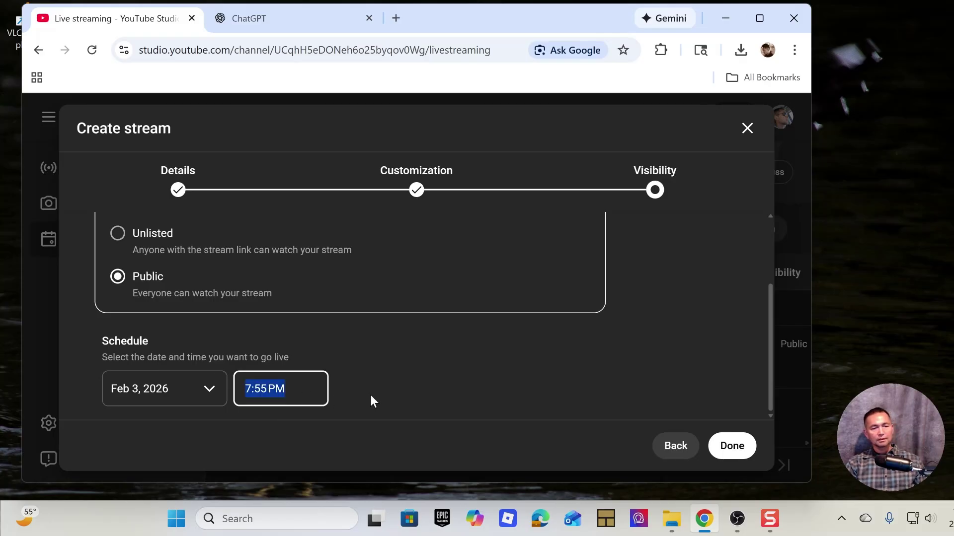
pyautogui.scroll(2, 293, 370)
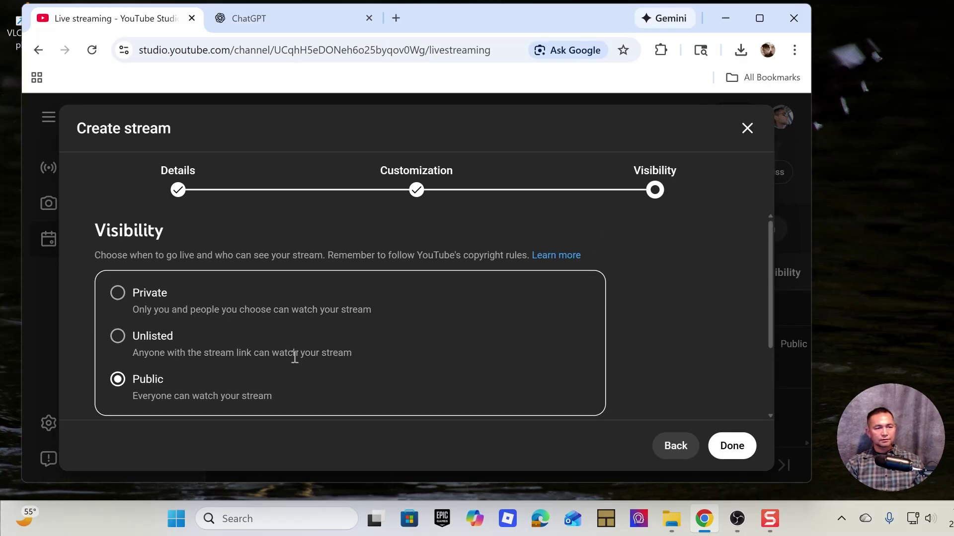
pyautogui.scroll(-2, 295, 357)
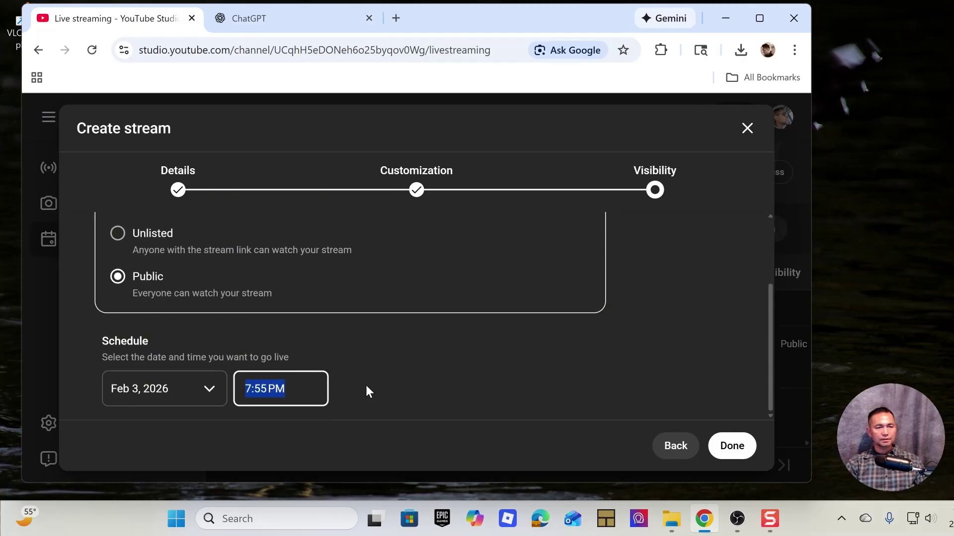
pyautogui.scroll(2, 338, 387)
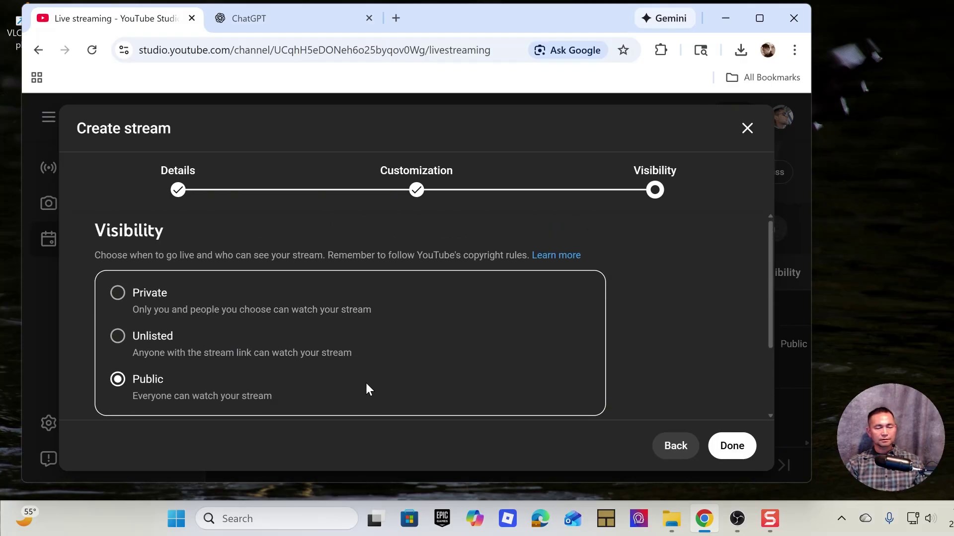
pyautogui.scroll(-2, 366, 383)
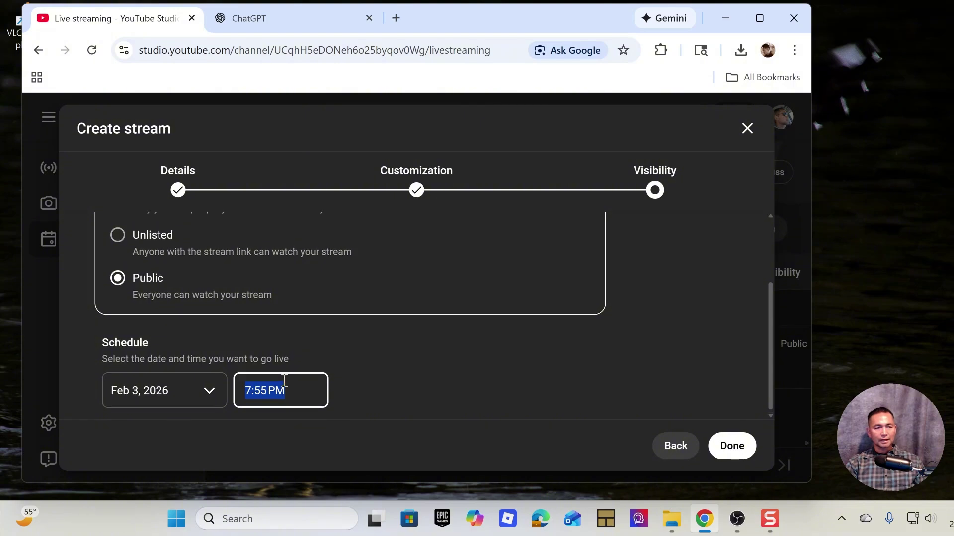
pyautogui.scroll(2, 213, 313)
pyautogui.scroll(-2, 265, 330)
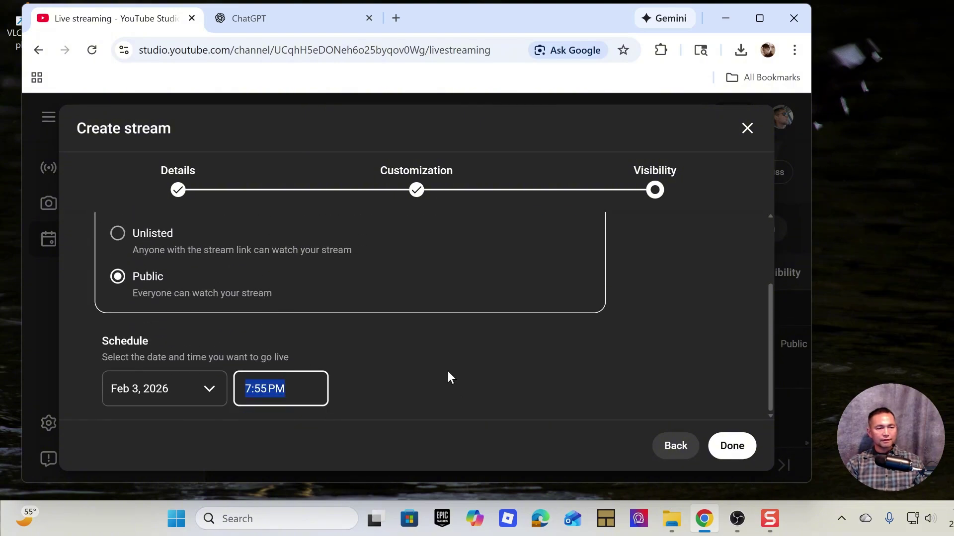
pyautogui.scroll(2, 448, 371)
# - Return to the Customization page and allow only Subscribers to send chat messages
pyautogui.click(674, 450)
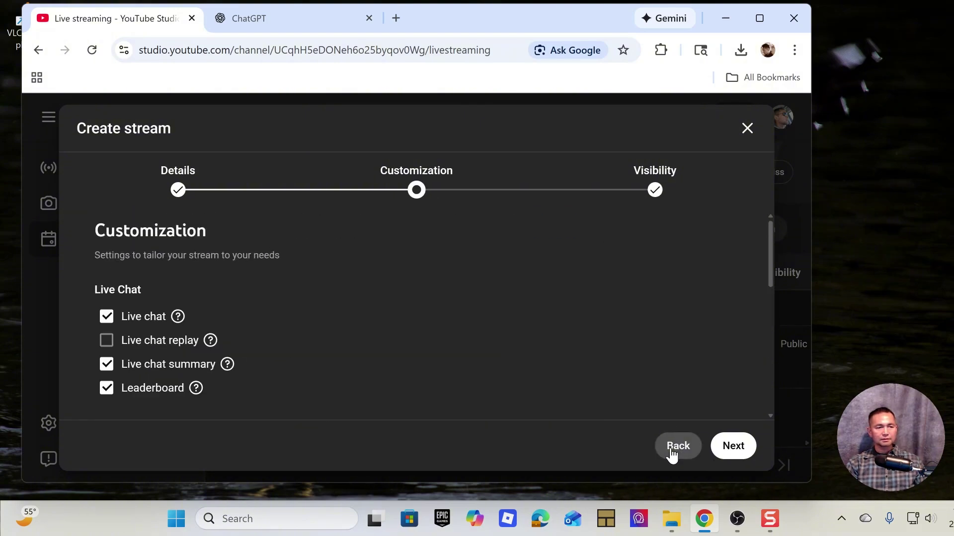
pyautogui.scroll(-1, 172, 332)
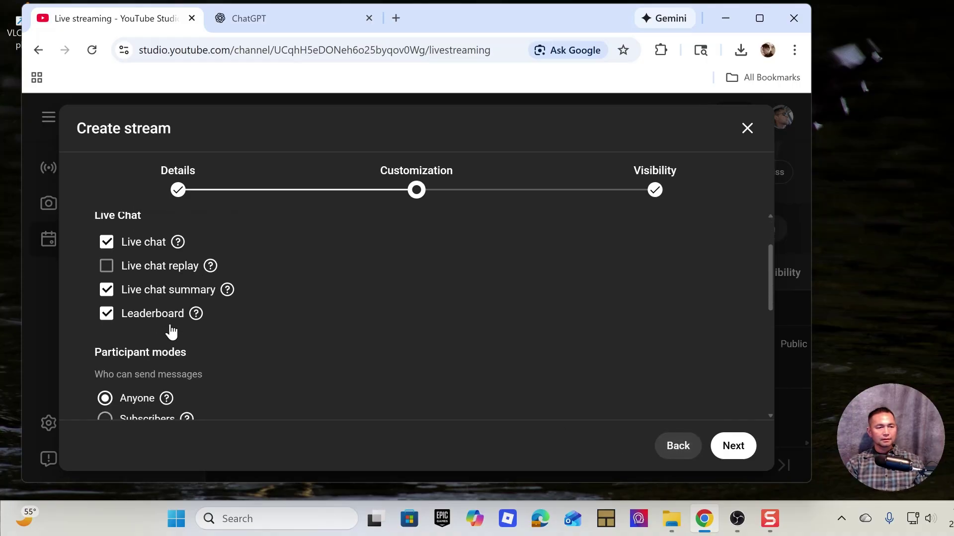
pyautogui.scroll(-1, 155, 287)
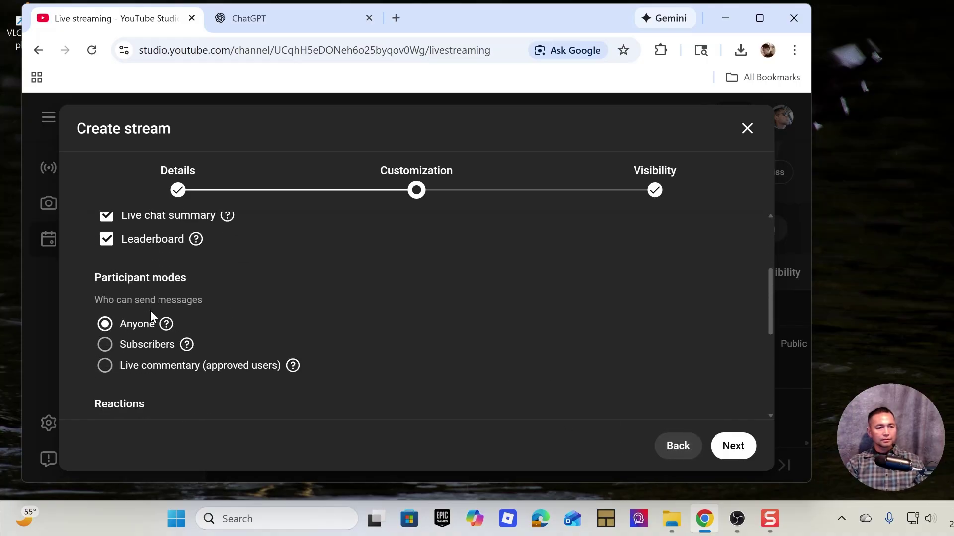
pyautogui.click(104, 349)
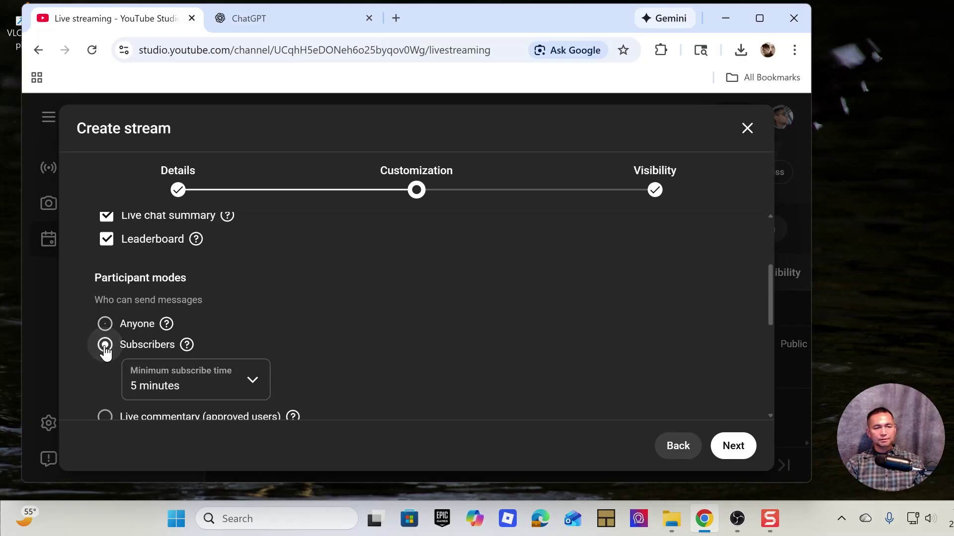
pyautogui.scroll(-1, 261, 368)
pyautogui.scroll(1, 219, 359)
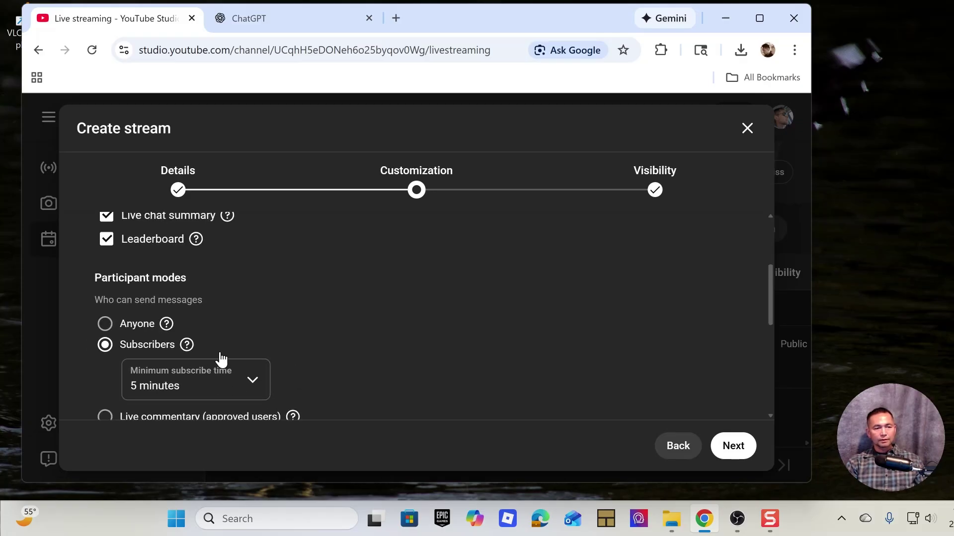
# - Check the minimum subscribe time, reactions and message delay settings, and proceed to the Visibility page
pyautogui.scroll(-1, 199, 390)
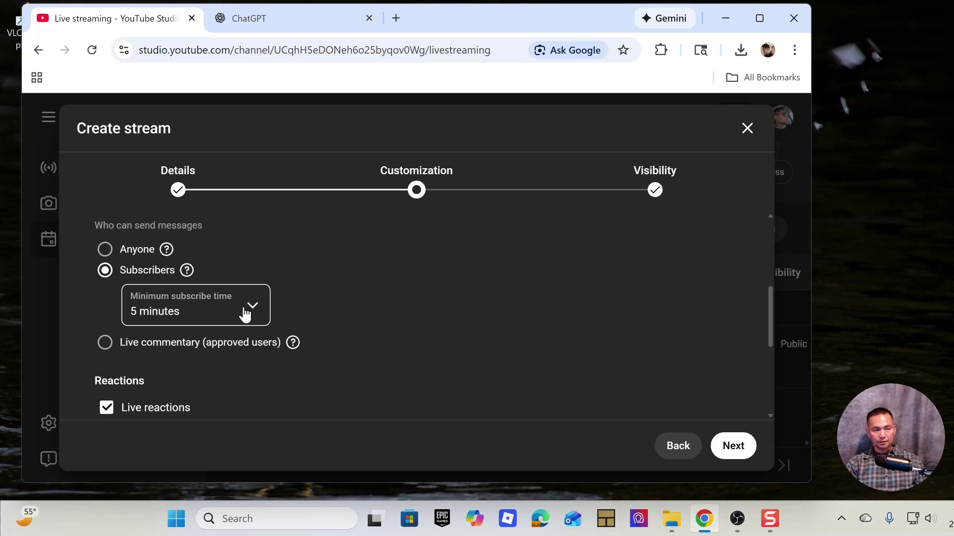
pyautogui.scroll(-2, 249, 318)
pyautogui.scroll(-2, 164, 318)
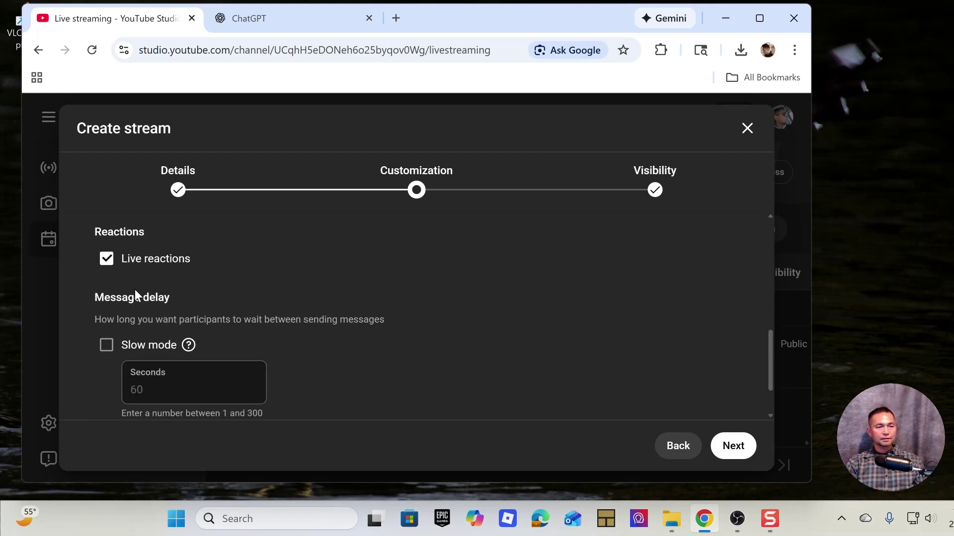
pyautogui.scroll(-1, 135, 294)
pyautogui.click(732, 447)
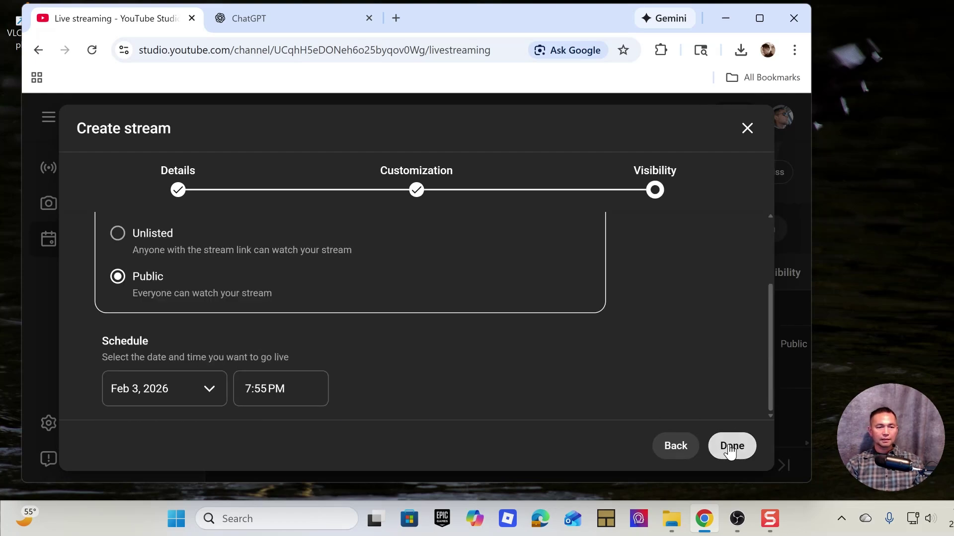
# - Set the stream's scheduled date to Feb 4, 2026
pyautogui.scroll(2, 529, 377)
pyautogui.scroll(-2, 524, 382)
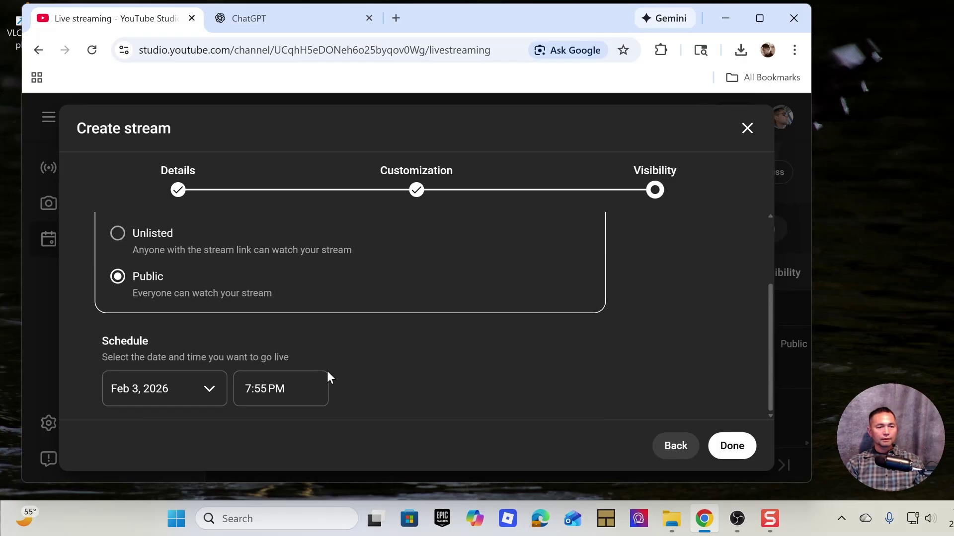
pyautogui.click(277, 390)
pyautogui.click(217, 399)
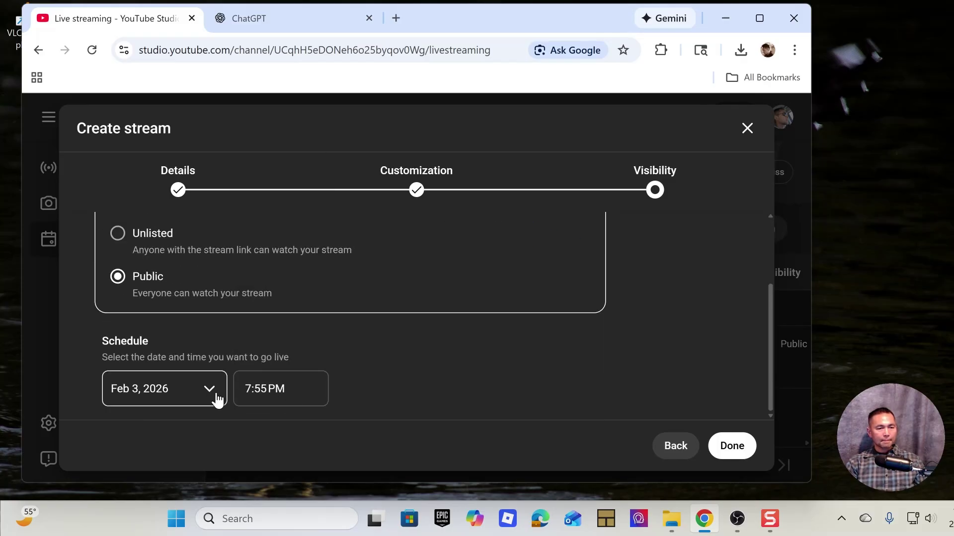
pyautogui.click(217, 399)
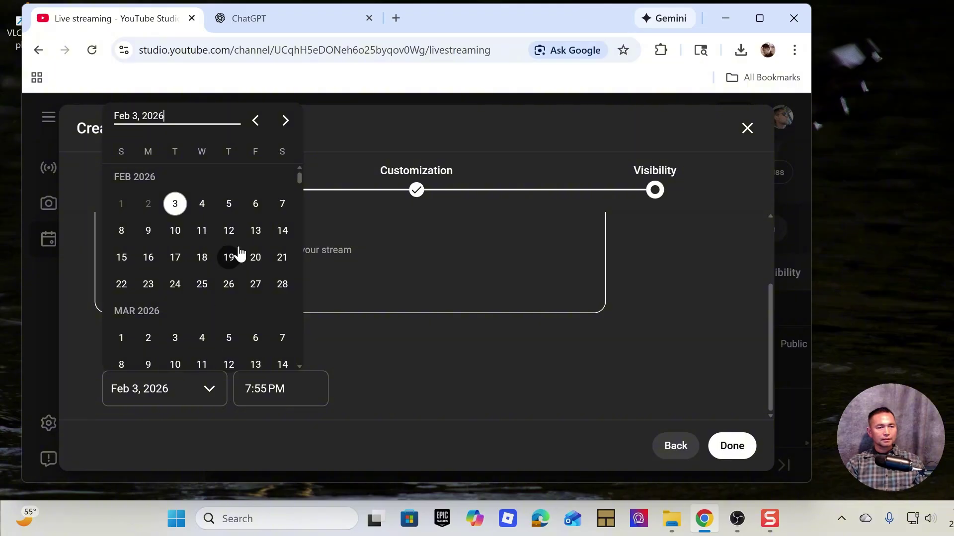
pyautogui.click(208, 210)
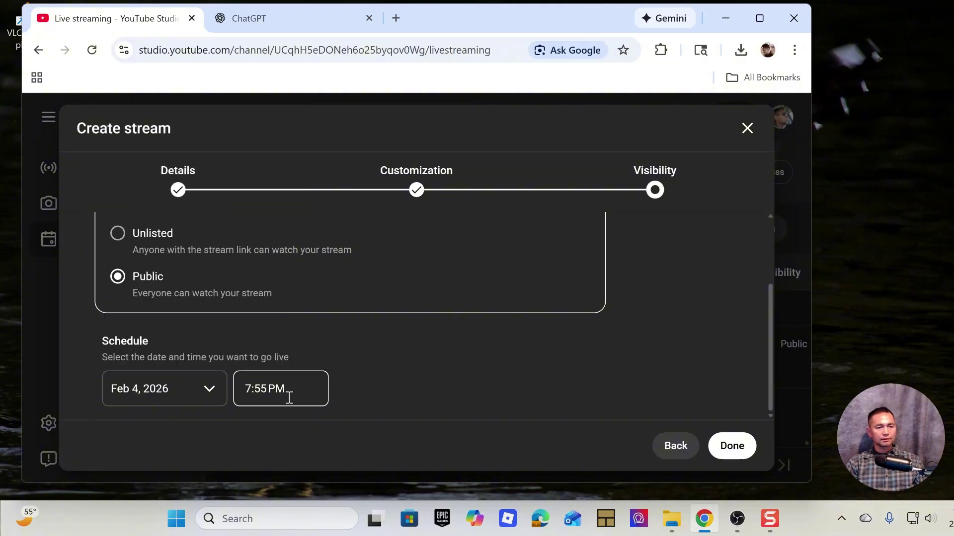
# - Recheck the visibility and schedule settings and finish creating the stream
pyautogui.scroll(2, 224, 340)
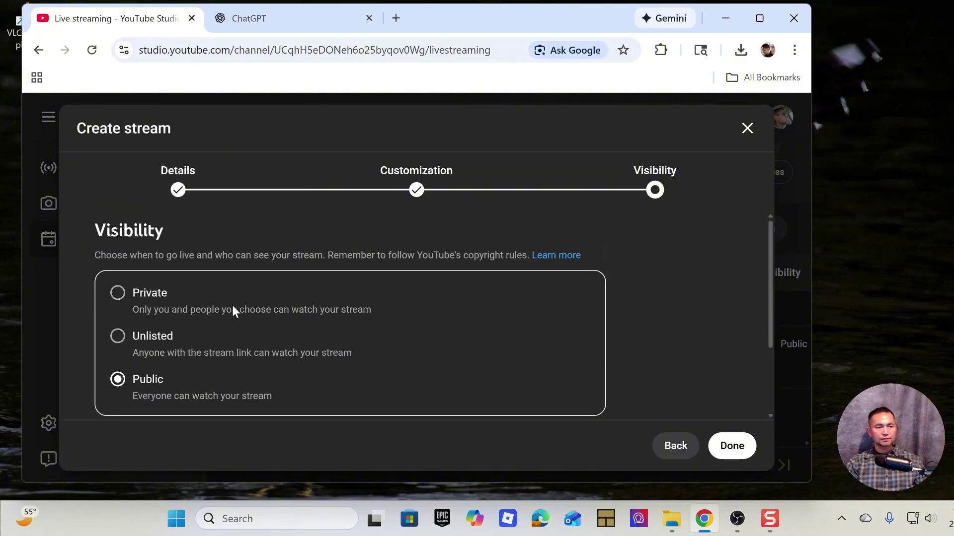
pyautogui.scroll(-2, 232, 309)
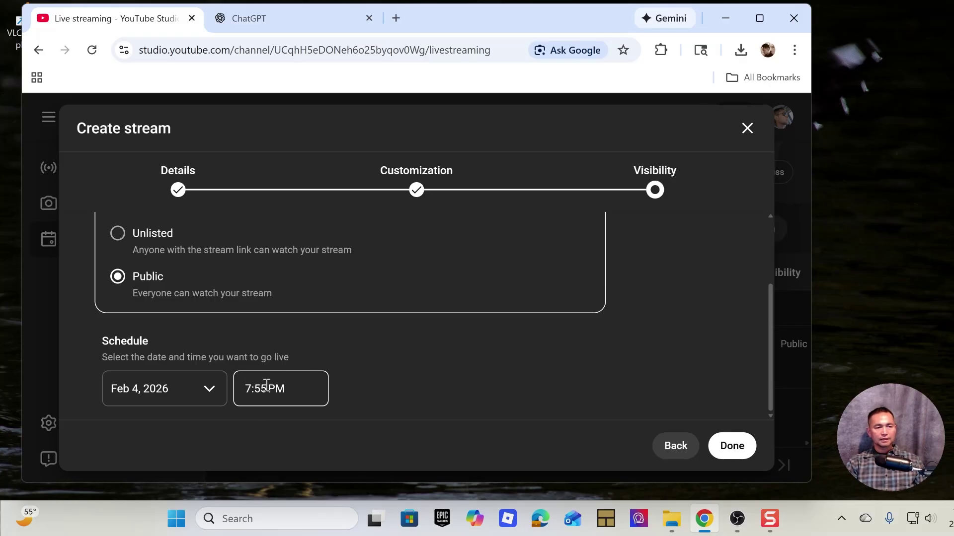
pyautogui.click(731, 450)
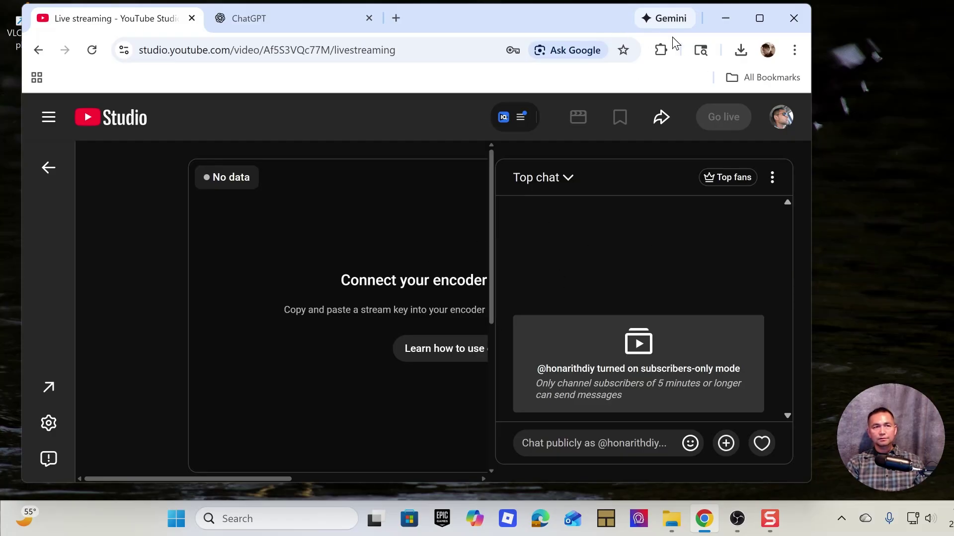
# - Switch to OBS, try to start streaming, and open the settings from the missing stream key warning
pyautogui.click(727, 19)
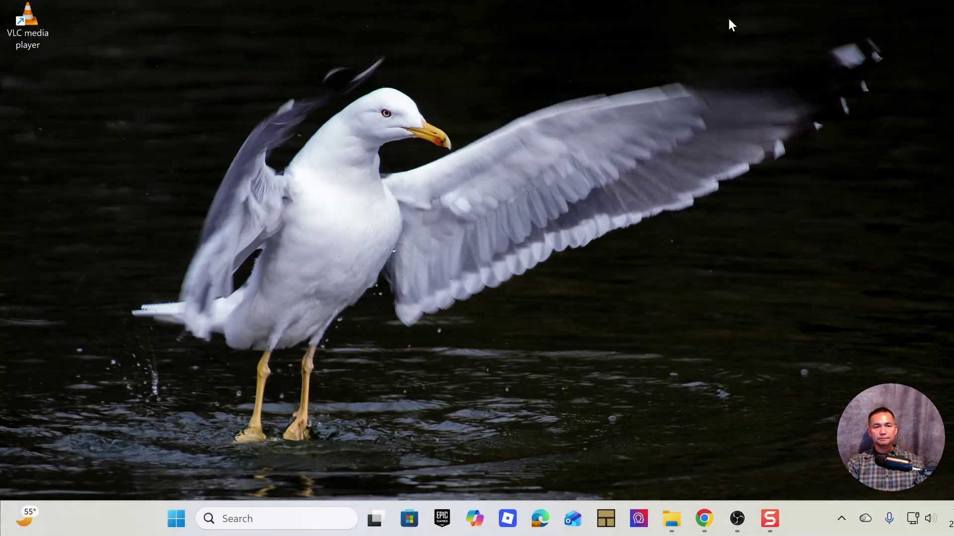
pyautogui.click(737, 519)
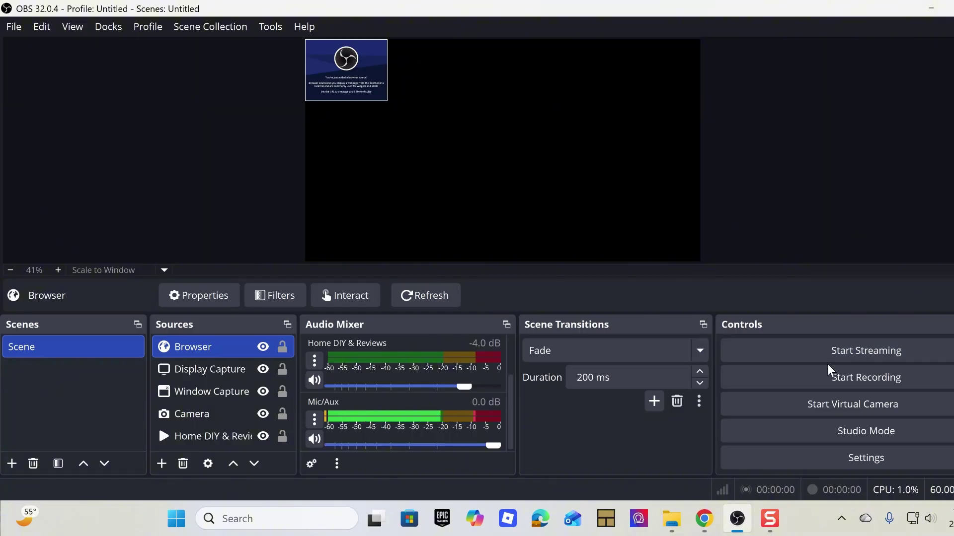
pyautogui.click(858, 354)
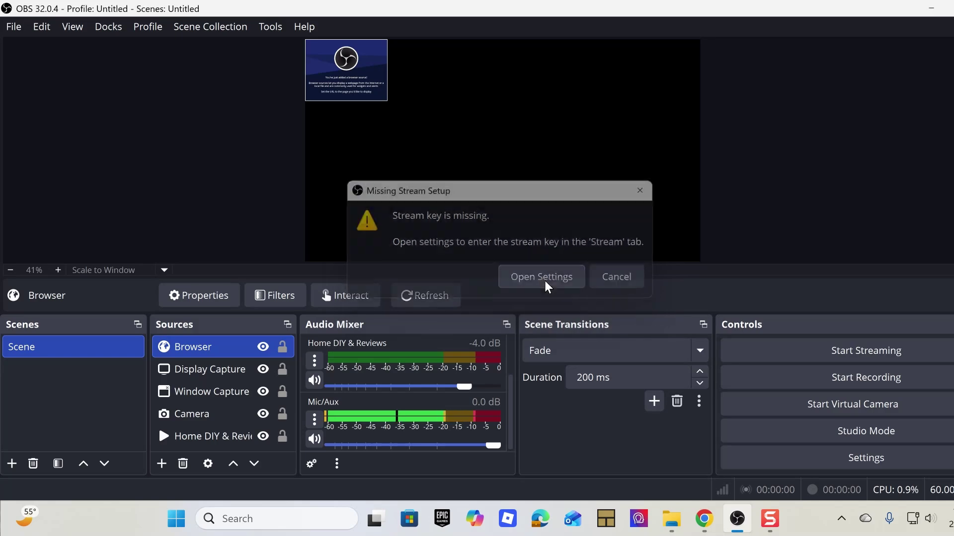
pyautogui.click(544, 279)
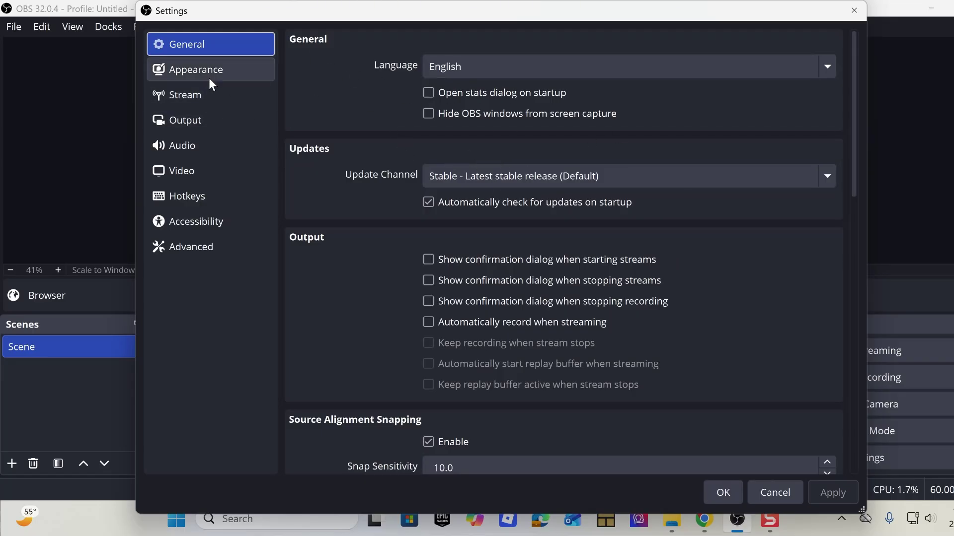
# - Open the Stream settings and choose YouTube - RTMPS as the streaming service
pyautogui.scroll(-2, 475, 159)
pyautogui.scroll(2, 475, 158)
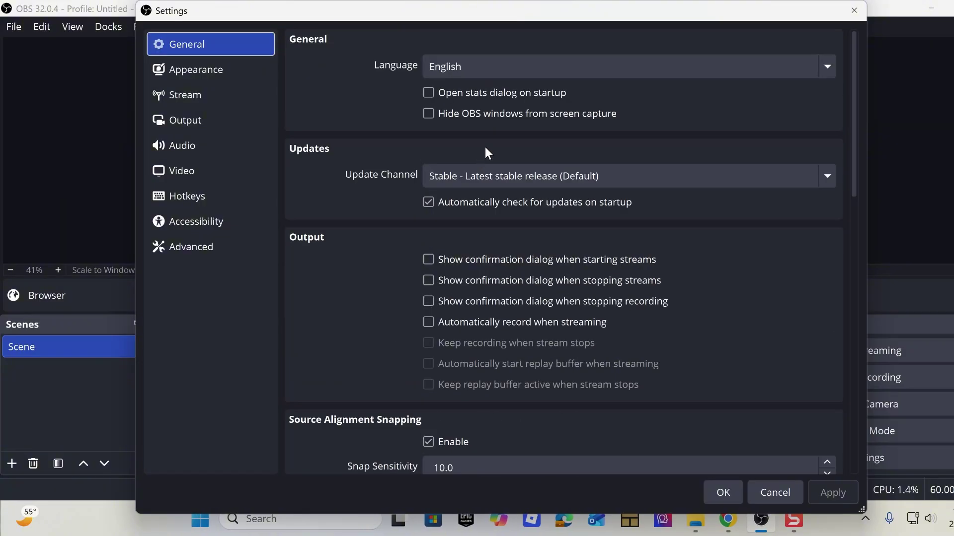
pyautogui.click(184, 69)
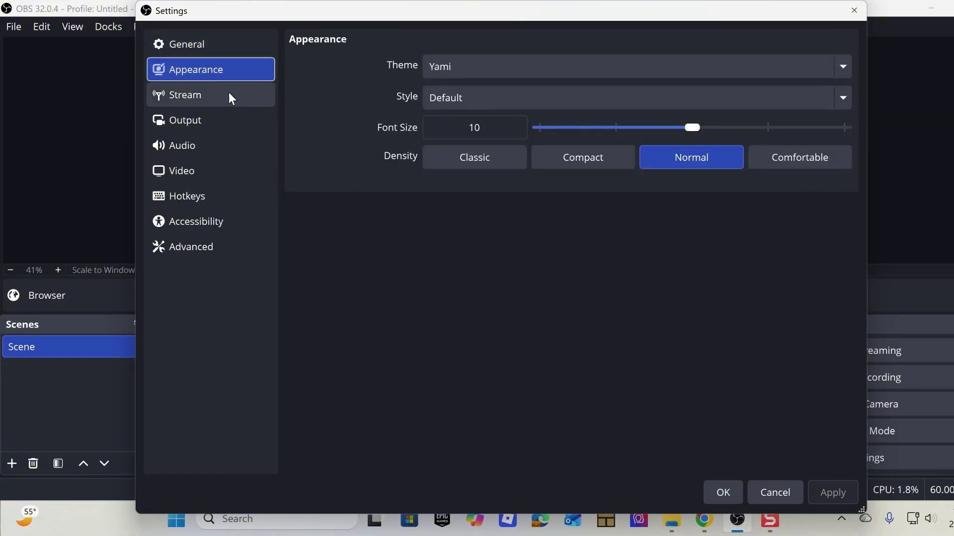
pyautogui.click(207, 95)
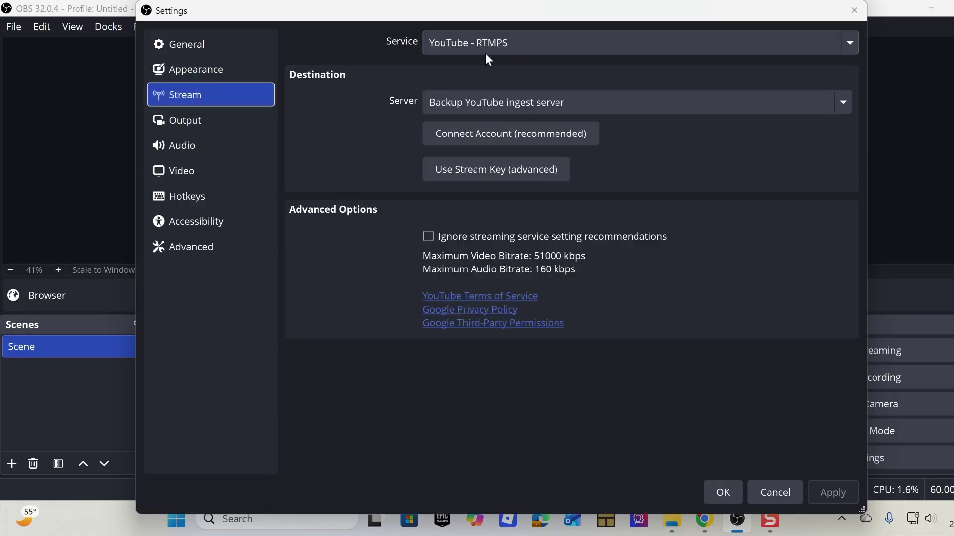
pyautogui.click(522, 47)
pyautogui.click(494, 110)
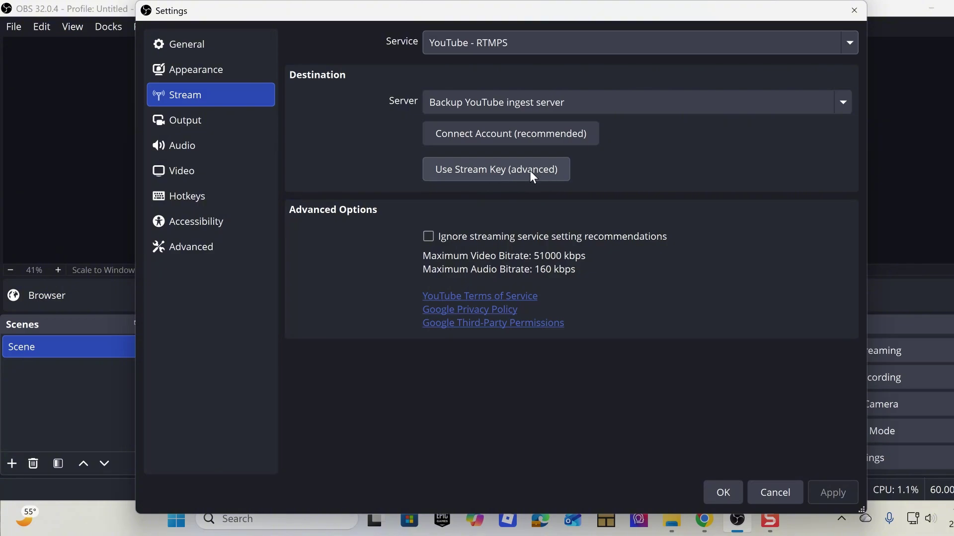
pyautogui.click(539, 146)
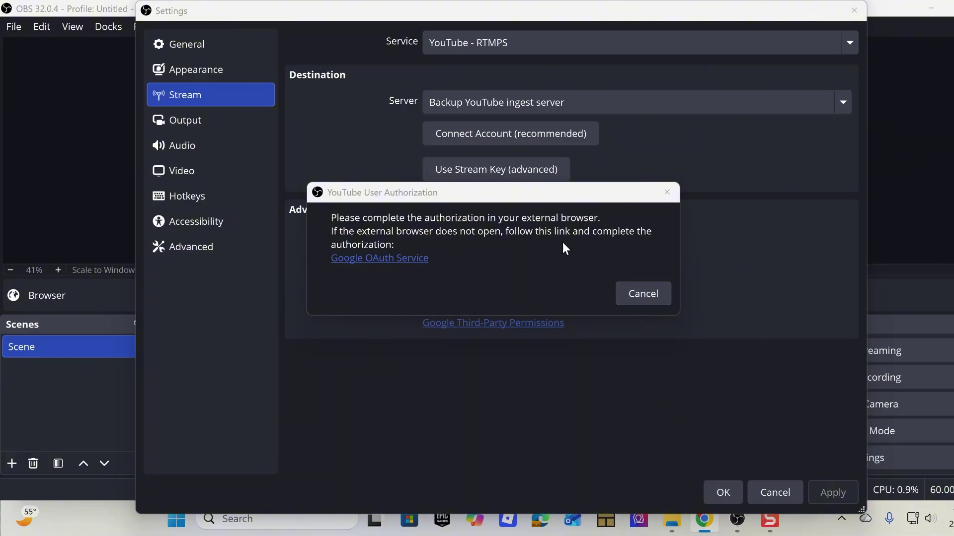
pyautogui.moveTo(575, 189); pyautogui.dragTo(493, 75)
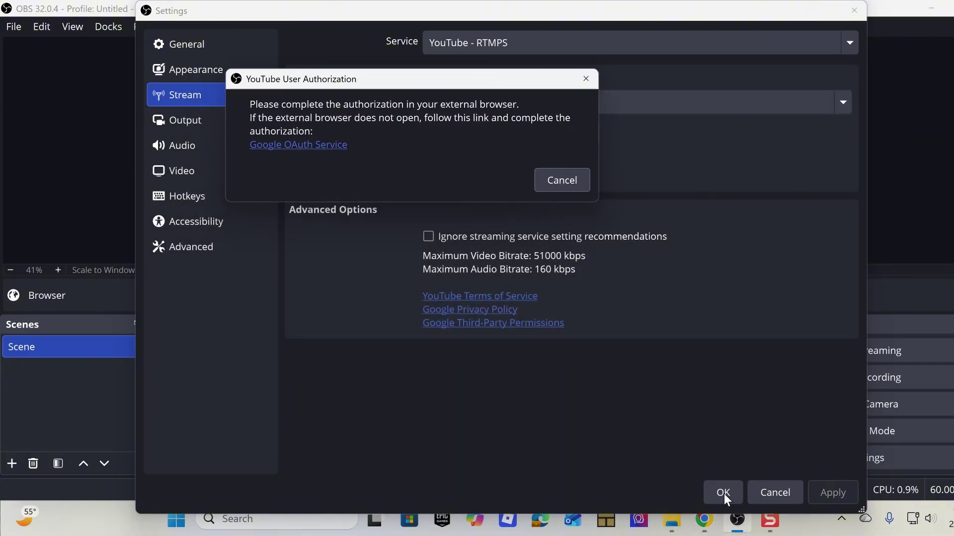
pyautogui.click(702, 525)
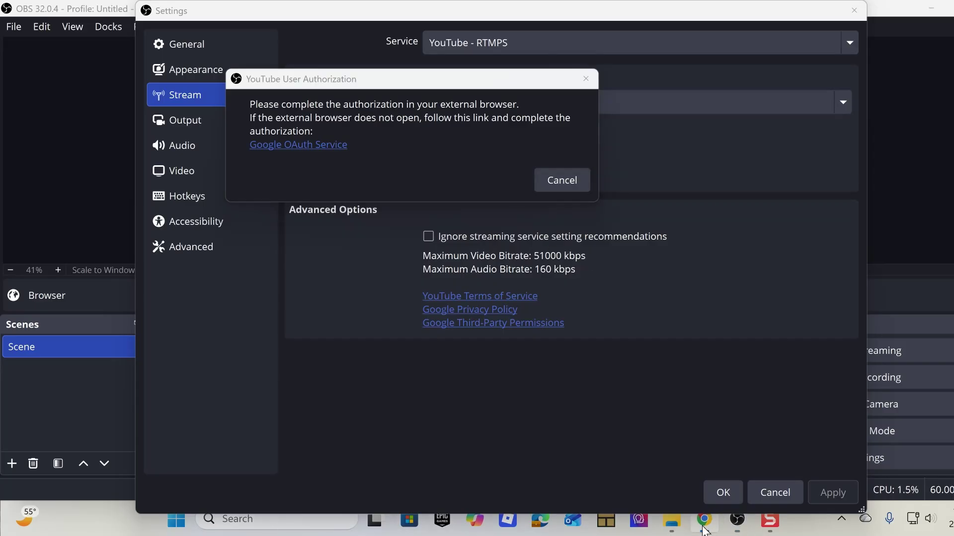
pyautogui.moveTo(533, 71); pyautogui.dragTo(648, 168)
pyautogui.click(705, 273)
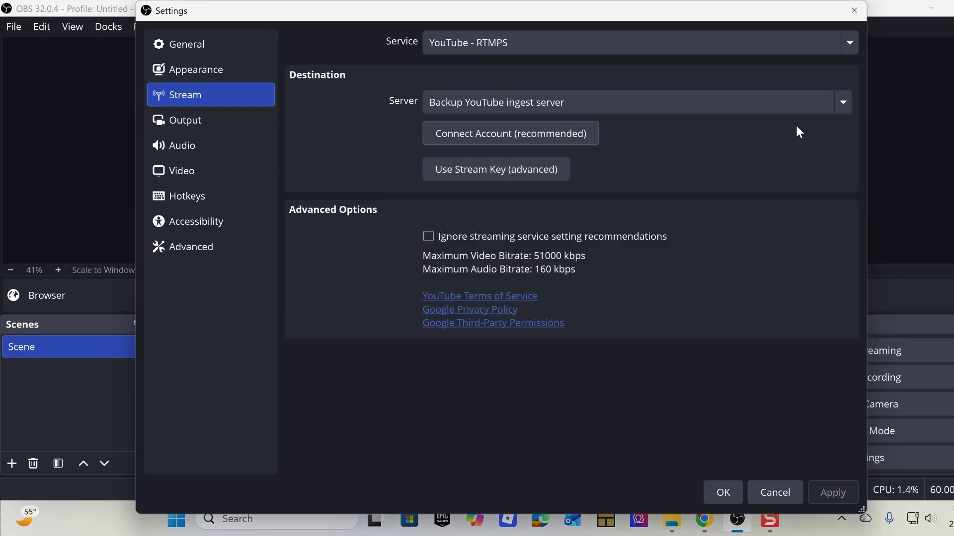
pyautogui.moveTo(802, 18); pyautogui.dragTo(772, 40)
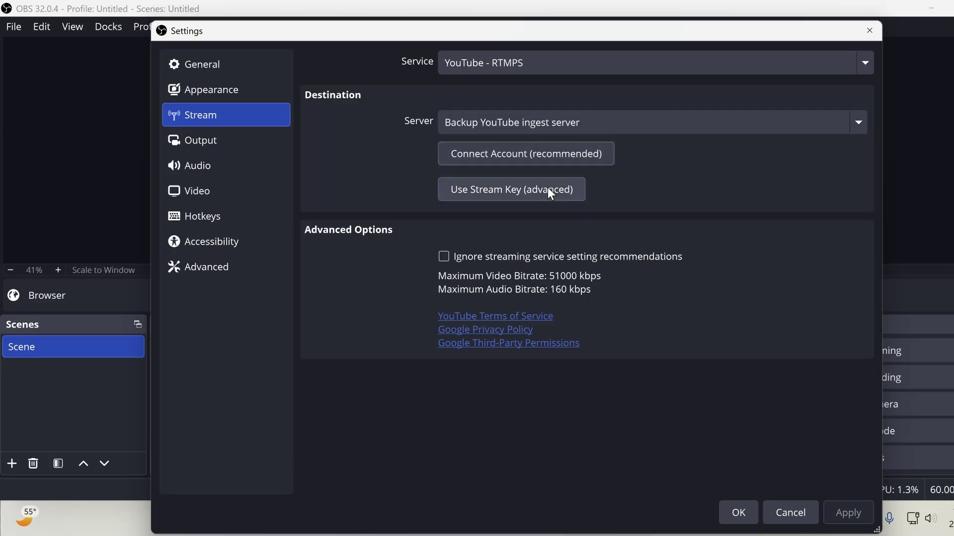
pyautogui.click(559, 158)
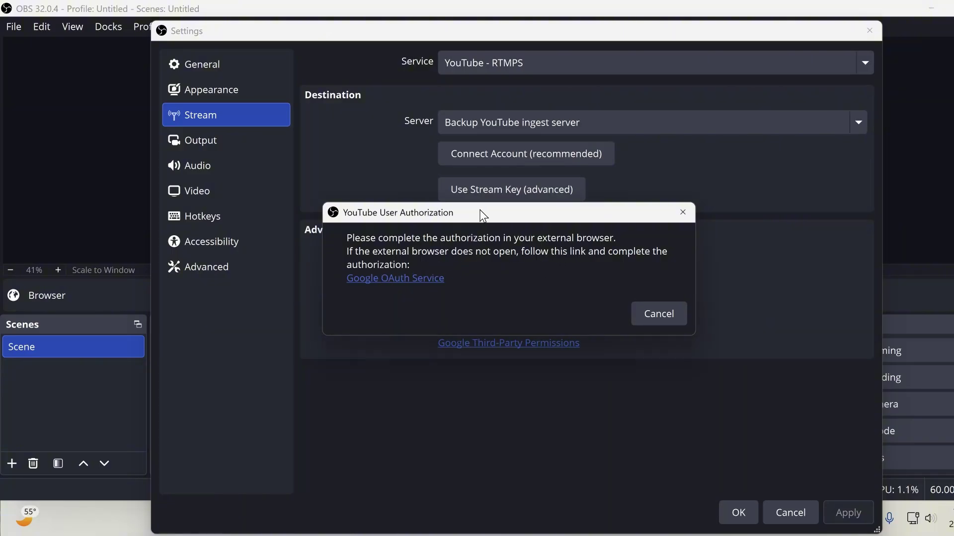
pyautogui.moveTo(481, 213); pyautogui.dragTo(571, 157)
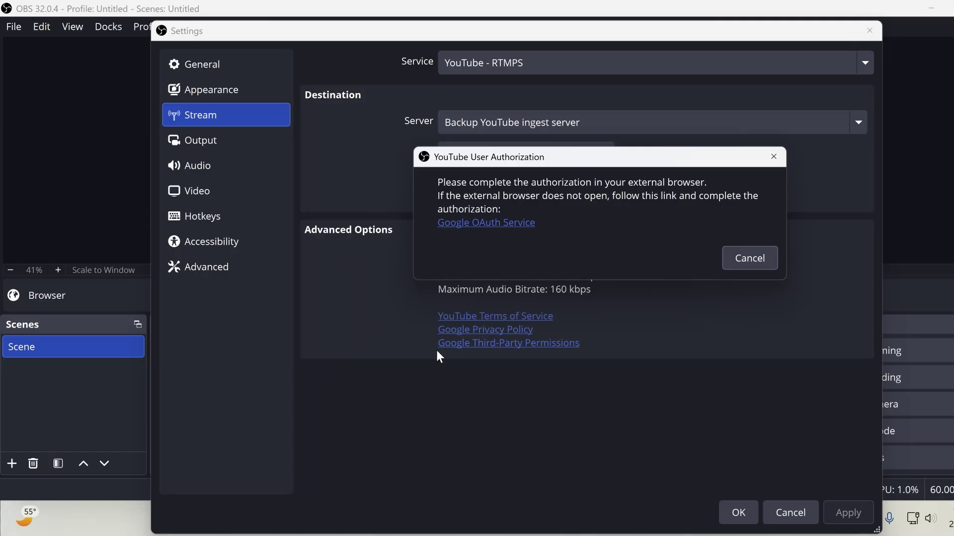
pyautogui.click(104, 7)
pyautogui.moveTo(602, 149); pyautogui.dragTo(547, 126)
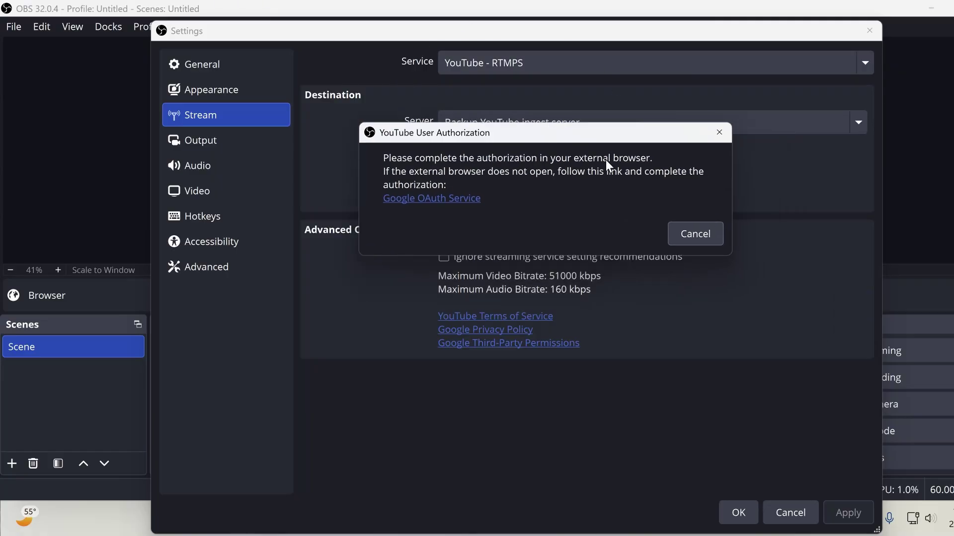
pyautogui.click(694, 239)
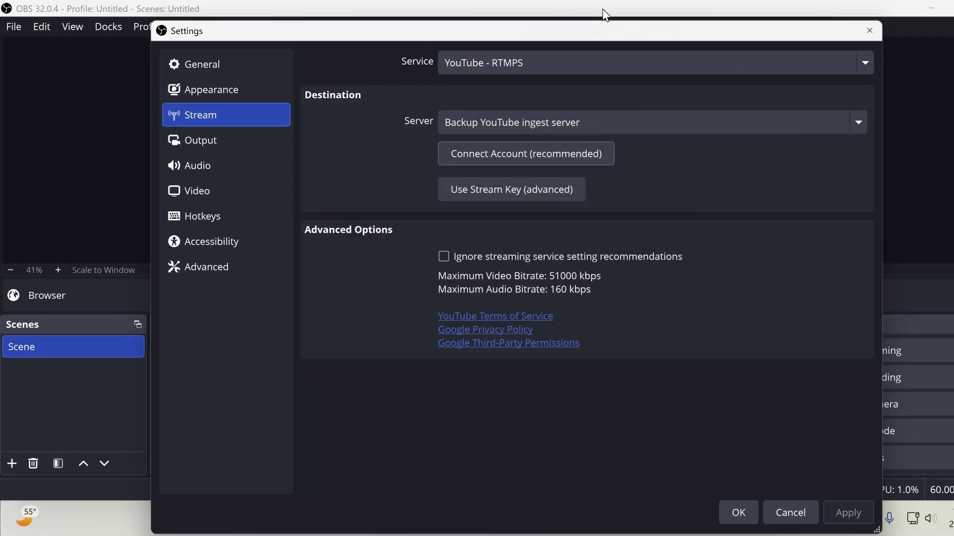
pyautogui.click(791, 513)
# - Minimise the browser and move and shrink the OBS window until it fits fully on the desktop
pyautogui.moveTo(703, 9); pyautogui.dragTo(693, 109)
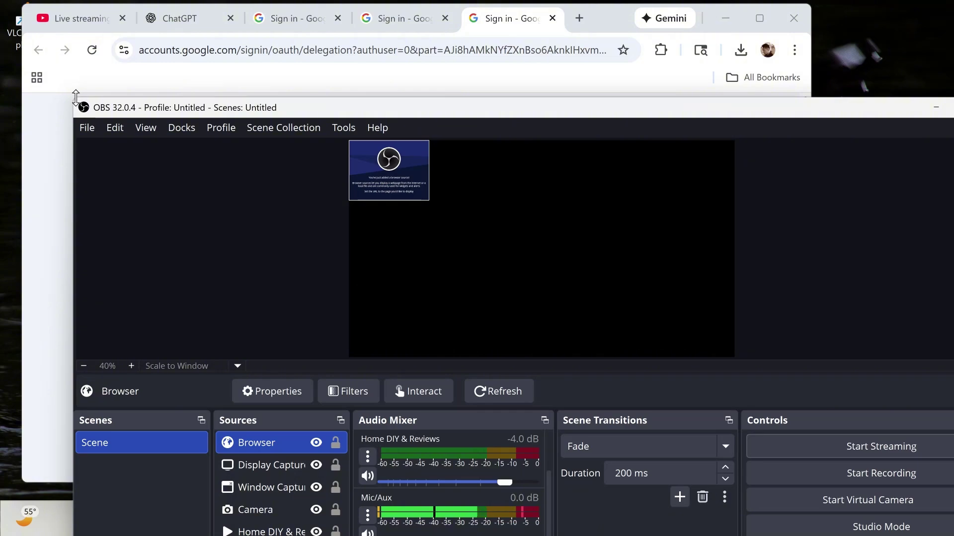
pyautogui.moveTo(73, 102); pyautogui.dragTo(316, 133)
pyautogui.moveTo(504, 108); pyautogui.dragTo(160, 30)
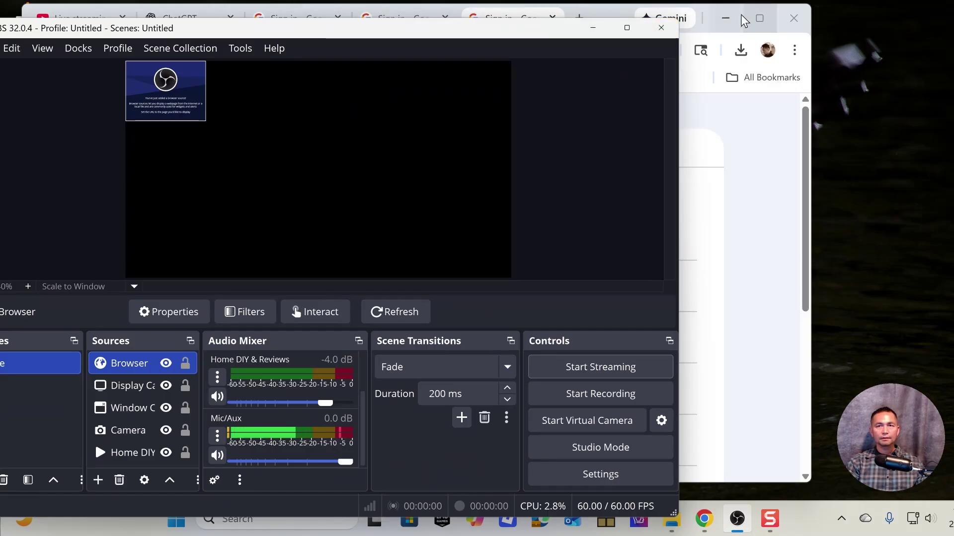
pyautogui.click(726, 19)
pyautogui.moveTo(513, 32); pyautogui.dragTo(585, 24)
pyautogui.moveTo(745, 500); pyautogui.dragTo(756, 472)
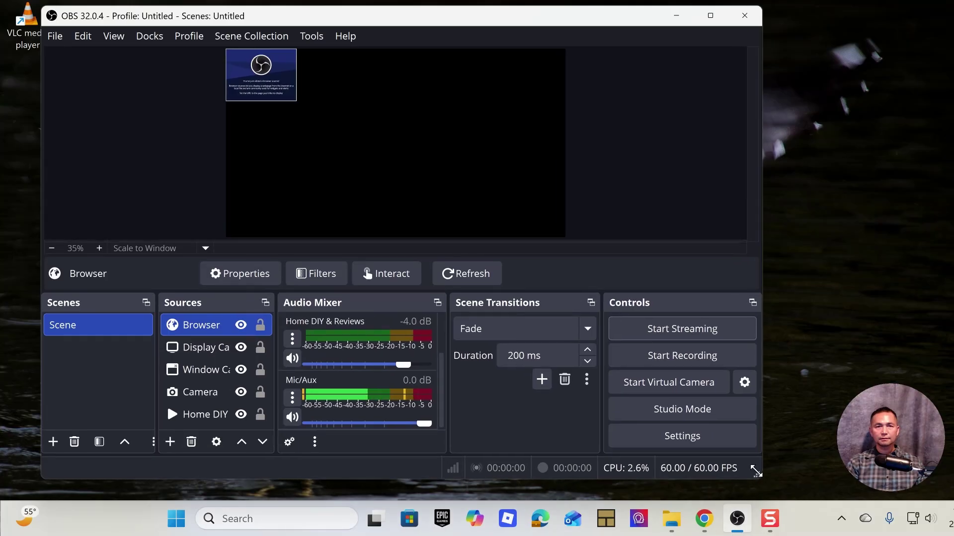
pyautogui.moveTo(473, 23); pyautogui.dragTo(465, 20)
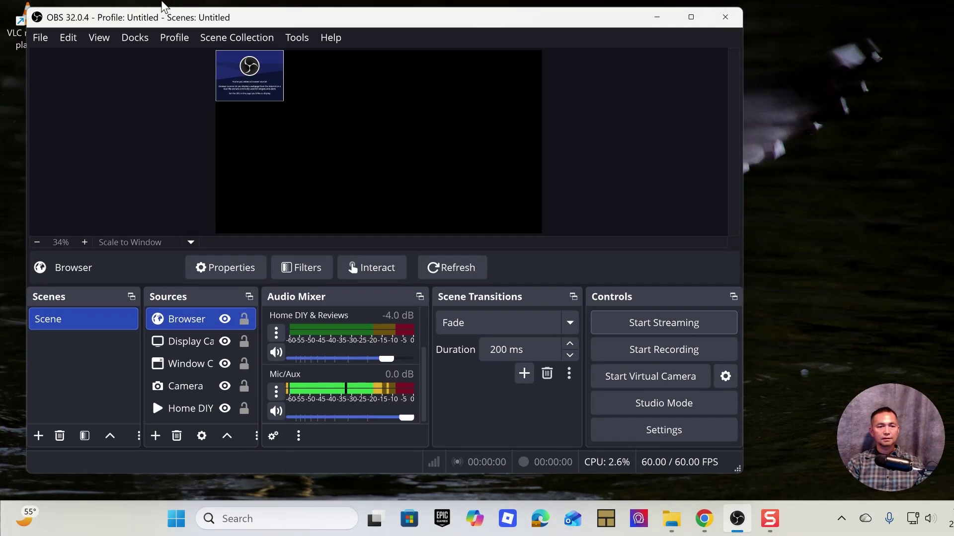
# - Try to start streaming, reopen the Stream settings from the missing stream key warning, and start connecting the YouTube account
pyautogui.click(39, 37)
pyautogui.moveTo(64, 42)
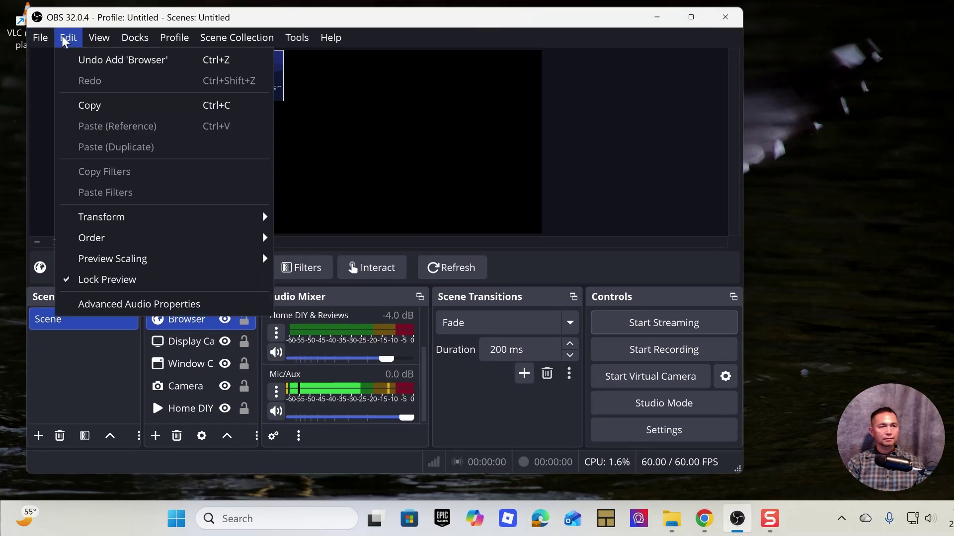
pyautogui.click(639, 326)
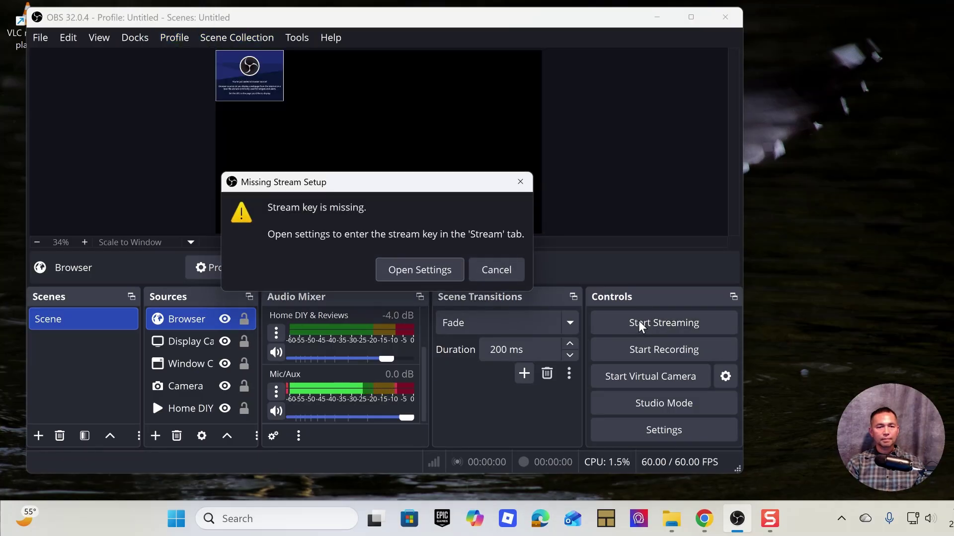
pyautogui.click(426, 271)
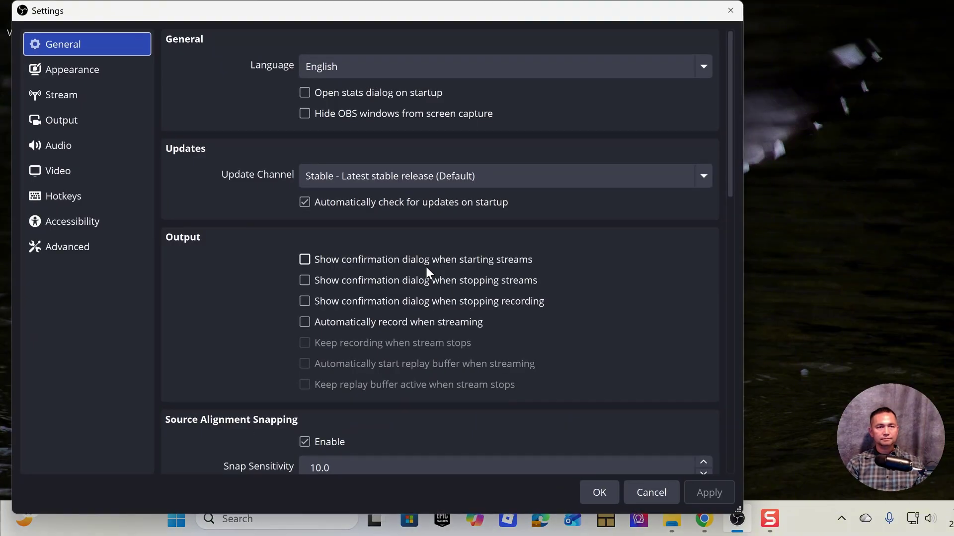
pyautogui.click(73, 97)
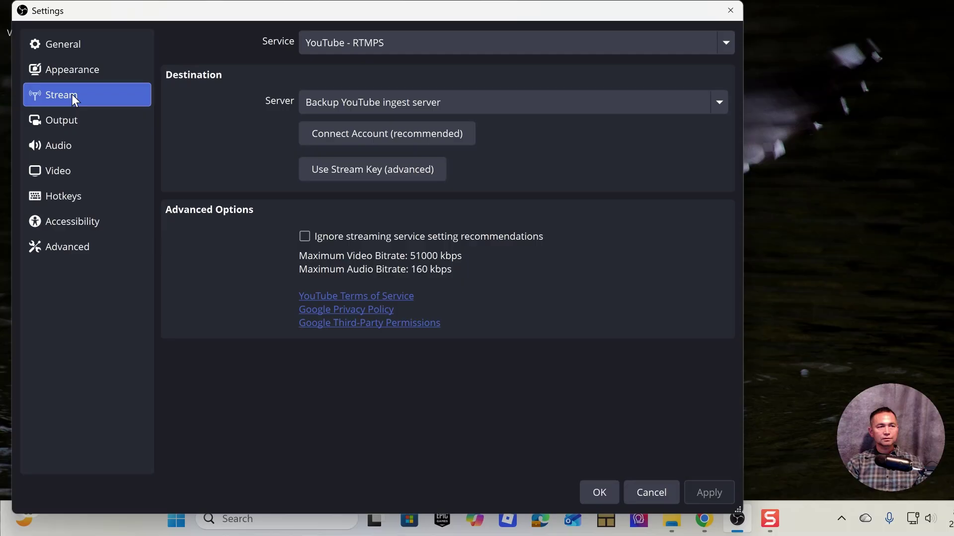
pyautogui.click(437, 143)
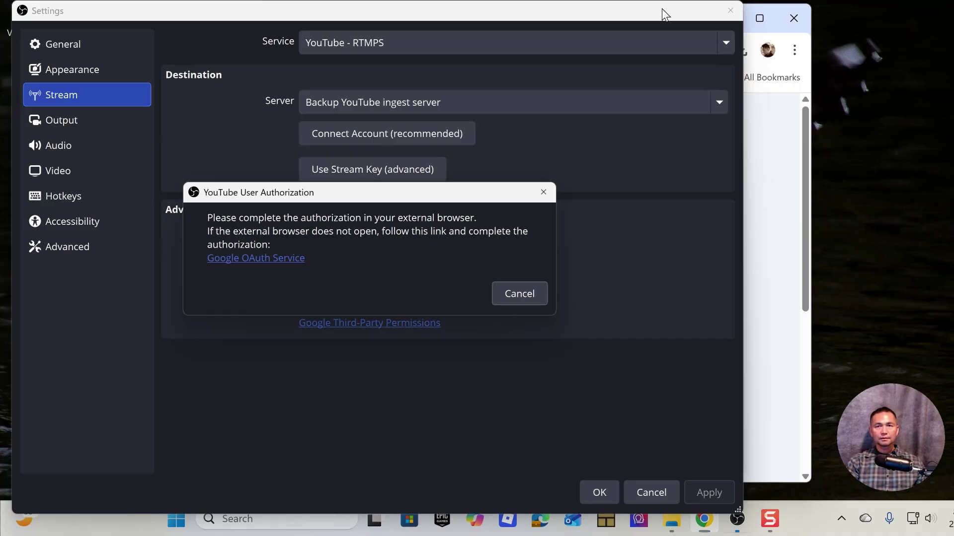
# - Dismiss the YouTube authorization prompt and the settings, and minimise OBS to uncover the Google sign-in page in the browser
pyautogui.click(759, 18)
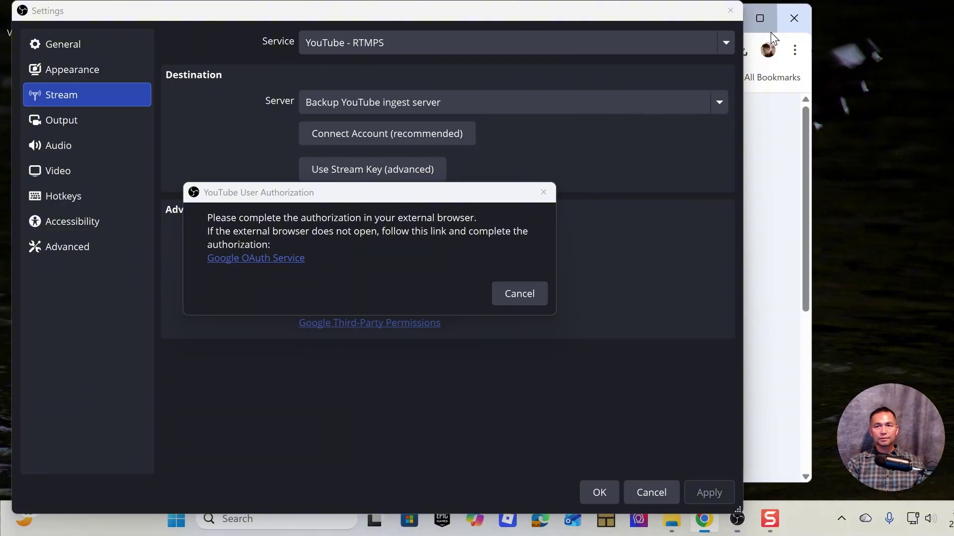
pyautogui.doubleClick(806, 11)
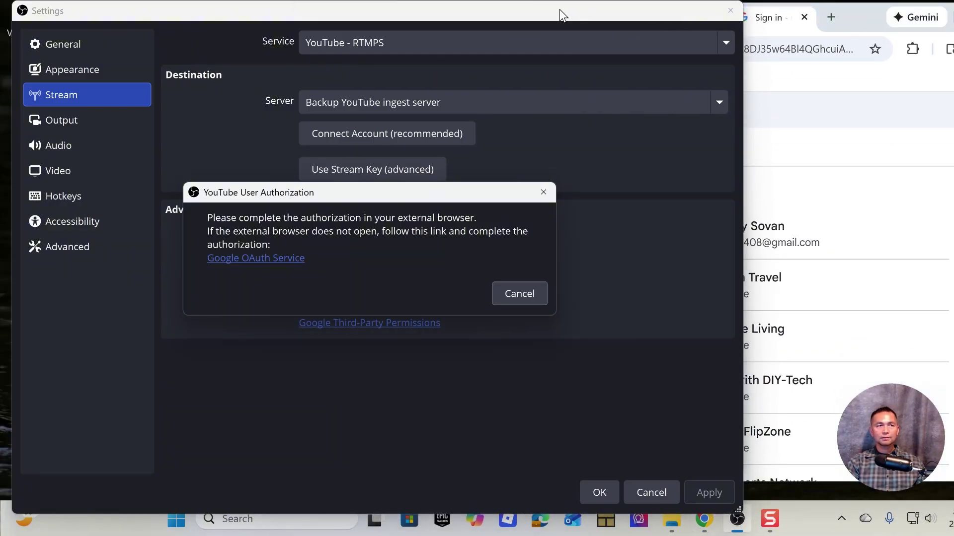
pyautogui.click(517, 293)
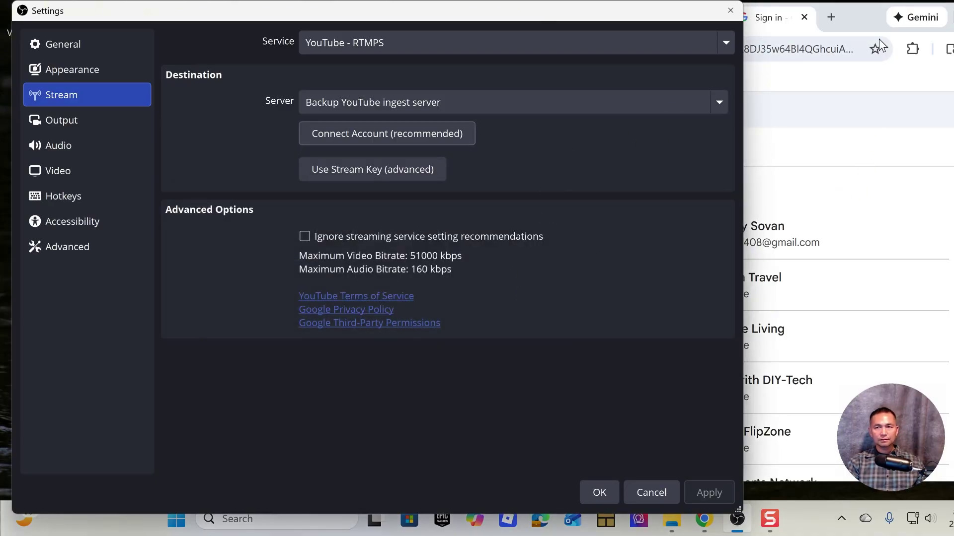
pyautogui.click(850, 26)
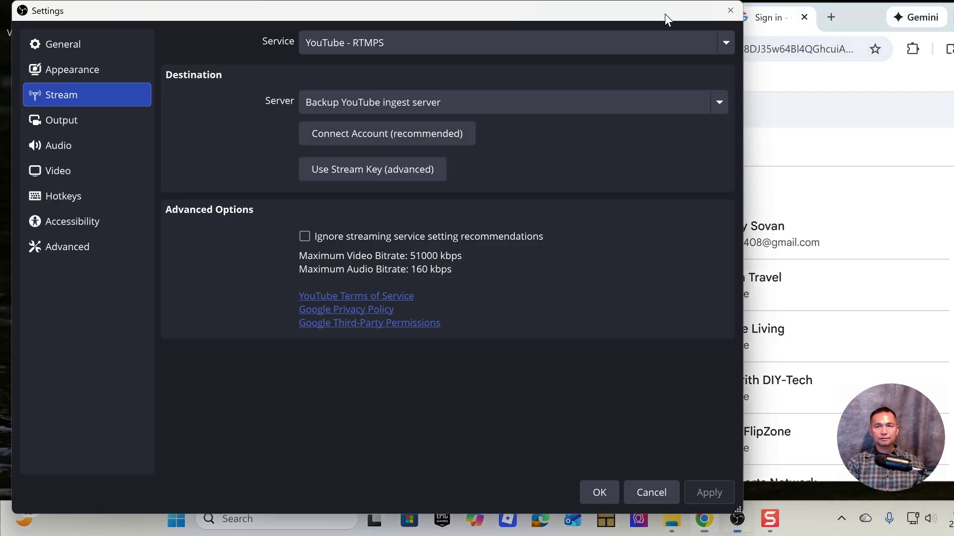
pyautogui.moveTo(666, 16); pyautogui.dragTo(434, 44)
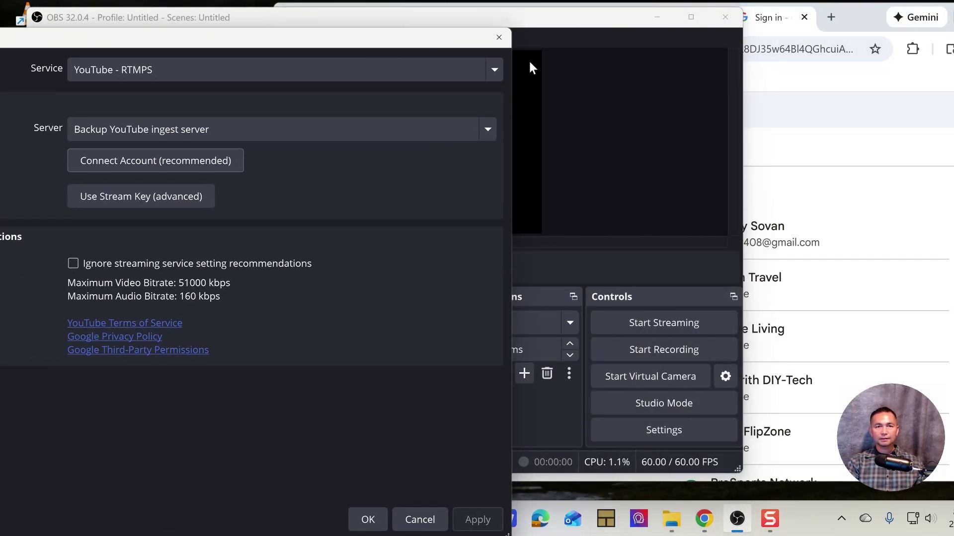
pyautogui.click(498, 37)
pyautogui.moveTo(588, 20); pyautogui.dragTo(586, 85)
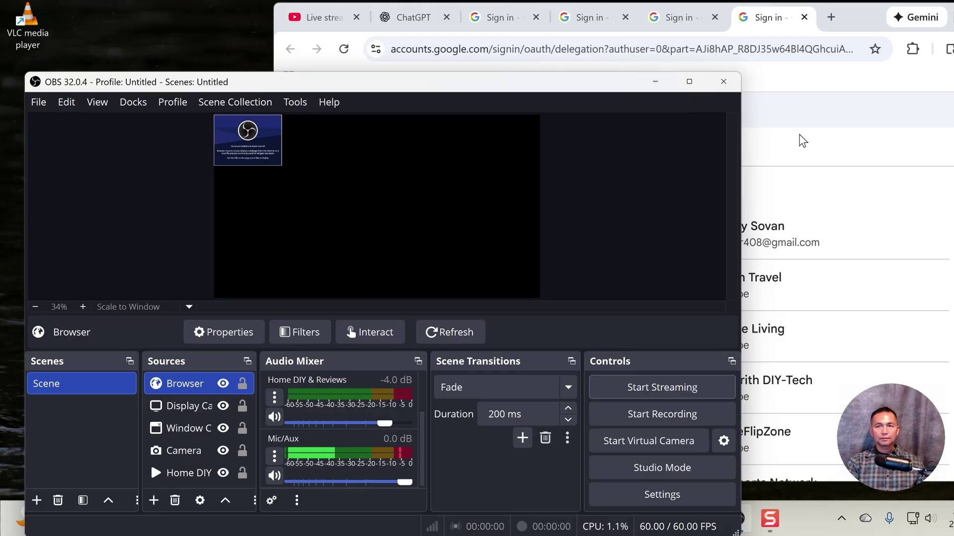
pyautogui.click(655, 82)
# - Choose the Honarith DIY-Tech brand account on the Google sign-in page for OBS Studio
pyautogui.moveTo(844, 22); pyautogui.dragTo(745, 26)
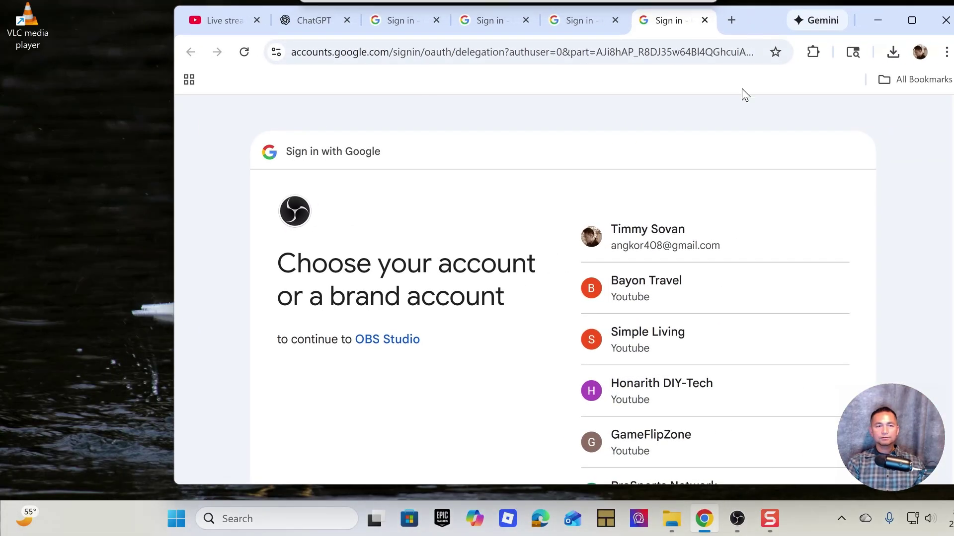
pyautogui.scroll(-5, 685, 245)
pyautogui.scroll(5, 673, 263)
pyautogui.scroll(-5, 668, 249)
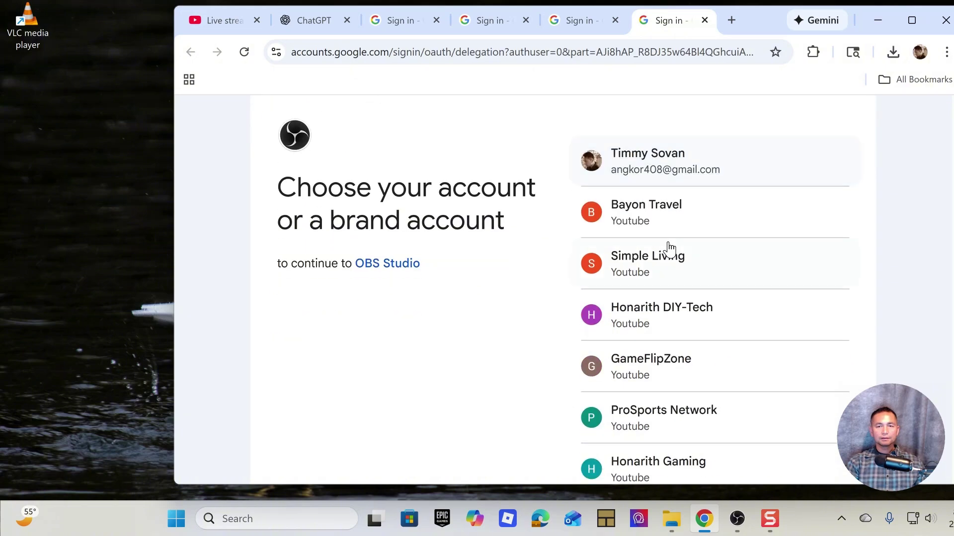
pyautogui.scroll(2, 668, 246)
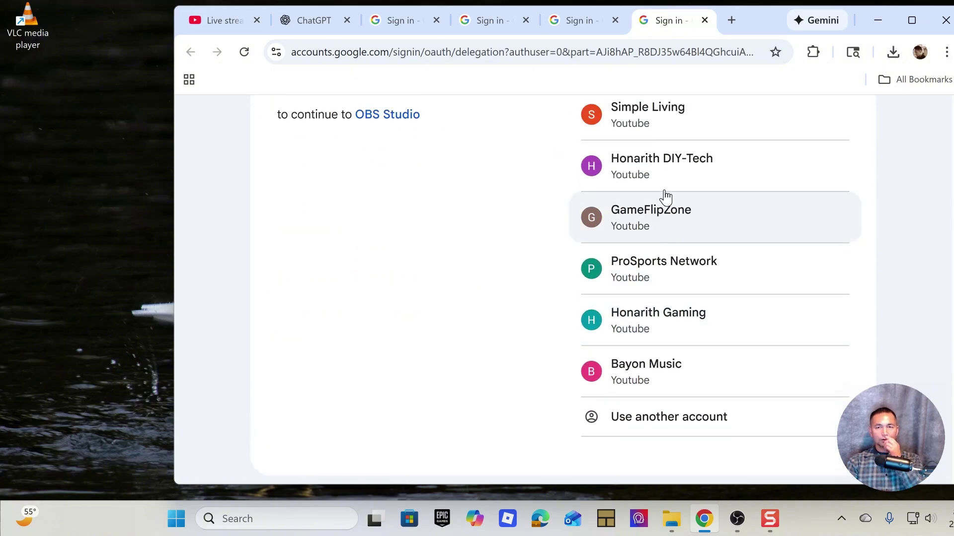
pyautogui.click(646, 170)
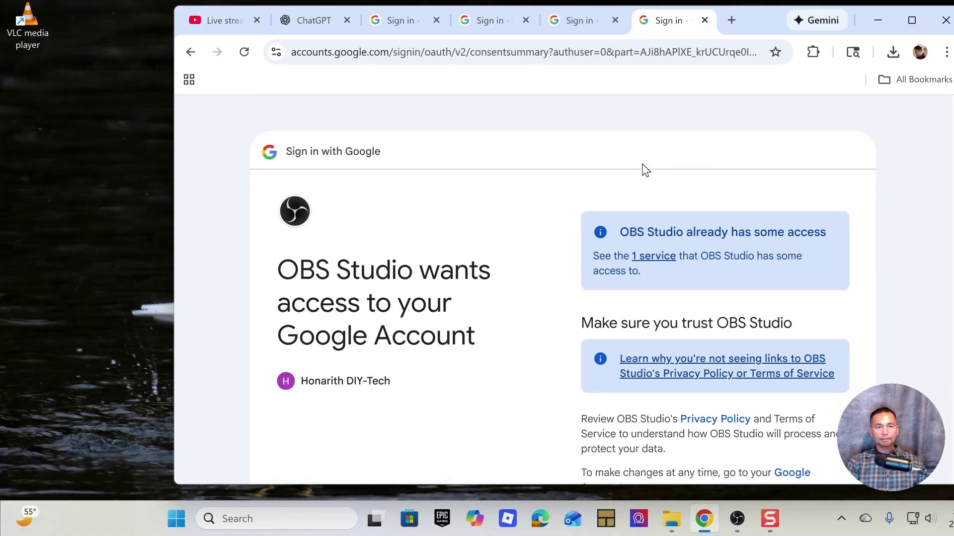
# - Maximise the browser and review OBS Studio's access request, checking the selected brand account and the consent details
pyautogui.click(909, 19)
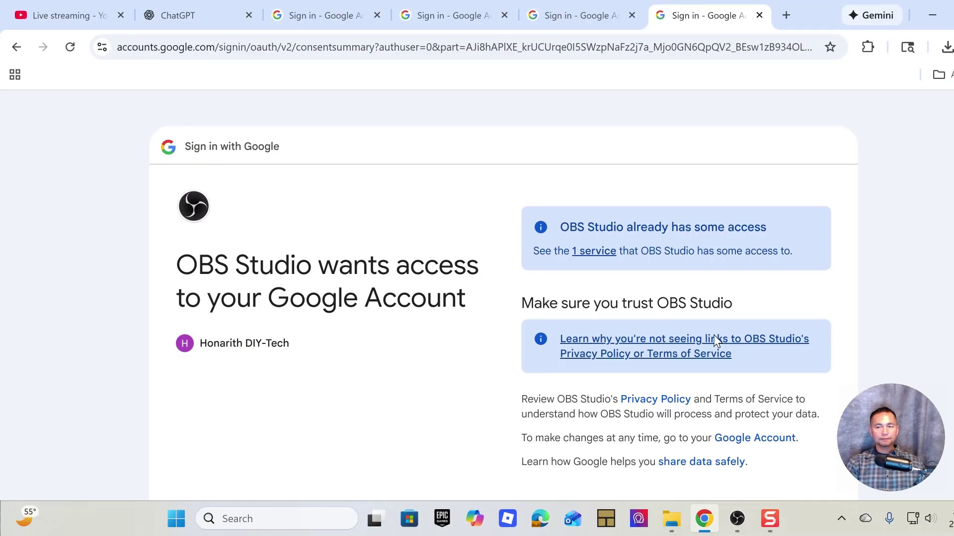
pyautogui.scroll(-3, 747, 348)
pyautogui.scroll(3, 747, 348)
pyautogui.scroll(-3, 711, 228)
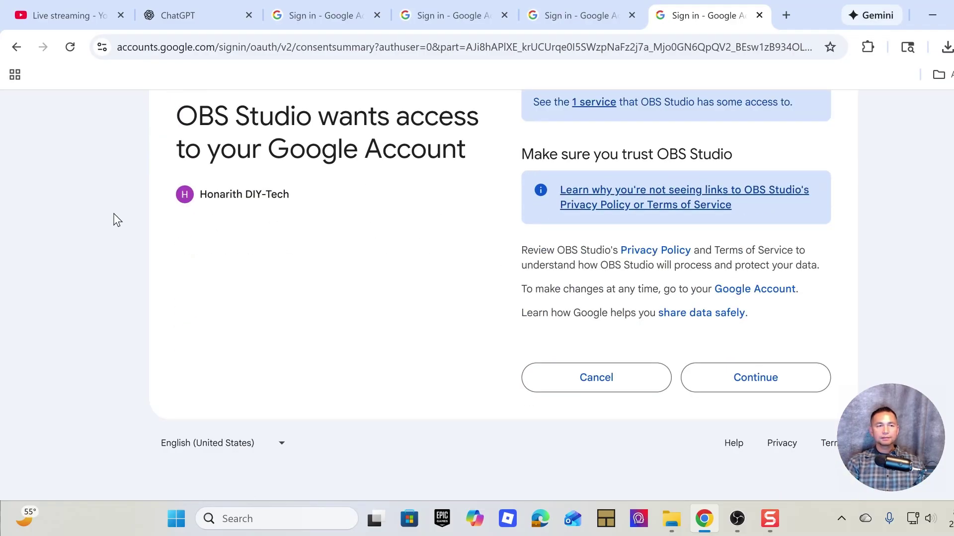
pyautogui.moveTo(303, 199); pyautogui.dragTo(198, 193)
pyautogui.click(309, 194)
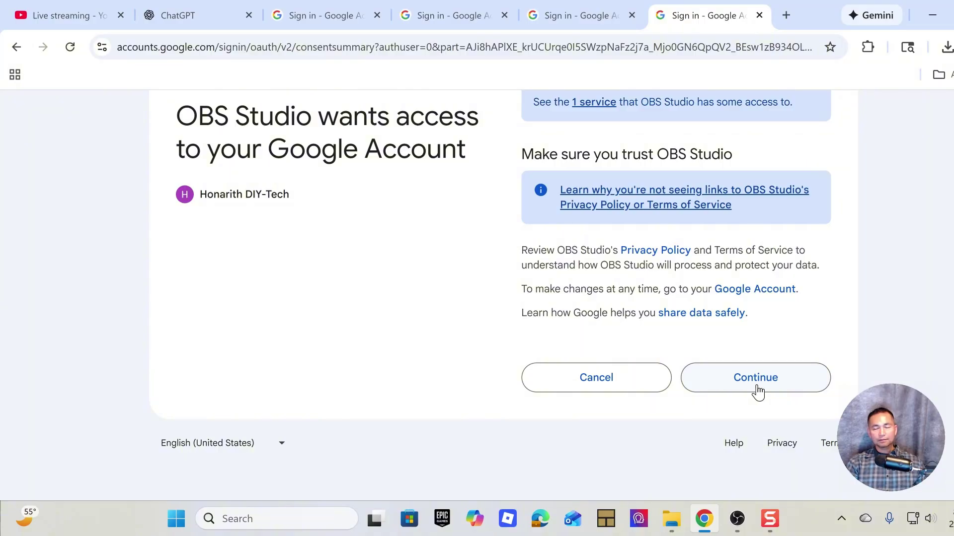
pyautogui.scroll(2, 743, 373)
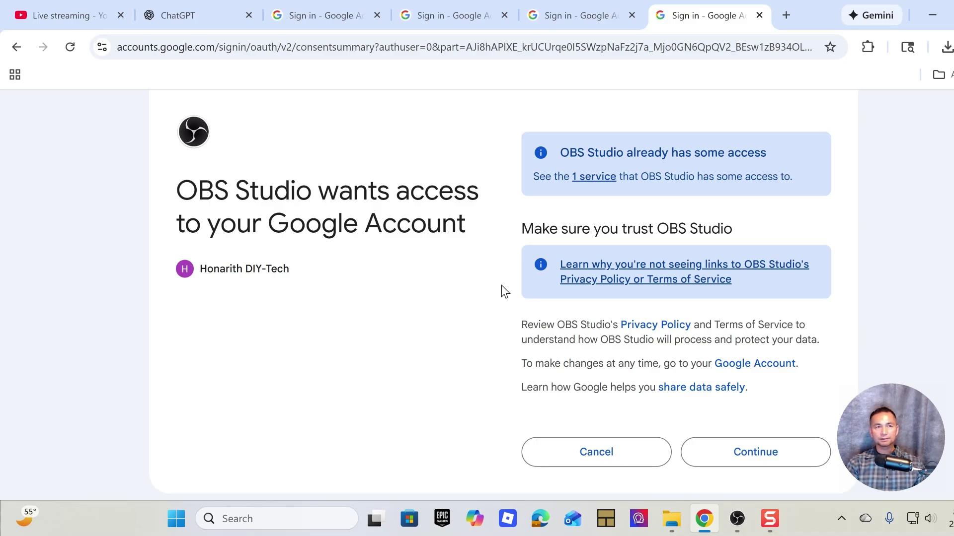
# - Close the three leftover Google sign-in tabs, keeping the OBS Studio consent page open
pyautogui.click(592, 15)
pyautogui.click(631, 16)
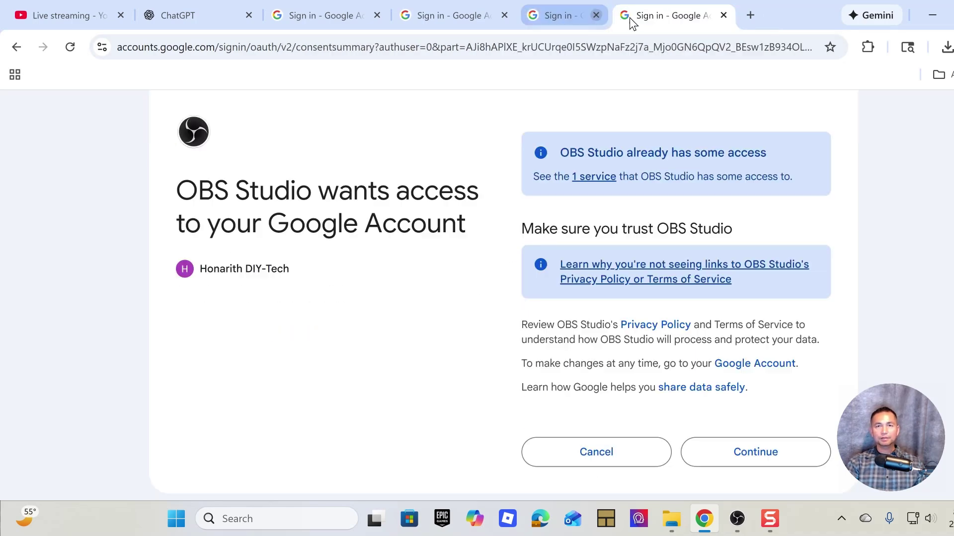
pyautogui.click(457, 15)
pyautogui.click(504, 15)
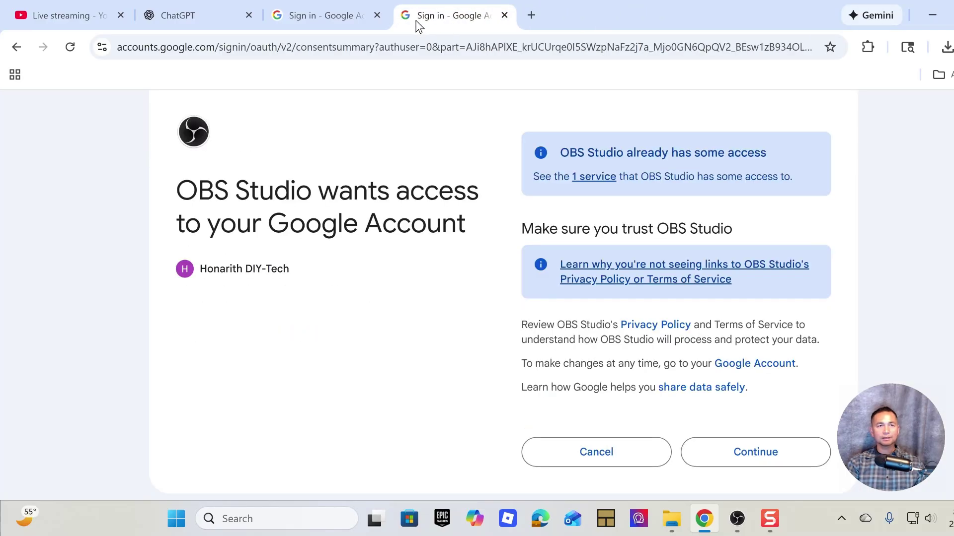
pyautogui.click(370, 19)
pyautogui.click(377, 15)
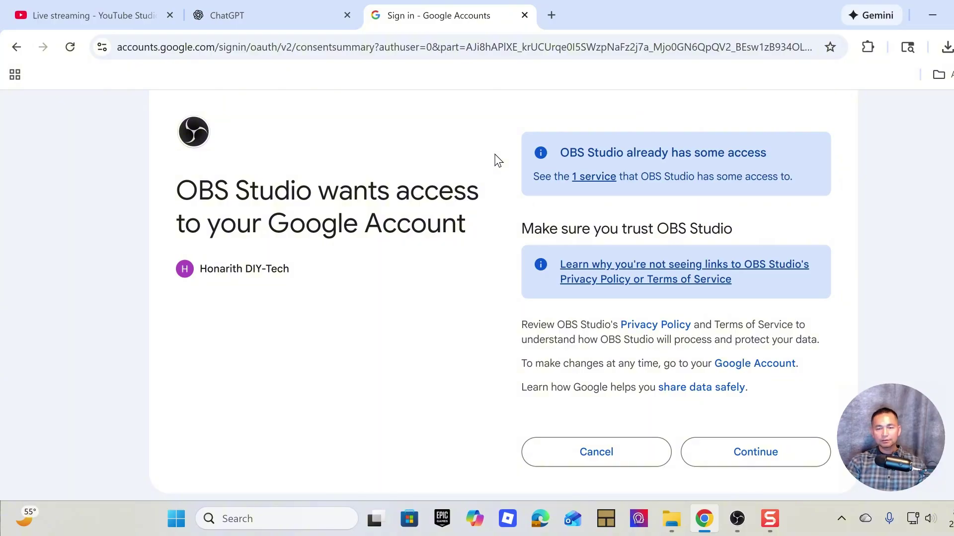
# - Approve OBS Studio's access request for the Honarith DIY-Tech account and close the ChatGPT tab
pyautogui.click(759, 458)
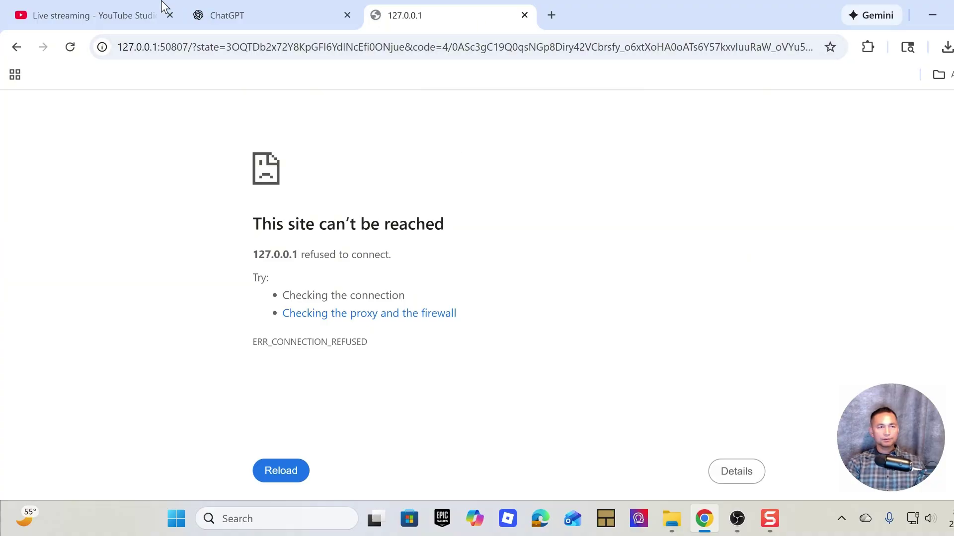
pyautogui.click(279, 15)
pyautogui.click(348, 15)
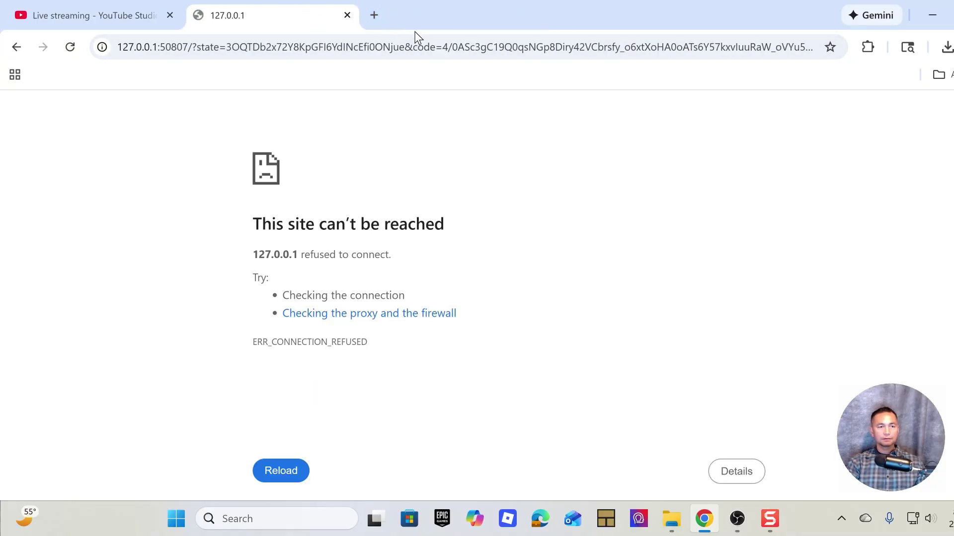
# - Restore the browser to a smaller window, retry loading the 127.0.0.1 redirect page, and close its tab
pyautogui.moveTo(417, 20); pyautogui.dragTo(547, 30)
pyautogui.click(546, 55)
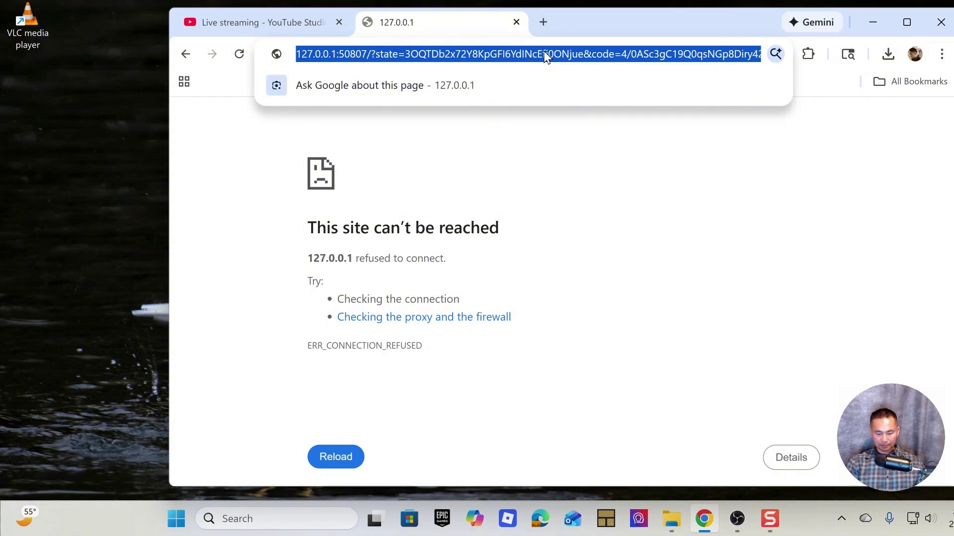
pyautogui.press('Return')
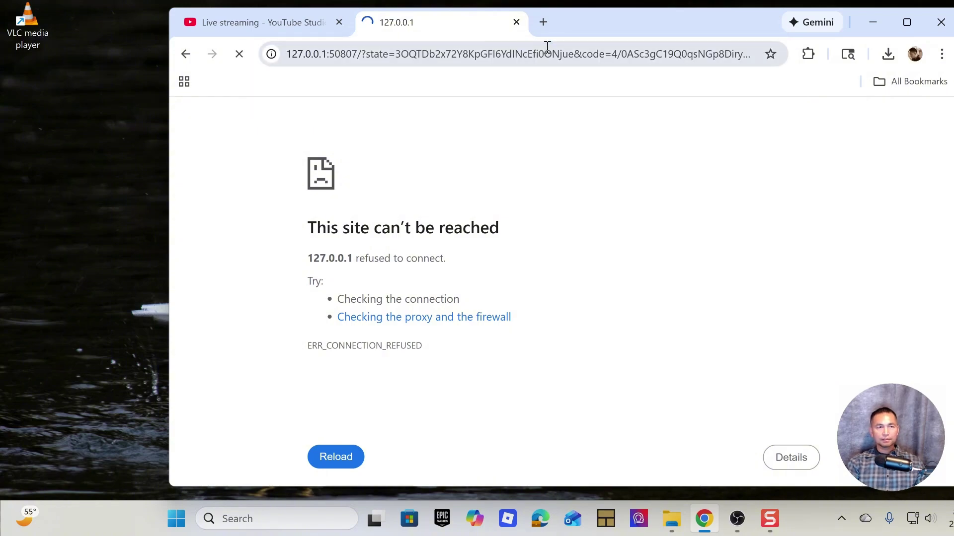
pyautogui.click(514, 26)
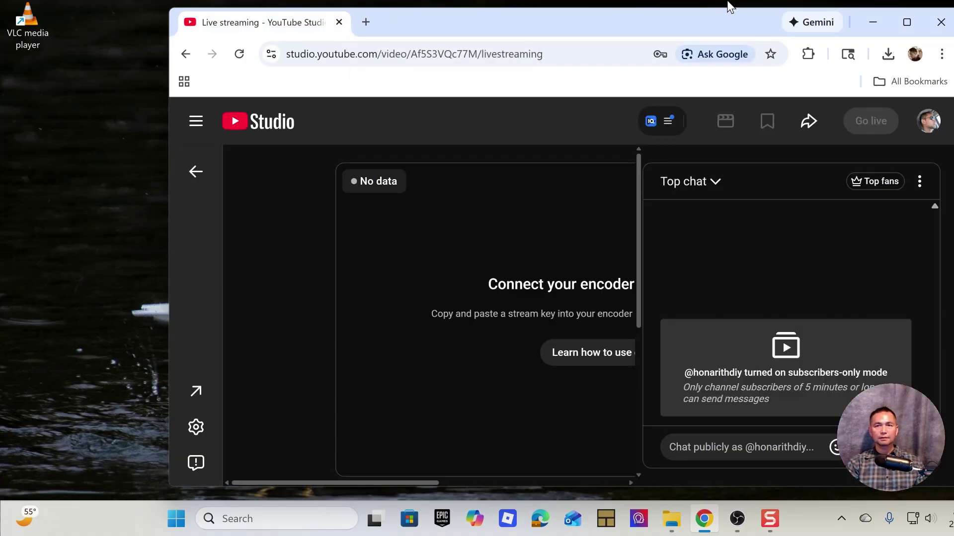
# - Switch to OBS, try to start streaming, and request a YouTube account connection from the stream settings
pyautogui.click(745, 522)
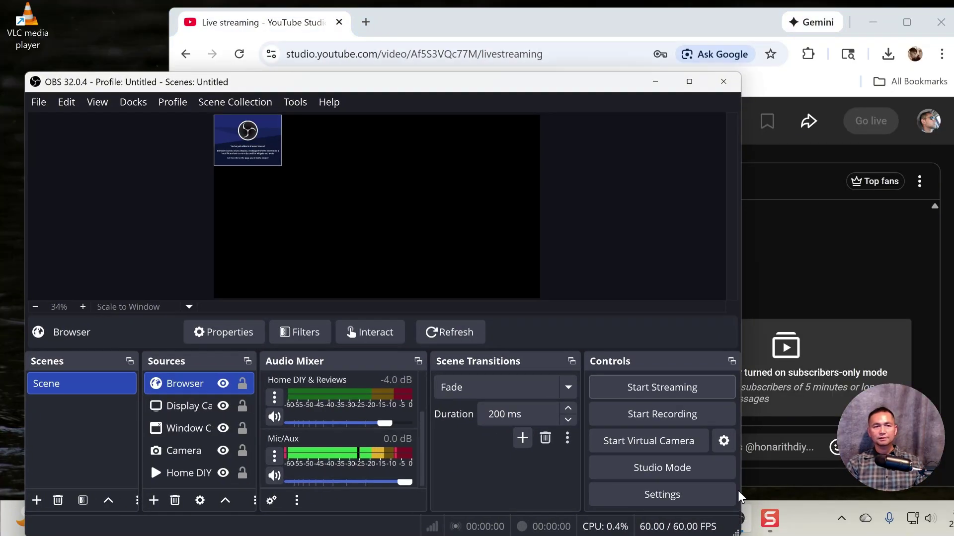
pyautogui.moveTo(602, 85); pyautogui.dragTo(687, 28)
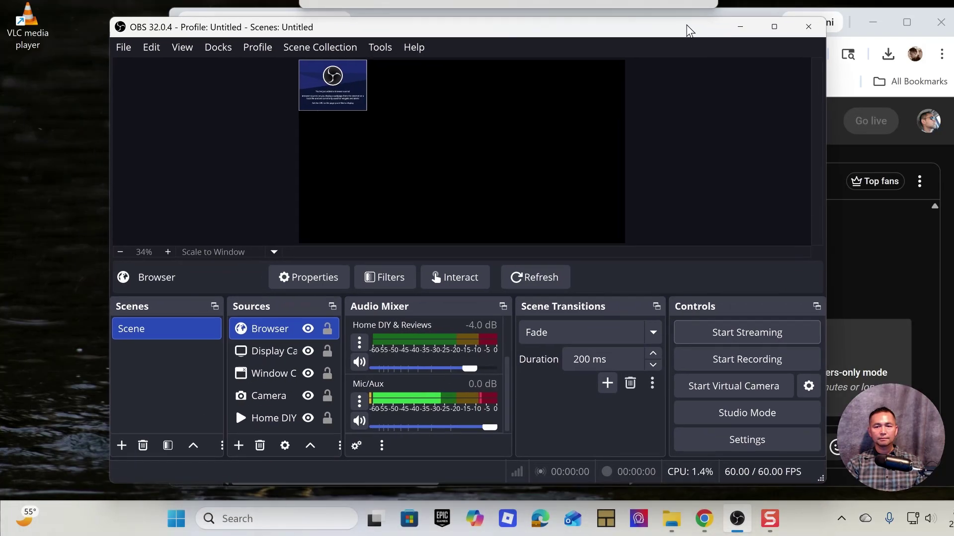
pyautogui.click(759, 338)
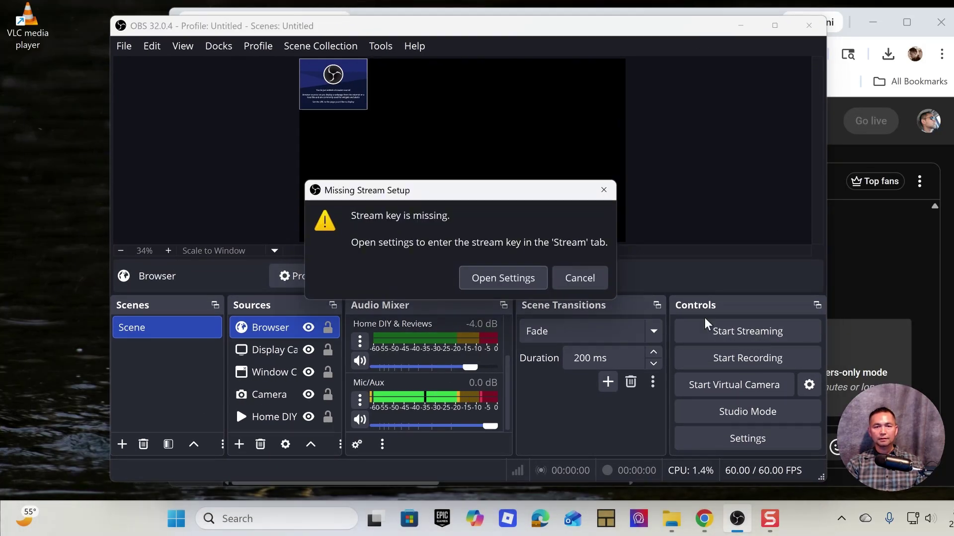
pyautogui.click(508, 276)
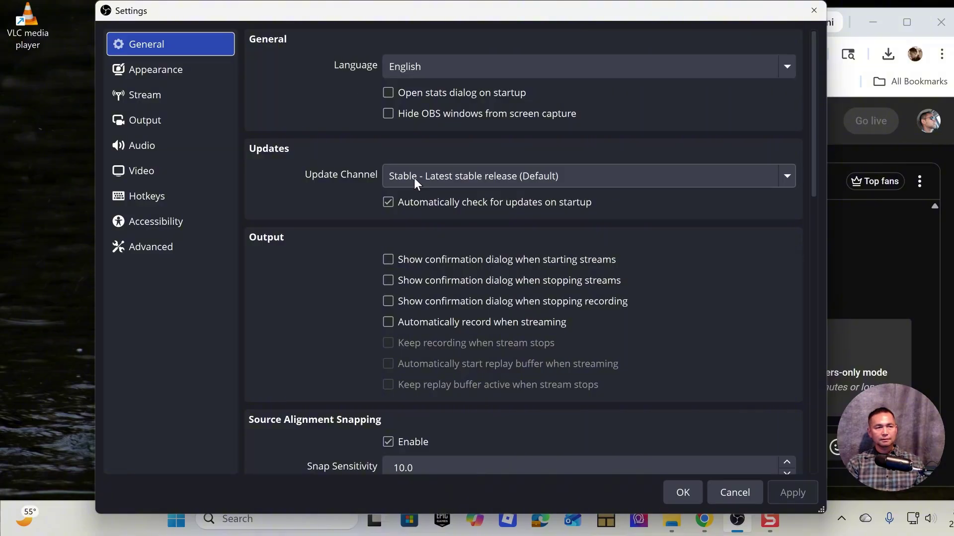
pyautogui.click(149, 100)
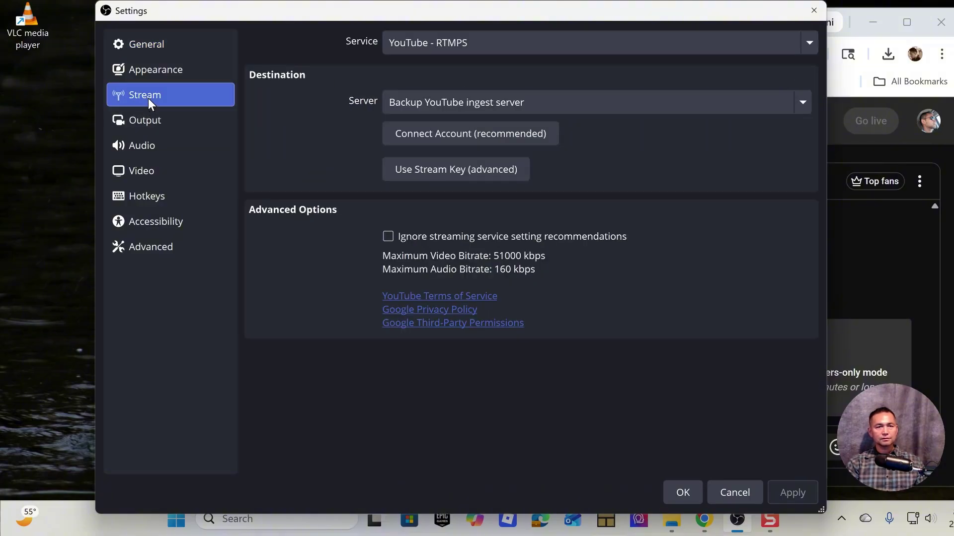
pyautogui.click(512, 140)
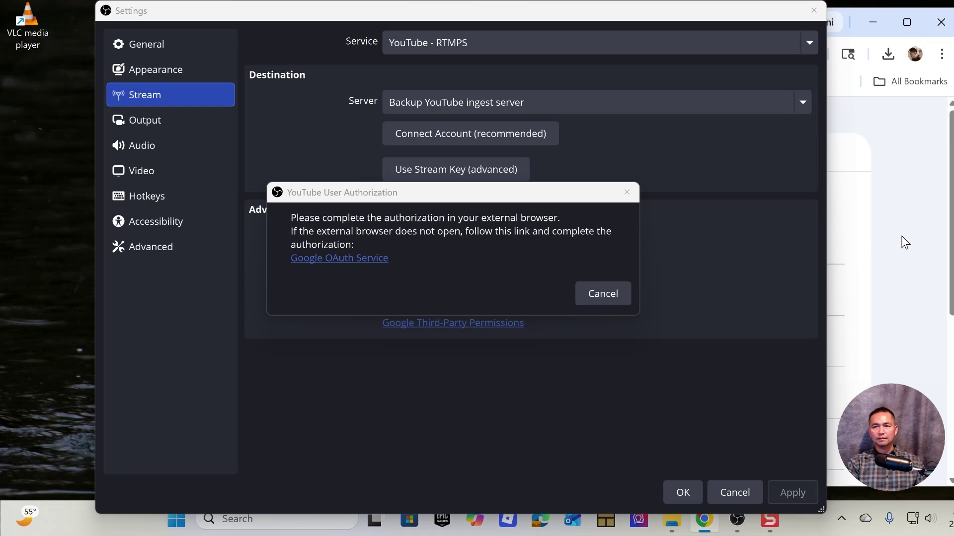
# - Dismiss the YouTube authorization prompt and the settings, and return to the Google account selection page in the browser
pyautogui.click(594, 293)
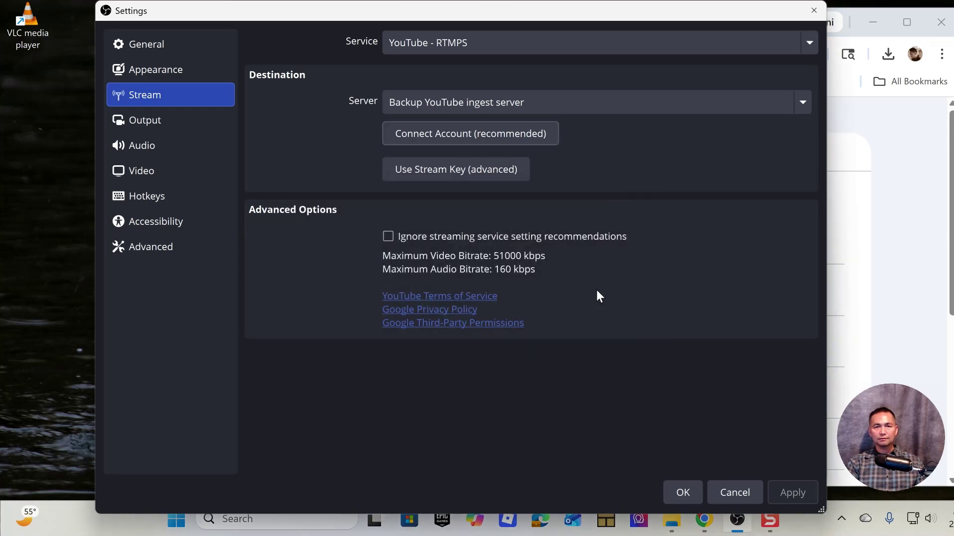
pyautogui.moveTo(781, 15); pyautogui.dragTo(731, 24)
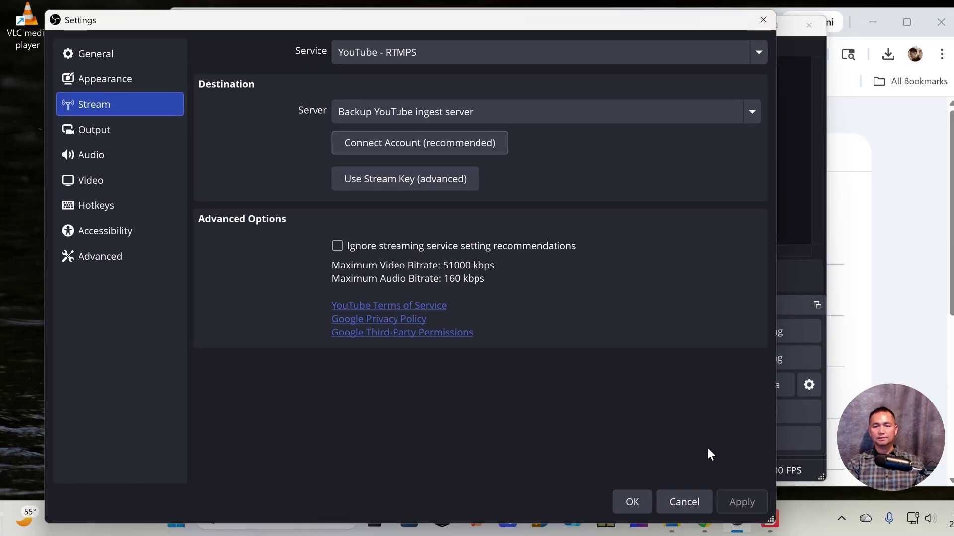
pyautogui.click(625, 501)
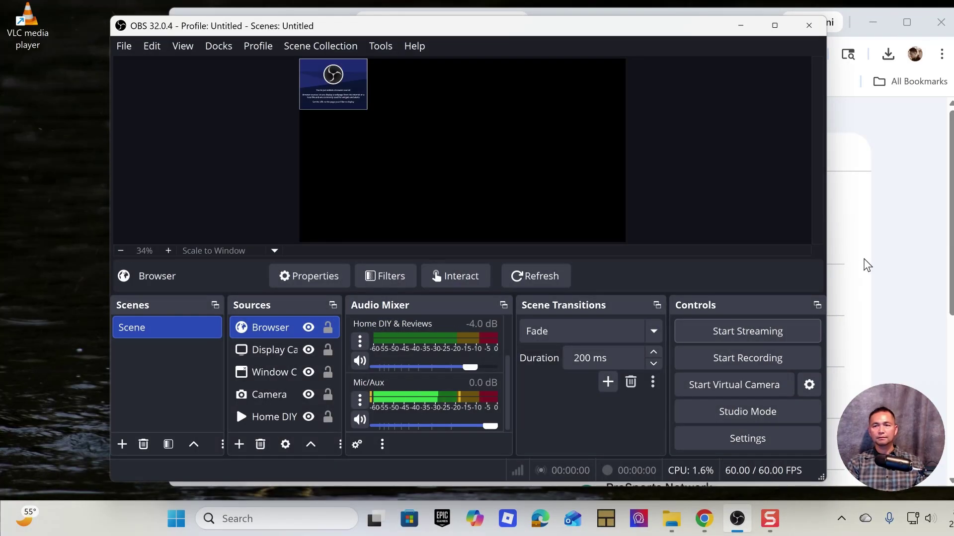
pyautogui.click(915, 213)
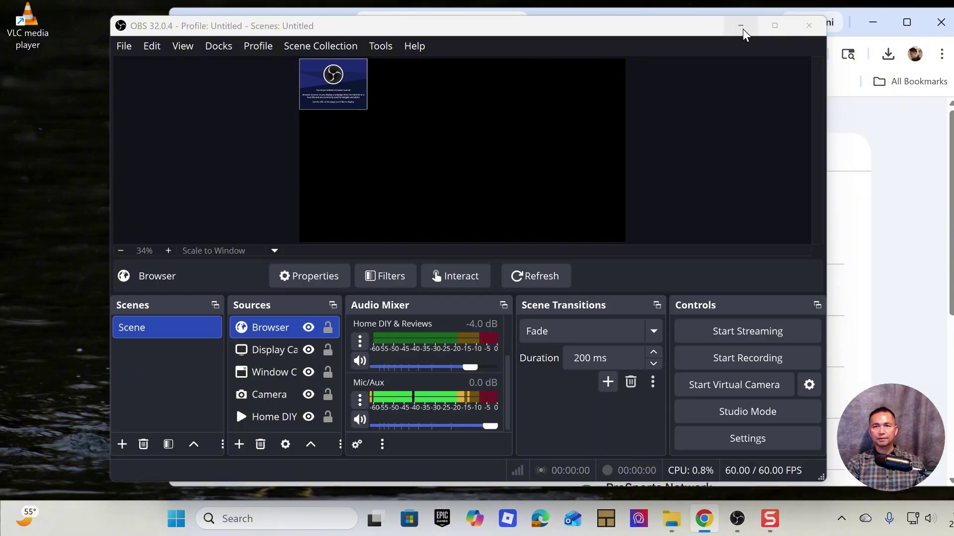
# - Choose the Honarith DIY-Tech brand account on the Google sign-in page and approve OBS Studio's access request
pyautogui.scroll(-3, 657, 319)
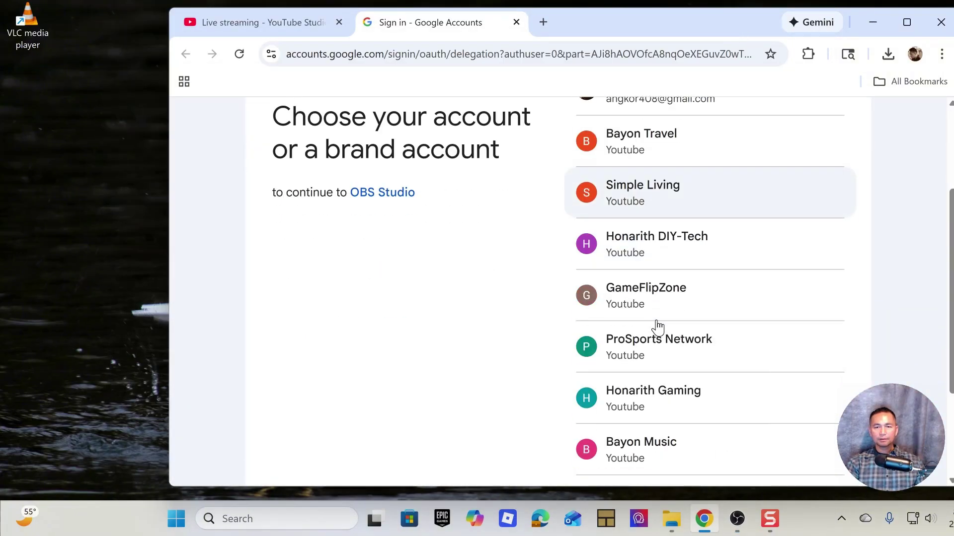
pyautogui.click(678, 252)
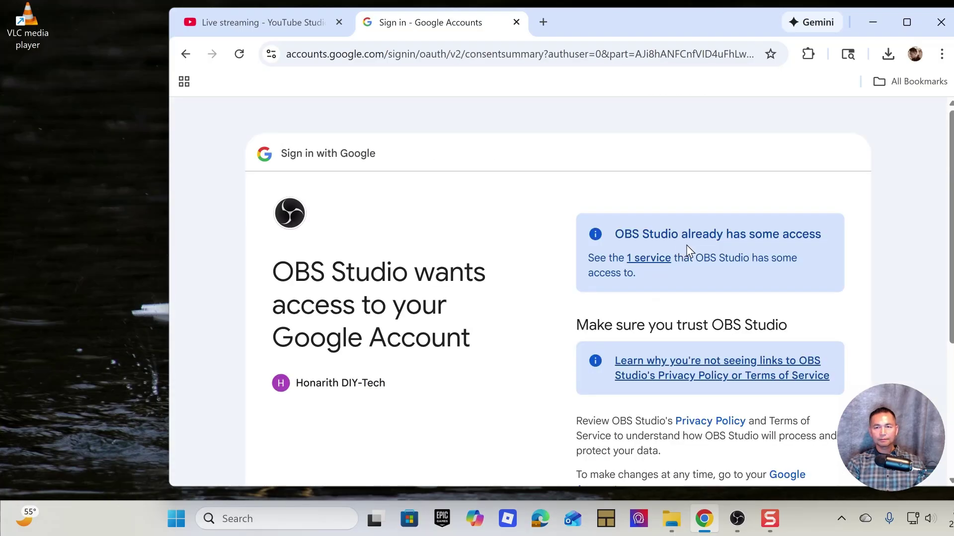
pyautogui.scroll(-2, 693, 253)
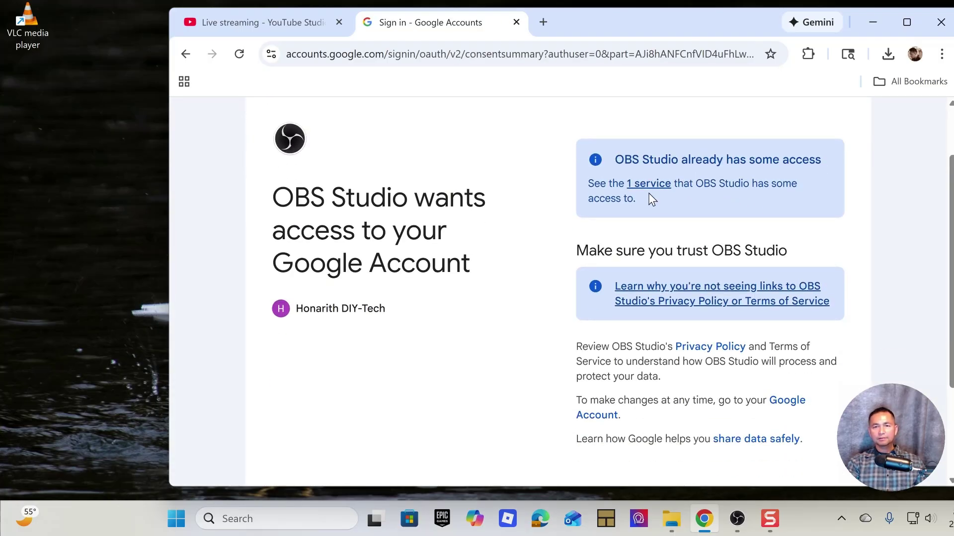
pyautogui.scroll(-3, 726, 208)
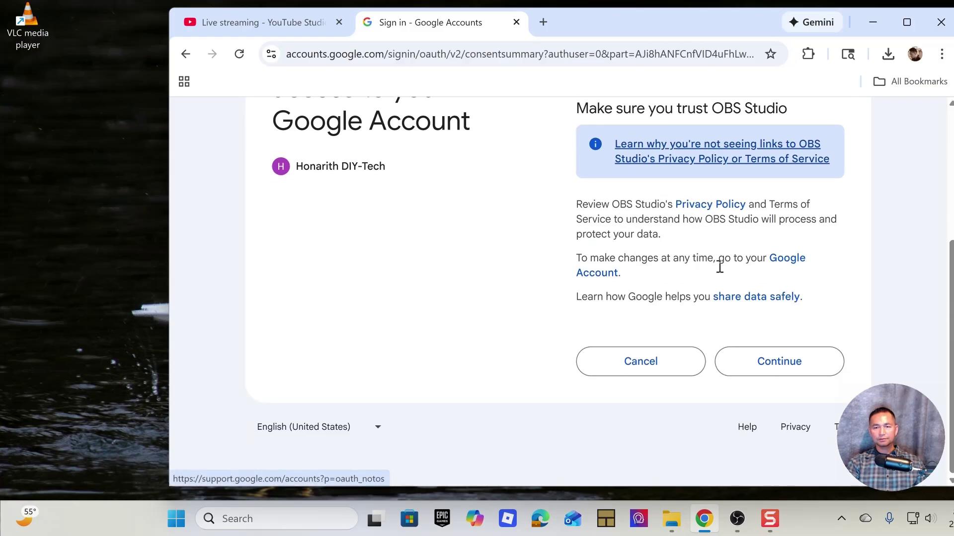
pyautogui.click(784, 365)
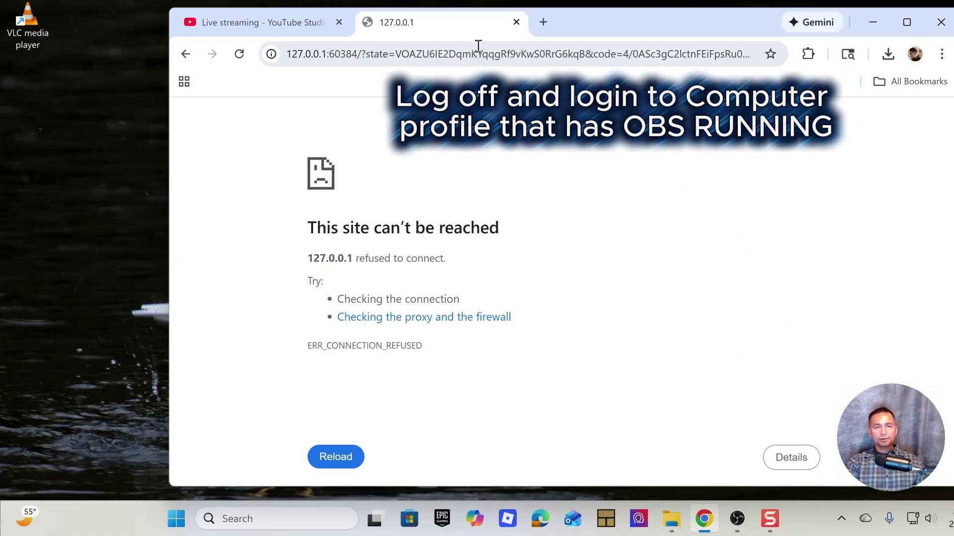
# - Check the YouTube Studio live stream page and examine the troubleshooting details of the 127.0.0.1 connection error
pyautogui.click(278, 22)
pyautogui.click(401, 30)
pyautogui.click(330, 18)
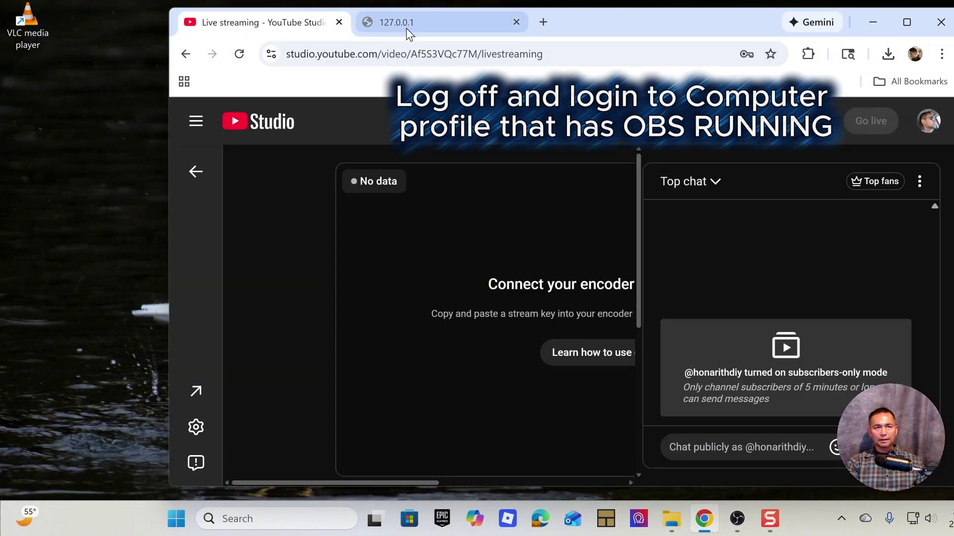
pyautogui.click(407, 28)
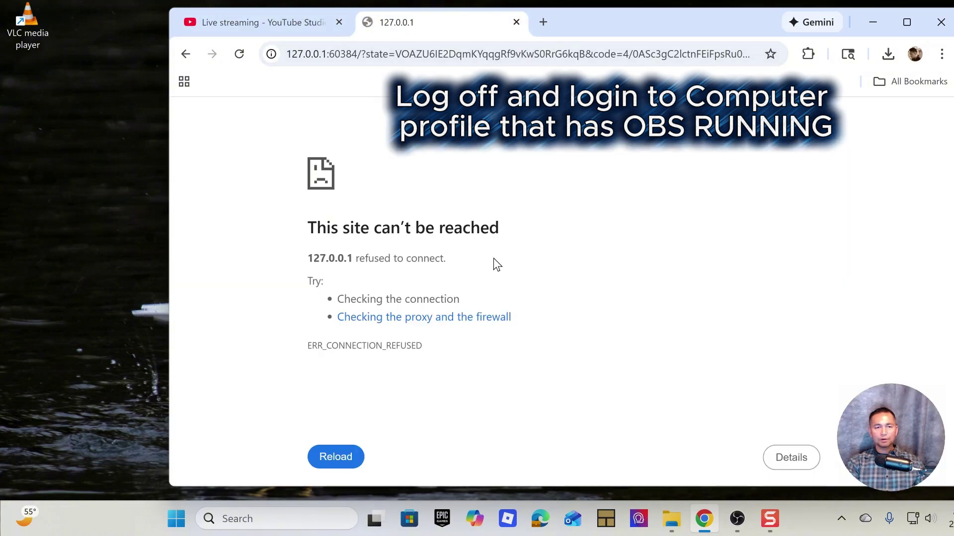
pyautogui.click(787, 465)
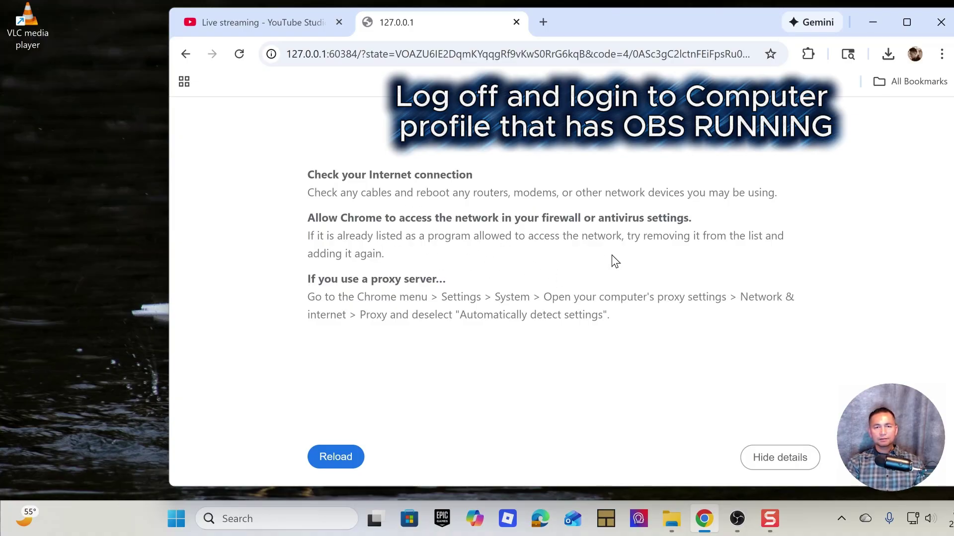
pyautogui.moveTo(739, 38); pyautogui.dragTo(653, 30)
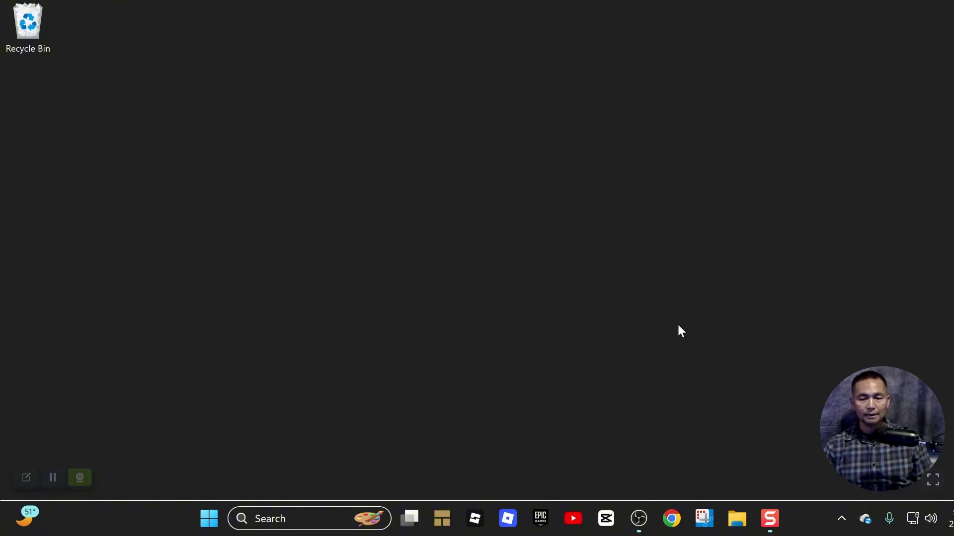
# - Open OBS in the other Windows account and check its list of profiles and the signed-in Windows user
pyautogui.click(638, 519)
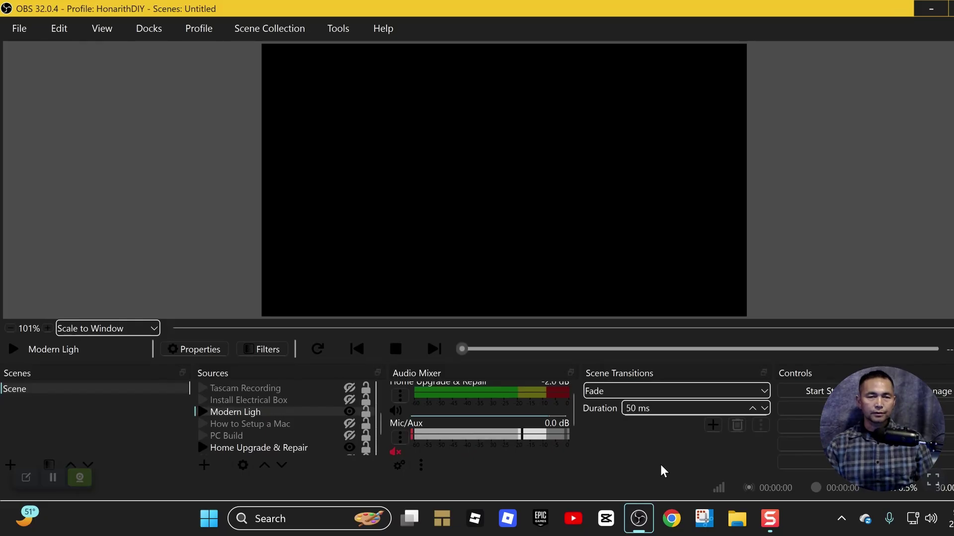
pyautogui.click(208, 31)
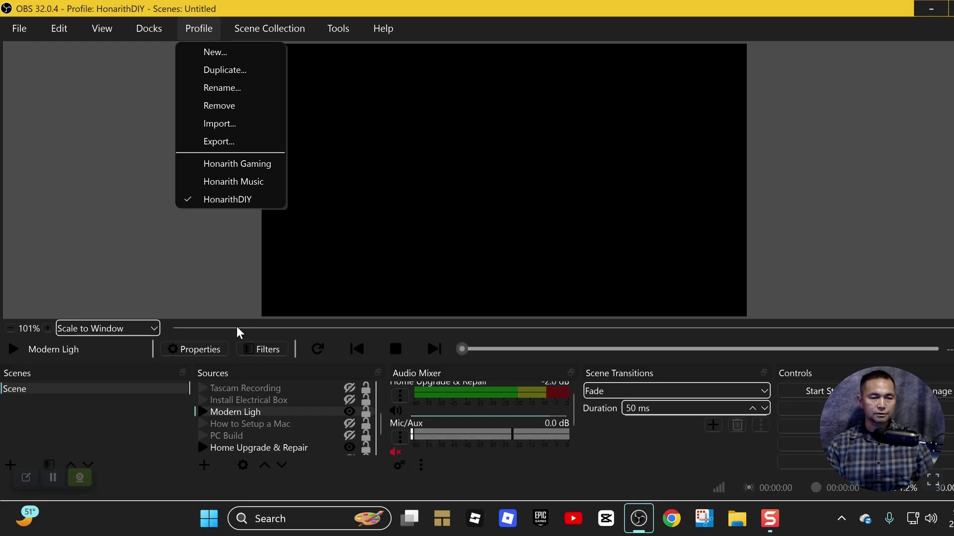
pyautogui.click(219, 519)
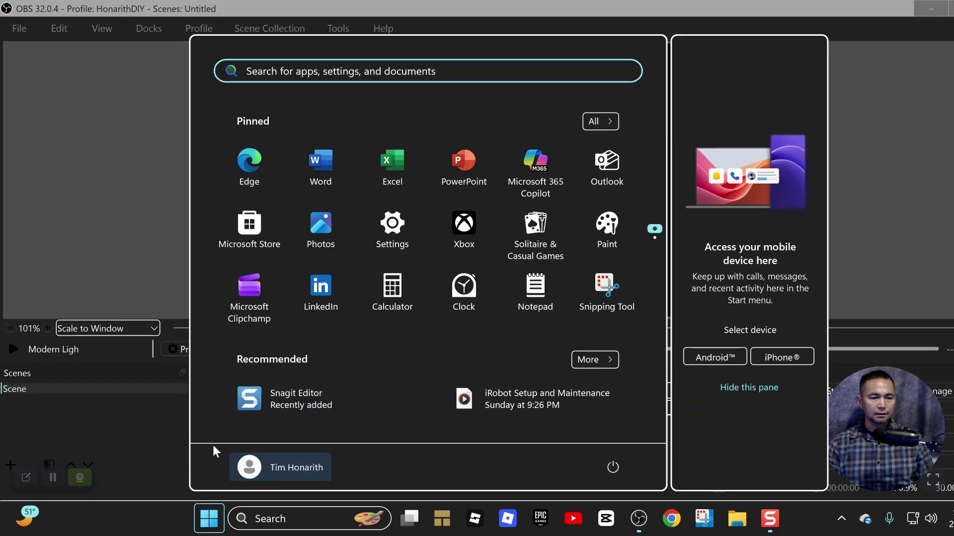
pyautogui.click(131, 249)
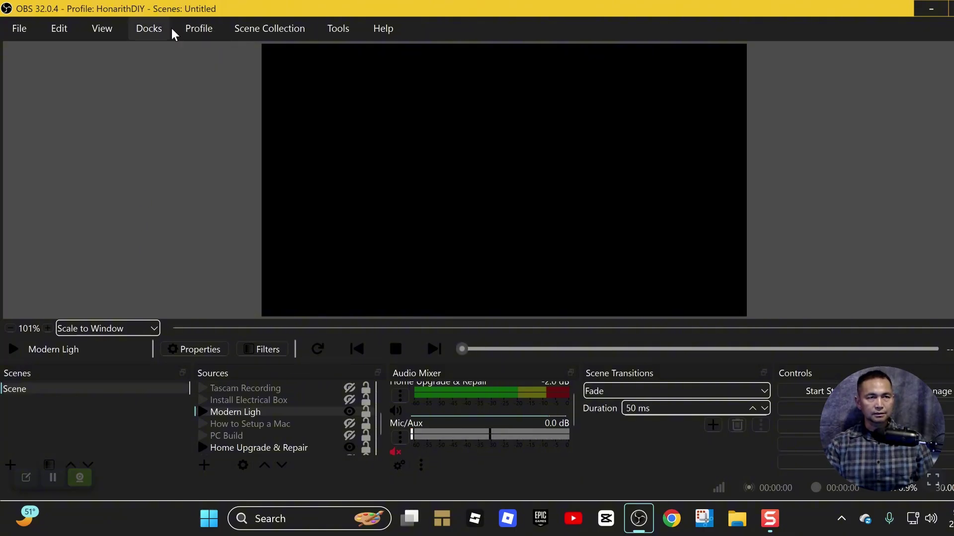
# - Review the connected YouTube account in the HonarithDIY profile's stream settings and leave the settings without saving
pyautogui.click(20, 29)
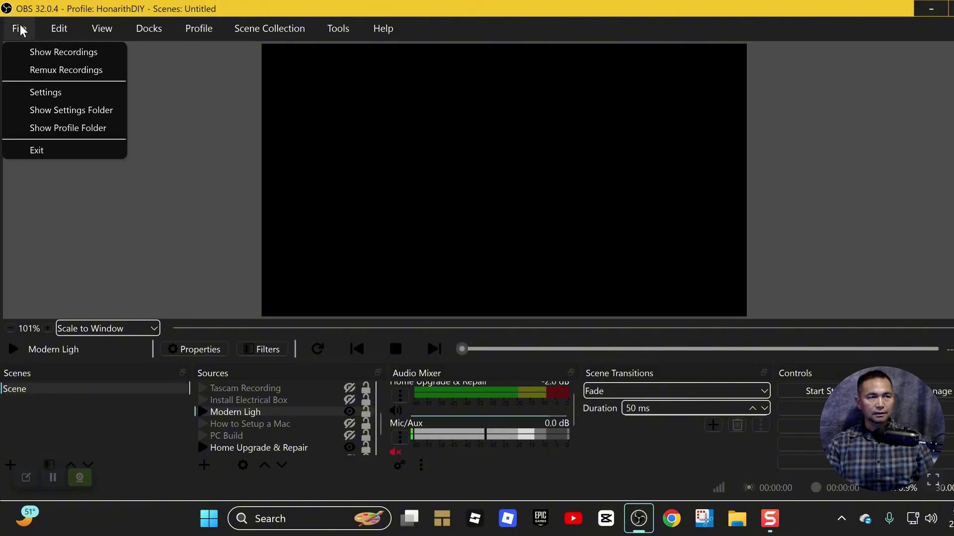
pyautogui.click(58, 94)
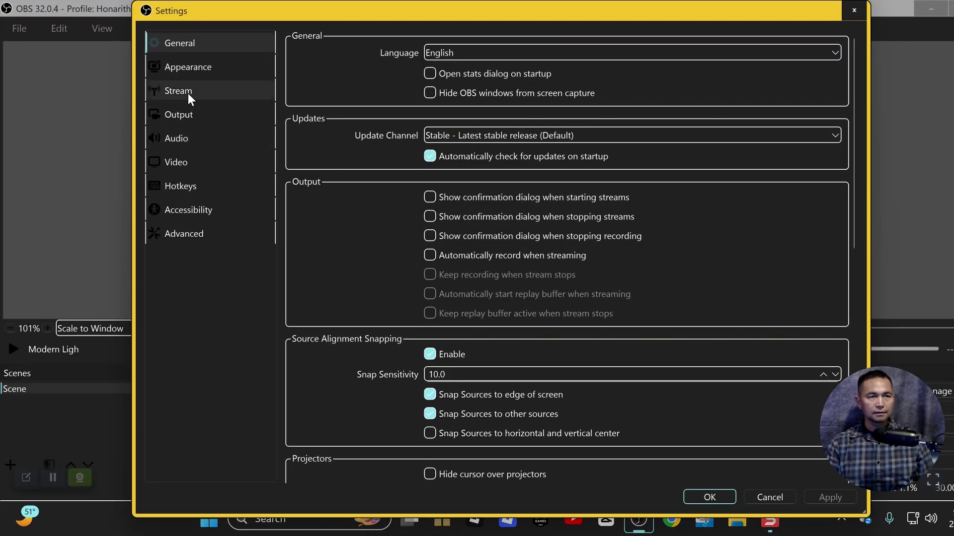
pyautogui.click(189, 94)
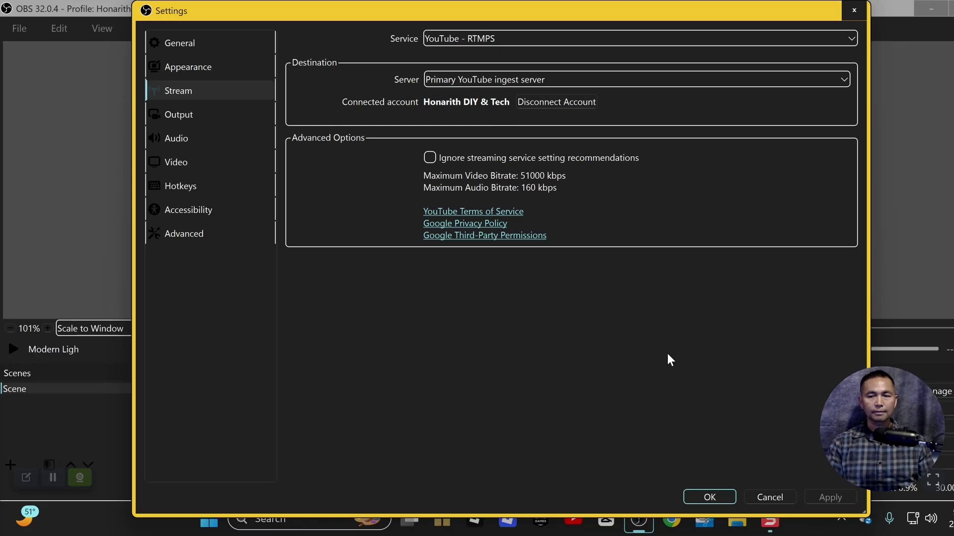
pyautogui.click(776, 495)
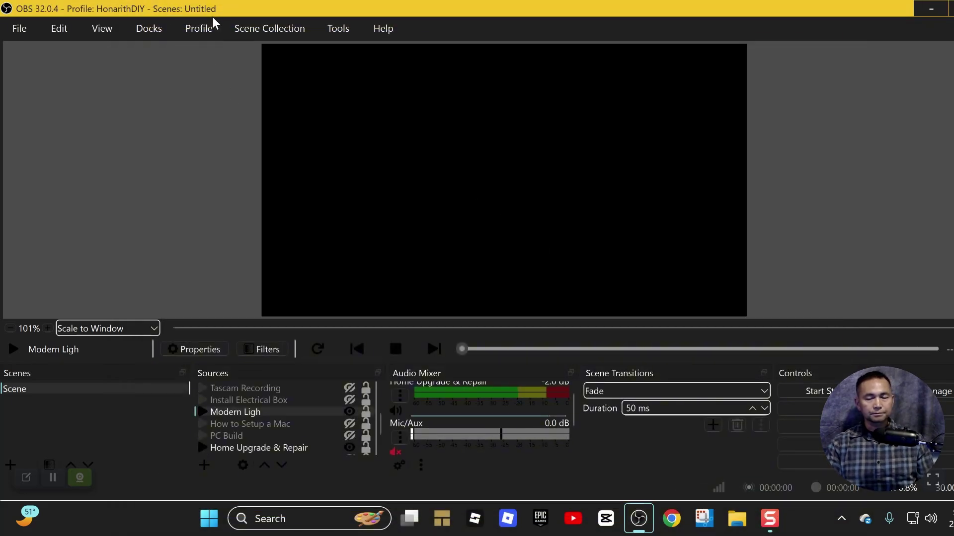
pyautogui.click(199, 28)
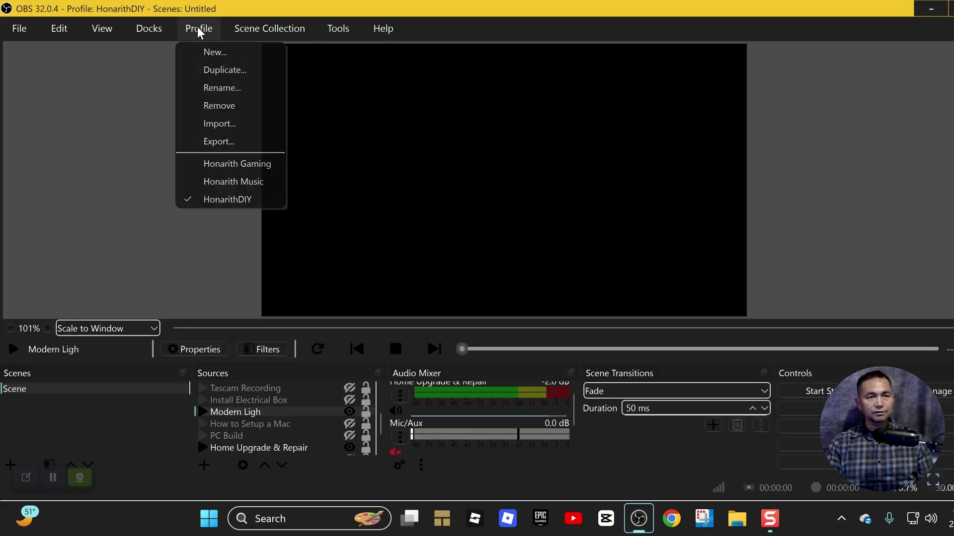
pyautogui.click(225, 50)
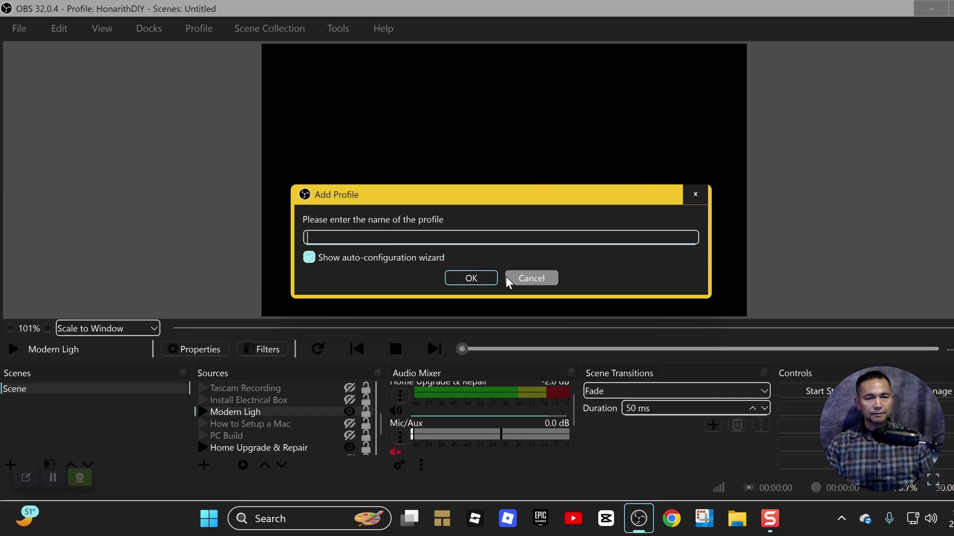
pyautogui.click(527, 277)
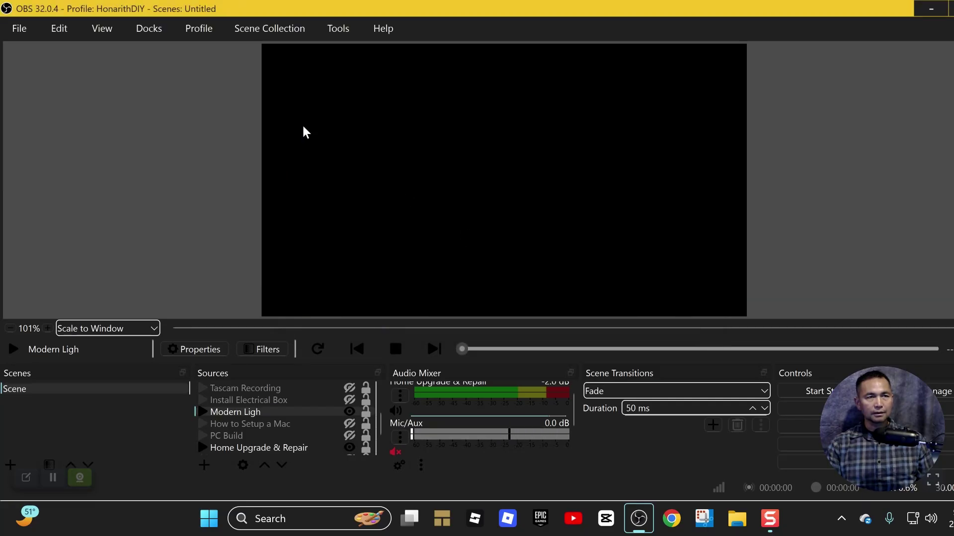
# - Switch to the Honarith Music profile, review the connected YouTube account in its stream settings, and leave the settings without saving
pyautogui.click(201, 30)
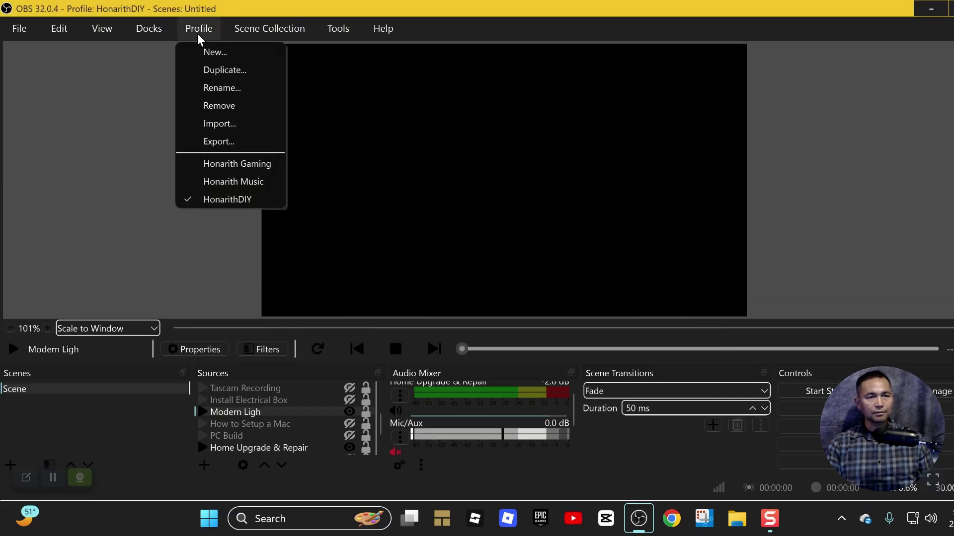
pyautogui.click(249, 183)
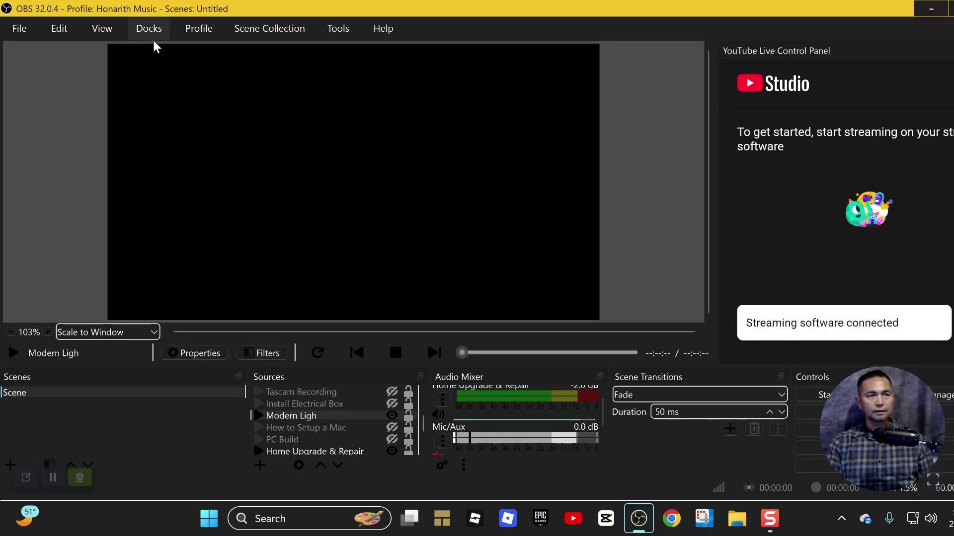
pyautogui.click(19, 28)
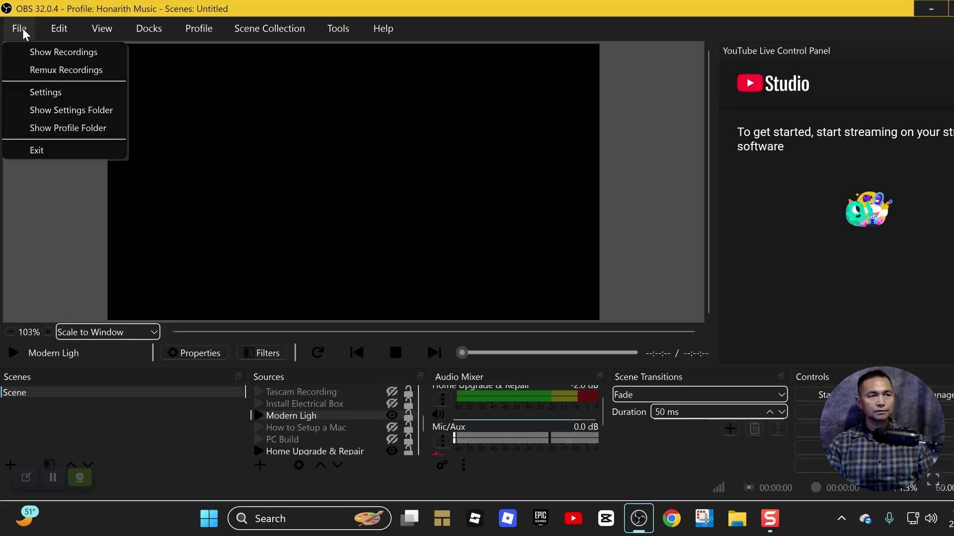
pyautogui.click(45, 94)
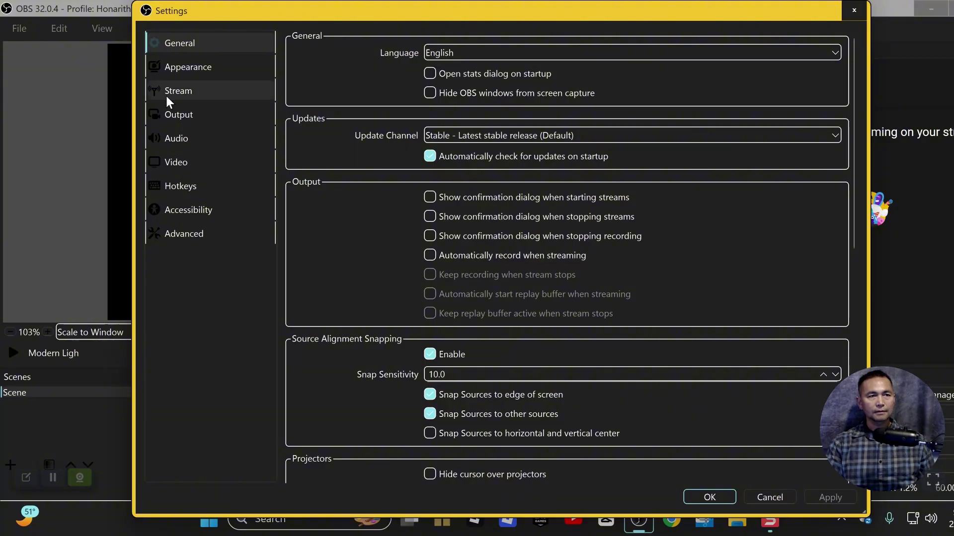
pyautogui.click(173, 92)
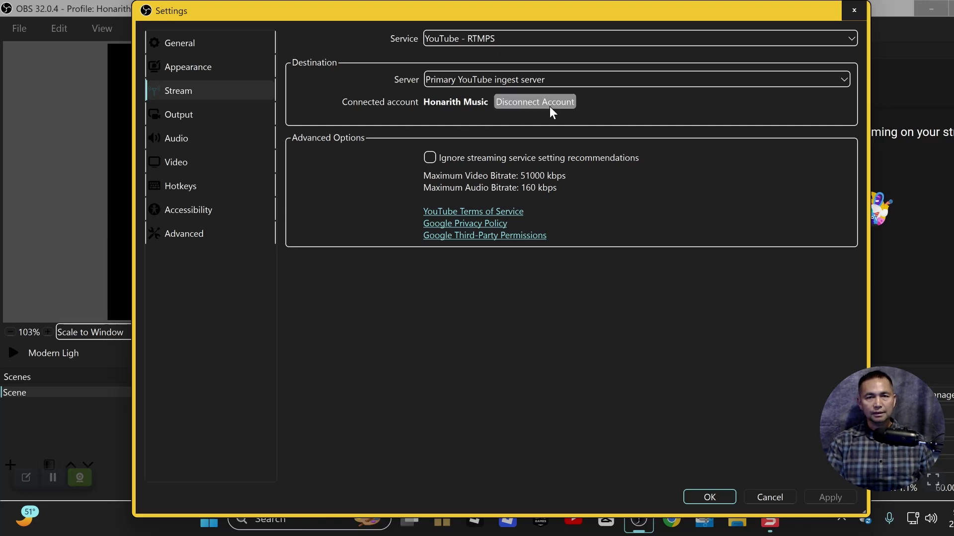
pyautogui.click(769, 497)
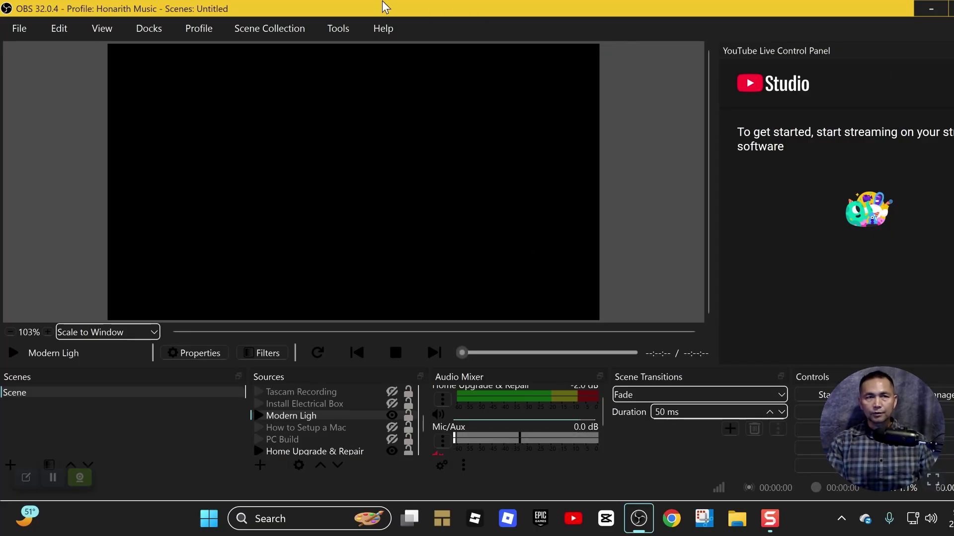
# - Switch back to the HonarithDIY profile and check in the profile list that it is the active one
pyautogui.click(199, 31)
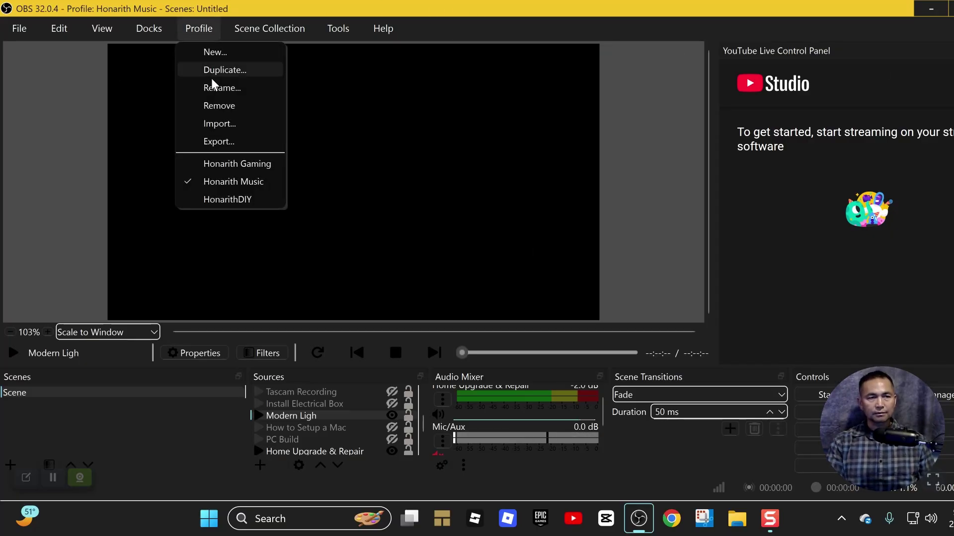
pyautogui.click(230, 200)
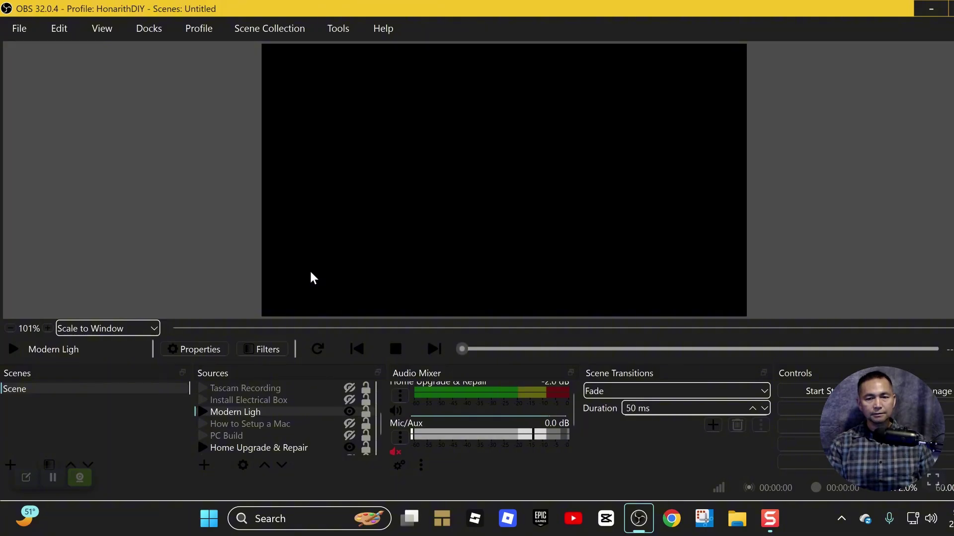
pyautogui.click(198, 31)
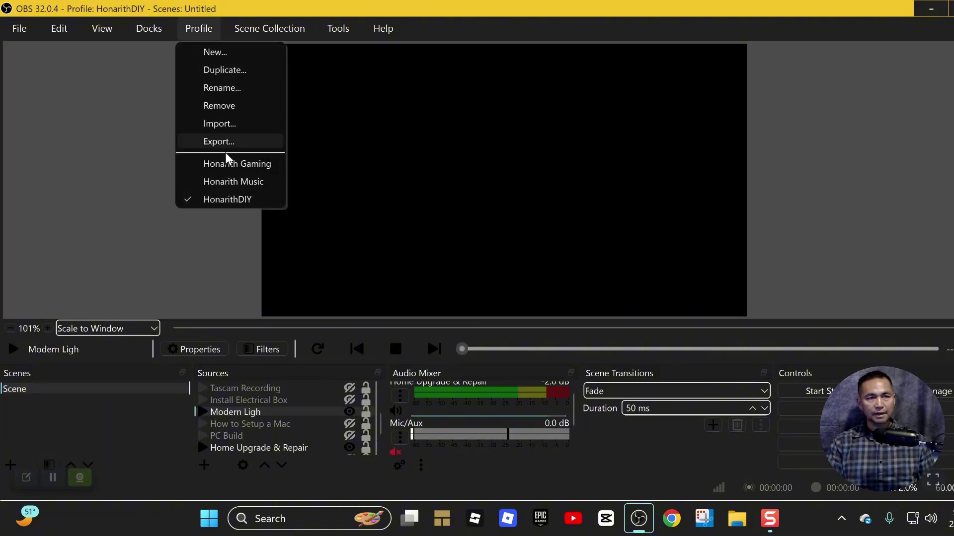
pyautogui.click(519, 270)
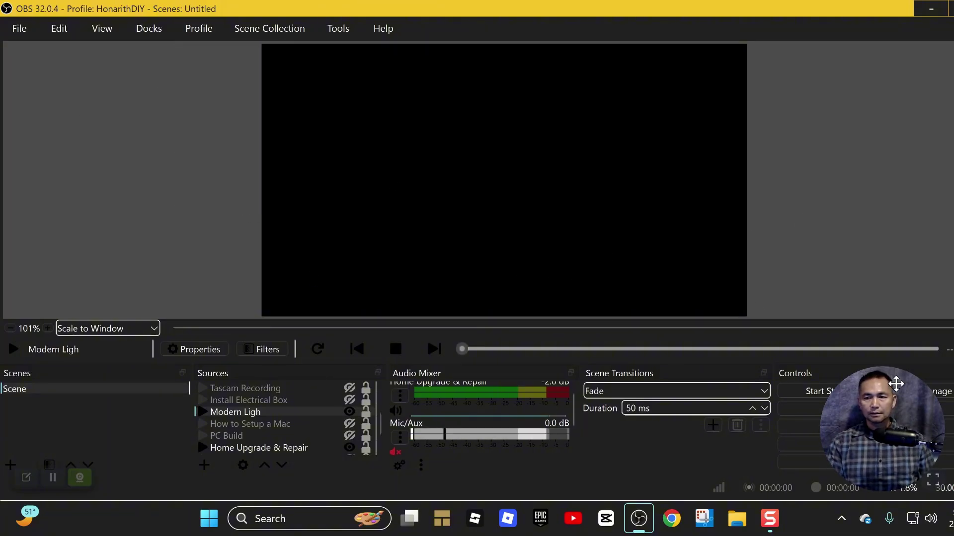
# - Open the YouTube broadcast setup for the channel, show the existing broadcasts, and resize the dialog so it fits on screen
pyautogui.moveTo(869, 396); pyautogui.dragTo(63, 407)
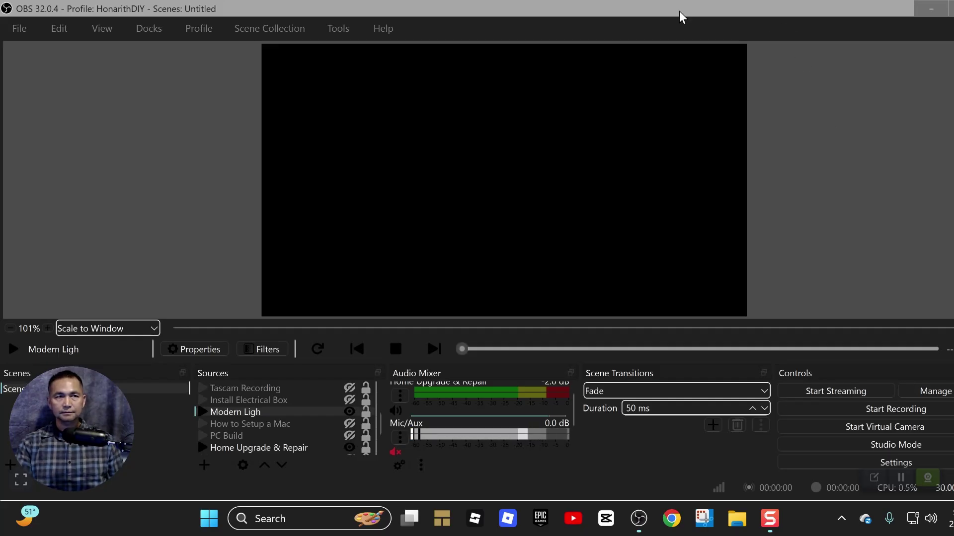
pyautogui.moveTo(683, 3); pyautogui.dragTo(656, 11)
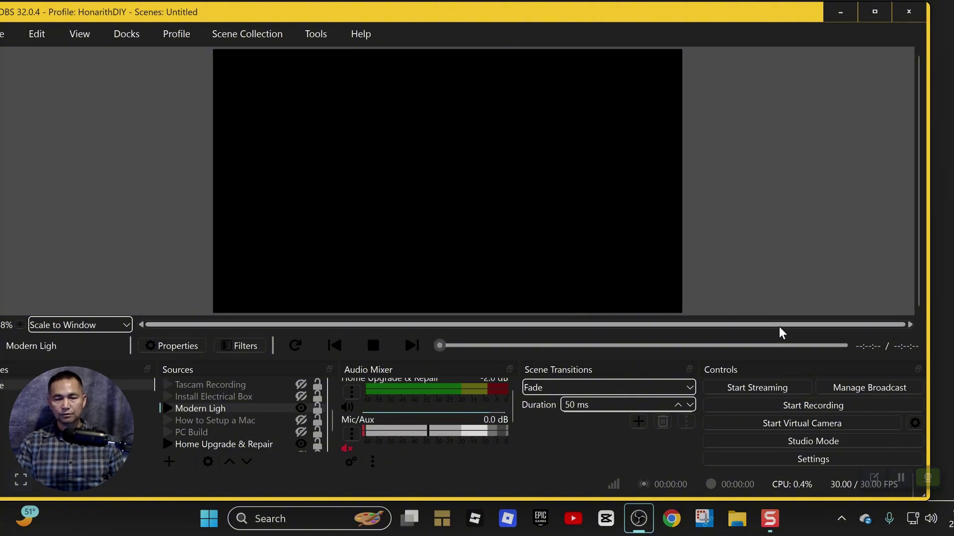
pyautogui.click(872, 388)
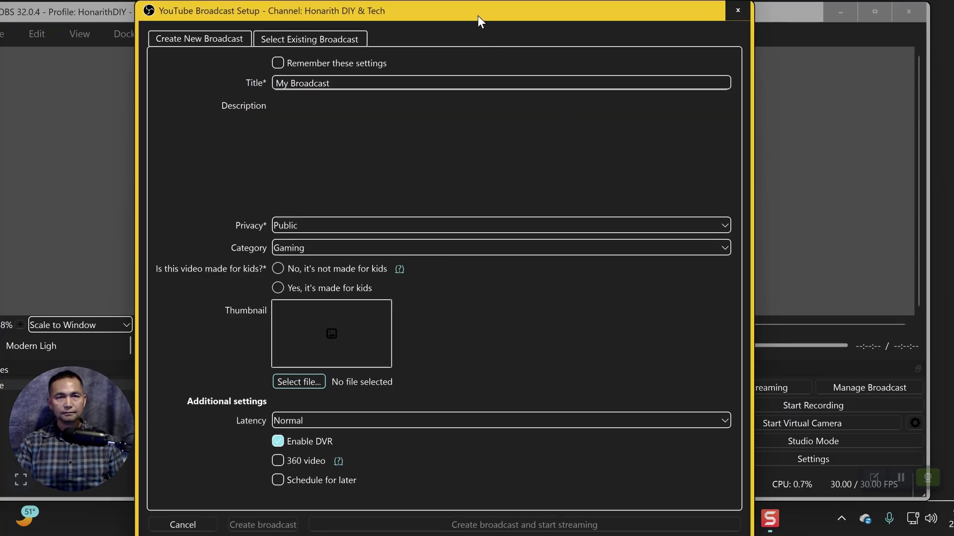
pyautogui.moveTo(478, 16); pyautogui.dragTo(505, 15)
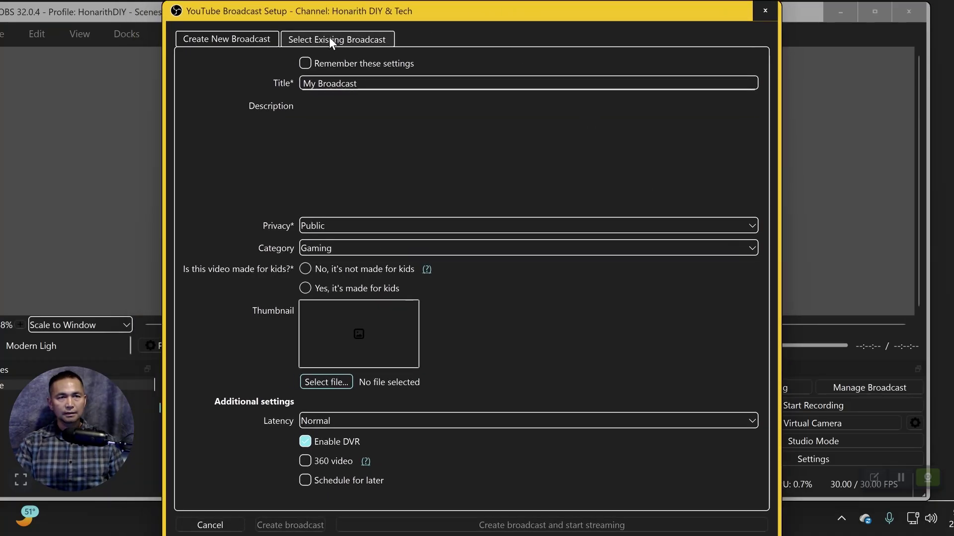
pyautogui.click(330, 39)
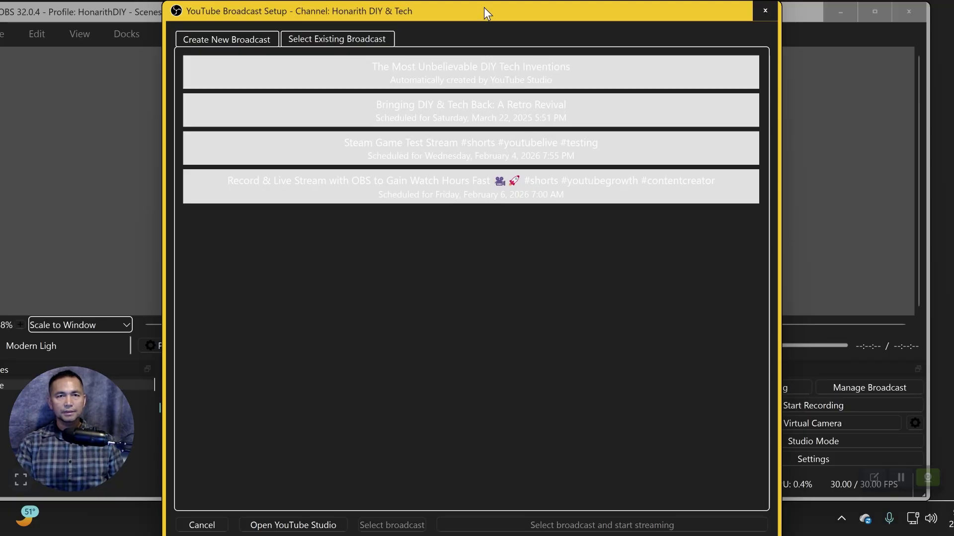
pyautogui.moveTo(247, 8); pyautogui.dragTo(251, 36)
pyautogui.moveTo(167, 27); pyautogui.dragTo(236, 85)
pyautogui.moveTo(320, 97); pyautogui.dragTo(326, 28)
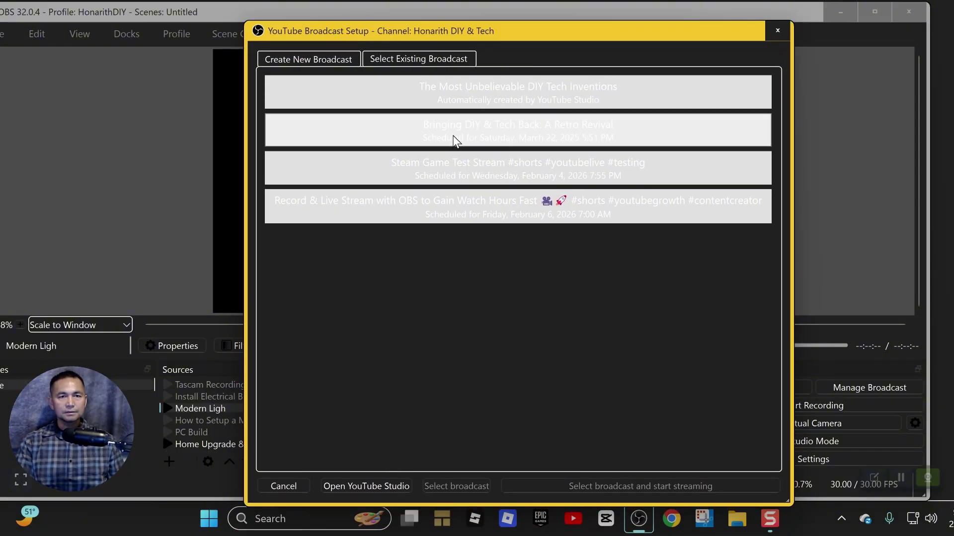
# - Start streaming with the existing broadcast "Steam Game Test Stream #shorts #youtubelive #testing" and dismiss the manual start notice
pyautogui.click(529, 171)
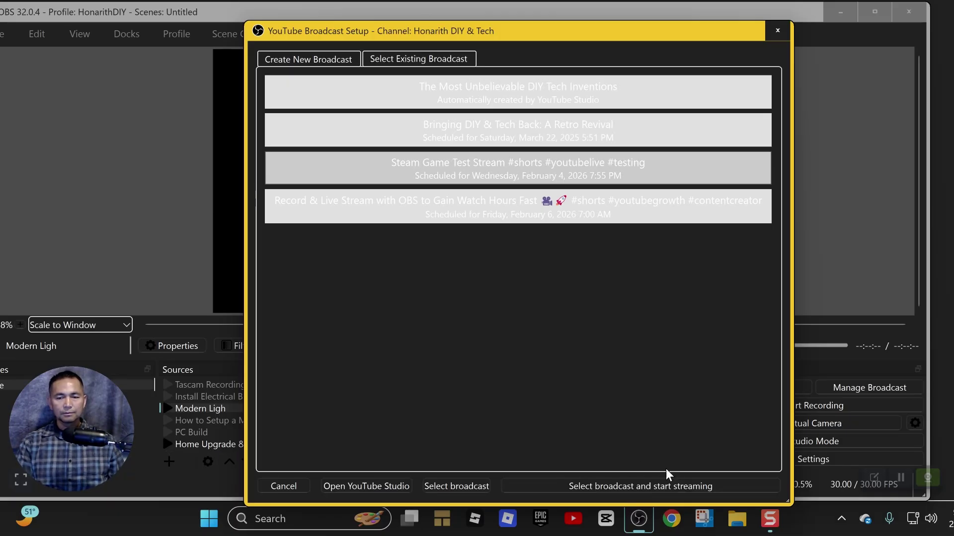
pyautogui.click(636, 487)
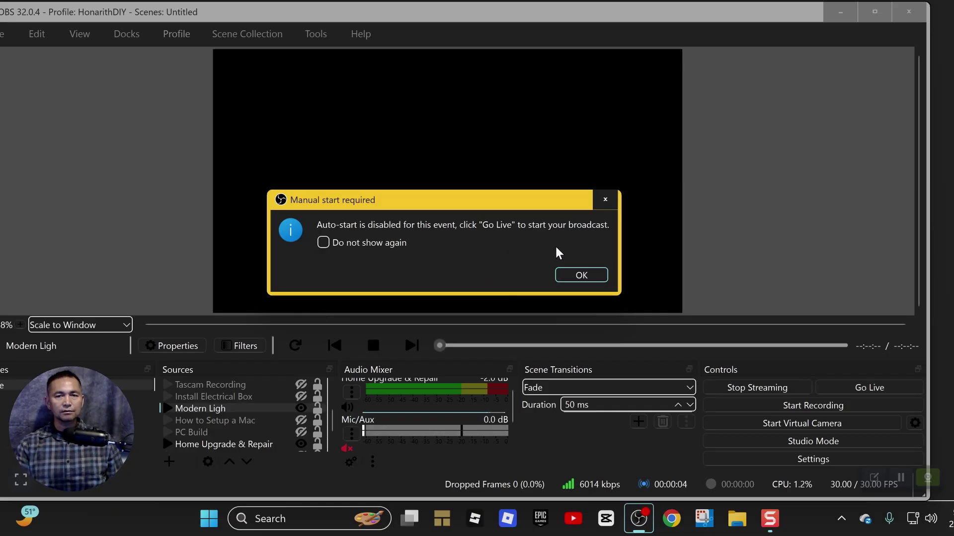
pyautogui.click(582, 276)
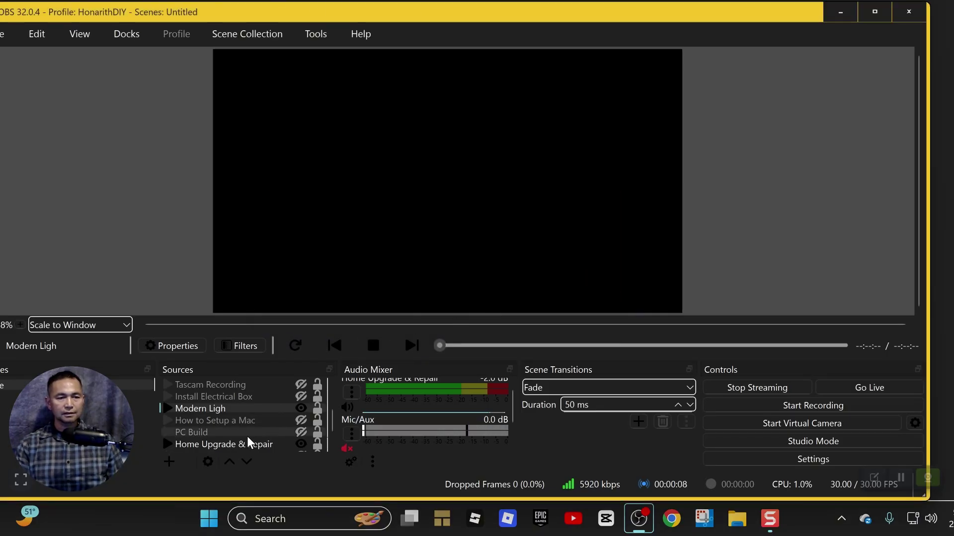
# - Play the Home Upgrade & Repair media source briefly, stop it, and play the Modern Ligh source instead
pyautogui.click(254, 448)
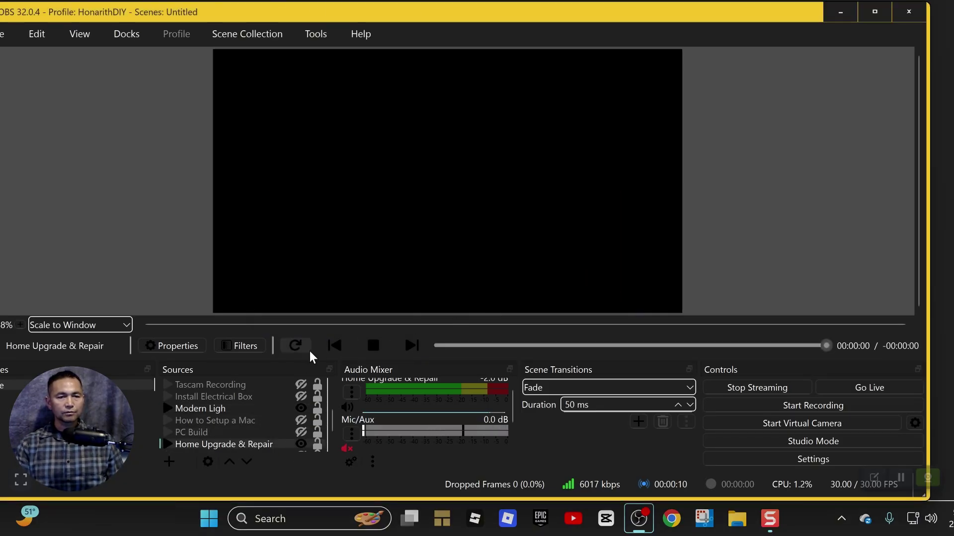
pyautogui.click(296, 345)
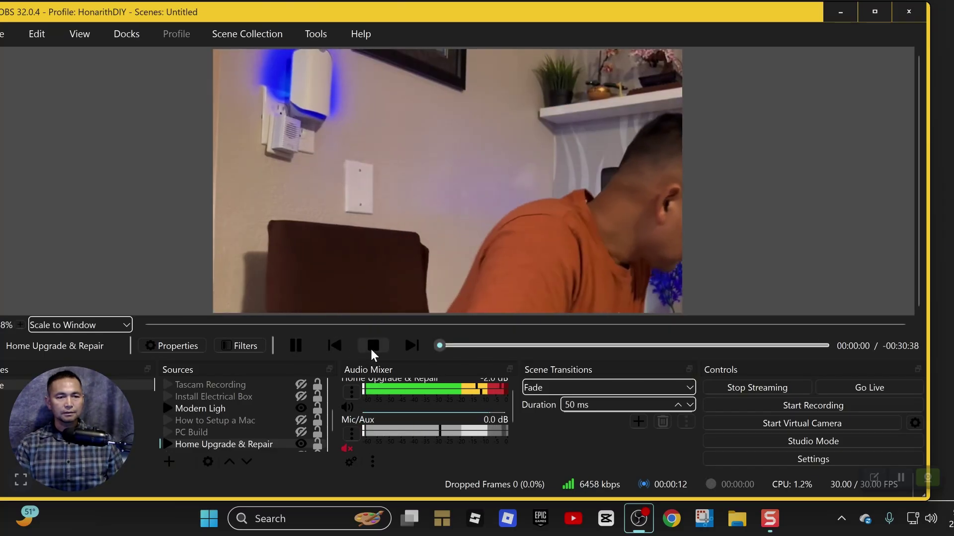
pyautogui.click(372, 348)
pyautogui.click(241, 434)
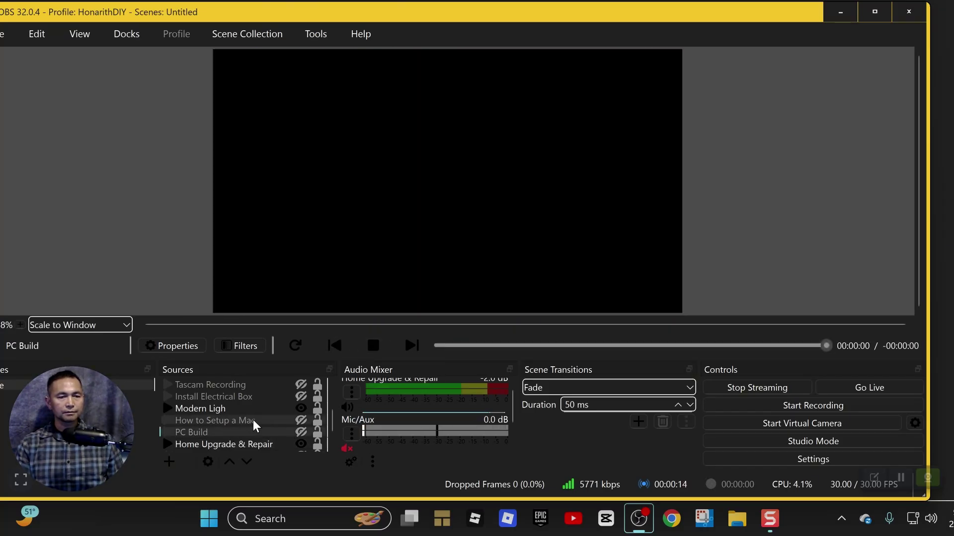
pyautogui.click(296, 347)
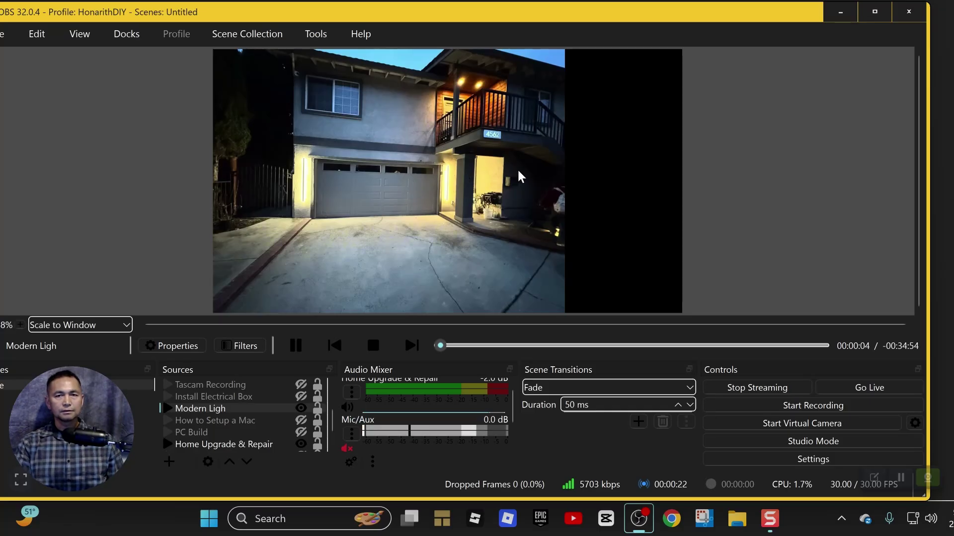
# - Unlock the preview, then enlarge and reposition the Modern Ligh video to fill the canvas, leaving about 13 px at its left edge
pyautogui.rightClick(477, 130)
pyautogui.rightClick(440, 97)
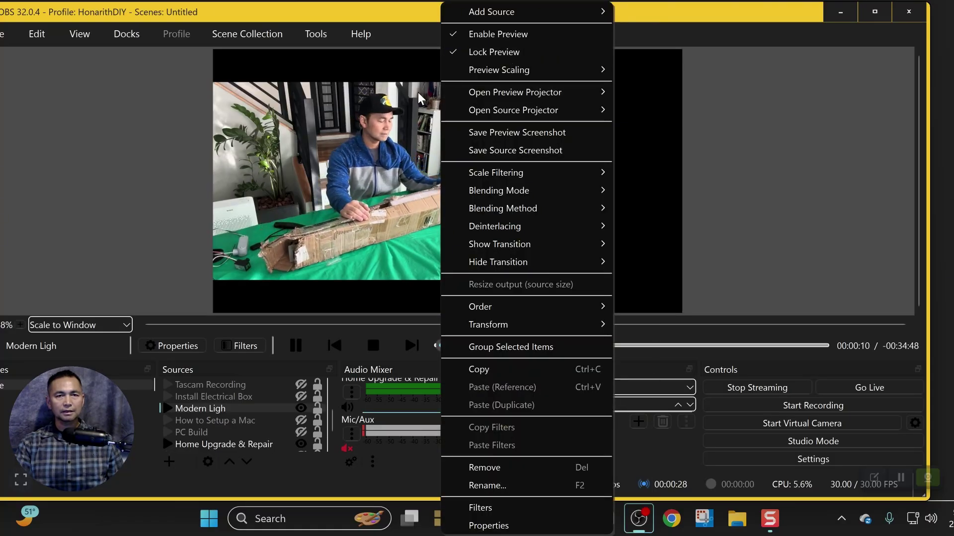
pyautogui.click(493, 55)
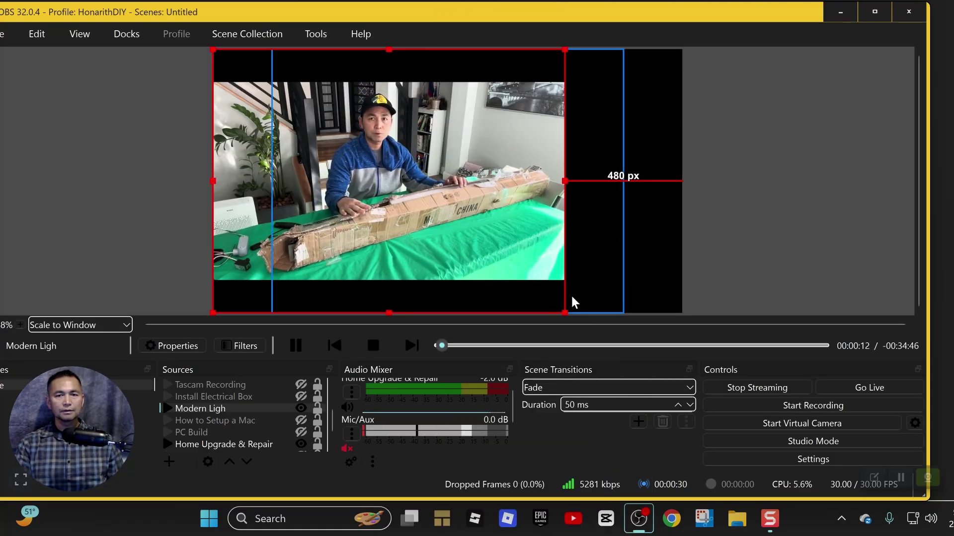
pyautogui.moveTo(565, 177); pyautogui.dragTo(678, 197)
pyautogui.moveTo(594, 197); pyautogui.dragTo(607, 149)
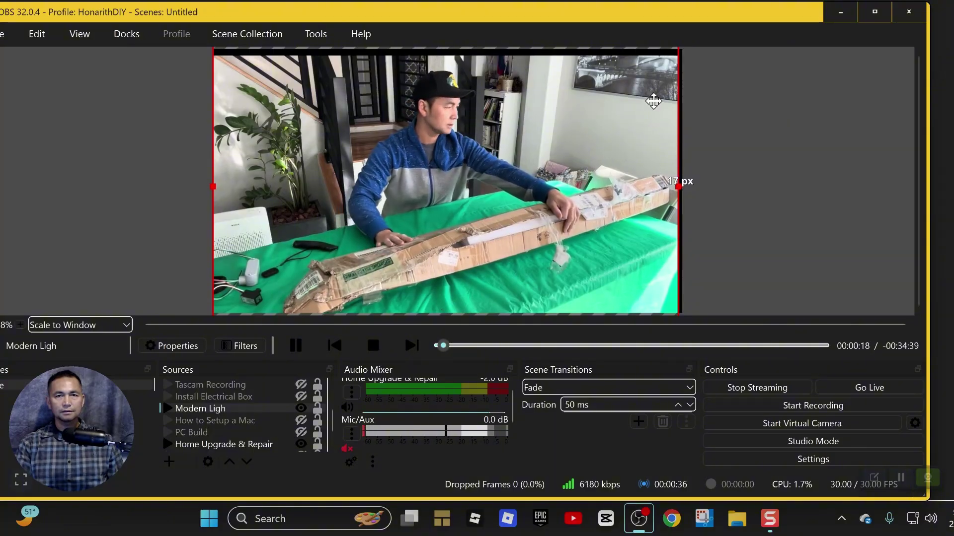
pyautogui.moveTo(654, 96); pyautogui.dragTo(648, 136)
pyautogui.moveTo(671, 54); pyautogui.dragTo(633, 102)
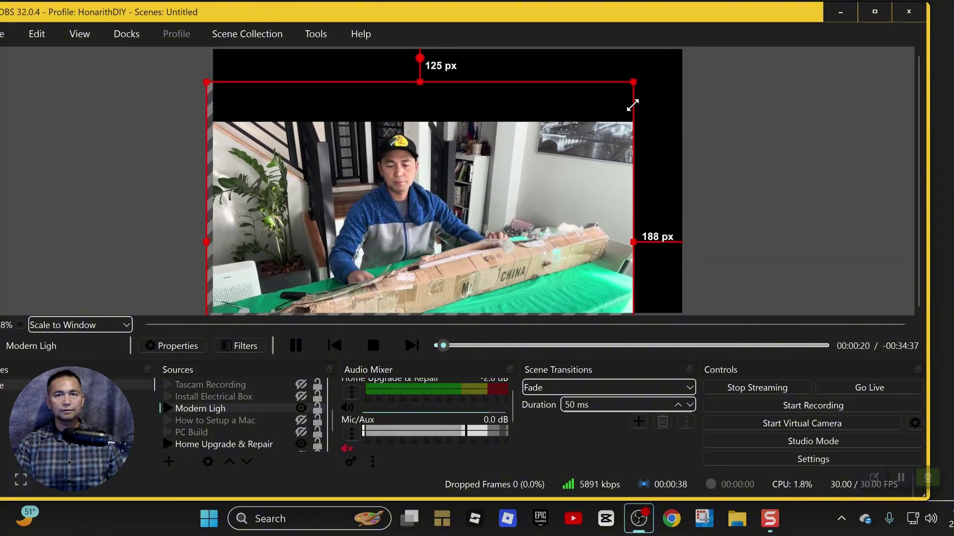
pyautogui.moveTo(546, 158); pyautogui.dragTo(553, 86)
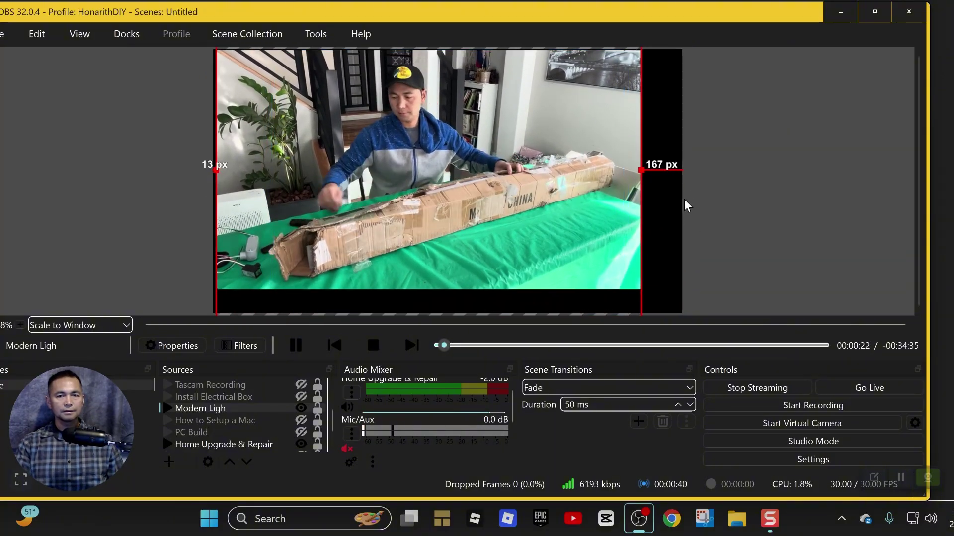
pyautogui.moveTo(639, 169); pyautogui.dragTo(681, 185)
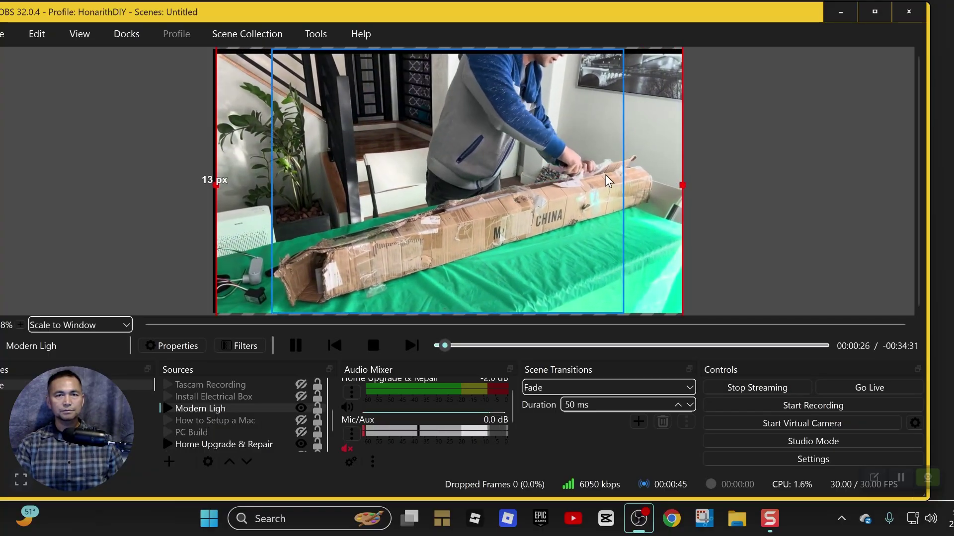
# - Deselect the Modern Ligh video and lock the preview again
pyautogui.click(708, 188)
pyautogui.rightClick(525, 119)
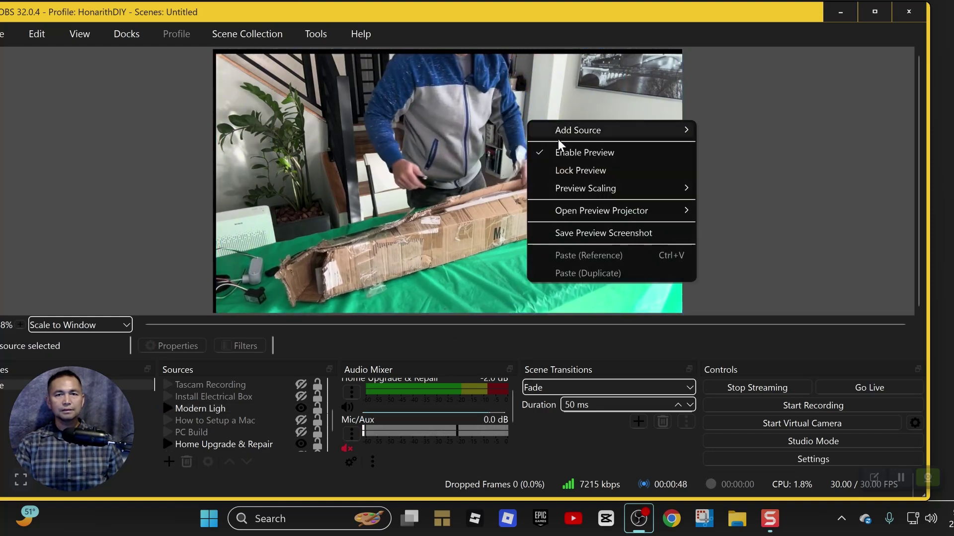
pyautogui.click(579, 170)
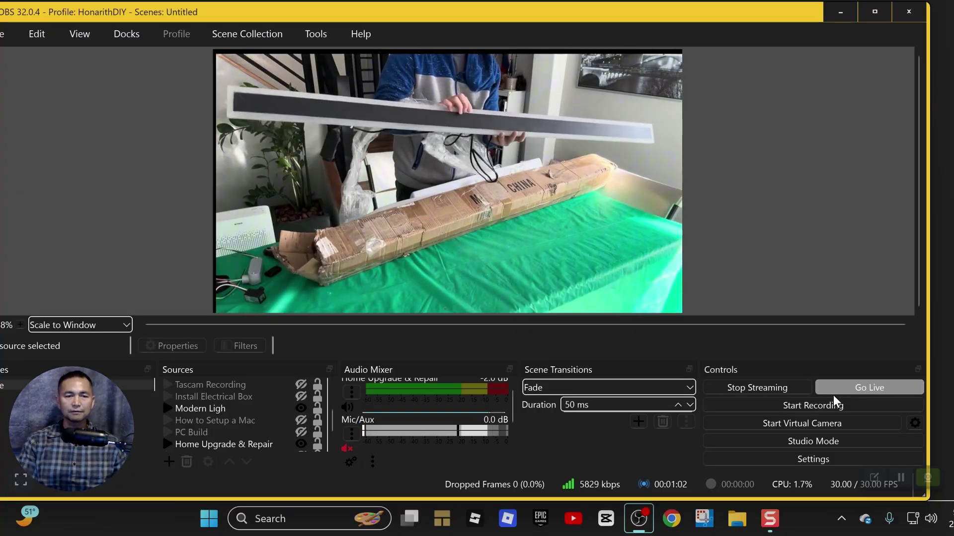
# - Examine the audio mixer levels of the Home Upgrade & Repair, Mic/Aux and Modern Ligh channels
pyautogui.scroll(1, 430, 404)
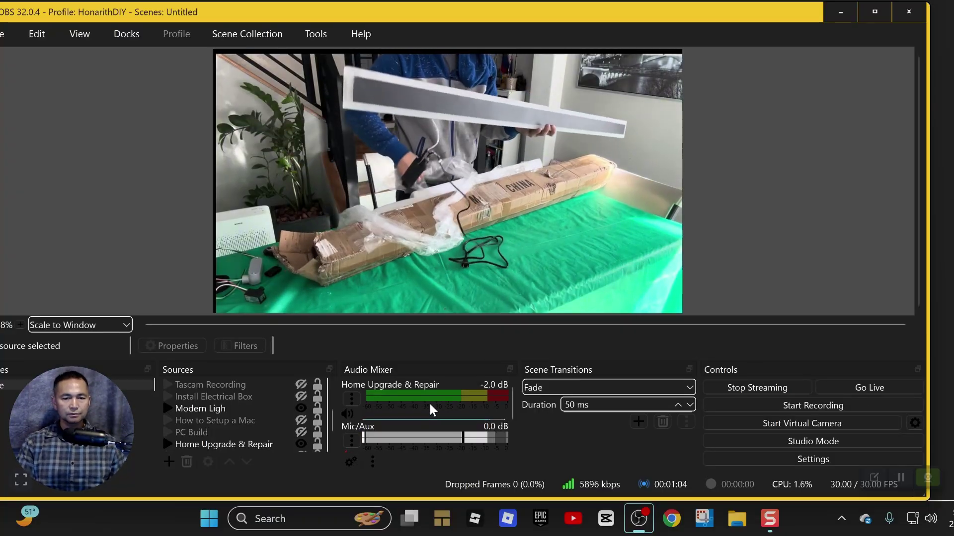
pyautogui.scroll(-2, 432, 408)
pyautogui.scroll(2, 432, 413)
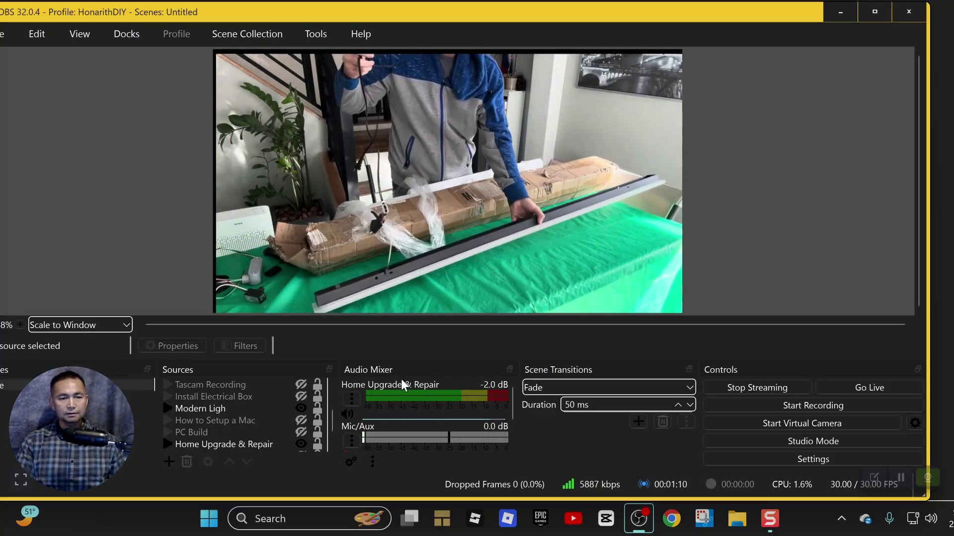
pyautogui.scroll(-2, 411, 395)
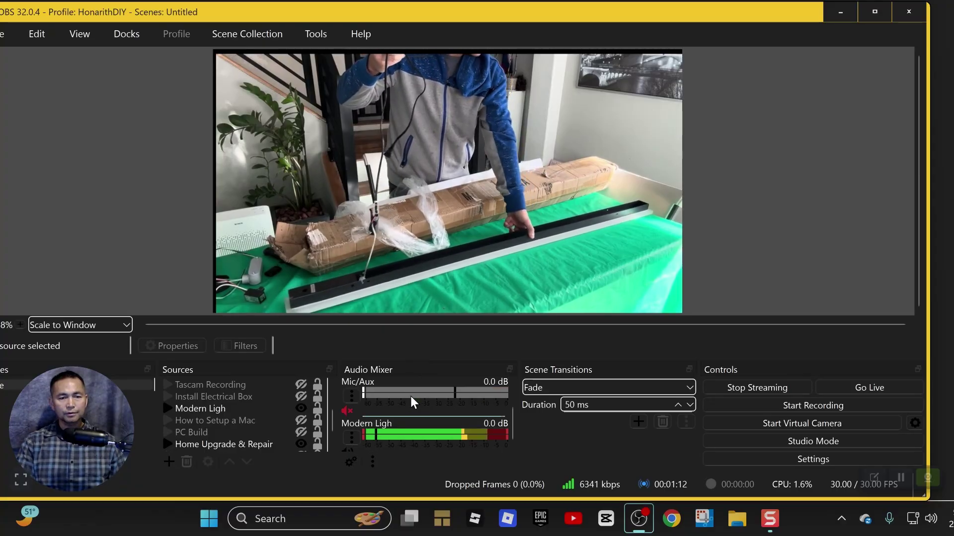
pyautogui.scroll(2, 354, 413)
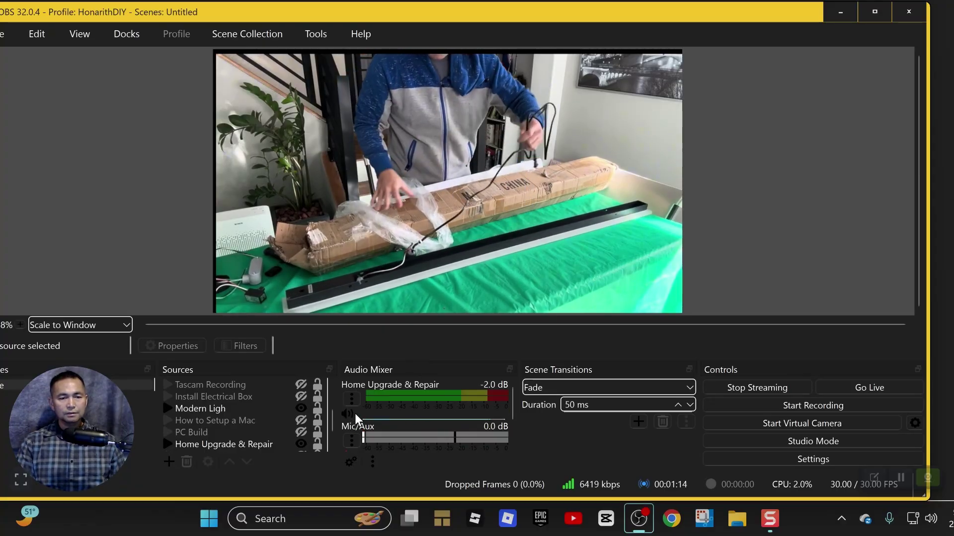
# - Lower the Home Upgrade & Repair volume to -5.1 dB in the advanced audio properties and check the mixer channels
pyautogui.scroll(-2, 365, 412)
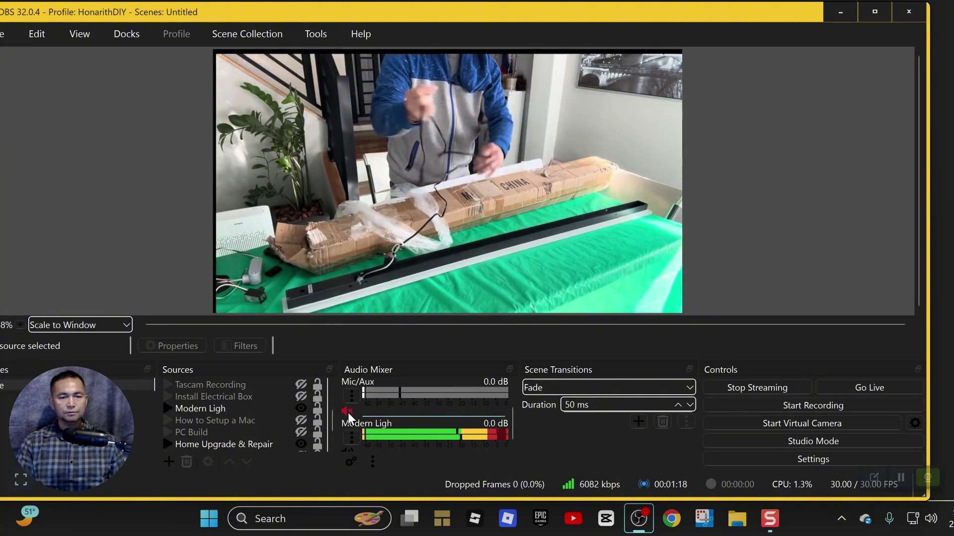
pyautogui.scroll(-1, 348, 413)
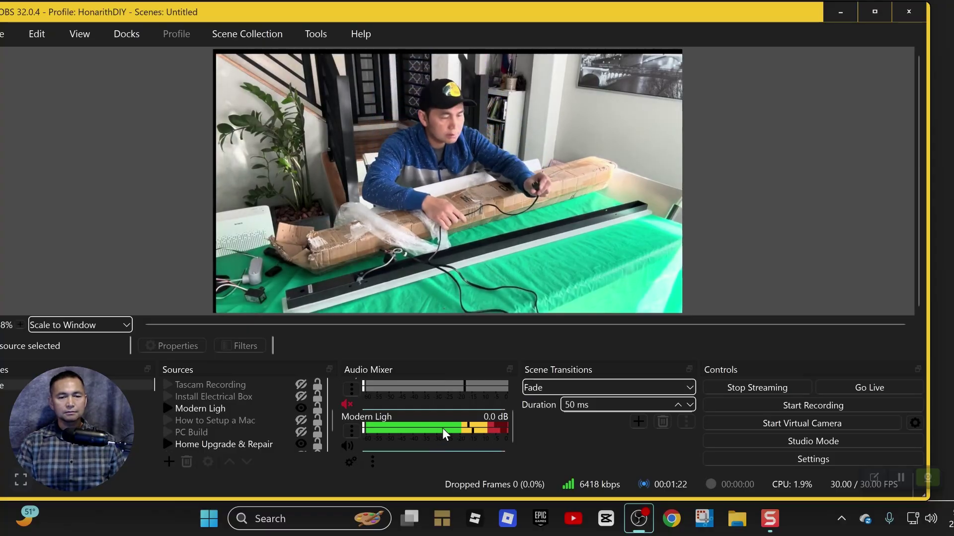
pyautogui.click(353, 432)
pyautogui.click(383, 420)
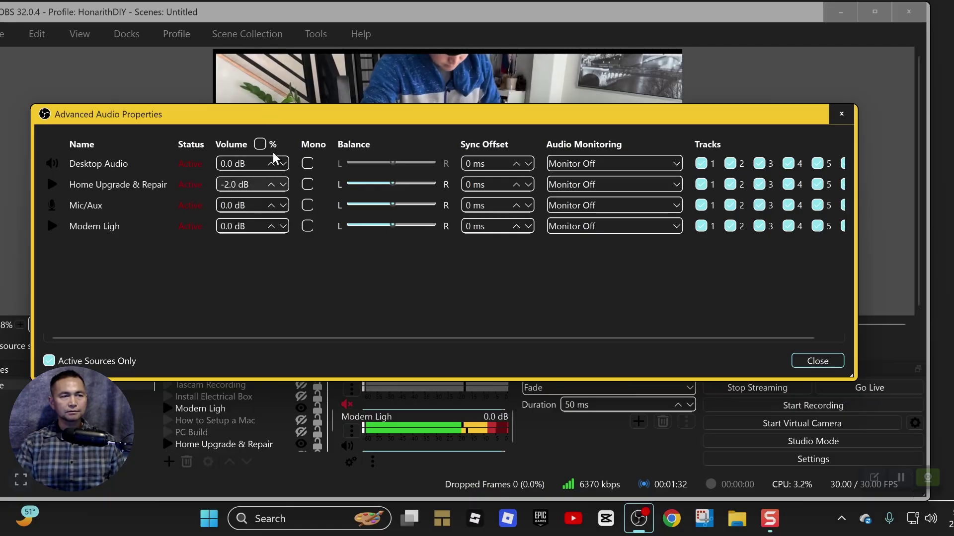
pyautogui.click(282, 186)
pyautogui.click(283, 186)
pyautogui.click(283, 186)
pyautogui.click(283, 186)
pyautogui.click(283, 186)
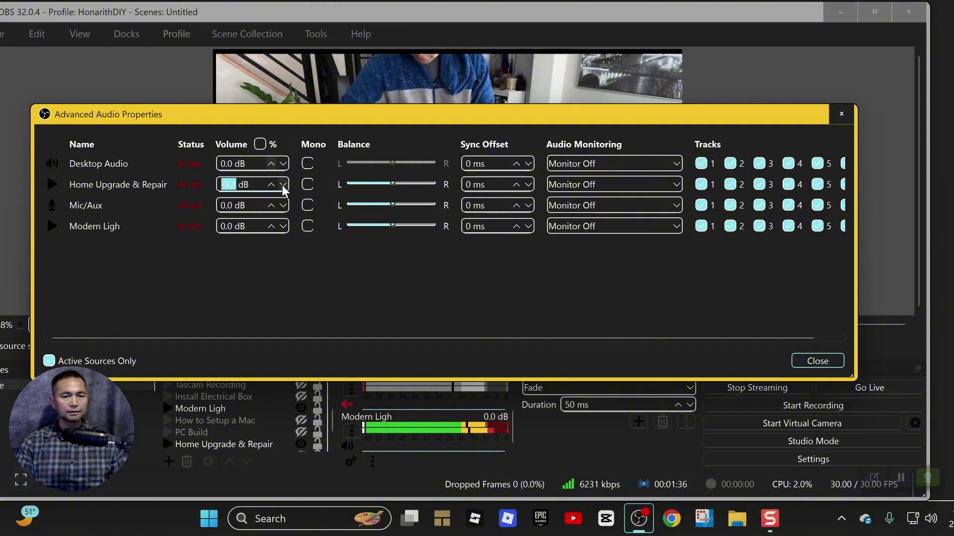
pyautogui.click(283, 185)
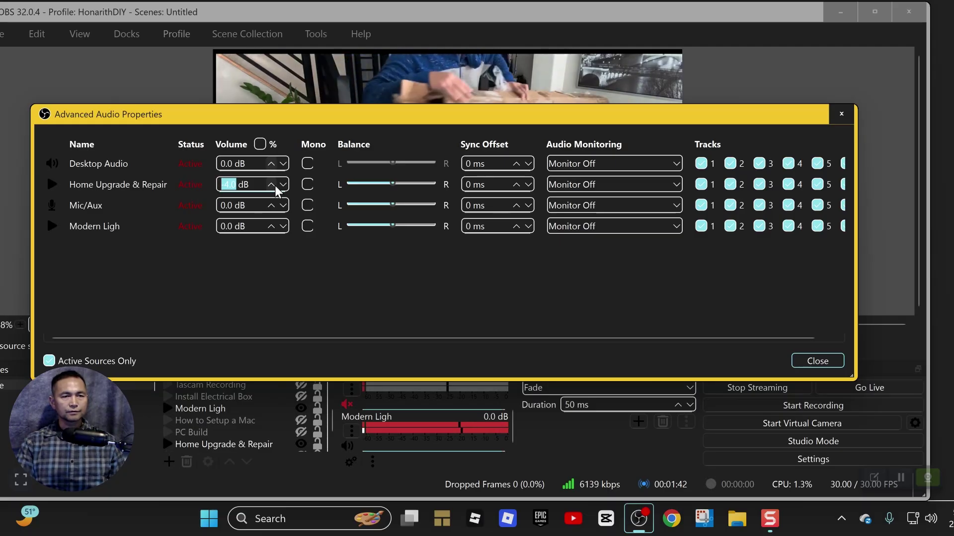
pyautogui.click(282, 186)
pyautogui.click(283, 185)
pyautogui.click(283, 185)
pyautogui.click(283, 186)
pyautogui.click(283, 186)
pyautogui.click(284, 186)
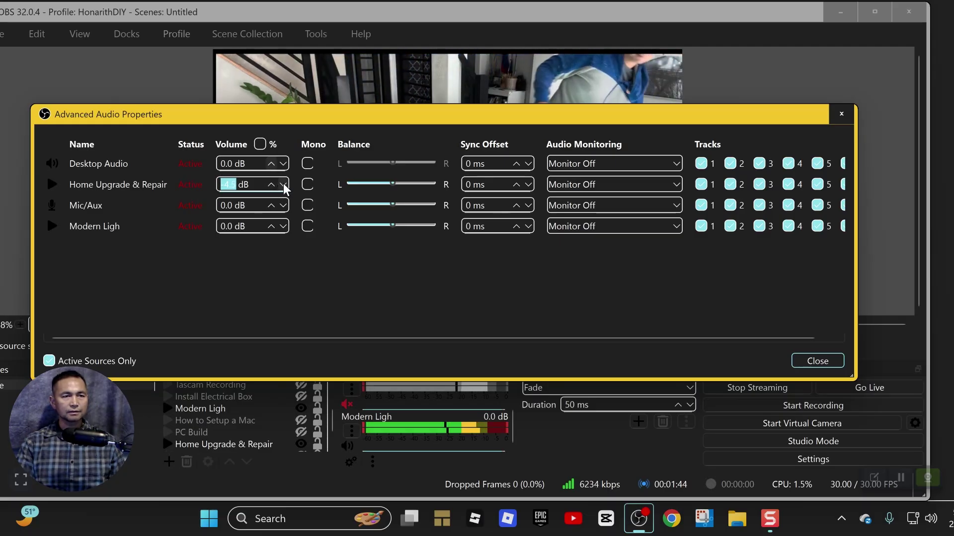
pyautogui.click(284, 186)
pyautogui.click(284, 185)
pyautogui.click(285, 186)
pyautogui.click(285, 186)
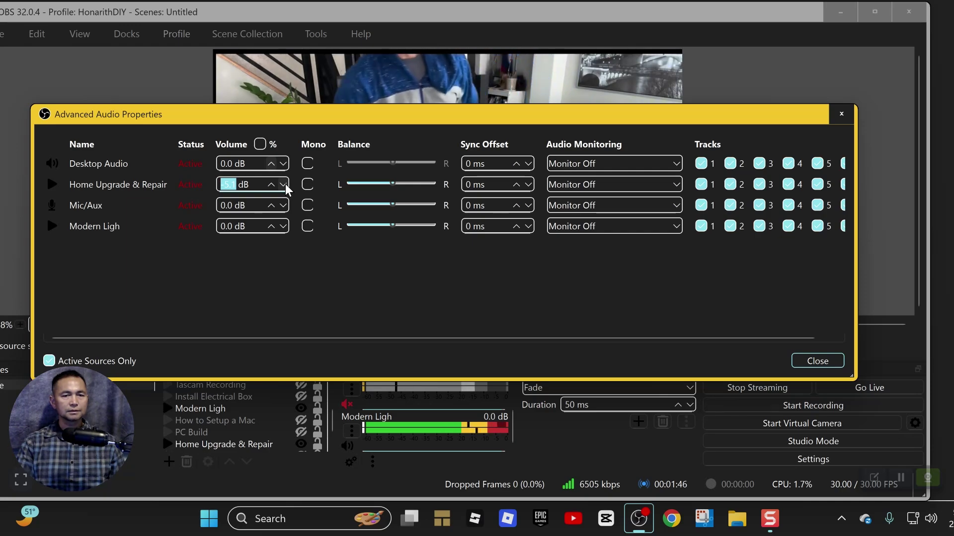
pyautogui.click(817, 360)
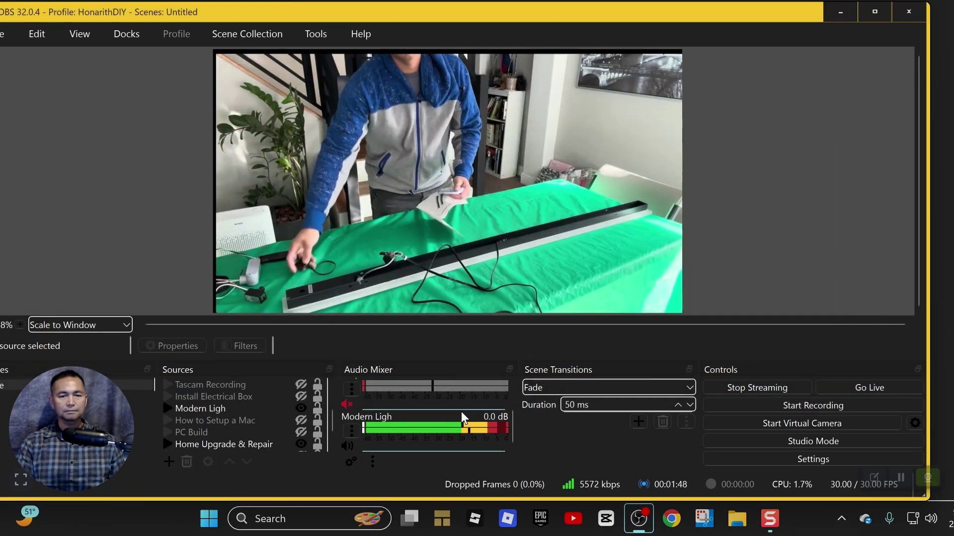
pyautogui.scroll(2, 458, 410)
pyautogui.scroll(-1, 393, 422)
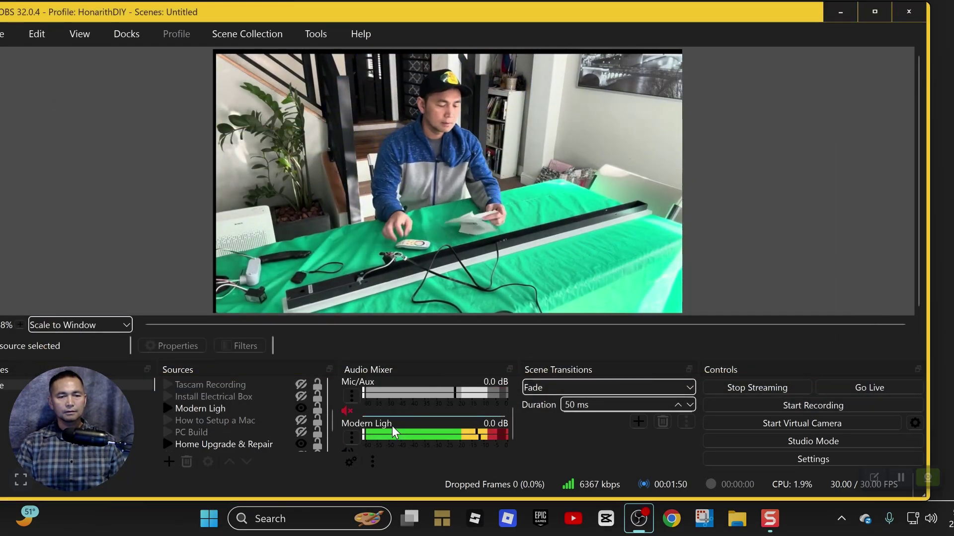
pyautogui.scroll(1, 388, 413)
pyautogui.scroll(-1, 371, 415)
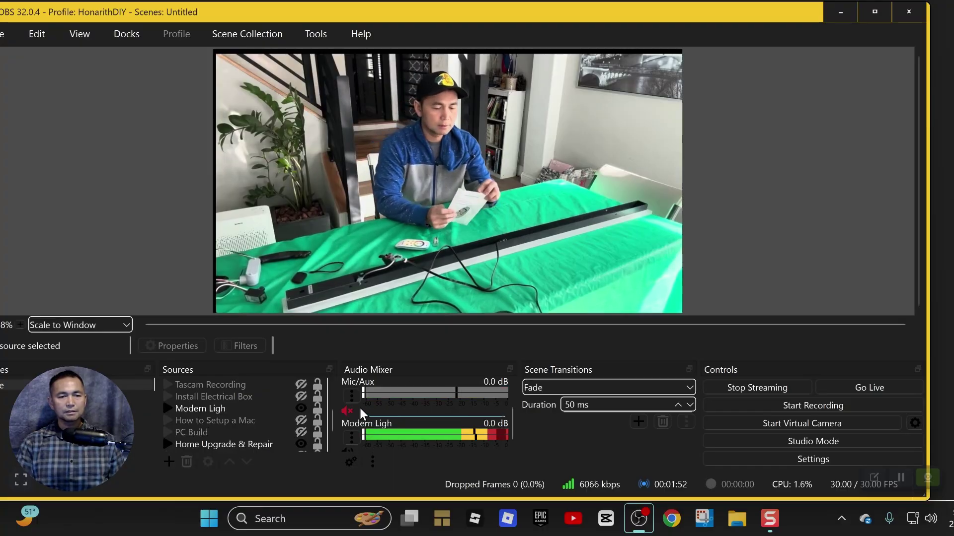
pyautogui.scroll(1, 350, 413)
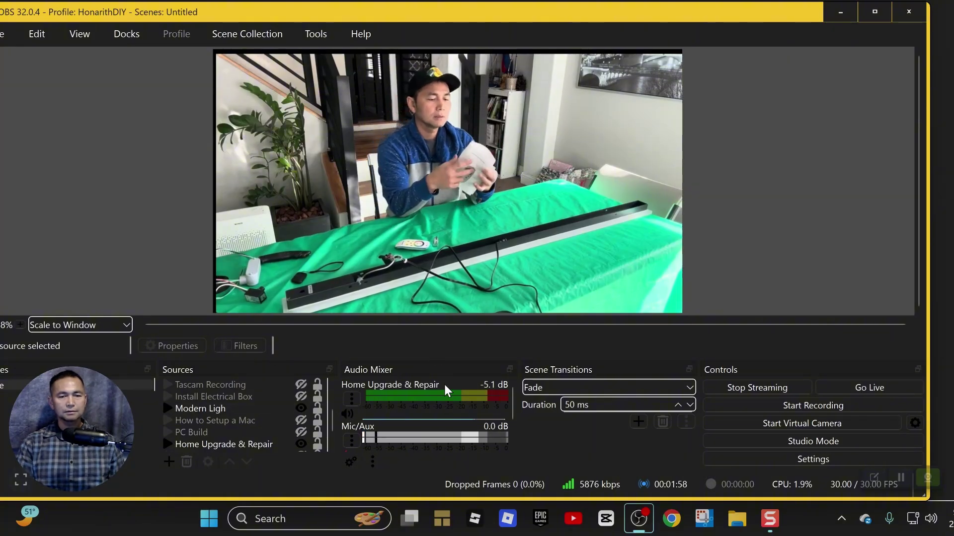
# - Stop the Modern Ligh playback and hide both the Modern Ligh and Home Upgrade & Repair sources
pyautogui.click(221, 410)
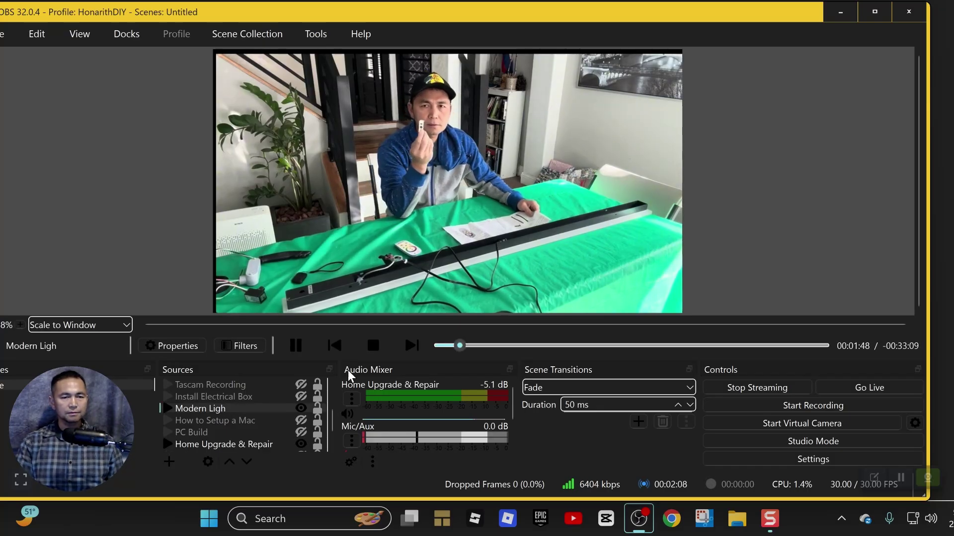
pyautogui.click(372, 346)
pyautogui.click(237, 397)
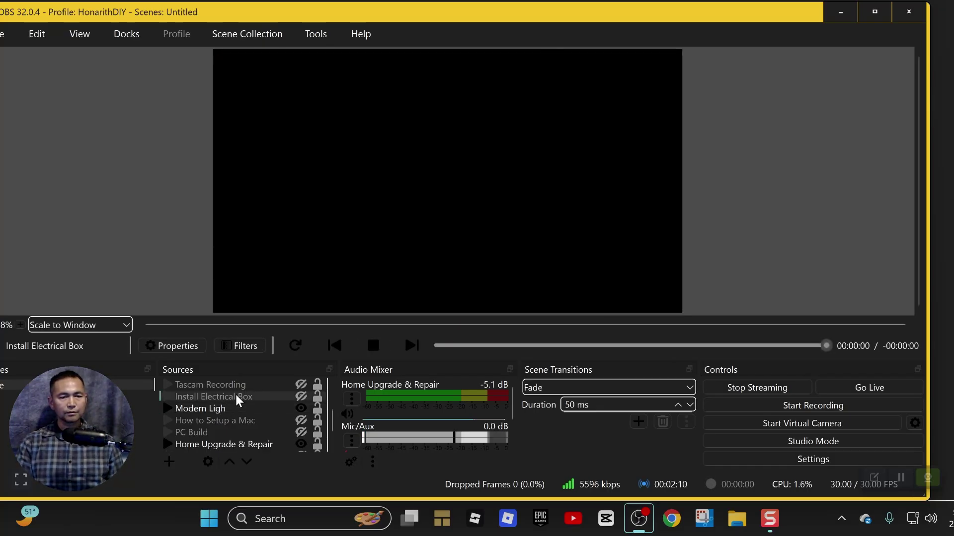
pyautogui.click(301, 408)
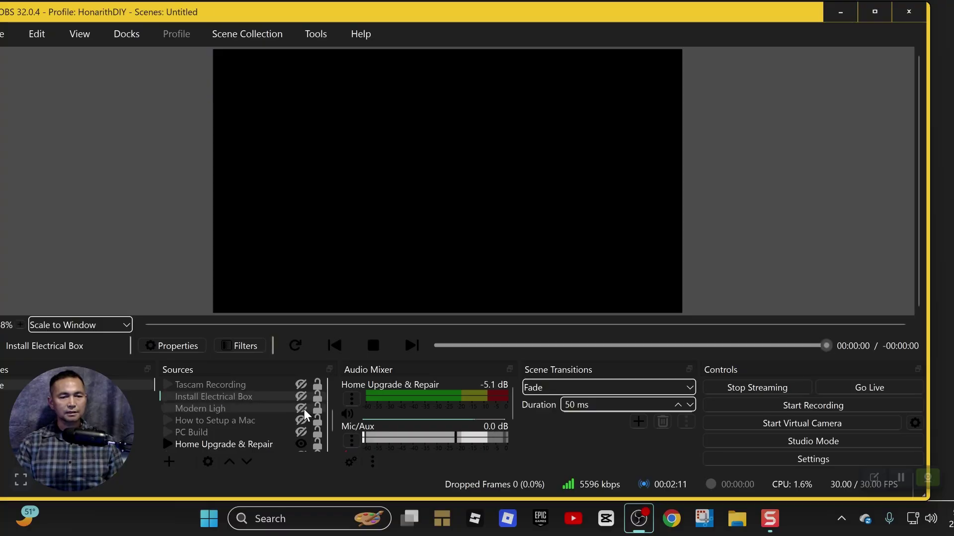
pyautogui.click(301, 444)
# - Find the Tascam Recording source in the source list and make it visible
pyautogui.scroll(-1, 301, 449)
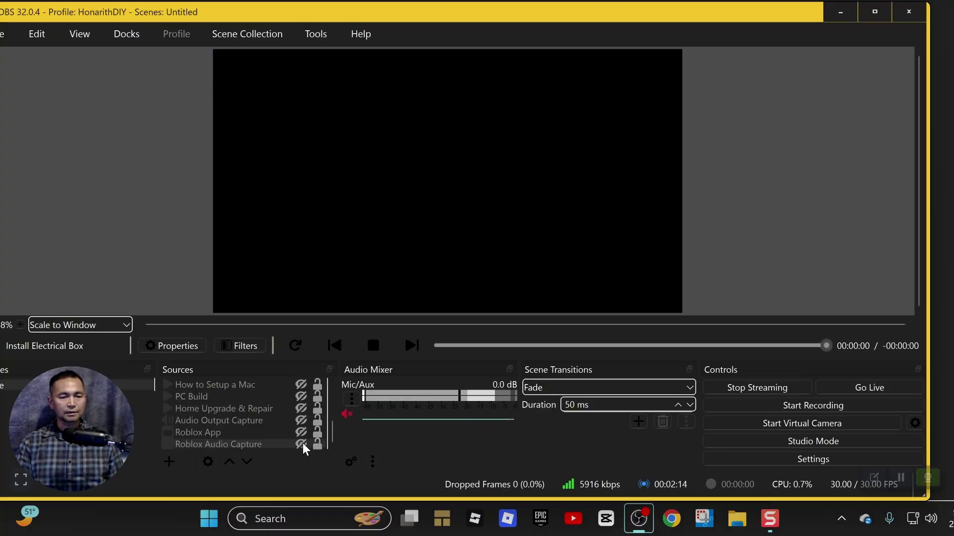
pyautogui.scroll(4, 302, 437)
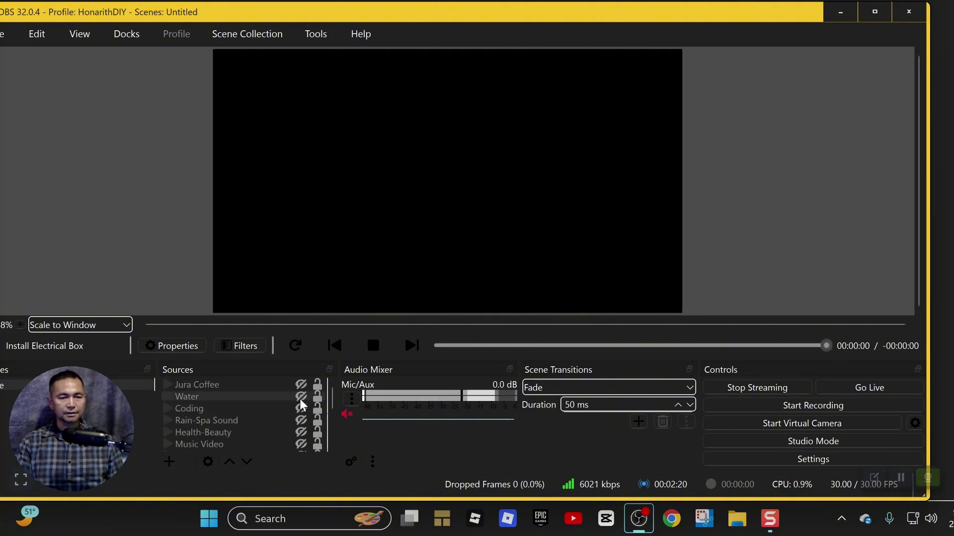
pyautogui.scroll(-1, 256, 410)
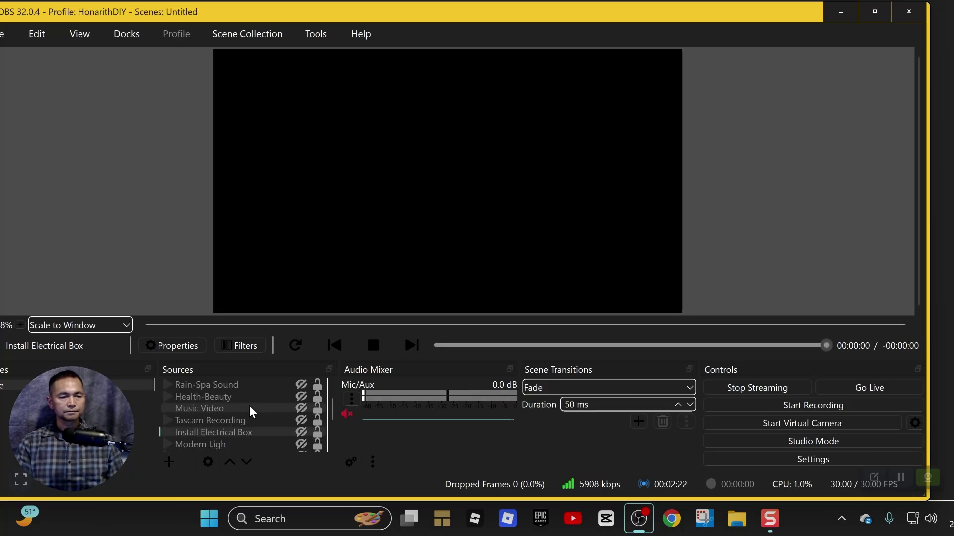
pyautogui.scroll(1, 251, 408)
pyautogui.scroll(-1, 253, 408)
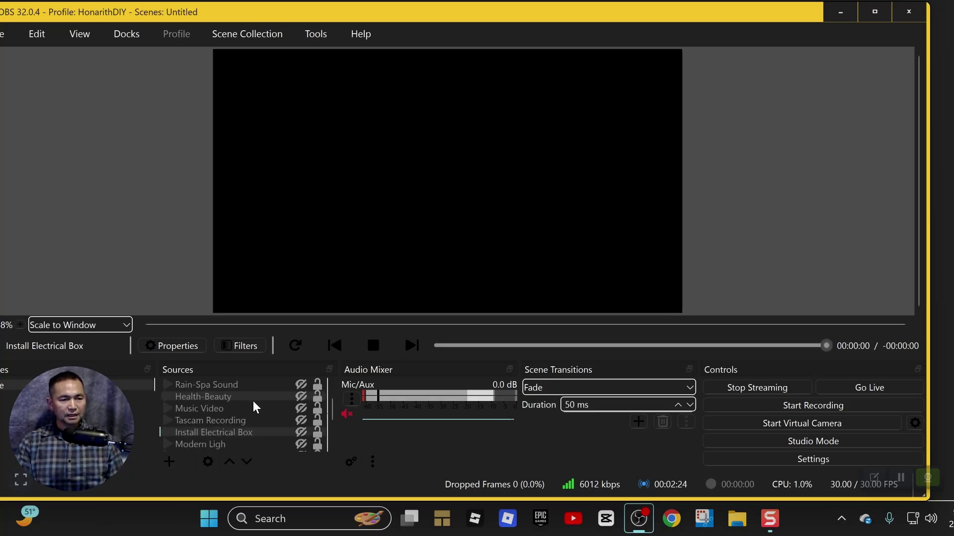
pyautogui.click(279, 421)
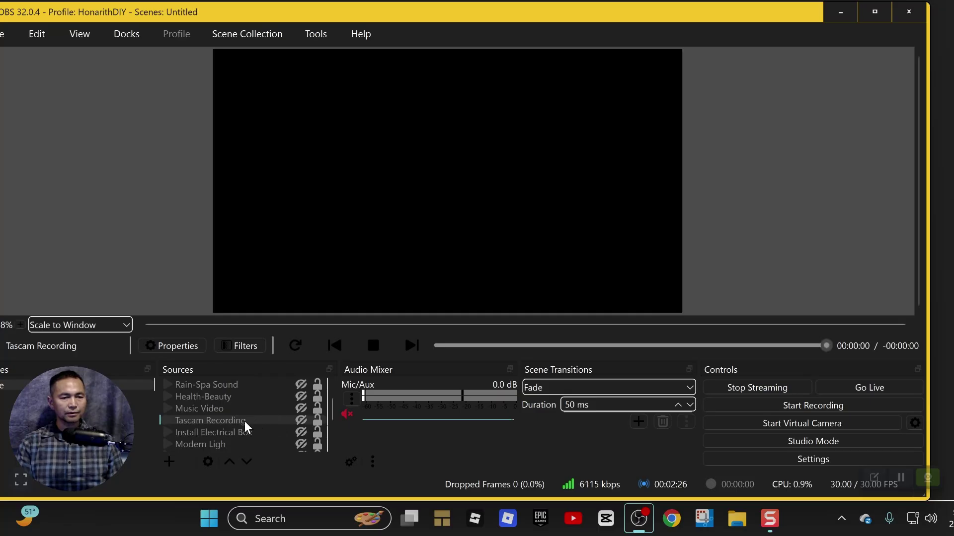
pyautogui.click(302, 422)
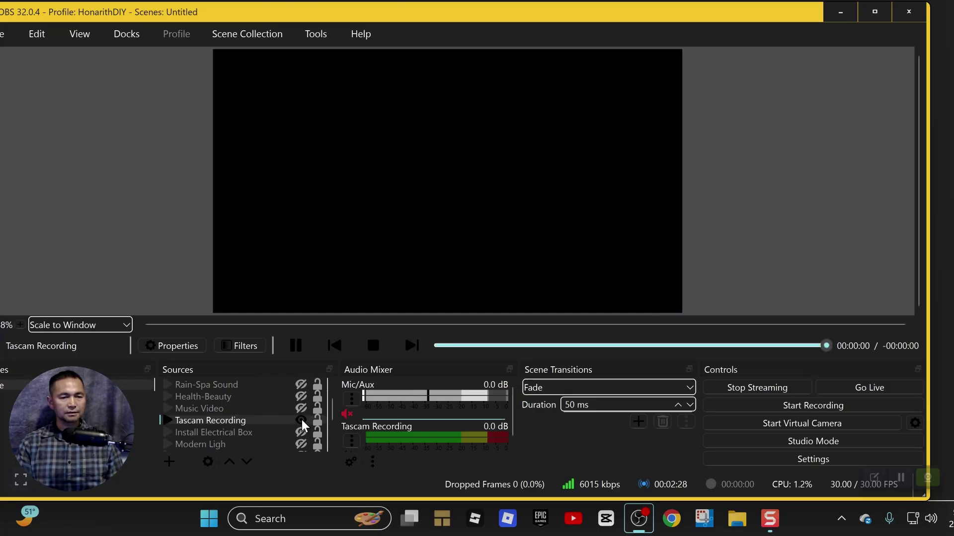
pyautogui.scroll(-1, 301, 424)
pyautogui.scroll(1, 303, 427)
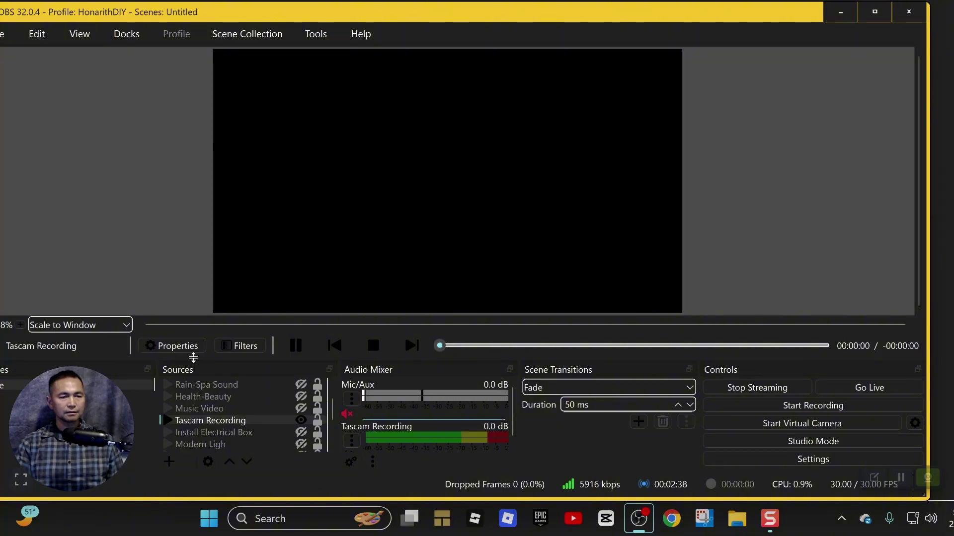
# - Replace the folder in the Tascam Recording playlist with the Budget Home Studio Recording TASCAM DP-008EX video from D:/YouTube/Audio Recording
pyautogui.click(182, 347)
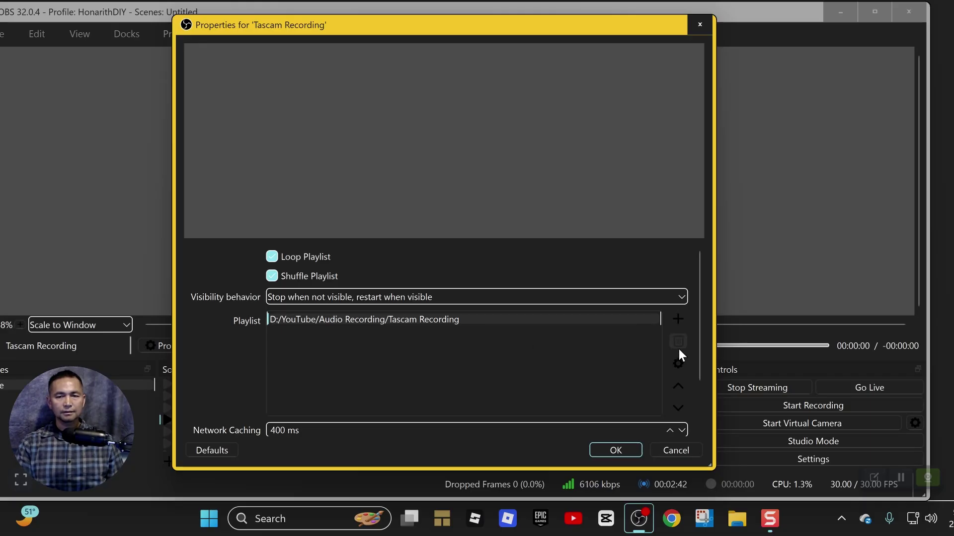
pyautogui.click(674, 343)
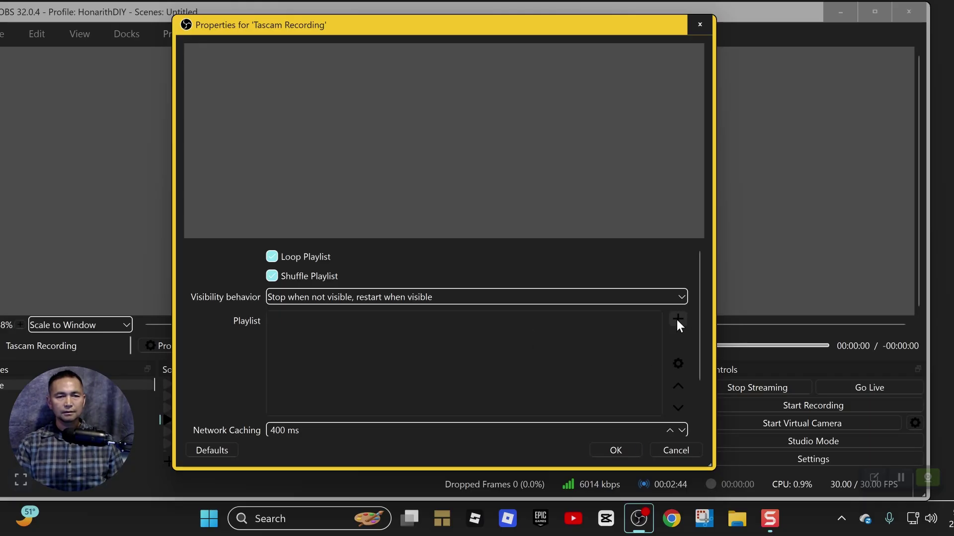
pyautogui.click(677, 320)
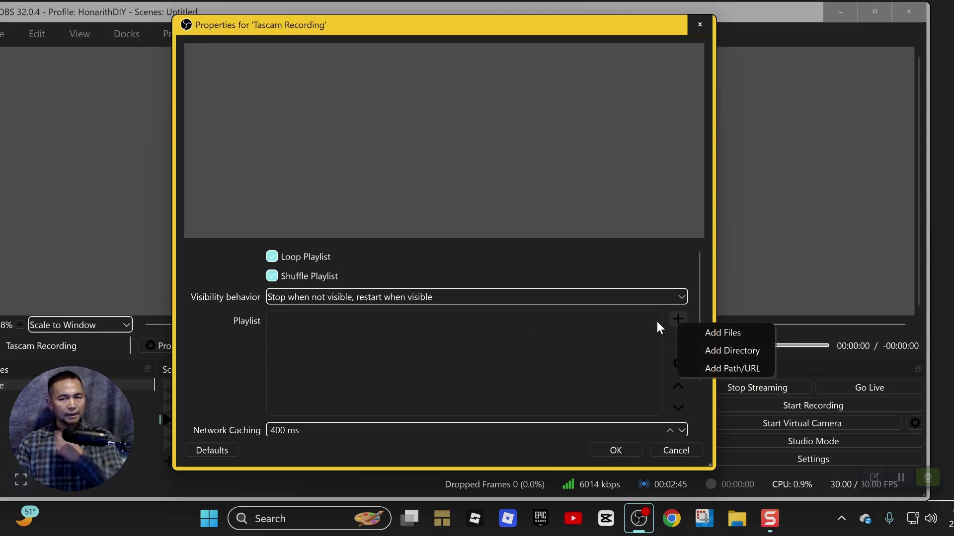
pyautogui.click(708, 335)
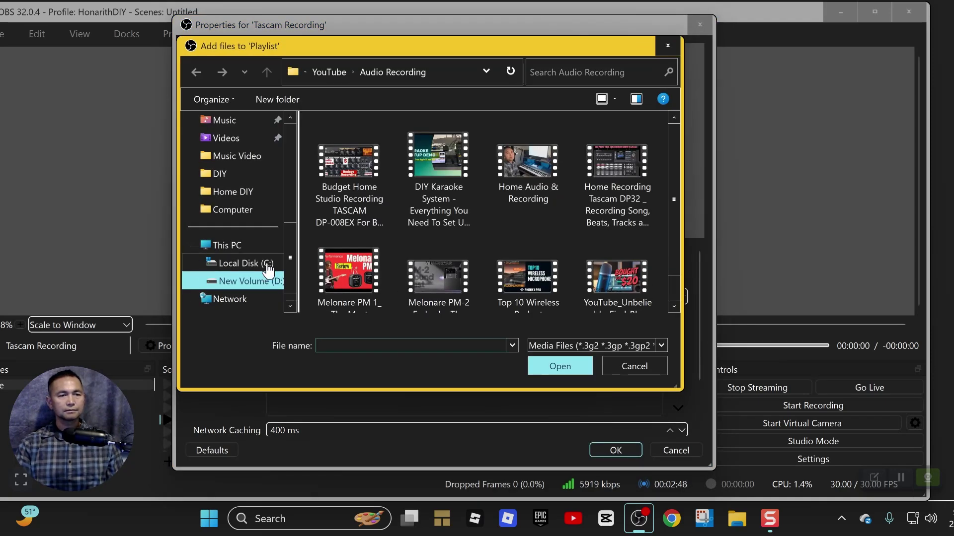
pyautogui.click(250, 281)
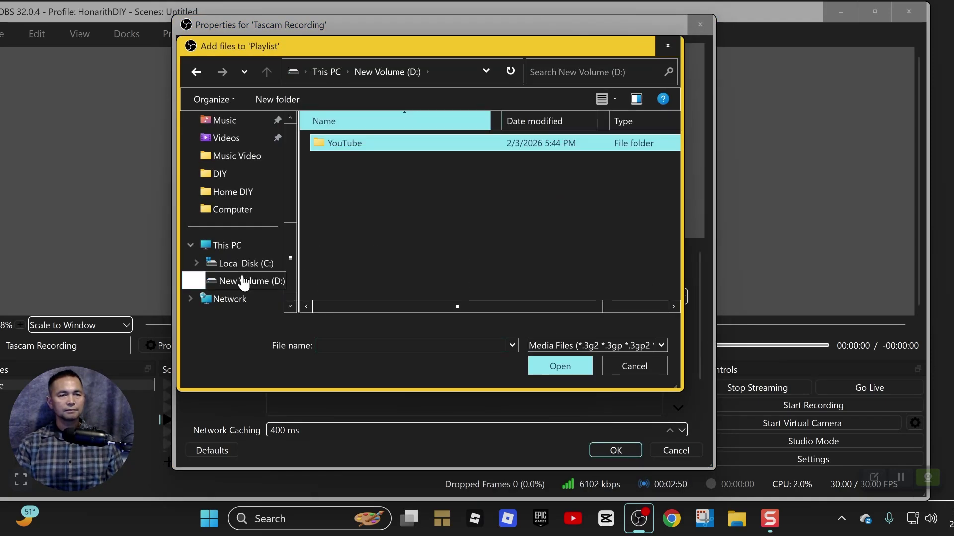
pyautogui.doubleClick(362, 144)
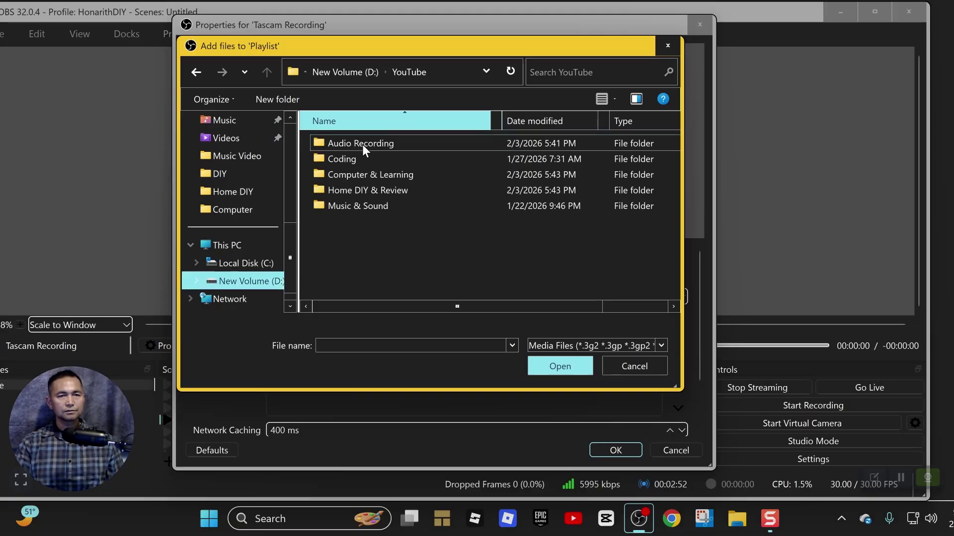
pyautogui.doubleClick(374, 144)
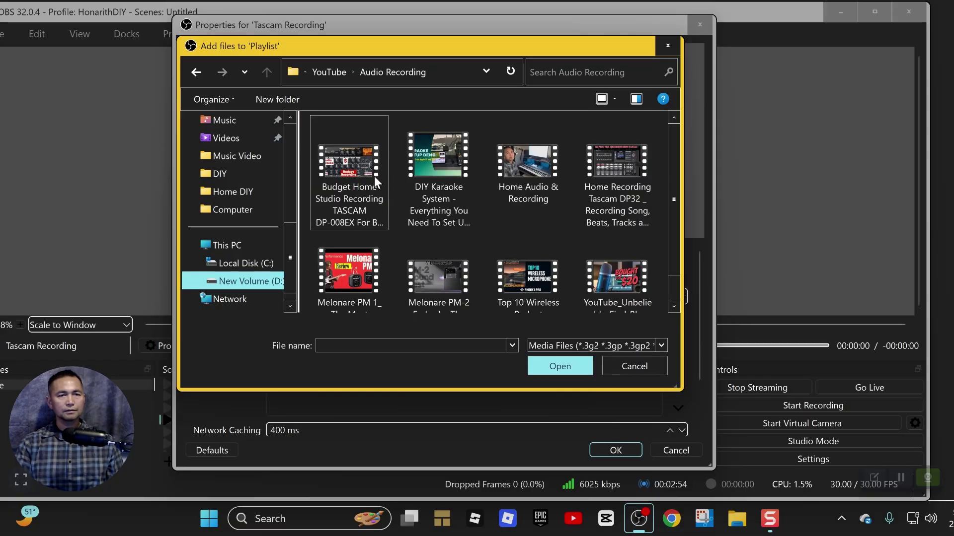
pyautogui.doubleClick(356, 171)
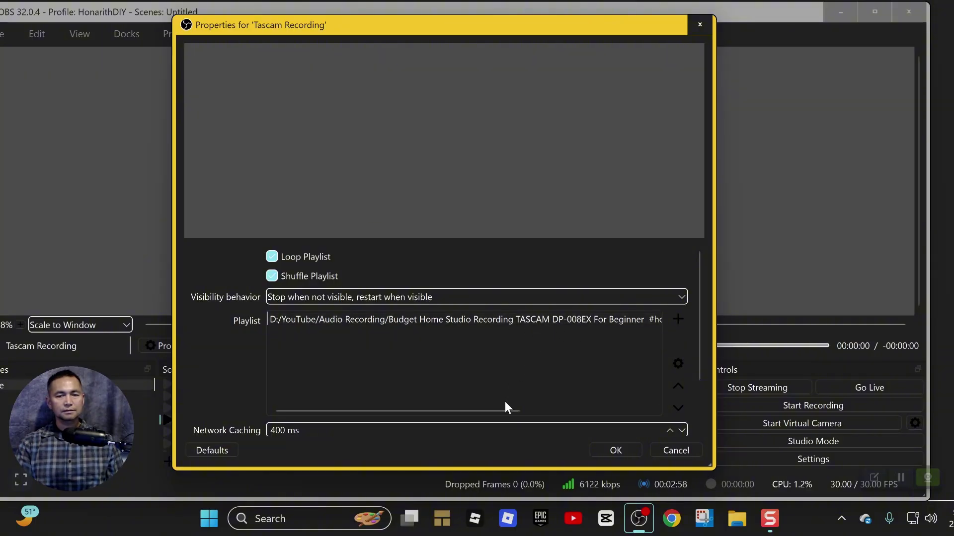
pyautogui.moveTo(505, 403); pyautogui.dragTo(485, 410)
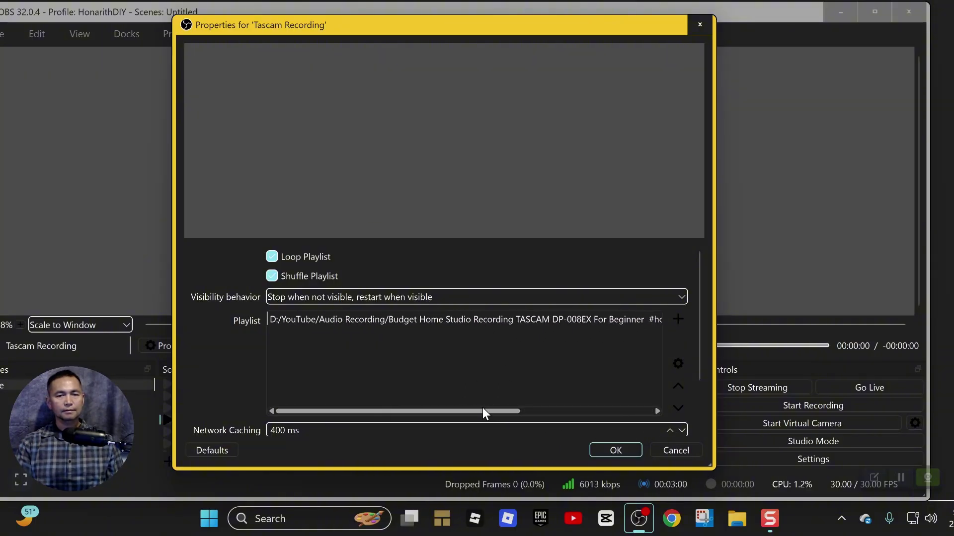
pyautogui.click(616, 449)
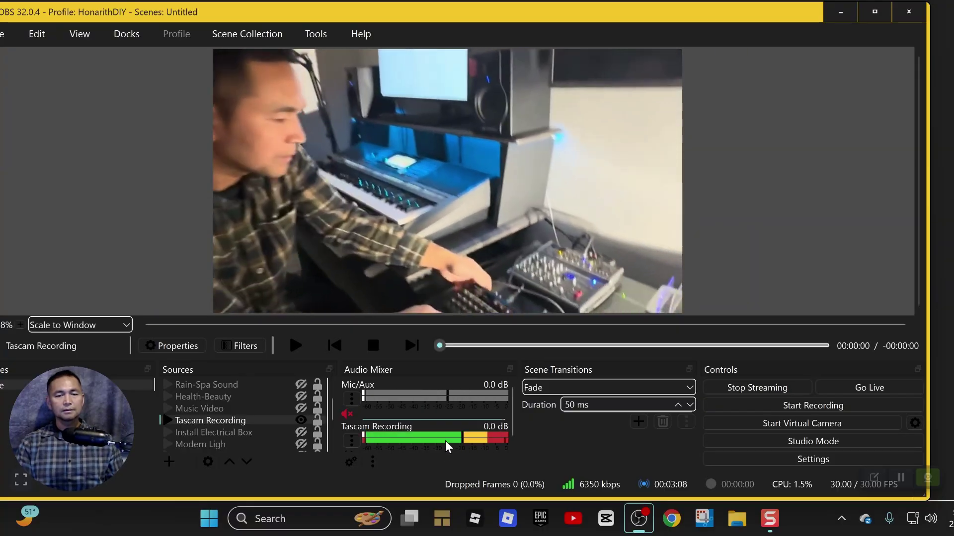
# - Lower the Tascam Recording volume to -4.0 dB in the advanced audio properties
pyautogui.click(351, 440)
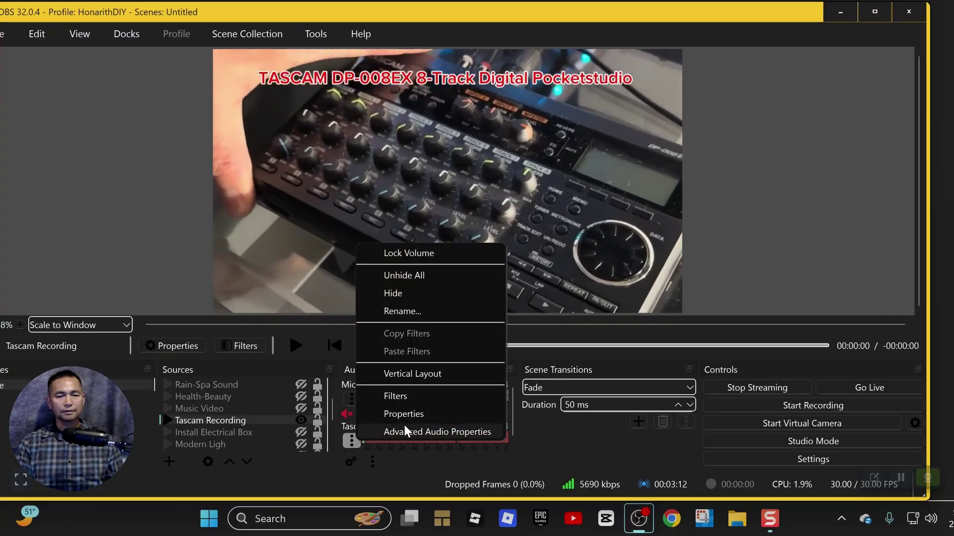
pyautogui.click(412, 433)
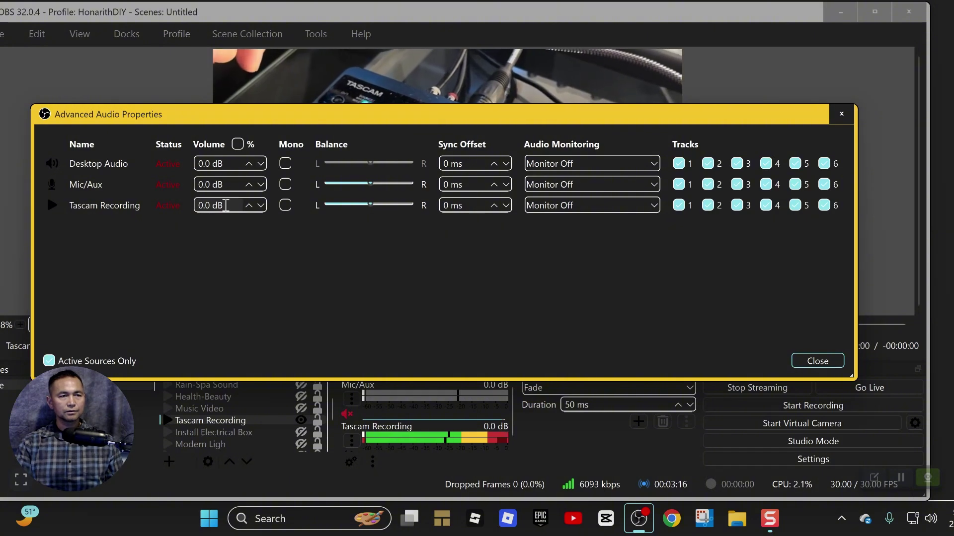
pyautogui.click(260, 206)
pyautogui.click(261, 205)
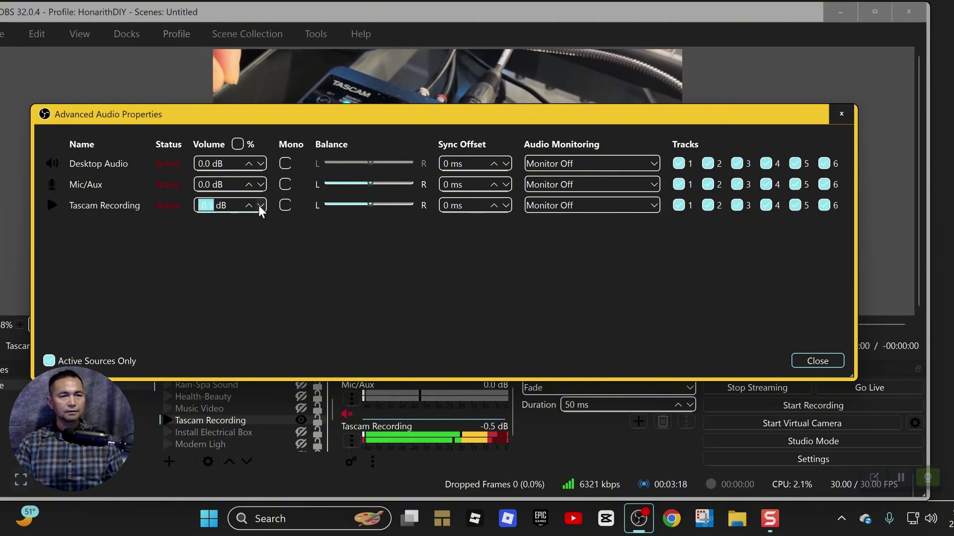
pyautogui.click(260, 206)
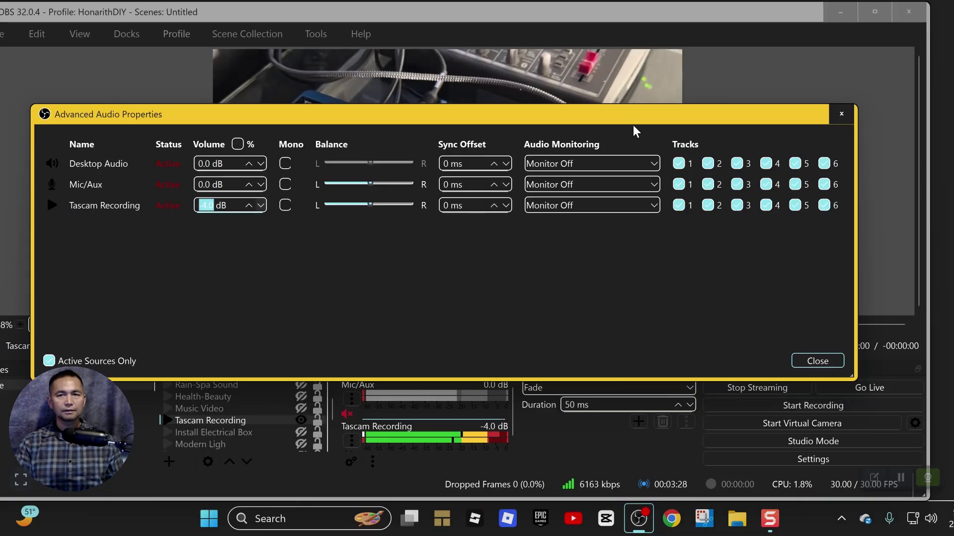
# - Close the advanced audio properties and stop the Tascam Recording playback
pyautogui.moveTo(630, 115); pyautogui.dragTo(620, 89)
pyautogui.click(805, 334)
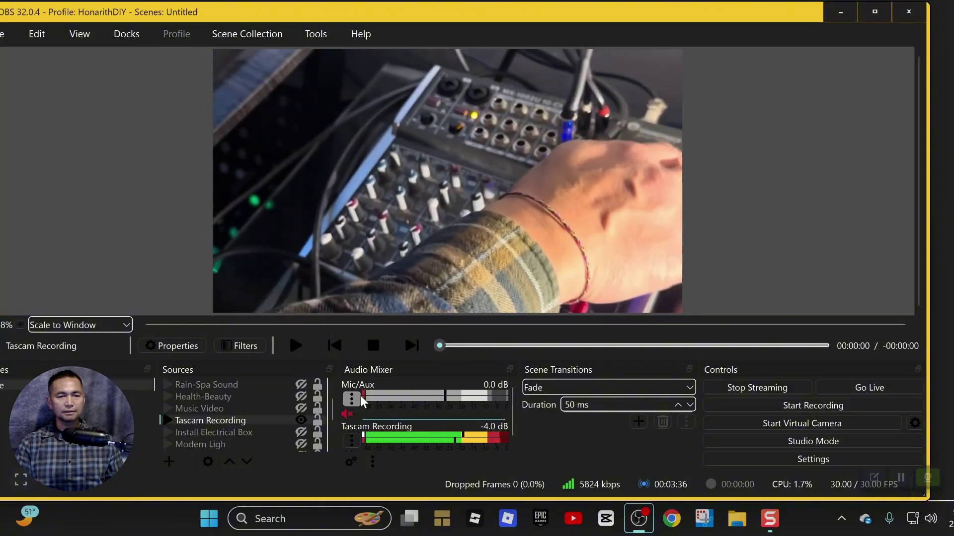
pyautogui.click(373, 347)
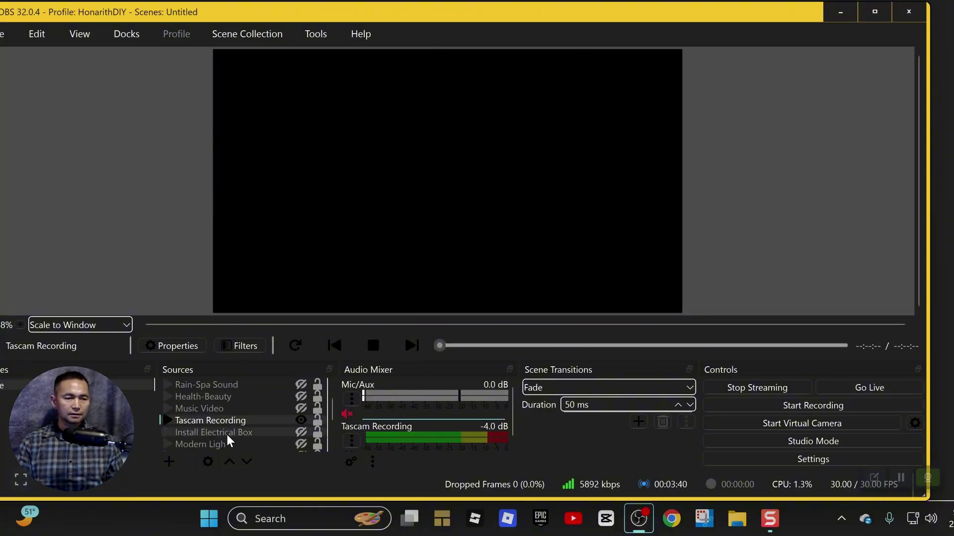
pyautogui.scroll(-1, 228, 439)
pyautogui.click(170, 461)
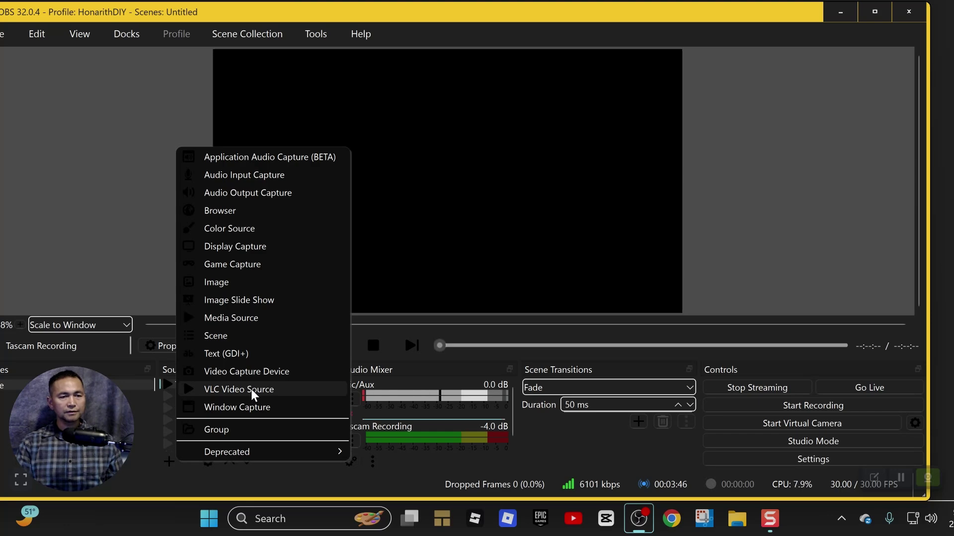
pyautogui.click(251, 390)
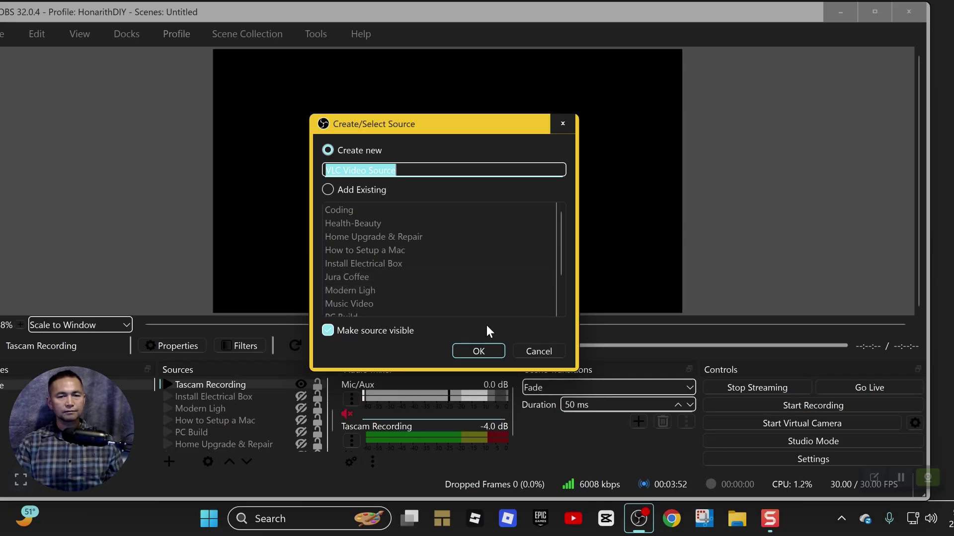
pyautogui.click(539, 352)
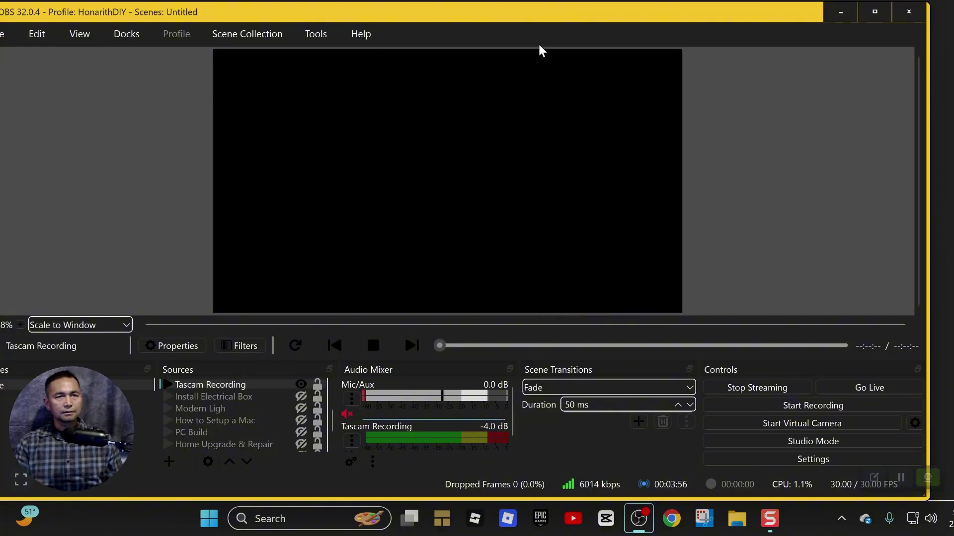
# - Open the OBS settings and examine the audio page's global devices, meters, monitoring options and push-to-talk hotkeys
pyautogui.moveTo(480, 18); pyautogui.dragTo(501, 20)
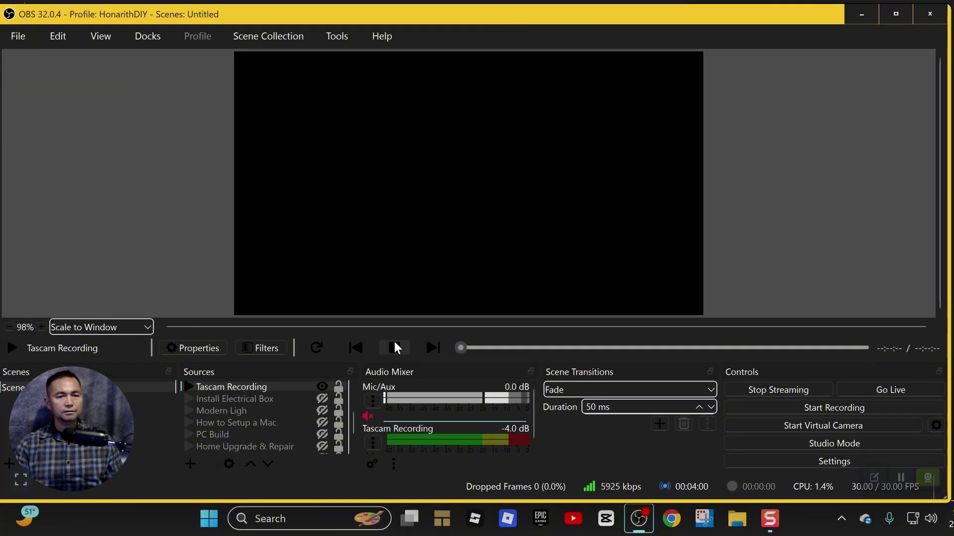
pyautogui.click(15, 40)
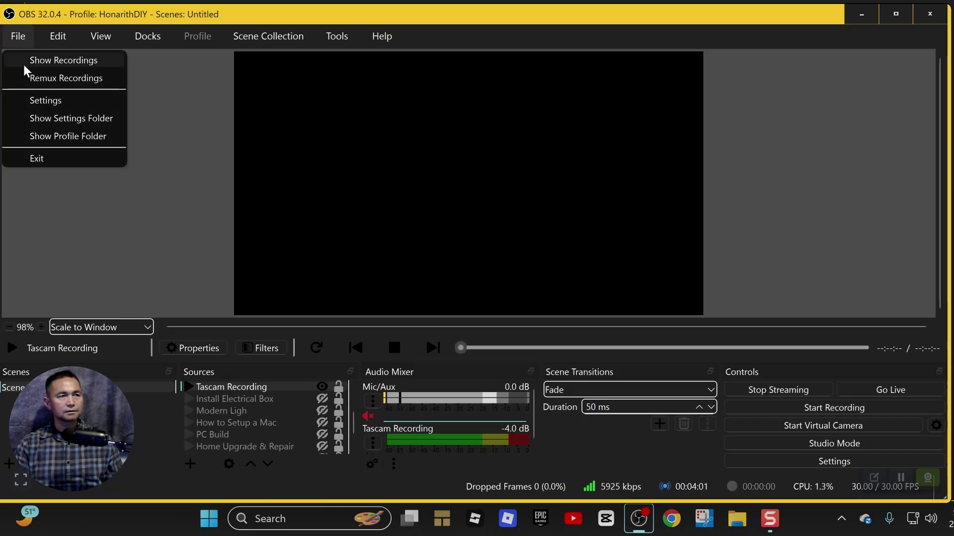
pyautogui.click(39, 98)
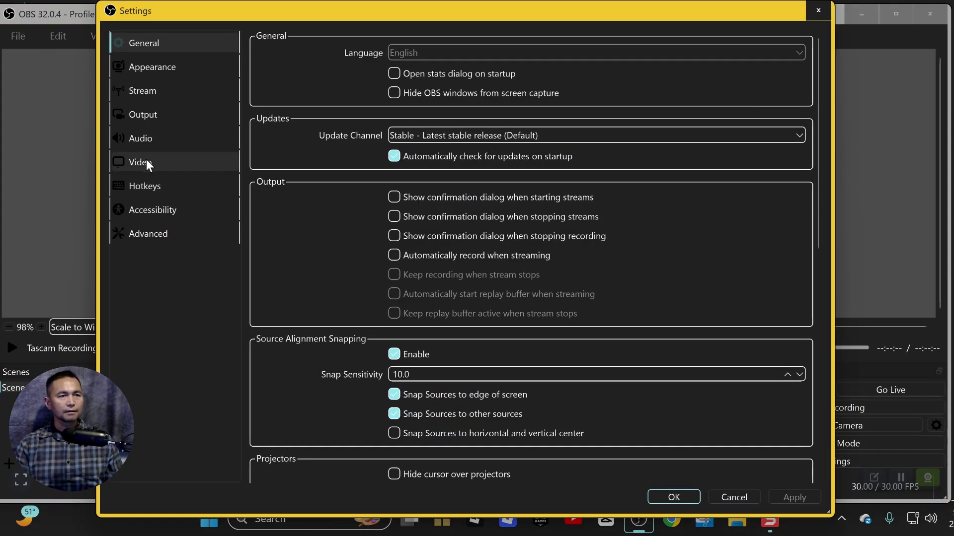
pyautogui.click(149, 142)
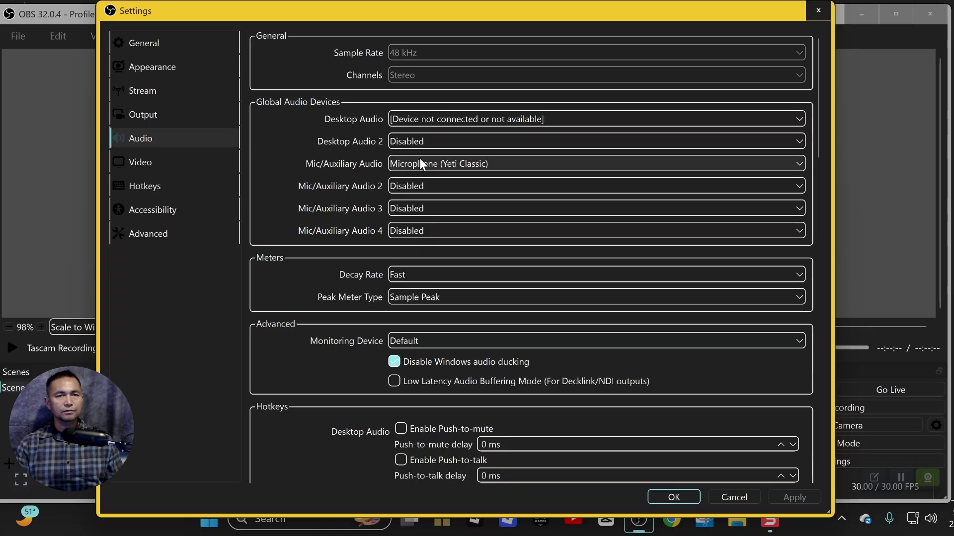
pyautogui.scroll(-4, 401, 222)
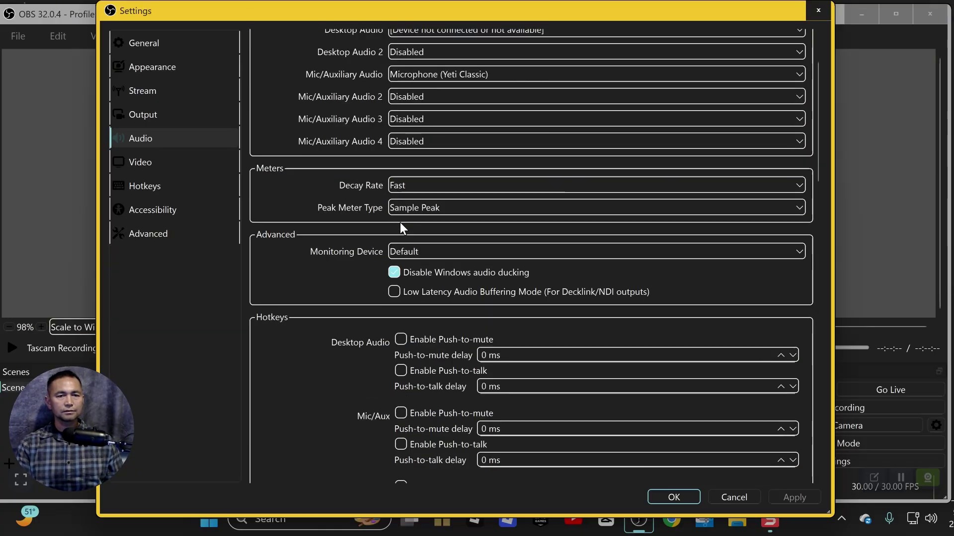
pyautogui.scroll(3, 401, 225)
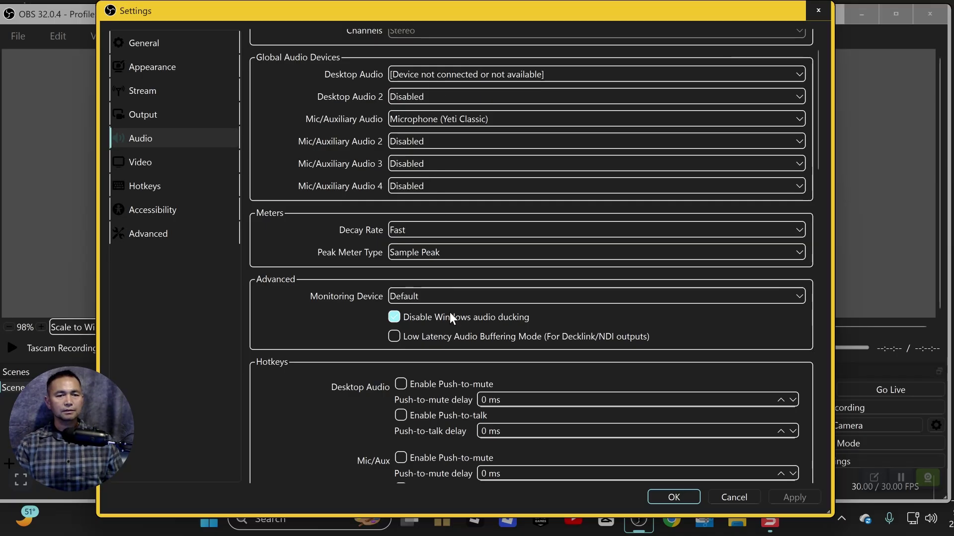
pyautogui.scroll(-8, 464, 368)
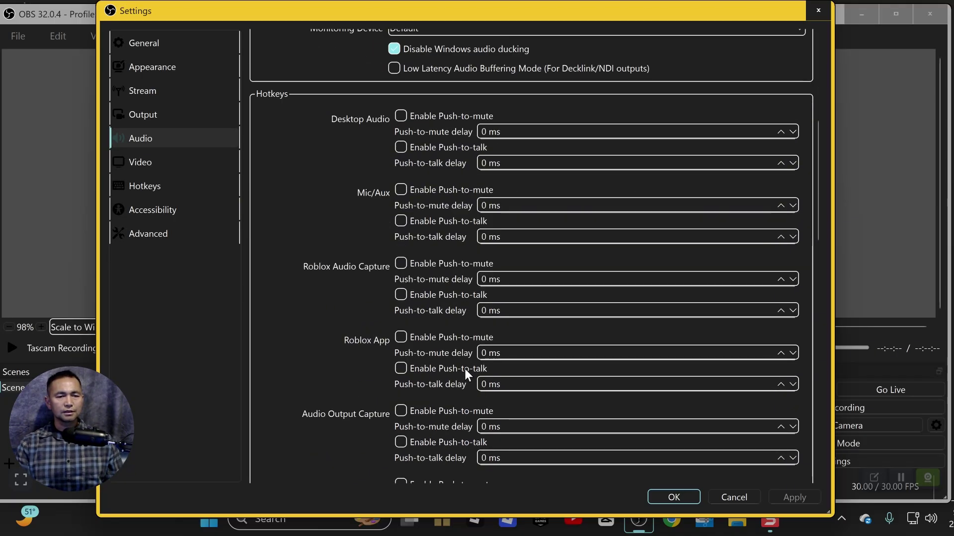
pyautogui.scroll(-6, 465, 370)
pyautogui.scroll(15, 465, 369)
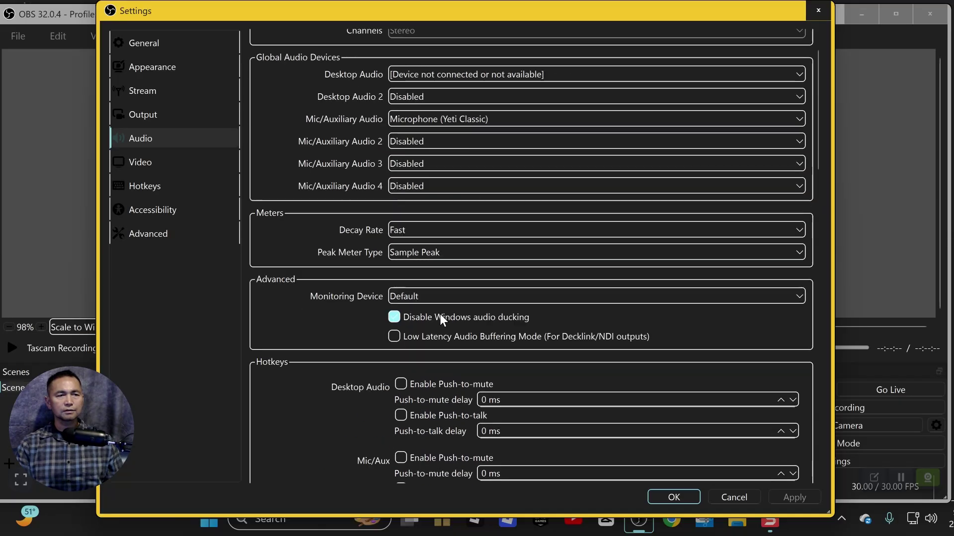
# - Examine the output encoding, stream destination and advanced settings pages, including stream delay, automatic reconnect and network options
pyautogui.click(145, 115)
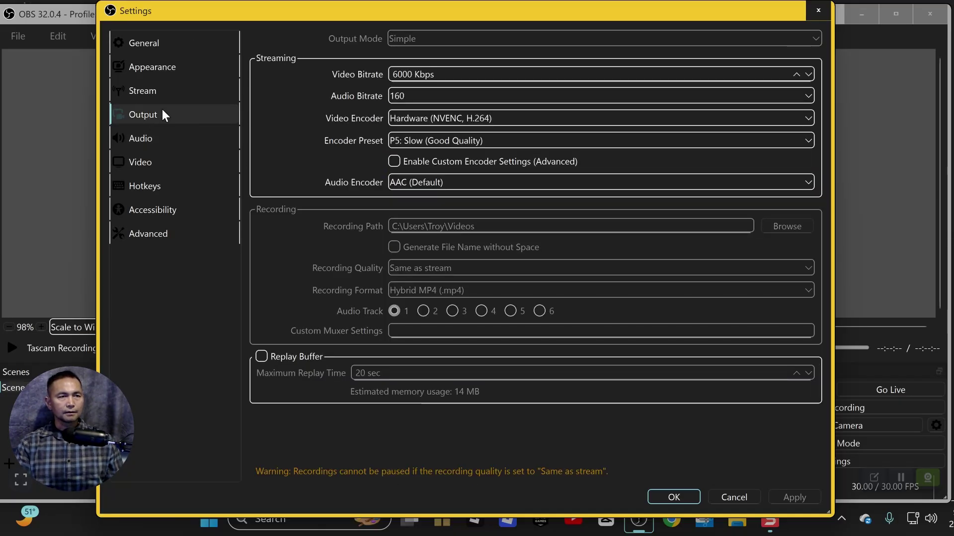
pyautogui.click(159, 93)
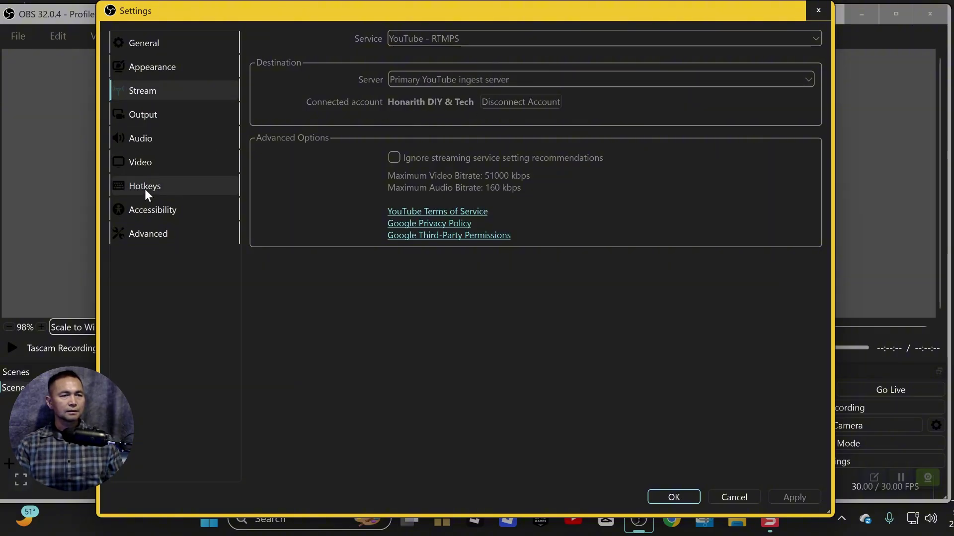
pyautogui.click(151, 233)
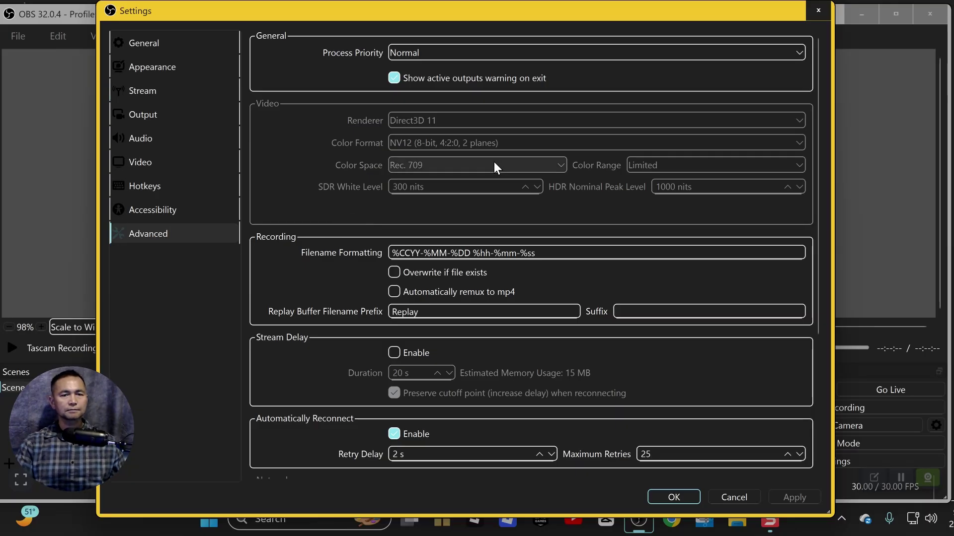
pyautogui.scroll(-3, 494, 164)
pyautogui.scroll(-2, 492, 170)
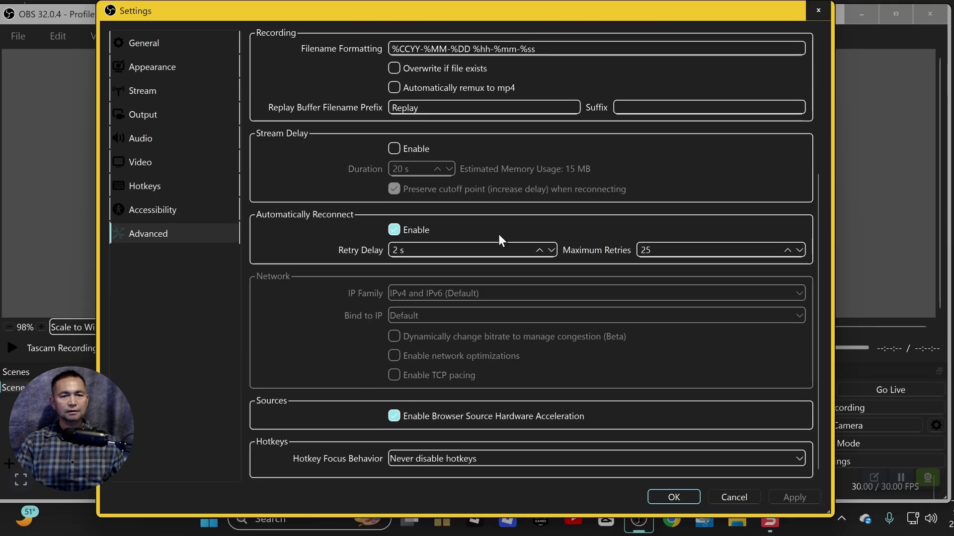
pyautogui.scroll(3, 484, 329)
pyautogui.scroll(2, 484, 329)
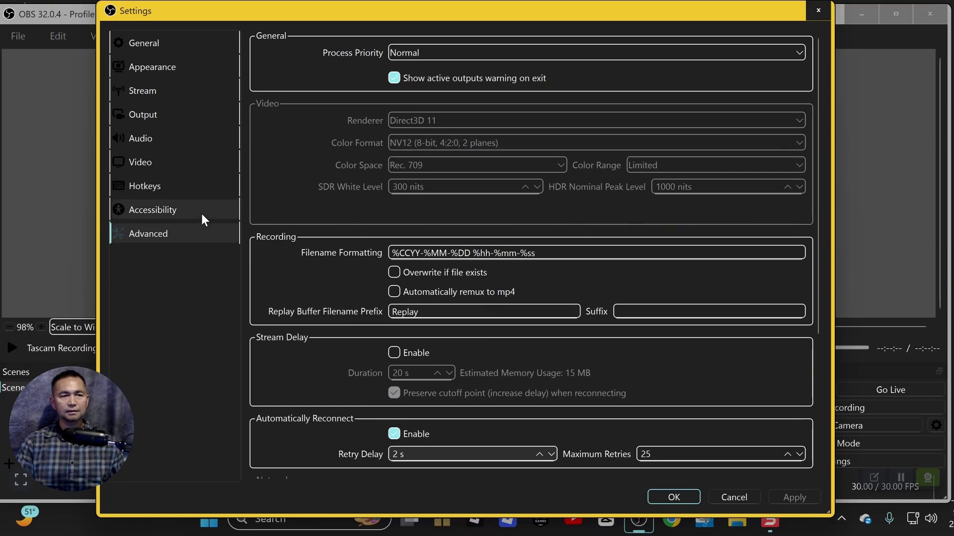
# - Look through the accessibility, video, audio, output, stream, appearance and general settings, and leave the settings without changes
pyautogui.click(153, 210)
pyautogui.click(148, 166)
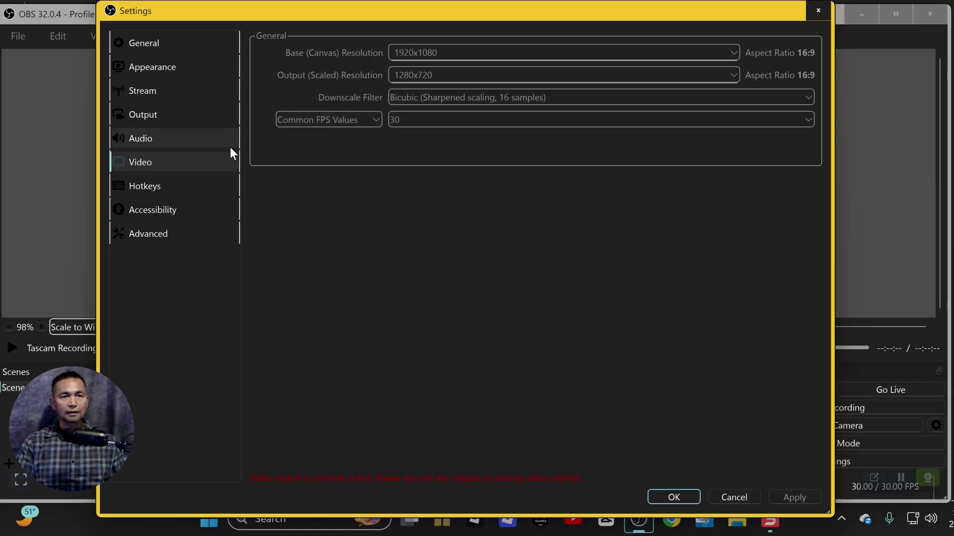
pyautogui.click(188, 142)
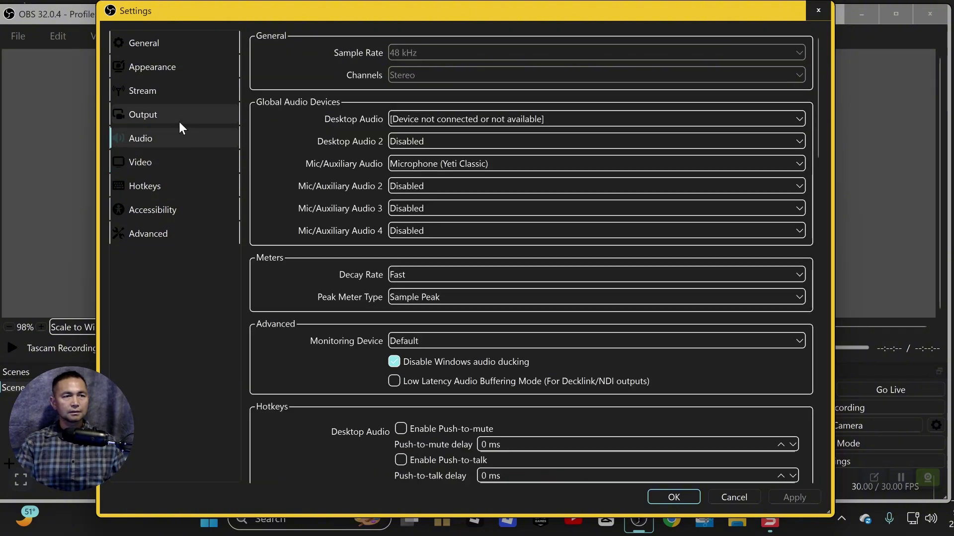
pyautogui.click(178, 118)
pyautogui.click(172, 90)
pyautogui.click(183, 67)
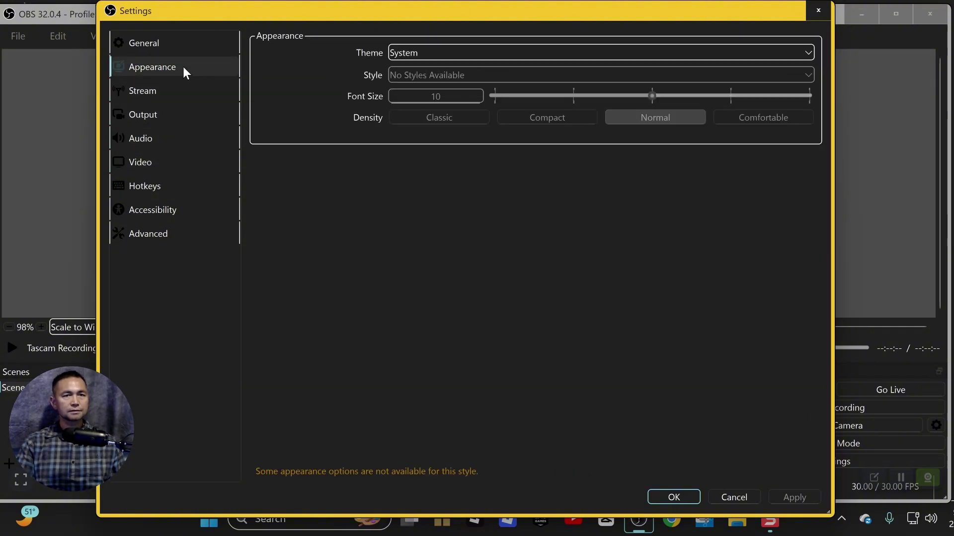
pyautogui.click(170, 47)
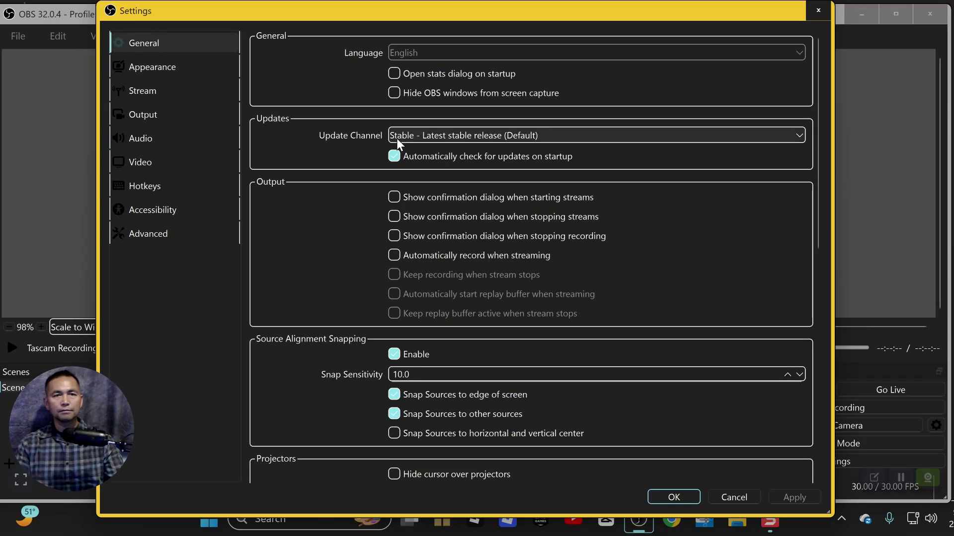
pyautogui.click(718, 499)
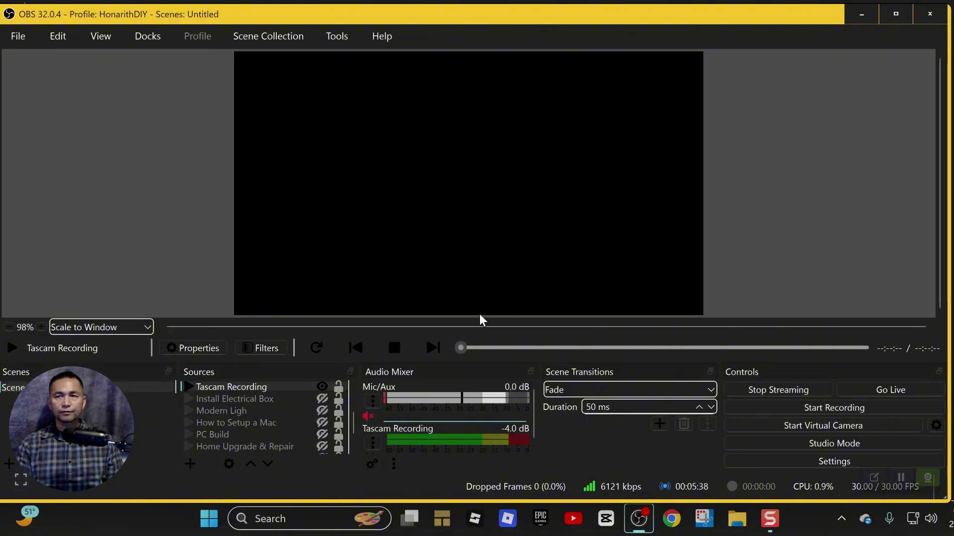
# - Minimize OBS and open Chrome with the personal profile beside the ogsd.net one
pyautogui.click(862, 20)
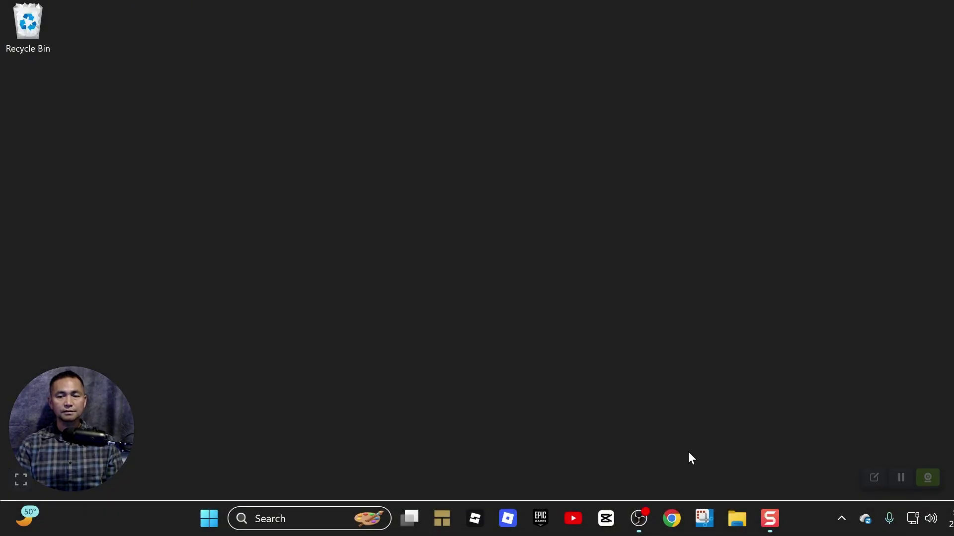
pyautogui.click(672, 518)
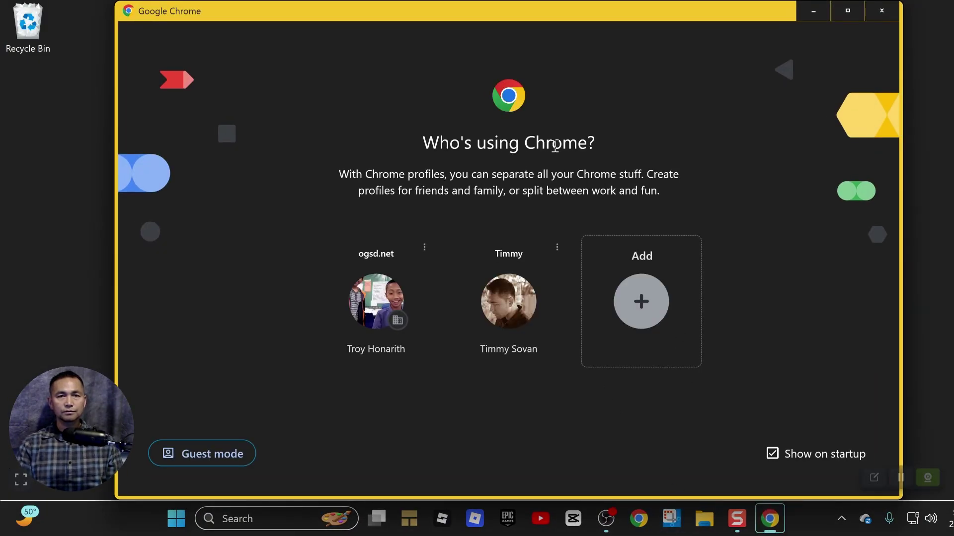
pyautogui.click(509, 302)
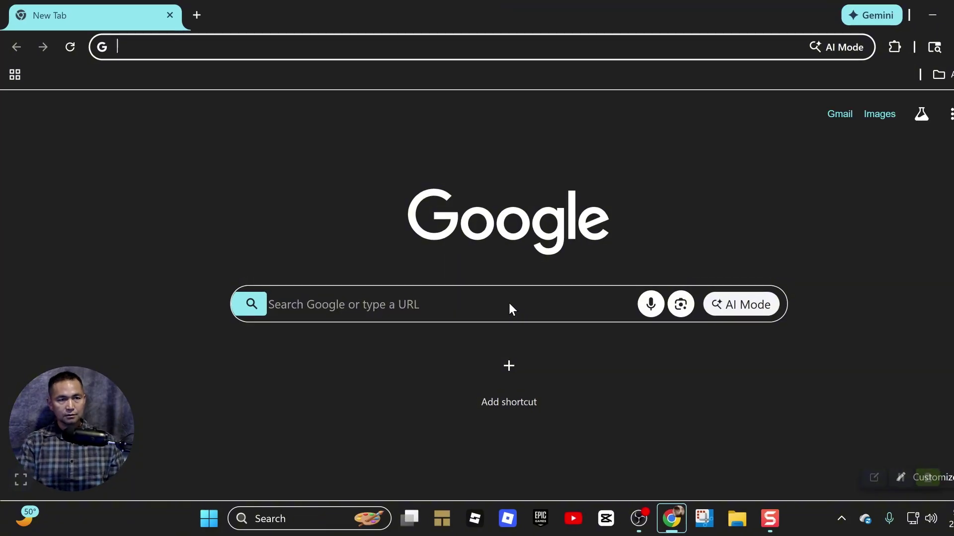
# - Search the web for "youtube dashboard" and open the YouTube Studio result
pyautogui.write('youtubee')
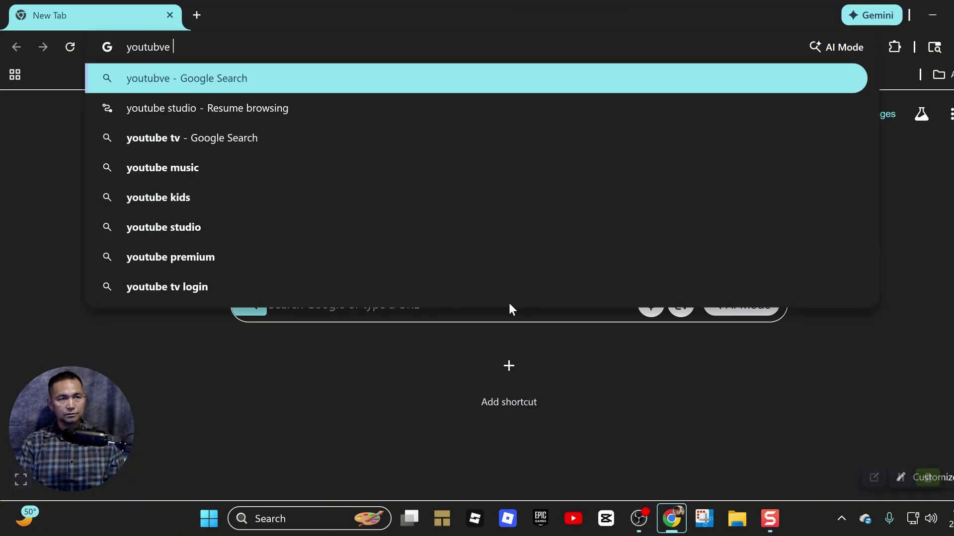
pyautogui.press('BackSpace')
pyautogui.press('BackSpace')
pyautogui.write('ube')
pyautogui.press('BackSpace')
pyautogui.press('BackSpace')
pyautogui.press('BackSpace')
pyautogui.press('BackSpace')
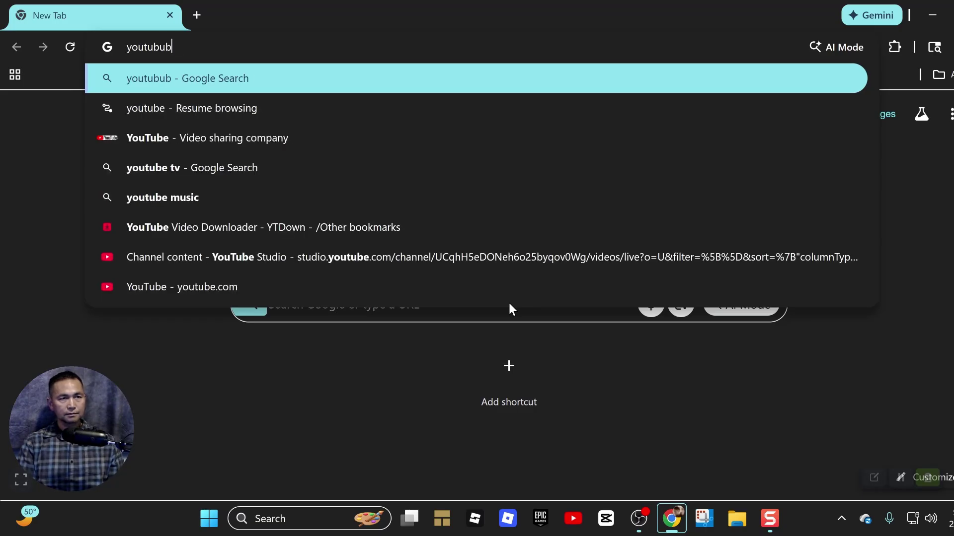
pyautogui.write('be dashboard')
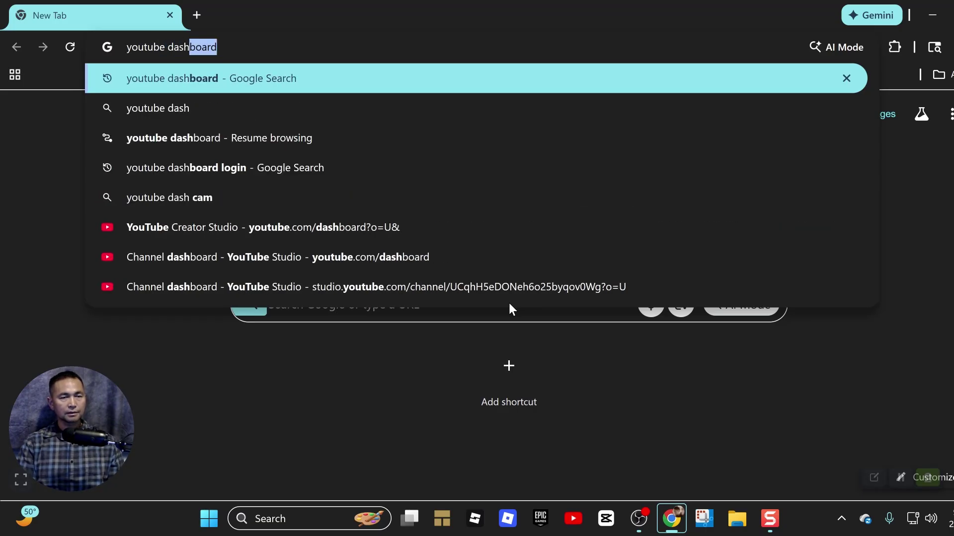
pyautogui.press('Return')
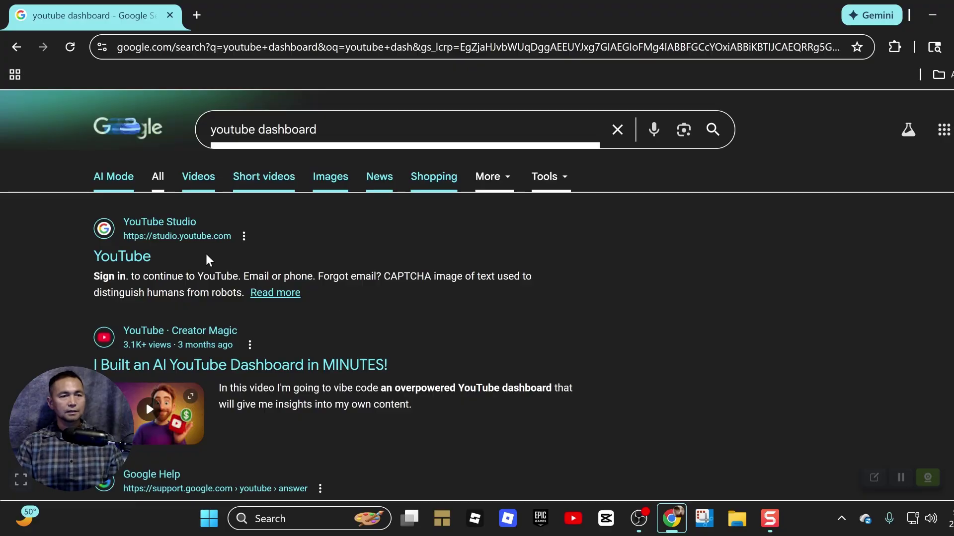
pyautogui.click(201, 239)
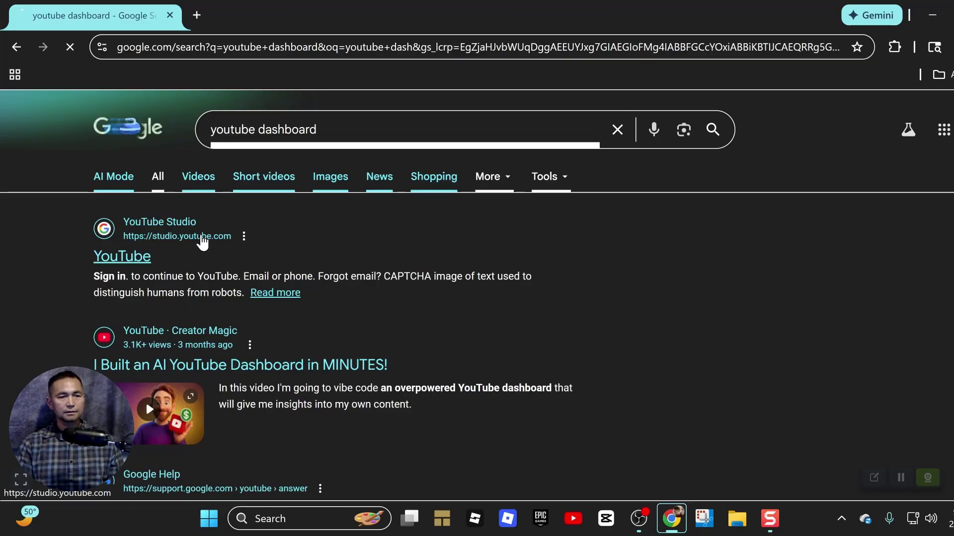
# - Switch the YouTube Studio account to the Honarith DIY & Tech channel
pyautogui.moveTo(91, 419); pyautogui.dragTo(834, 407)
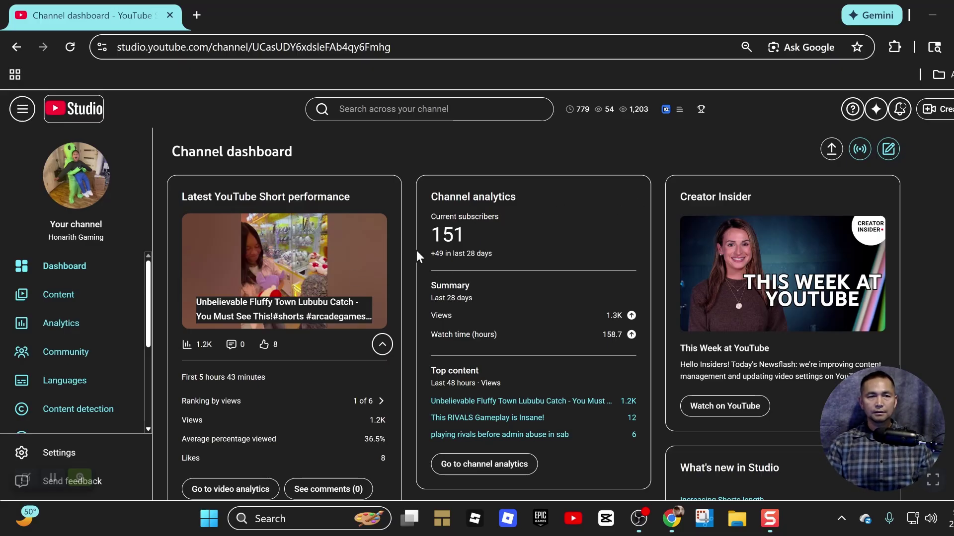
pyautogui.click(953, 109)
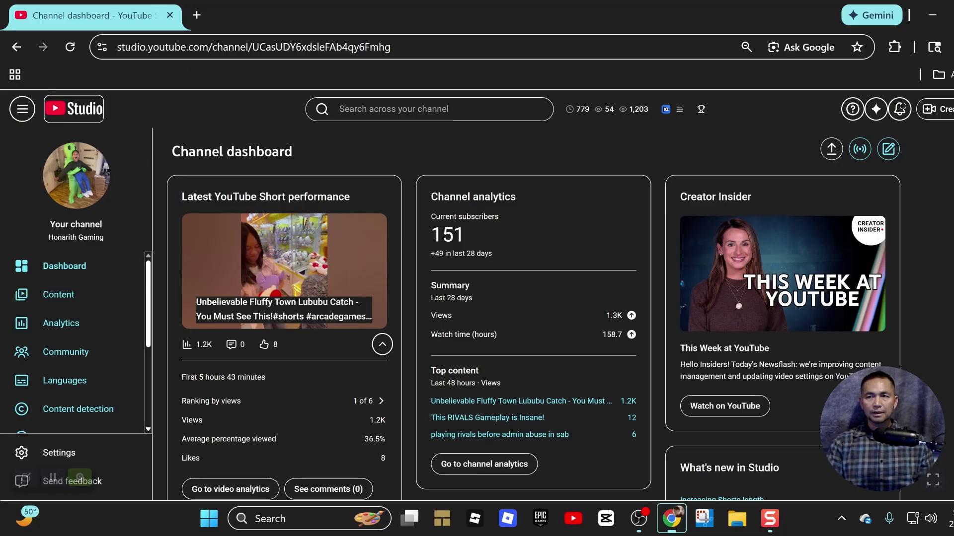
pyautogui.click(891, 234)
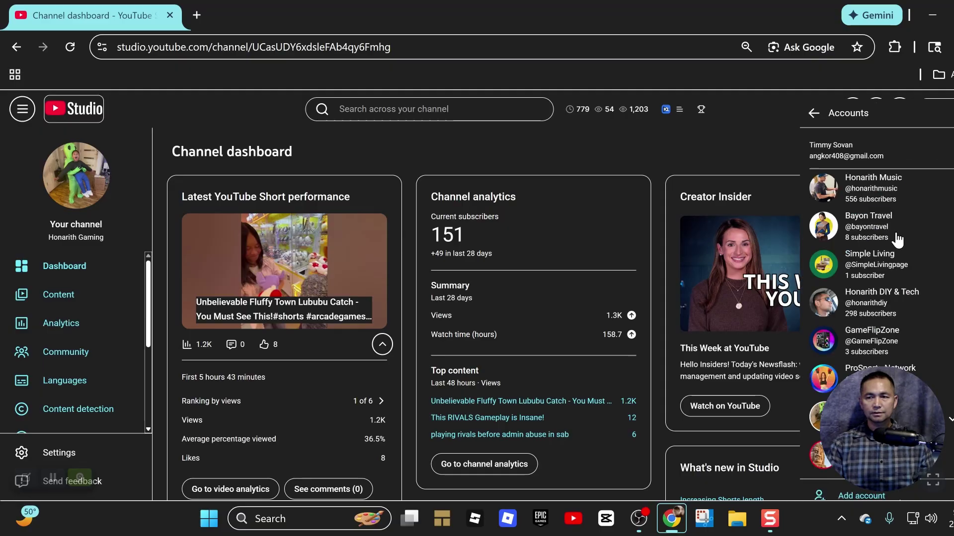
pyautogui.click(876, 304)
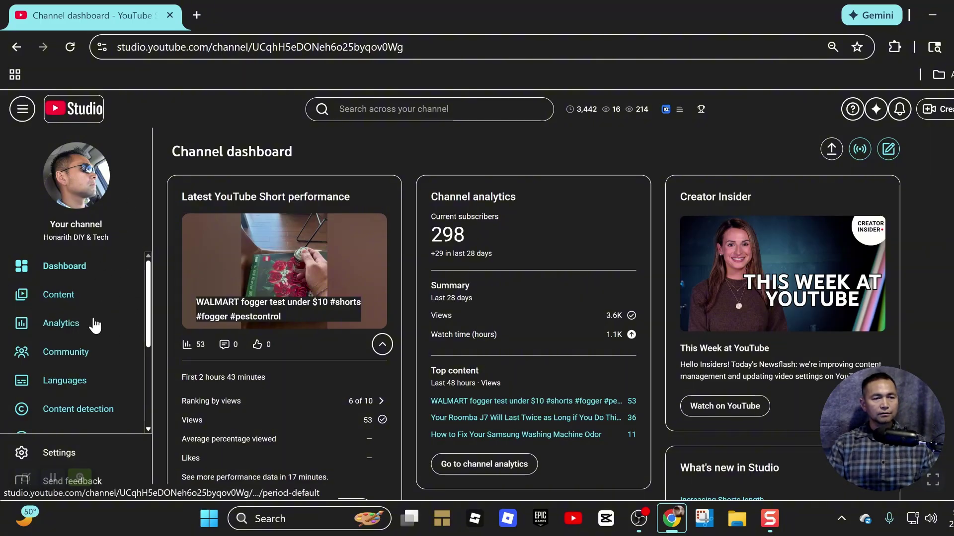
# - Open the channel analytics overview and chart the watch time in hours for the last 28 days
pyautogui.click(64, 330)
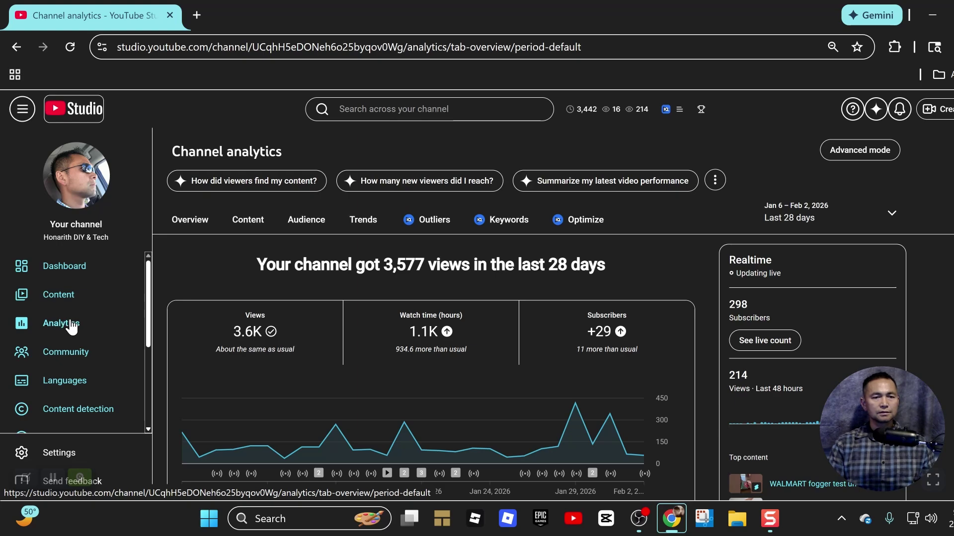
pyautogui.moveTo(400, 350)
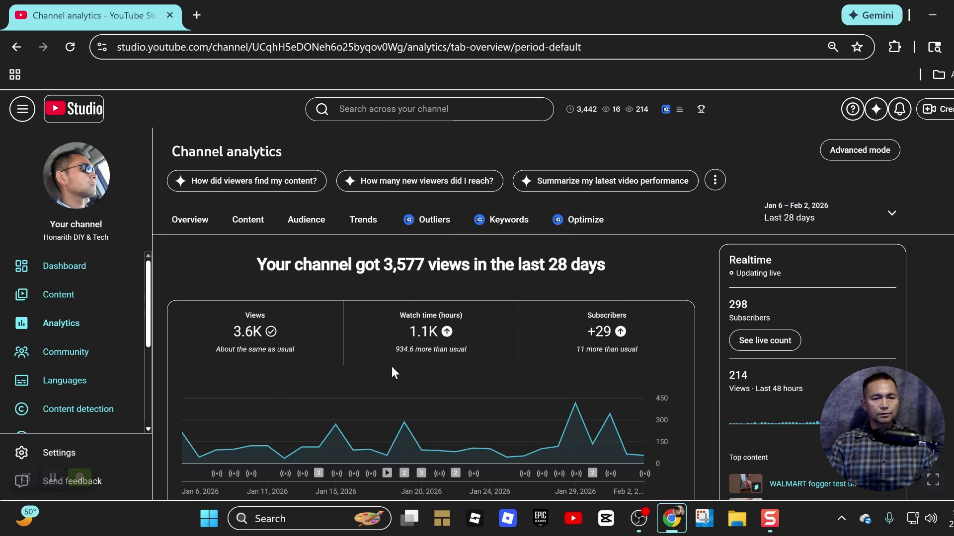
pyautogui.scroll(-1, 427, 368)
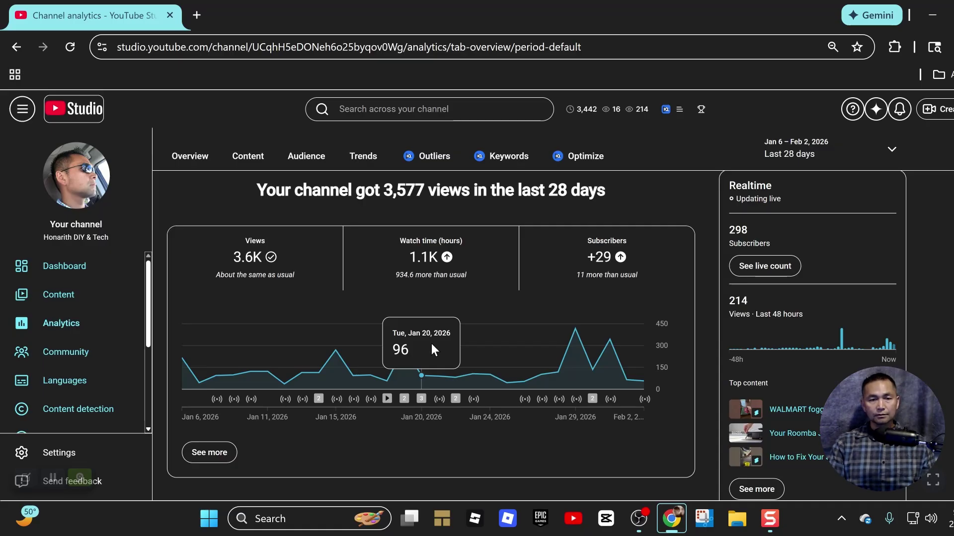
pyautogui.moveTo(432, 268)
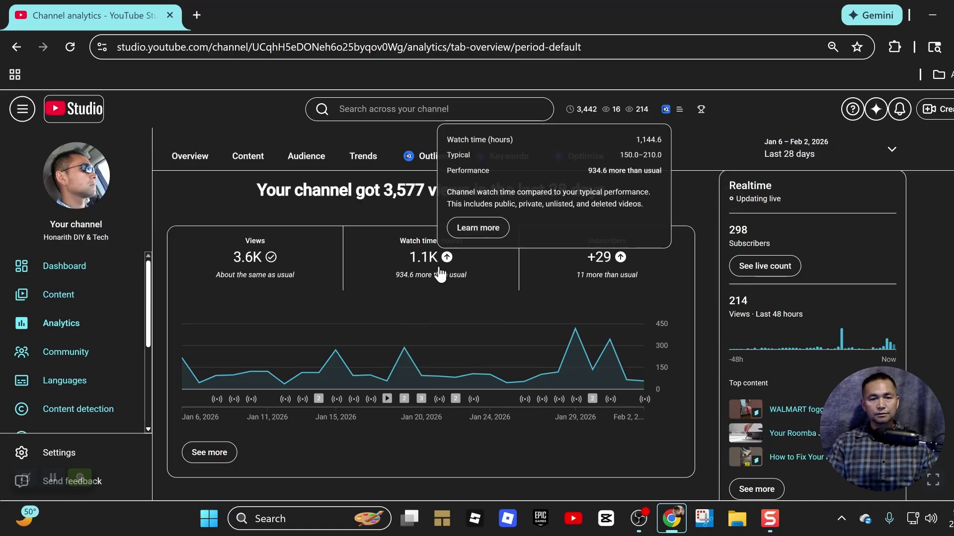
pyautogui.click(432, 273)
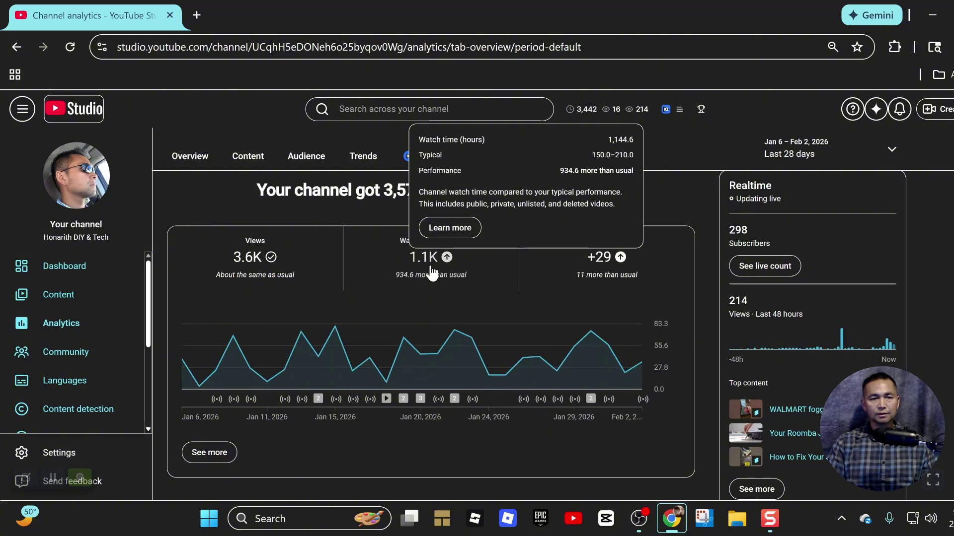
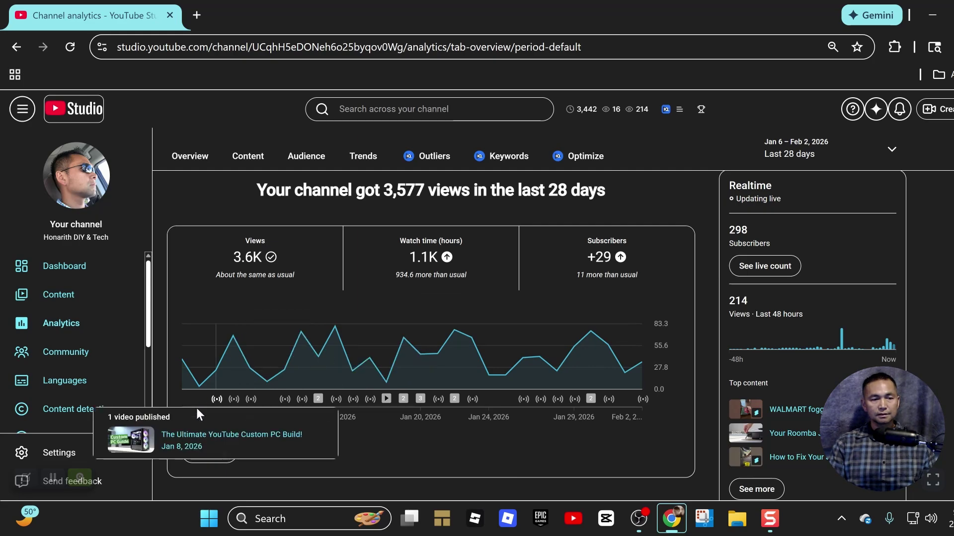
pyautogui.moveTo(396, 389)
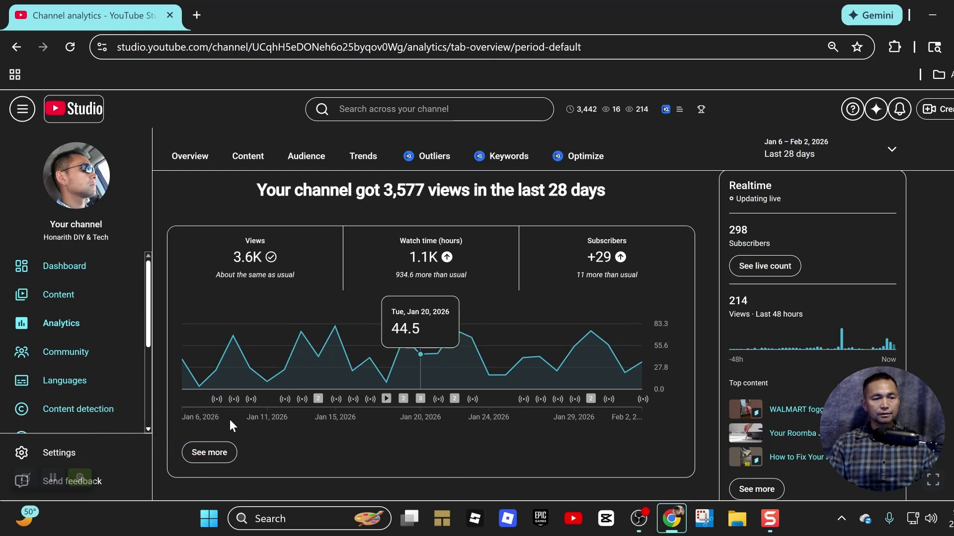
# - Open the detailed watch time report by content and examine the figures for the last 28 days
pyautogui.click(202, 455)
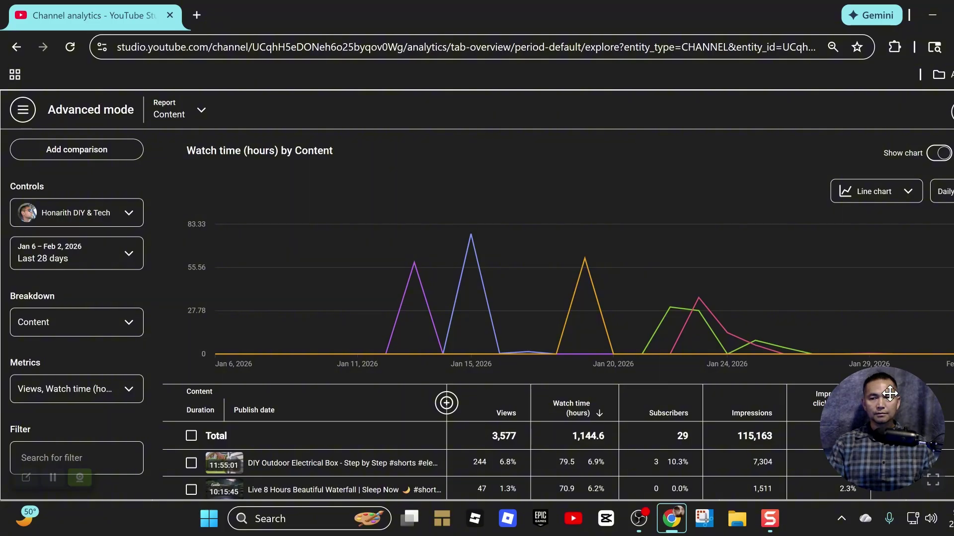
pyautogui.moveTo(881, 430); pyautogui.dragTo(893, 40)
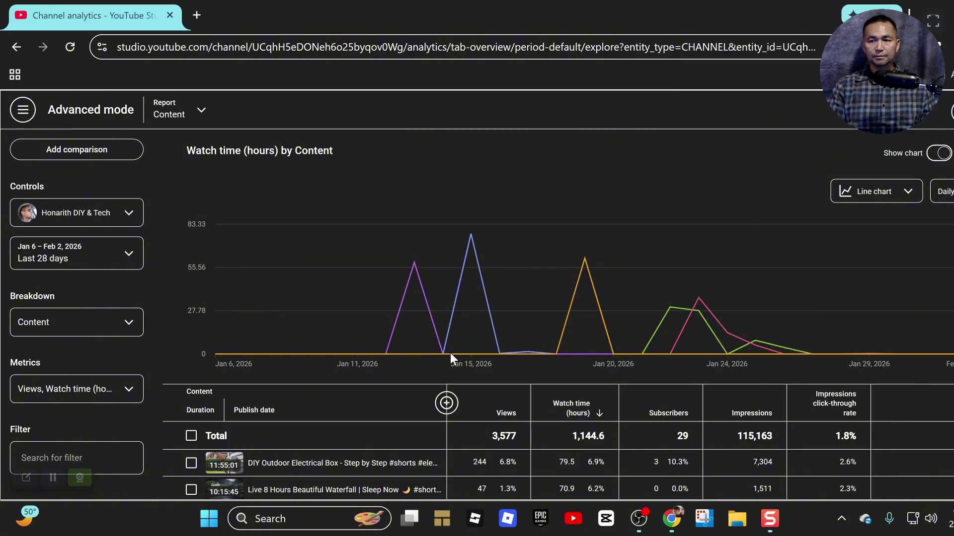
pyautogui.scroll(-1, 725, 412)
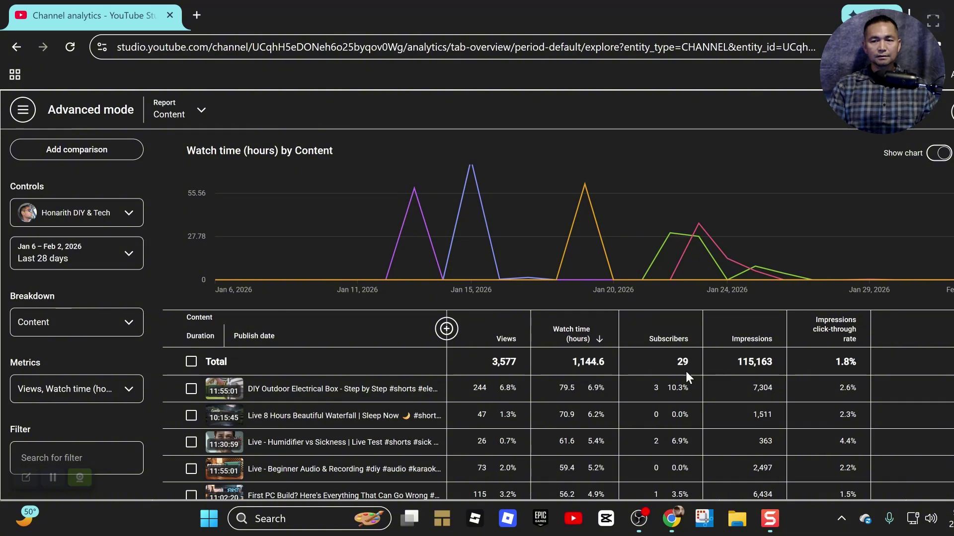
pyautogui.scroll(2, 685, 372)
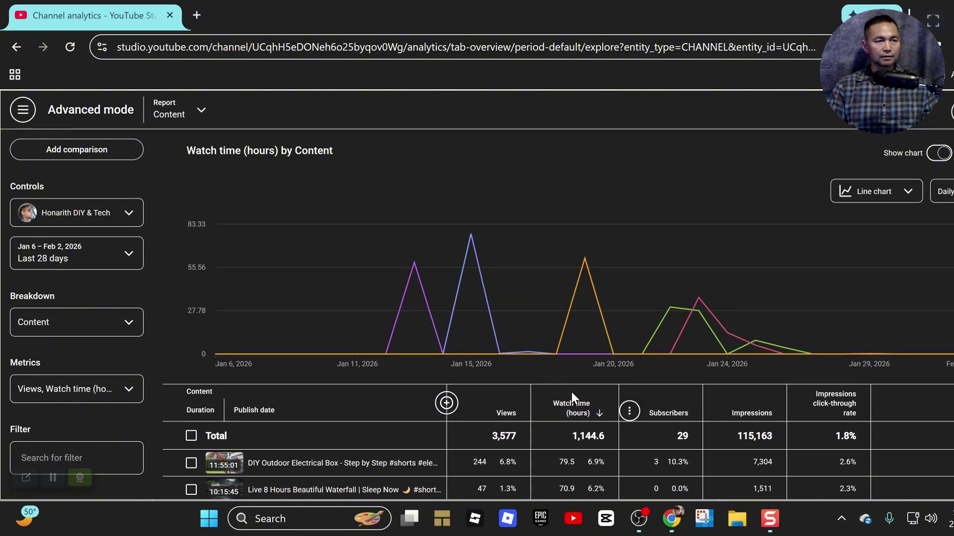
# - Review the watch time by content for the last 7 days and return to the channel analytics overview
pyautogui.click(132, 257)
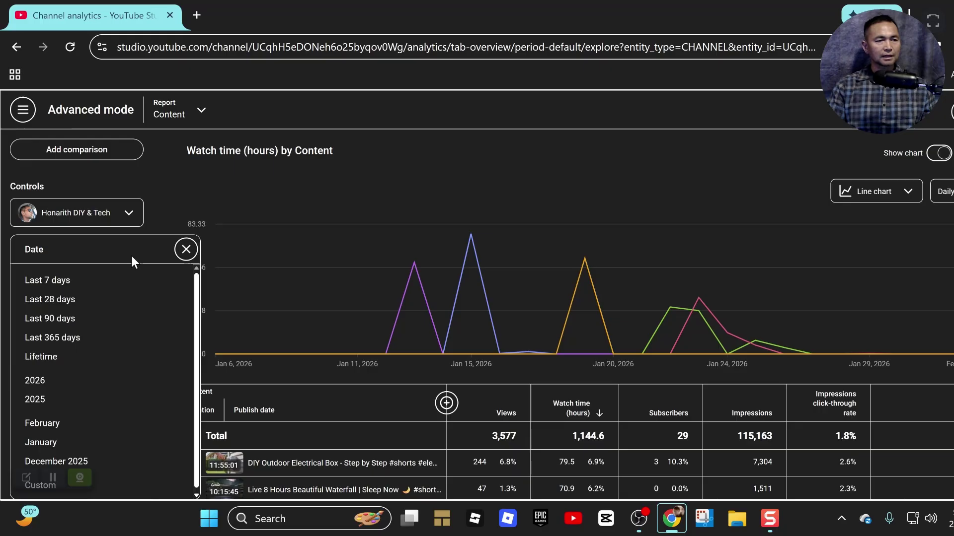
pyautogui.click(66, 284)
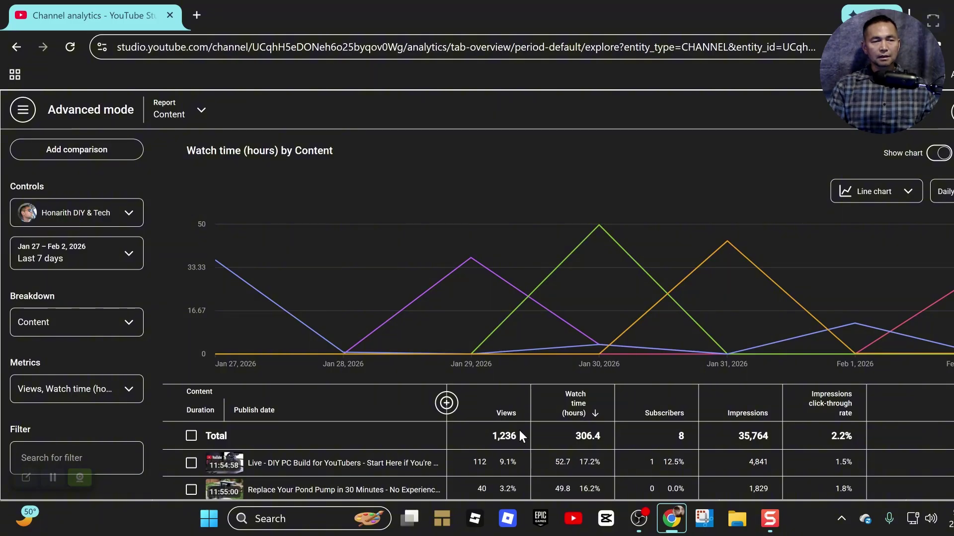
pyautogui.moveTo(513, 423)
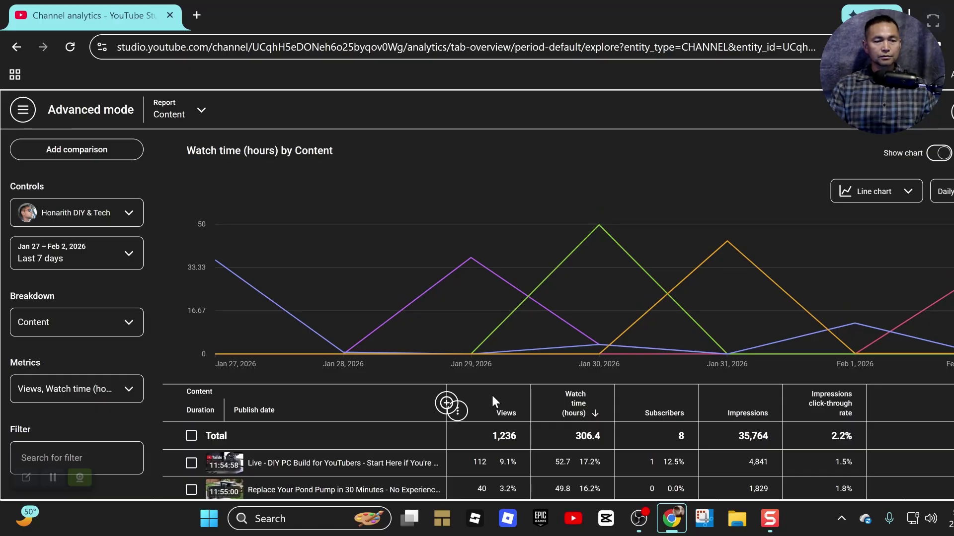
pyautogui.scroll(-5, 228, 281)
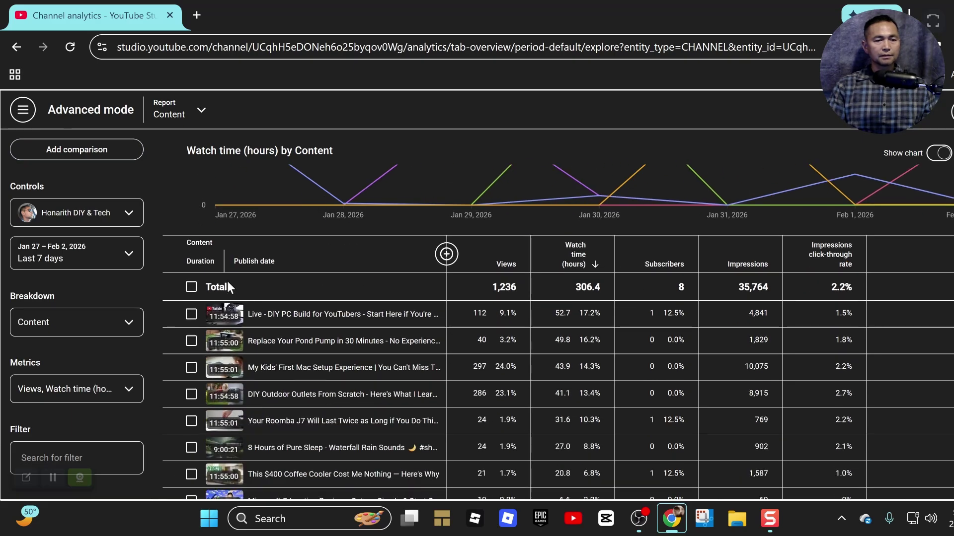
pyautogui.moveTo(399, 355)
pyautogui.scroll(4, 399, 355)
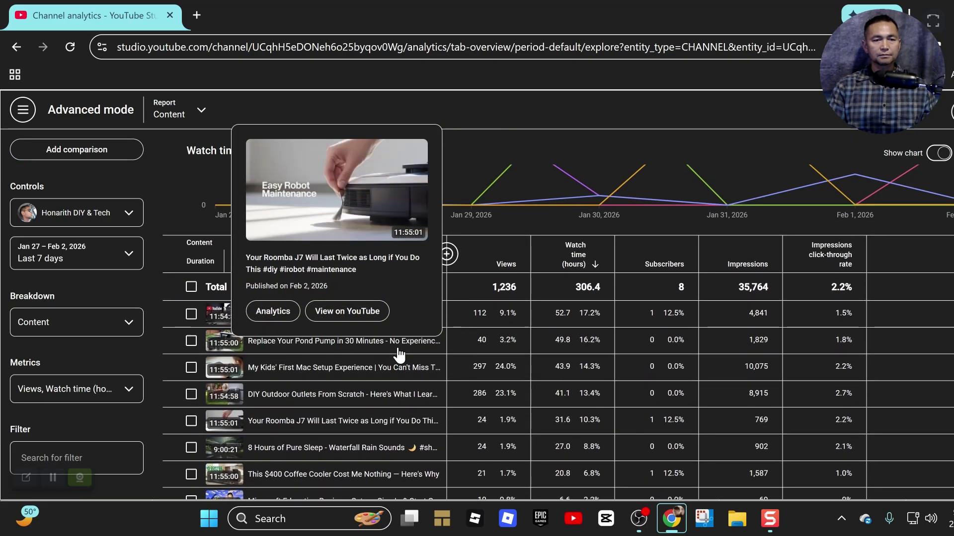
pyautogui.scroll(2, 506, 255)
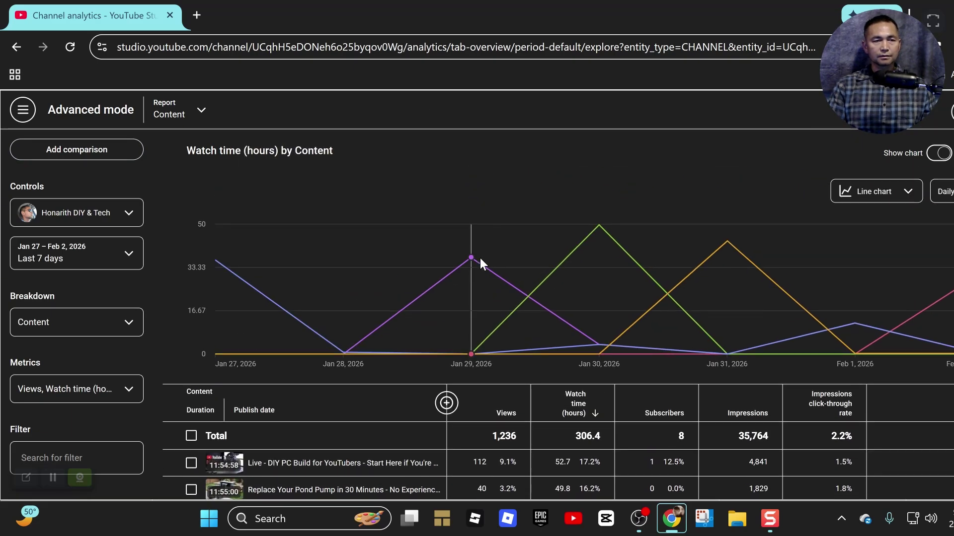
pyautogui.click(22, 52)
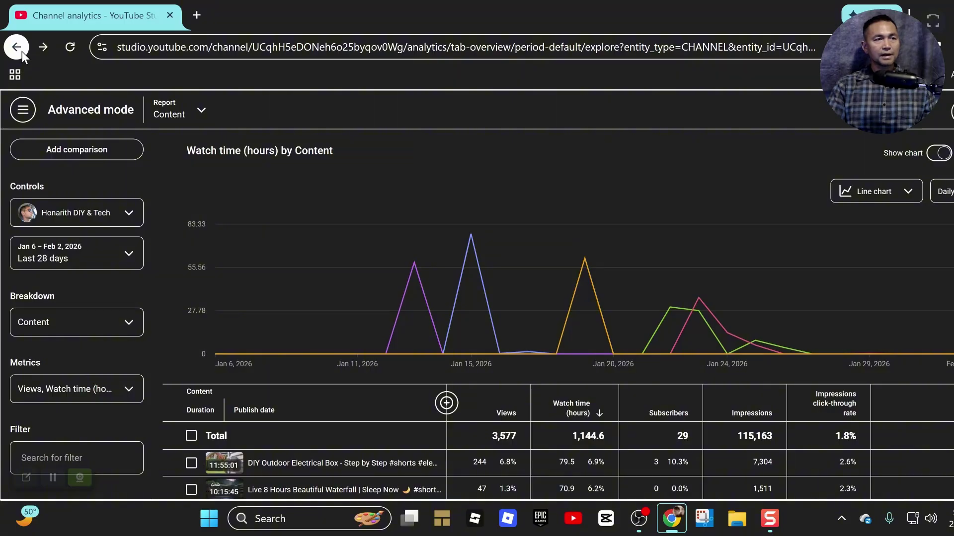
pyautogui.click(20, 51)
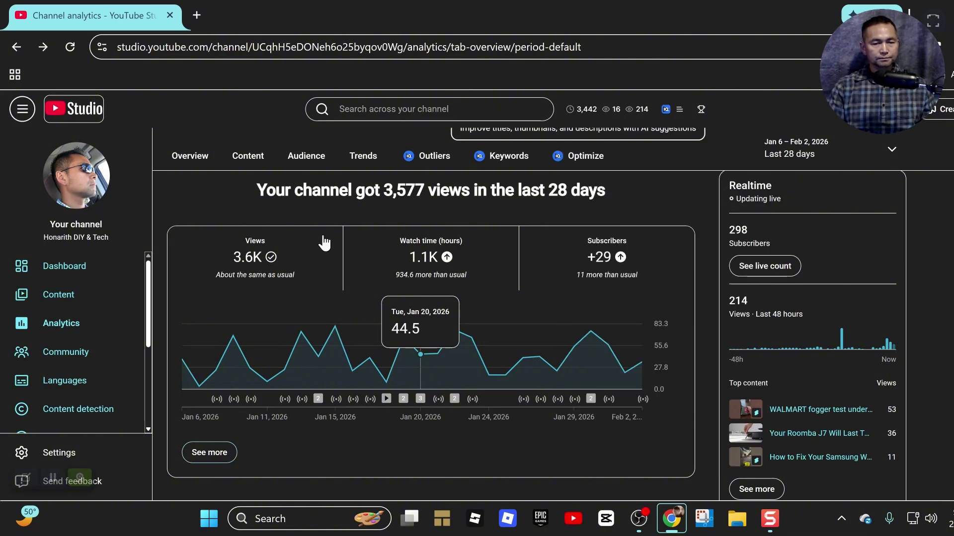
# - Open the Earn page and examine the next milestone's eligibility requirements for subscribers, uploads, public watch hours and Shorts views
pyautogui.scroll(-3, 94, 357)
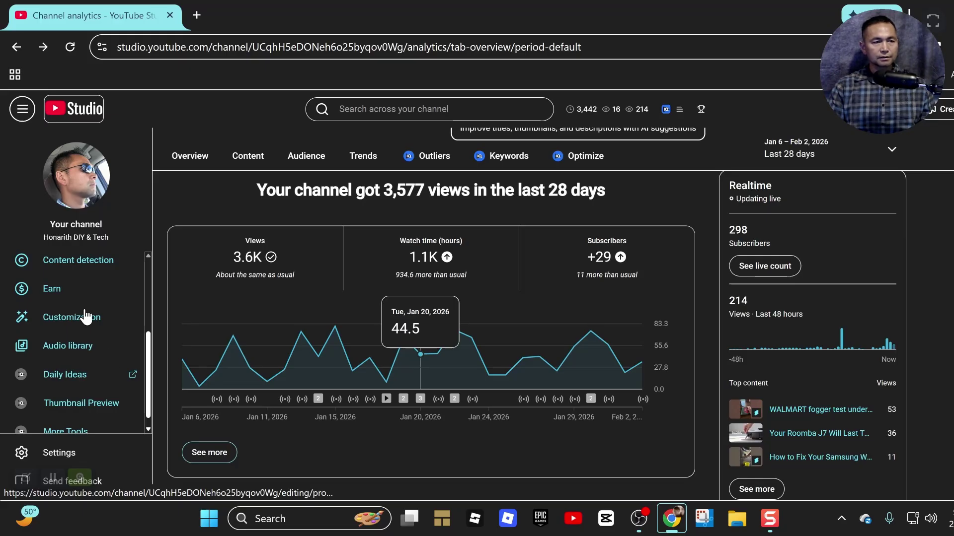
pyautogui.click(58, 296)
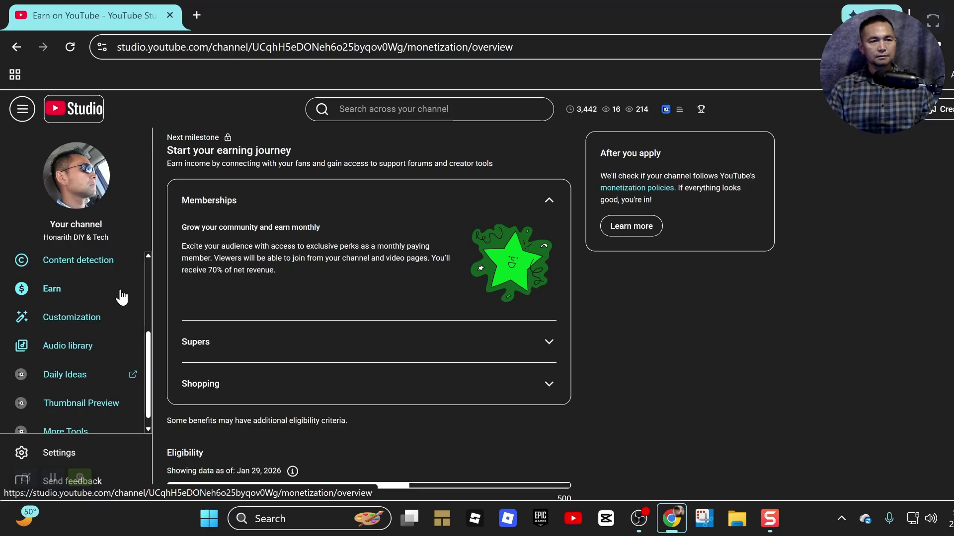
pyautogui.scroll(-1, 256, 278)
pyautogui.scroll(-1, 255, 283)
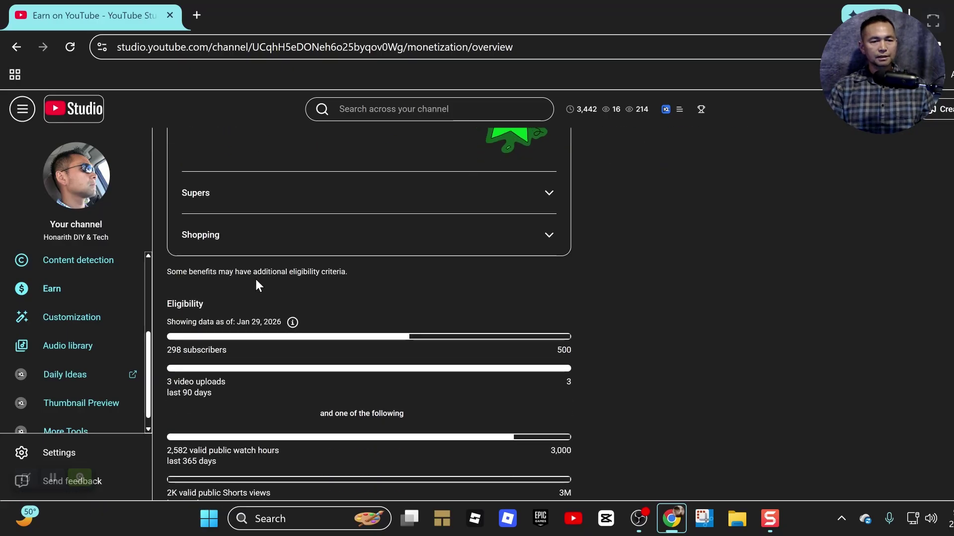
pyautogui.scroll(-1, 257, 281)
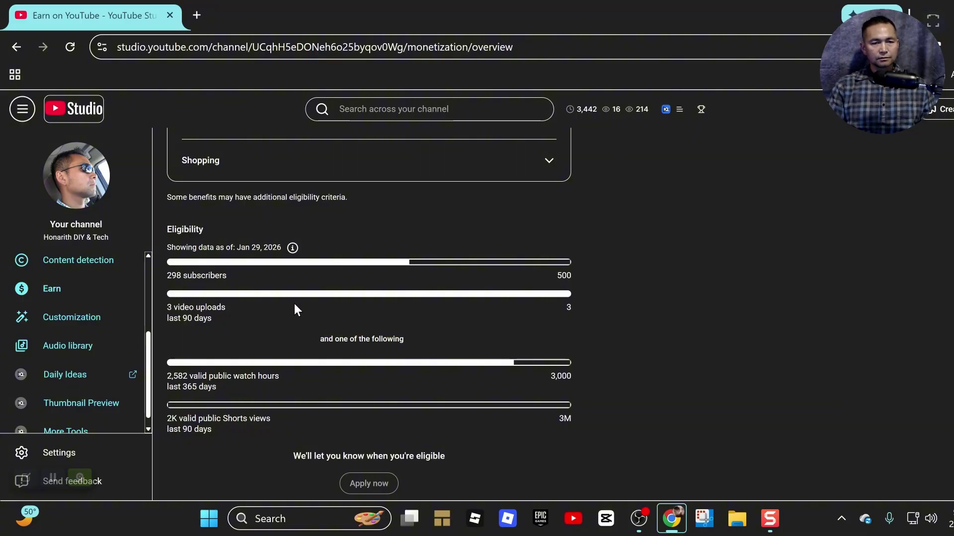
pyautogui.scroll(-1, 295, 303)
pyautogui.scroll(1, 294, 304)
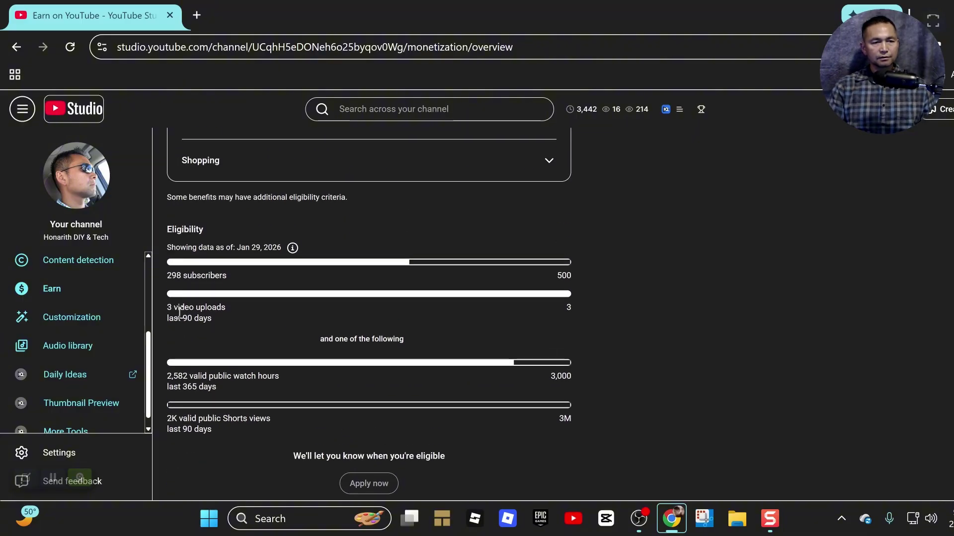
pyautogui.scroll(2, 258, 330)
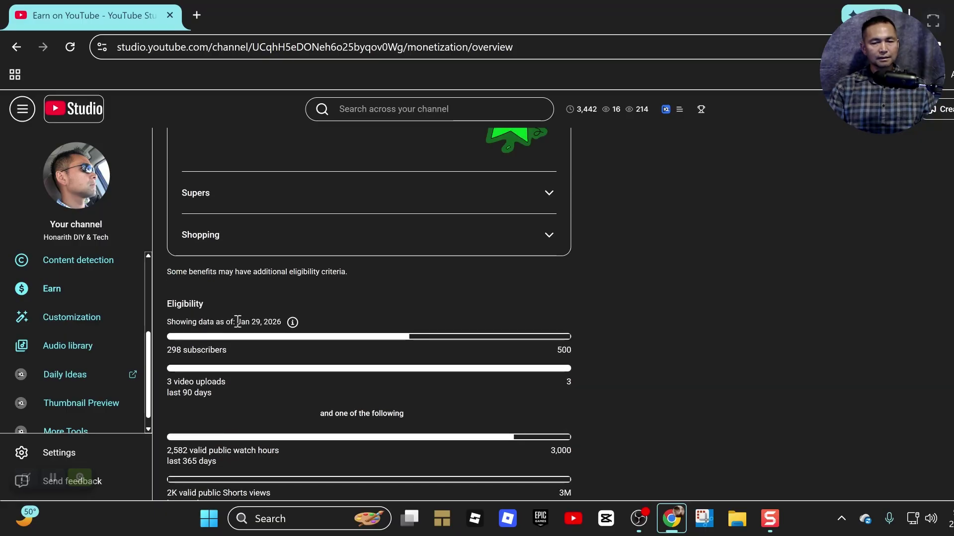
pyautogui.scroll(-2, 318, 342)
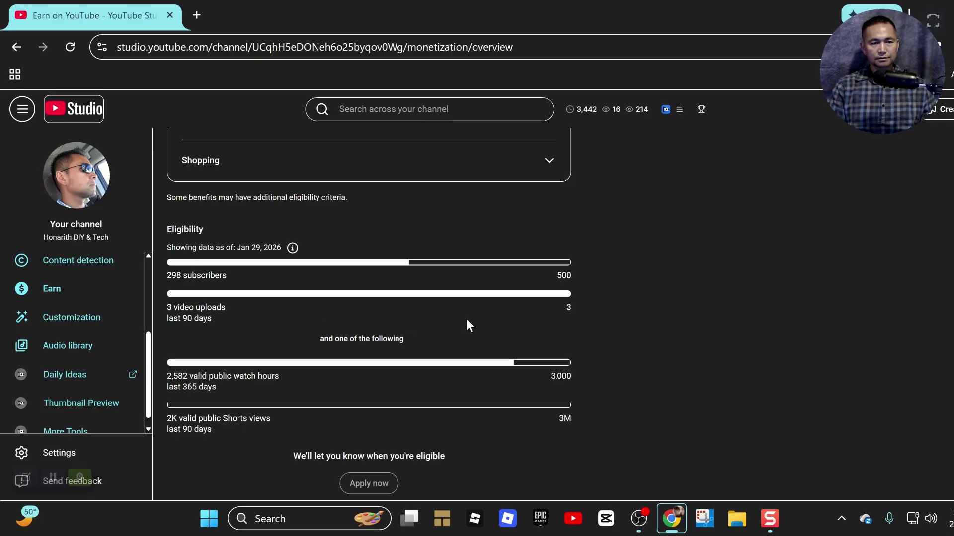
pyautogui.scroll(-1, 562, 313)
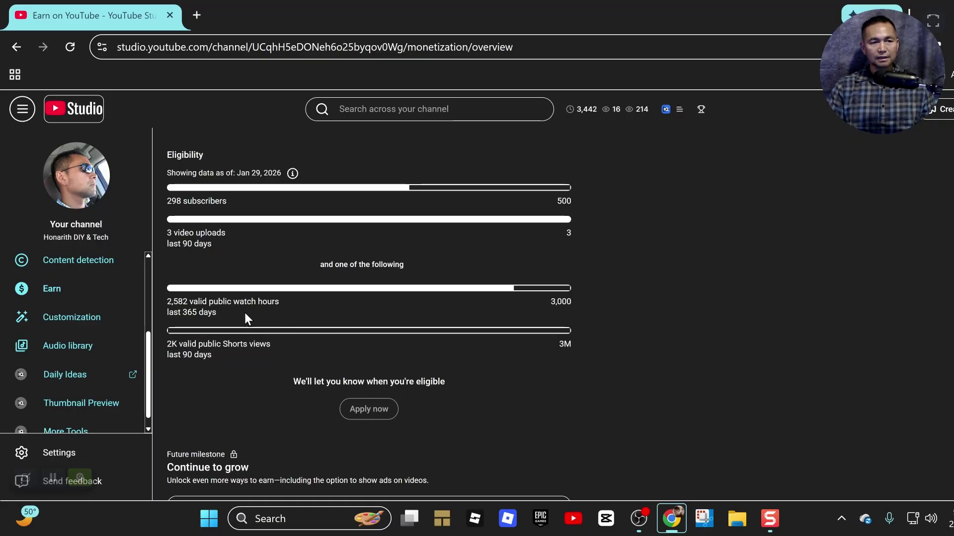
pyautogui.moveTo(245, 314); pyautogui.dragTo(183, 313)
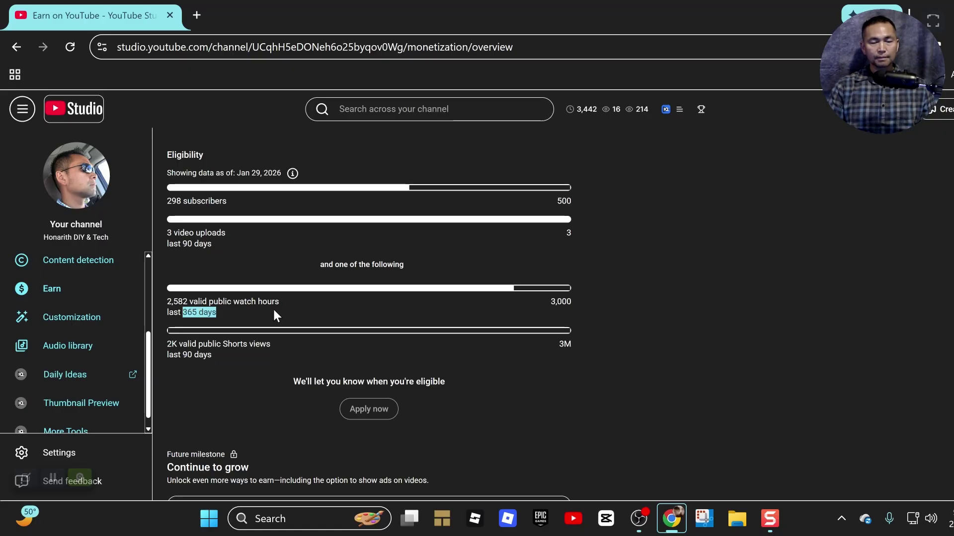
pyautogui.click(330, 315)
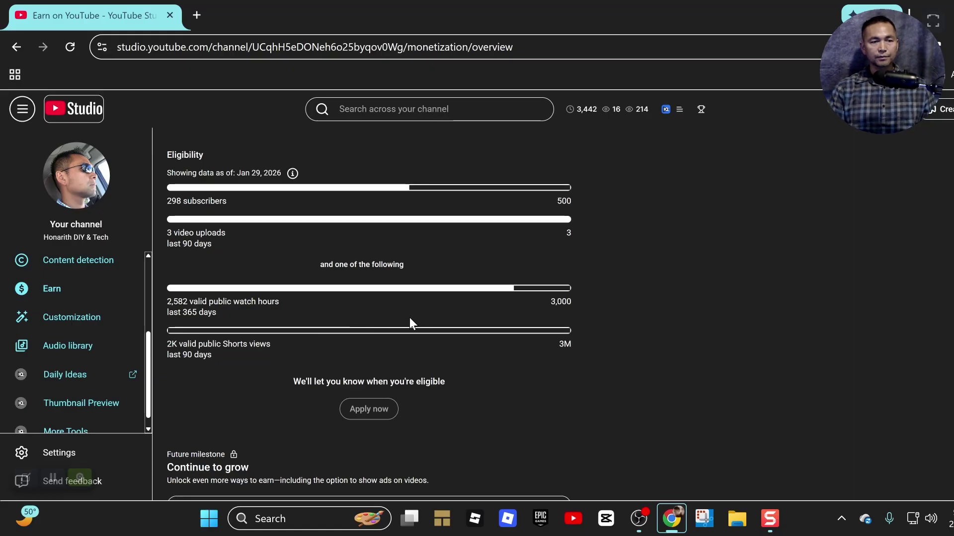
# - Examine the "Continue to grow" milestone on the Earn page, including Watch Page Ads and its subscriber requirement
pyautogui.scroll(-1, 293, 333)
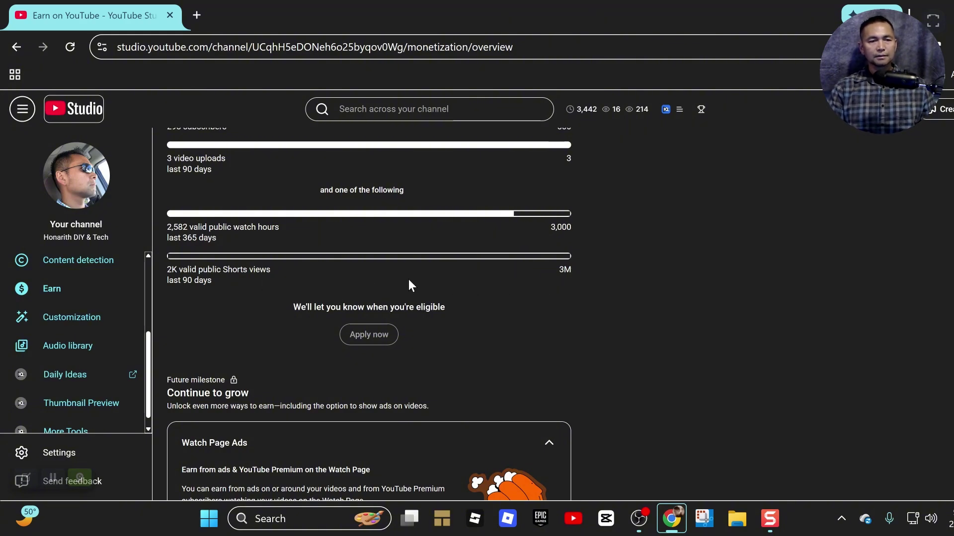
pyautogui.scroll(-1, 380, 282)
pyautogui.scroll(1, 382, 273)
pyautogui.scroll(-2, 382, 273)
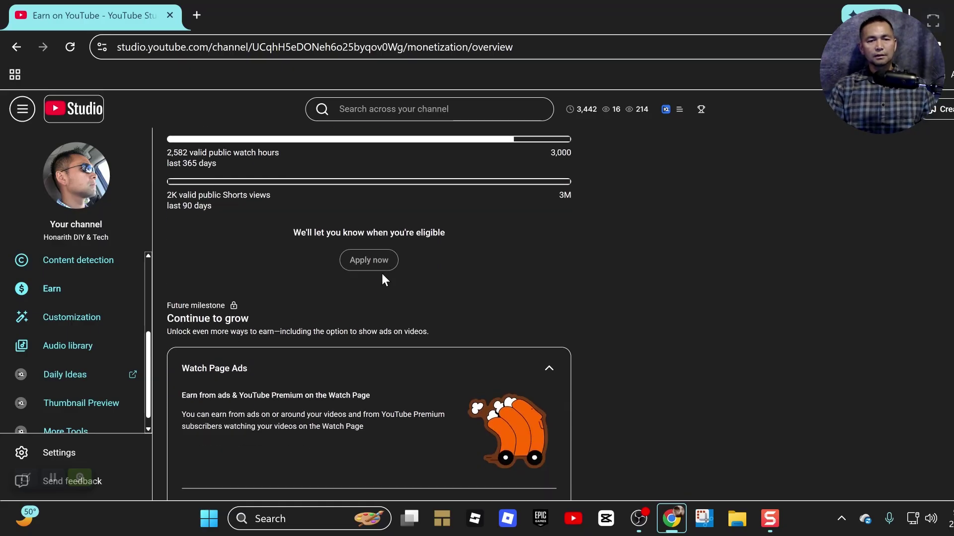
pyautogui.scroll(-1, 382, 273)
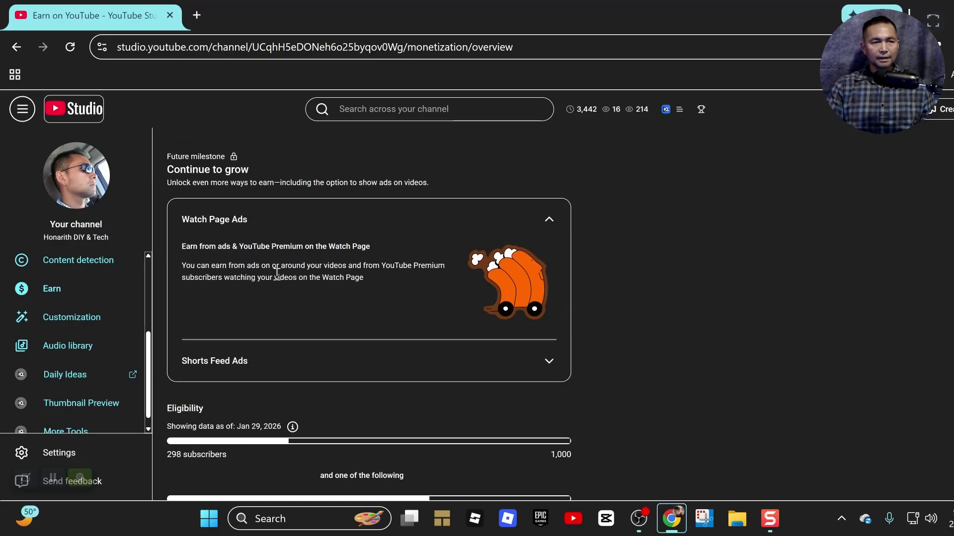
pyautogui.scroll(-2, 273, 271)
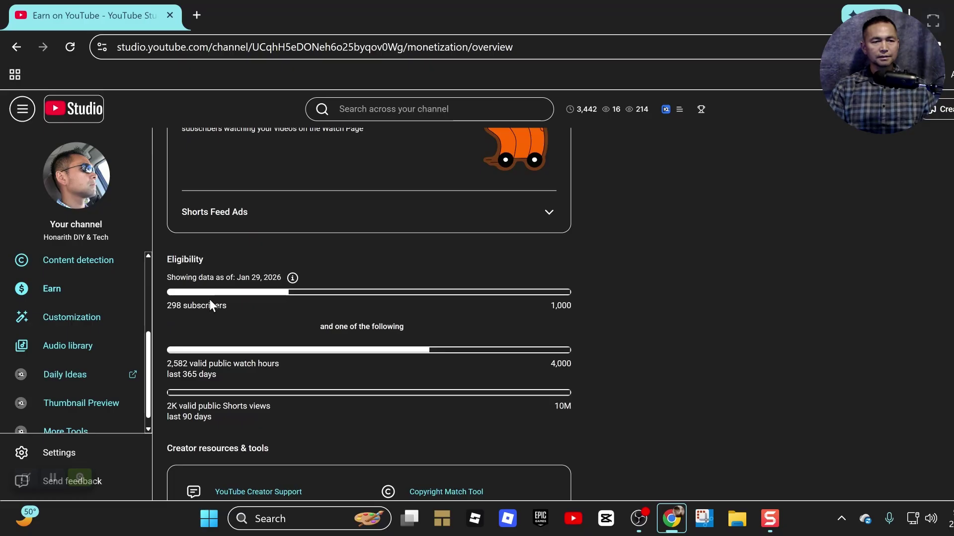
pyautogui.moveTo(168, 305); pyautogui.dragTo(543, 305)
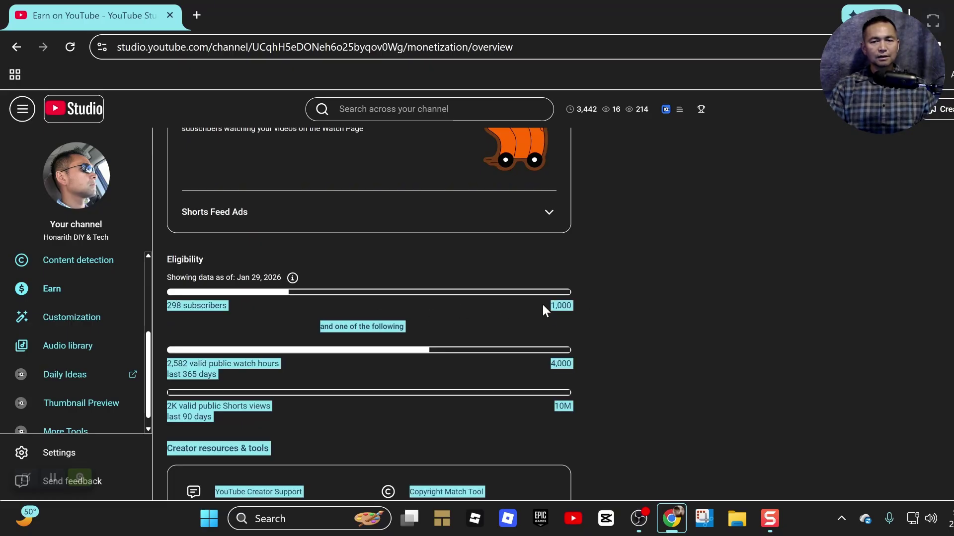
pyautogui.click(540, 305)
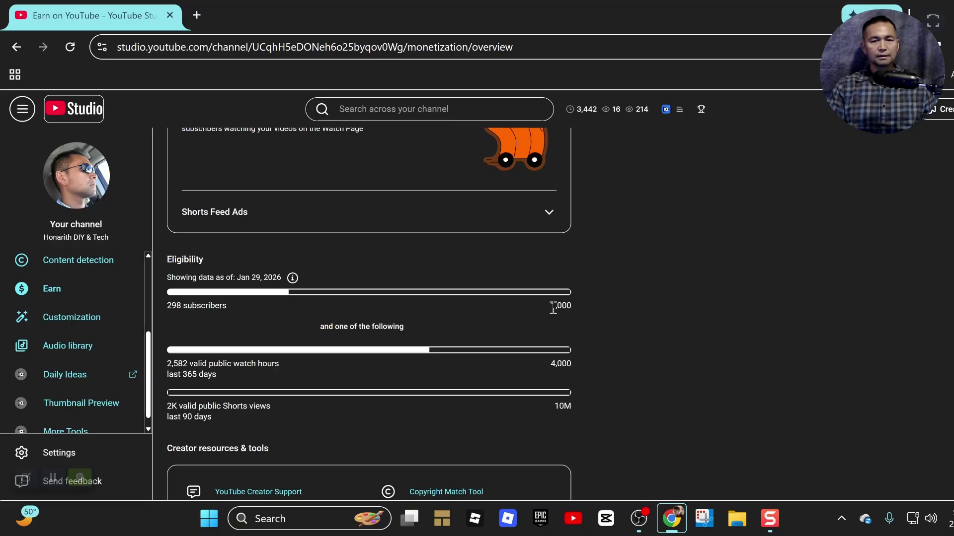
# - Examine the monetization eligibility progress for subscribers, public watch hours in the last 365 days and public Shorts views
pyautogui.scroll(-2, 530, 318)
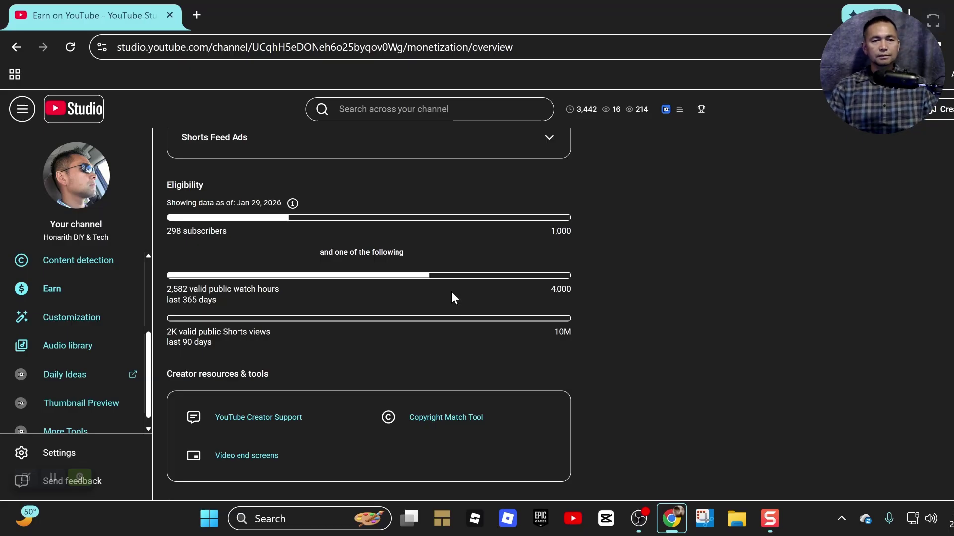
pyautogui.scroll(1, 451, 291)
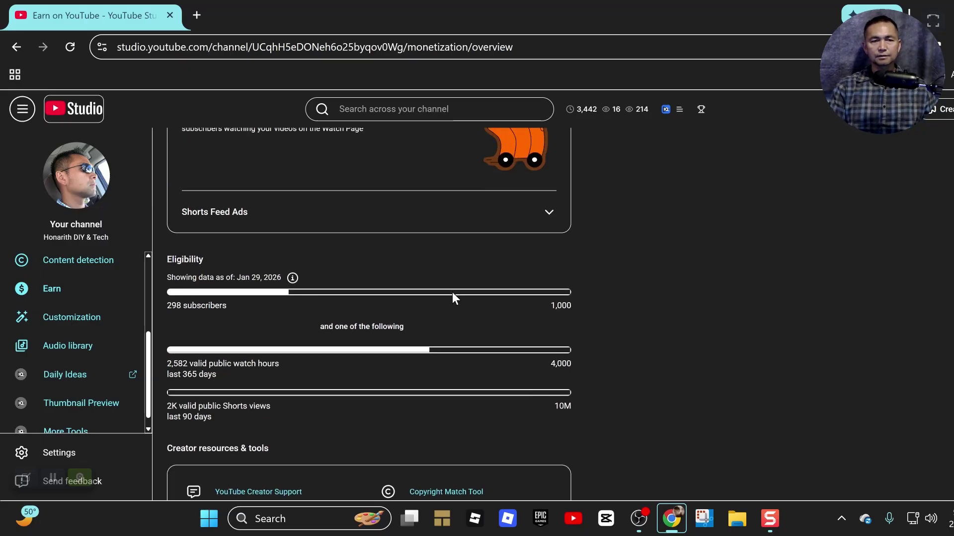
pyautogui.scroll(-1, 452, 292)
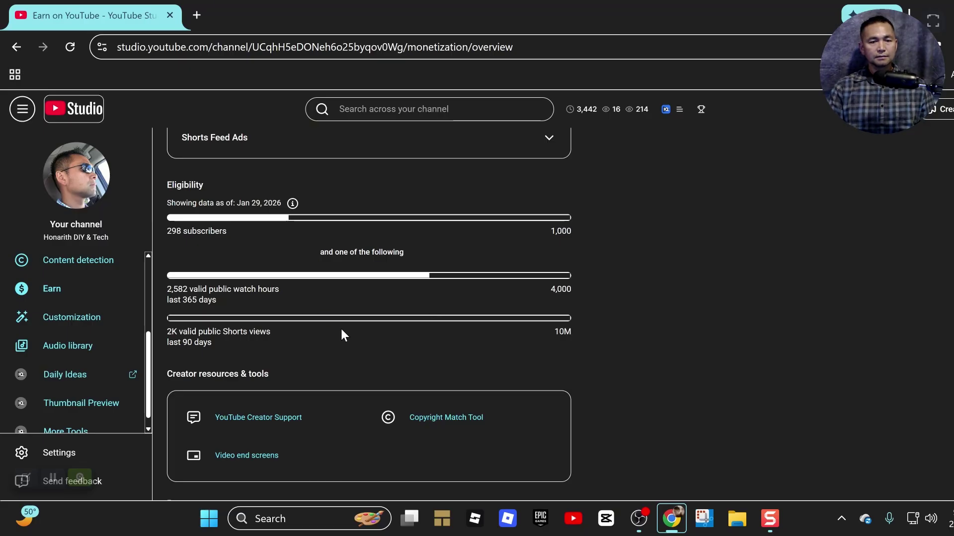
pyautogui.scroll(-2, 340, 330)
pyautogui.scroll(2, 341, 331)
pyautogui.scroll(2, 345, 343)
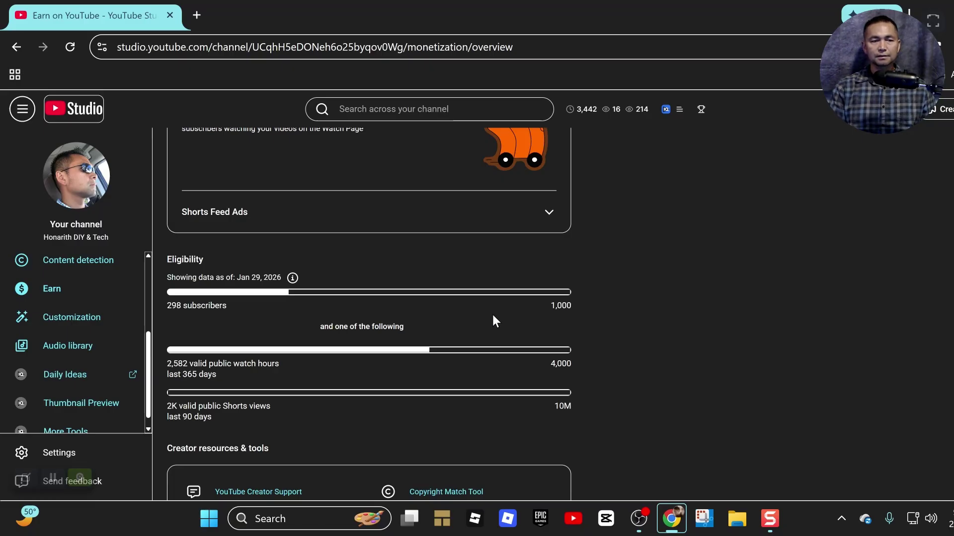
pyautogui.scroll(-2, 516, 347)
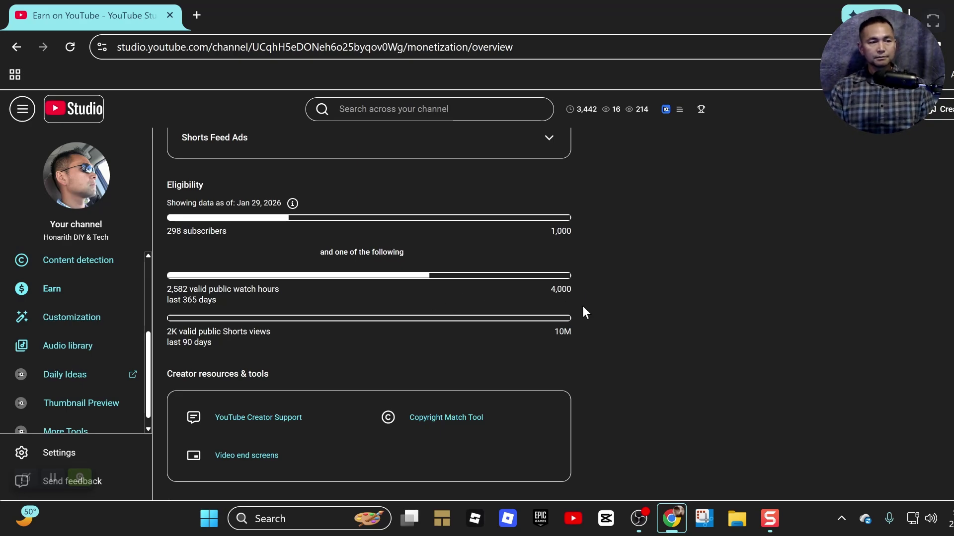
# - Open the channel's Daily Ideas page in vidIQ
pyautogui.scroll(-1, 119, 330)
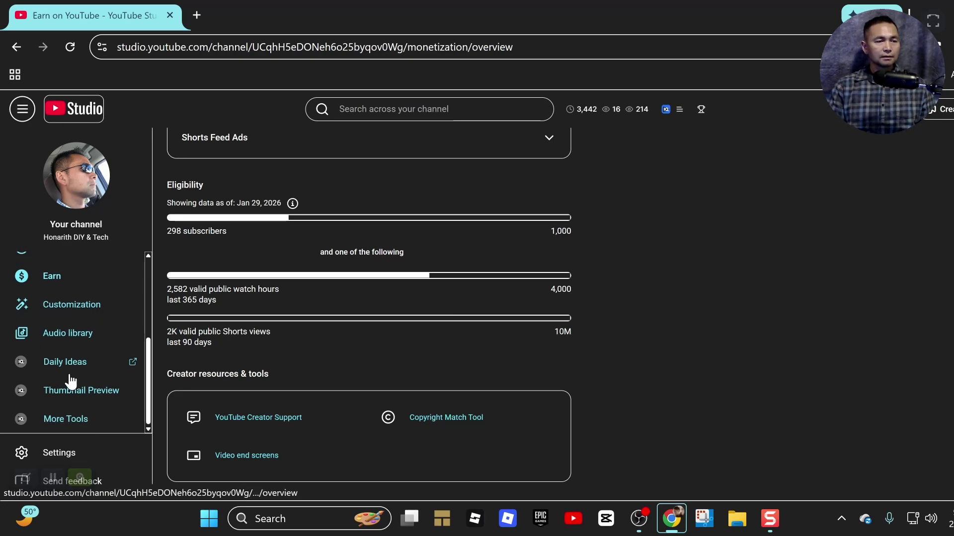
pyautogui.click(50, 360)
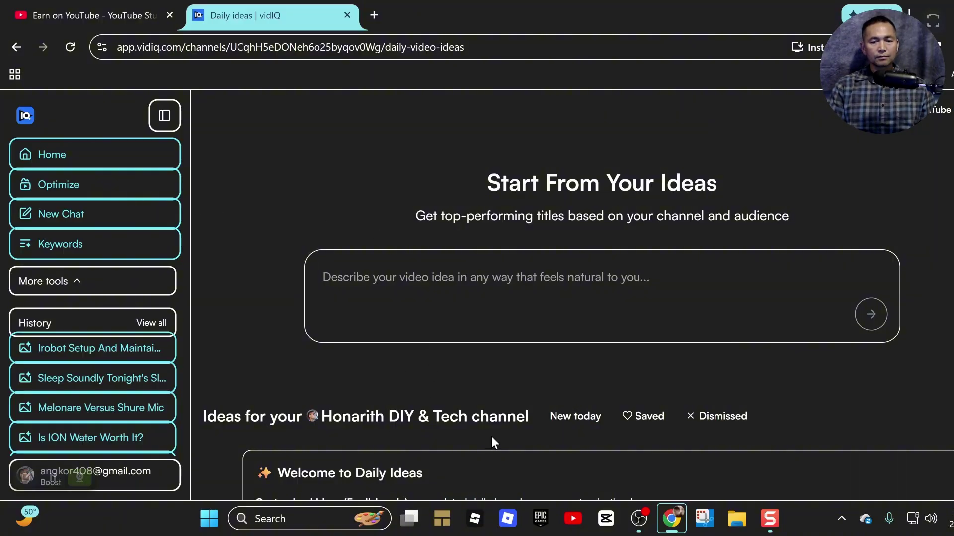
pyautogui.click(301, 518)
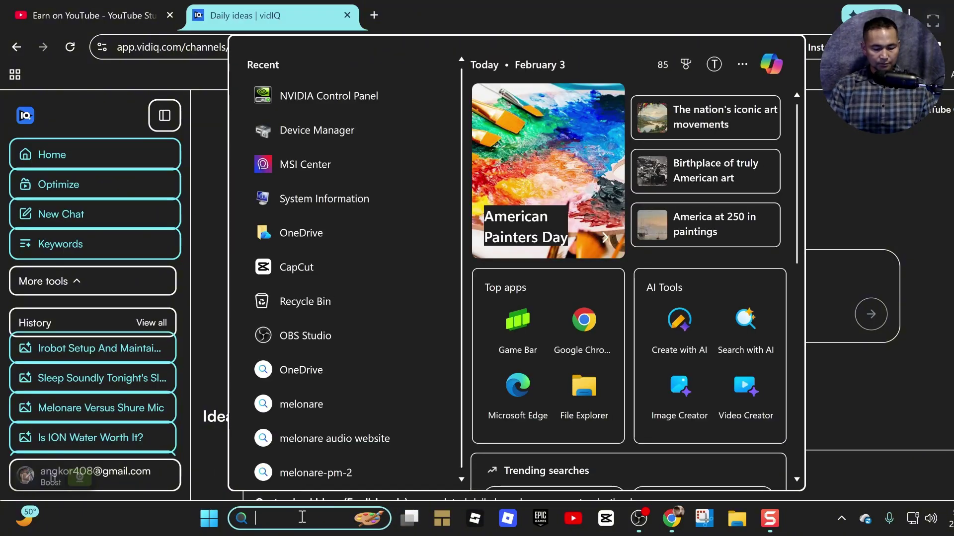
pyautogui.write('vid')
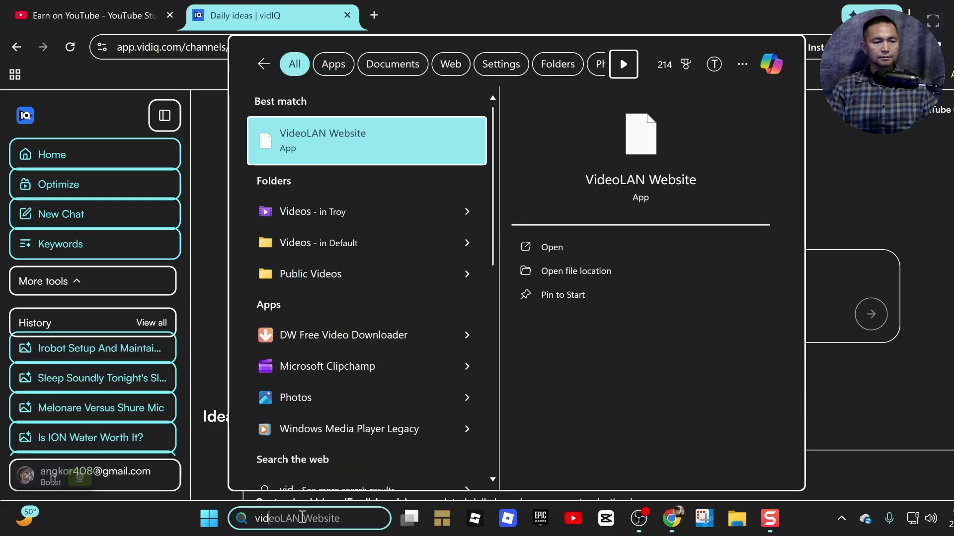
pyautogui.press('BackSpace')
pyautogui.press('BackSpace')
pyautogui.press('BackSpace')
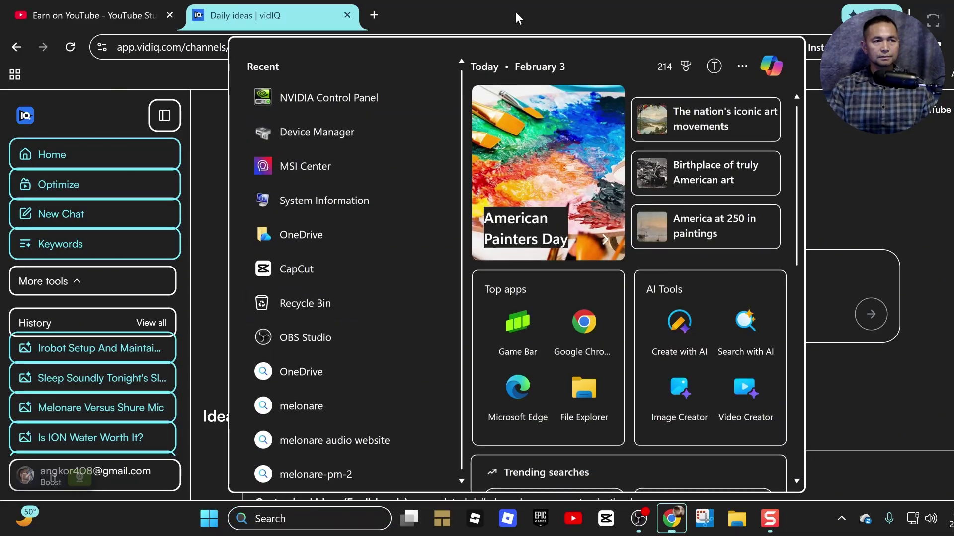
pyautogui.click(516, 14)
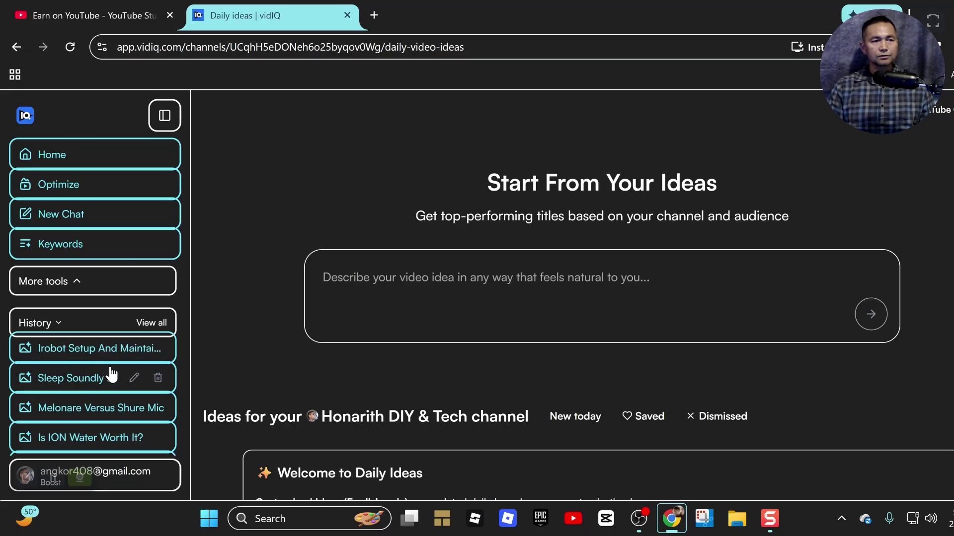
# - View the "Sleep Soundly Tonight's" thumbnail project from the vidIQ history and return to the Daily Ideas page
pyautogui.scroll(-2, 90, 363)
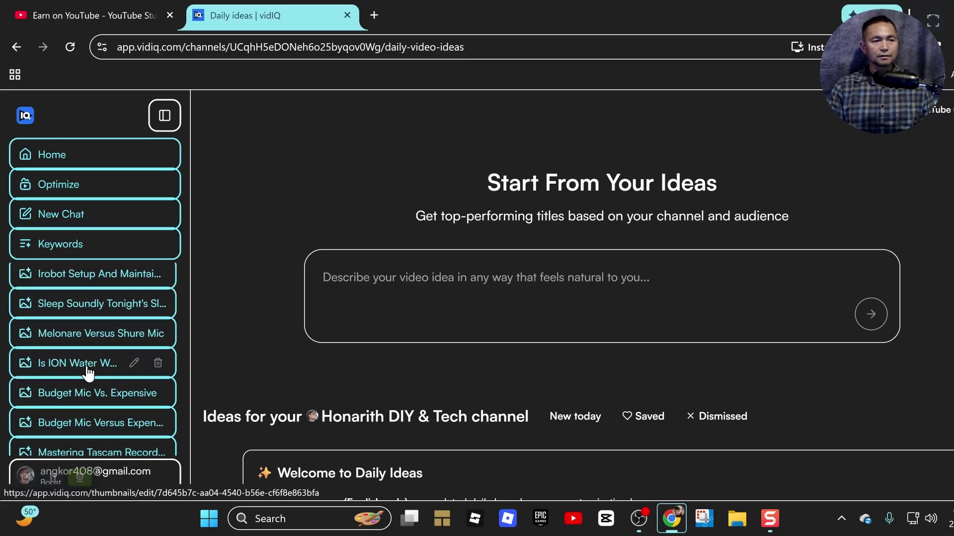
pyautogui.scroll(2, 75, 325)
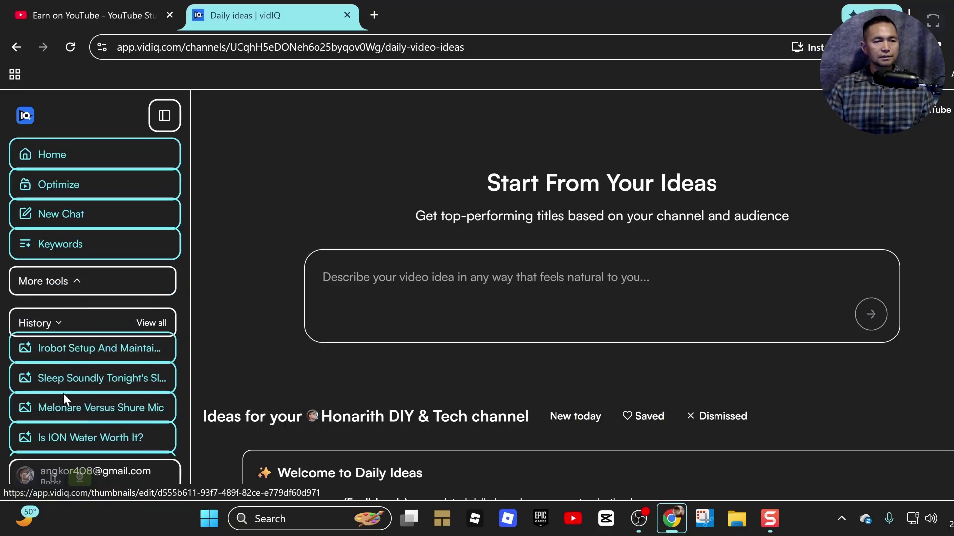
pyautogui.click(72, 378)
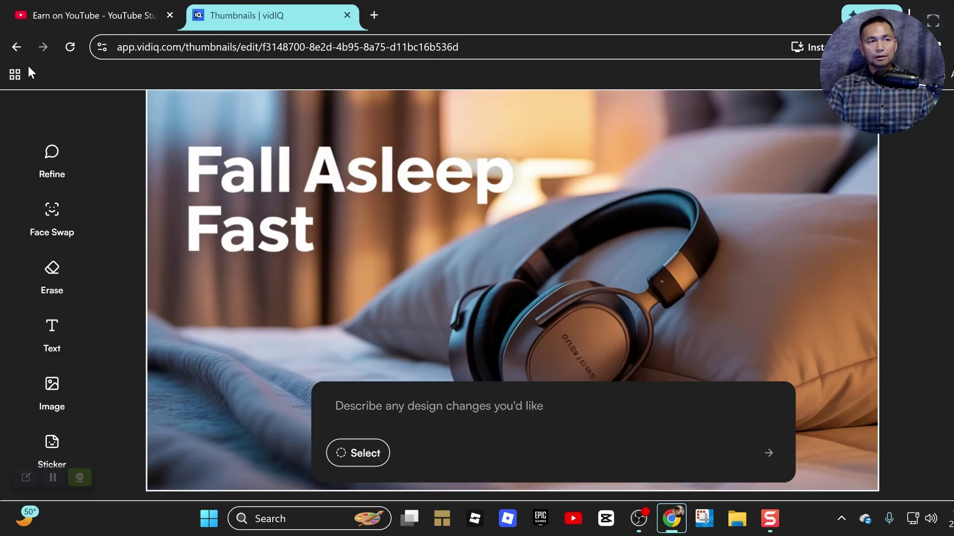
pyautogui.click(15, 50)
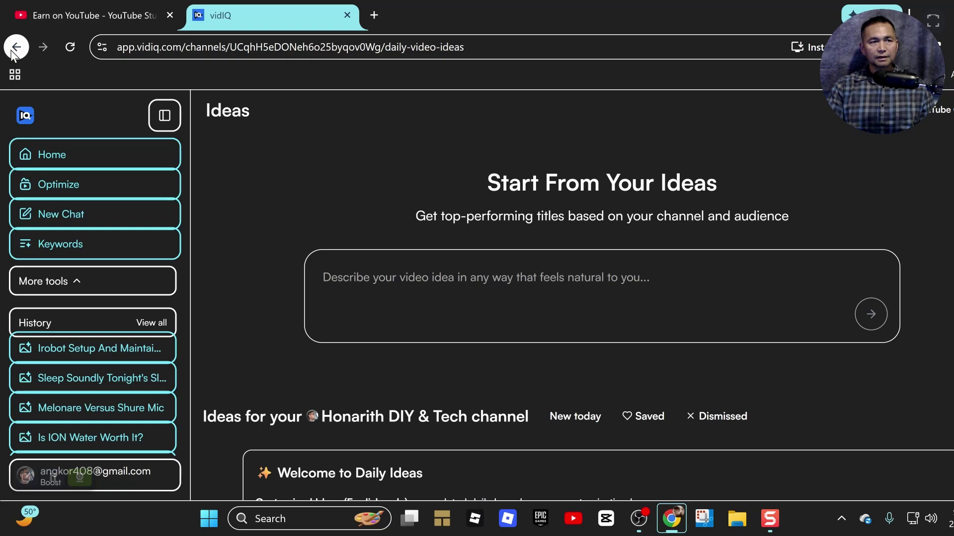
# - Highlight the vidiq.com part of the page address and close the vidIQ page
pyautogui.click(150, 47)
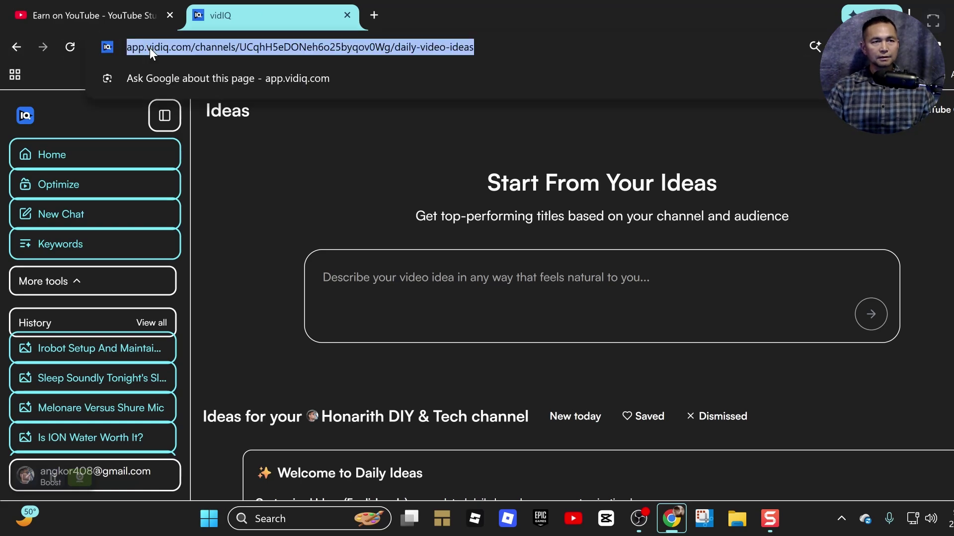
pyautogui.click(207, 52)
pyautogui.moveTo(514, 50); pyautogui.dragTo(168, 38)
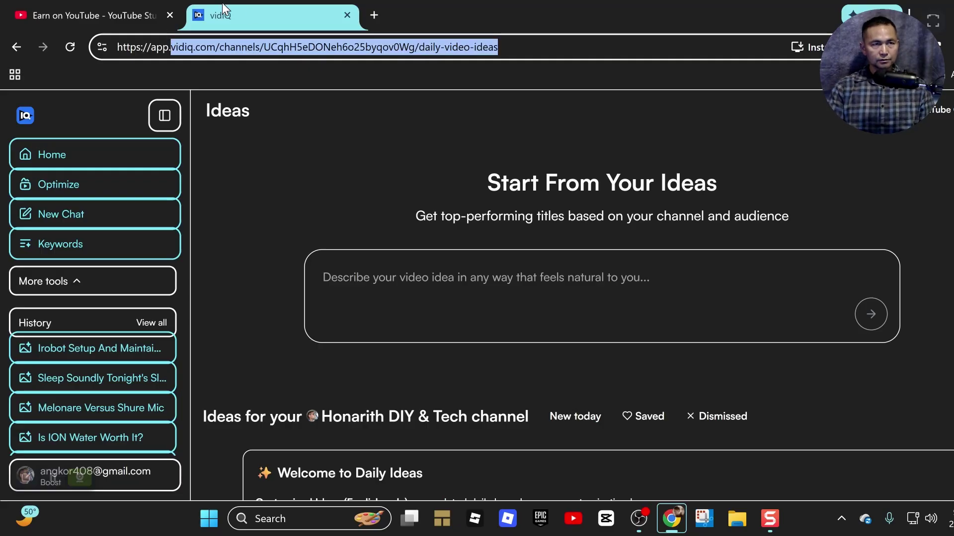
pyautogui.click(348, 15)
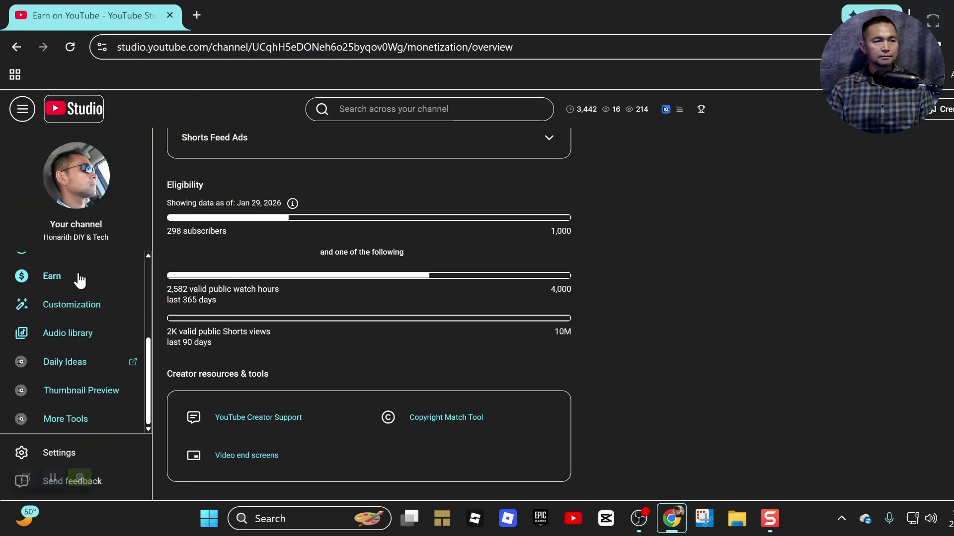
# - Open the details of the "ION Water System TS400 Review" video from the channel content
pyautogui.scroll(3, 77, 278)
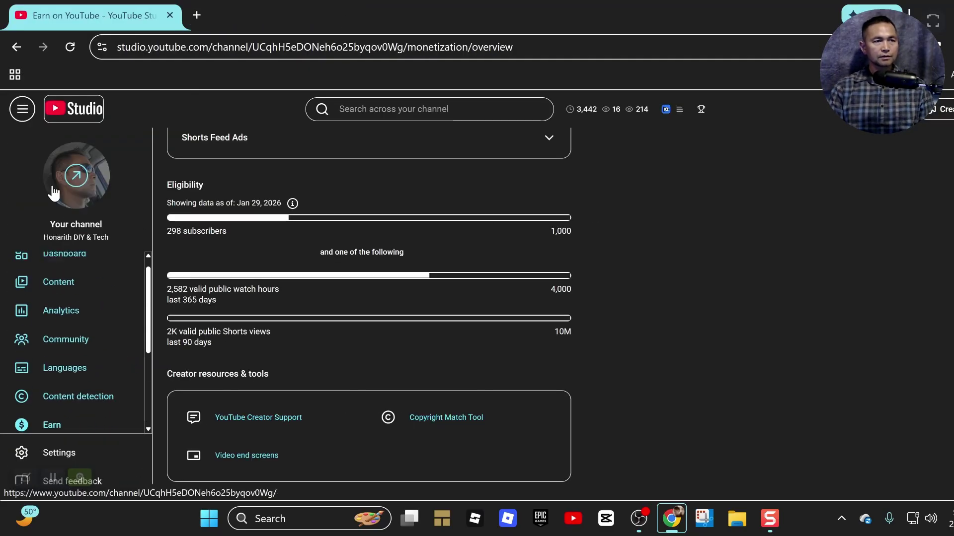
pyautogui.click(72, 287)
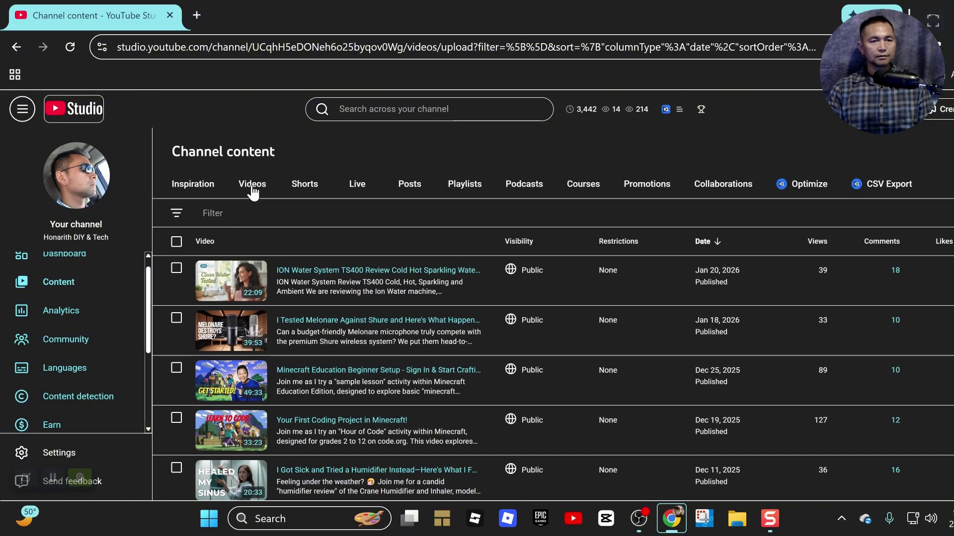
pyautogui.click(329, 272)
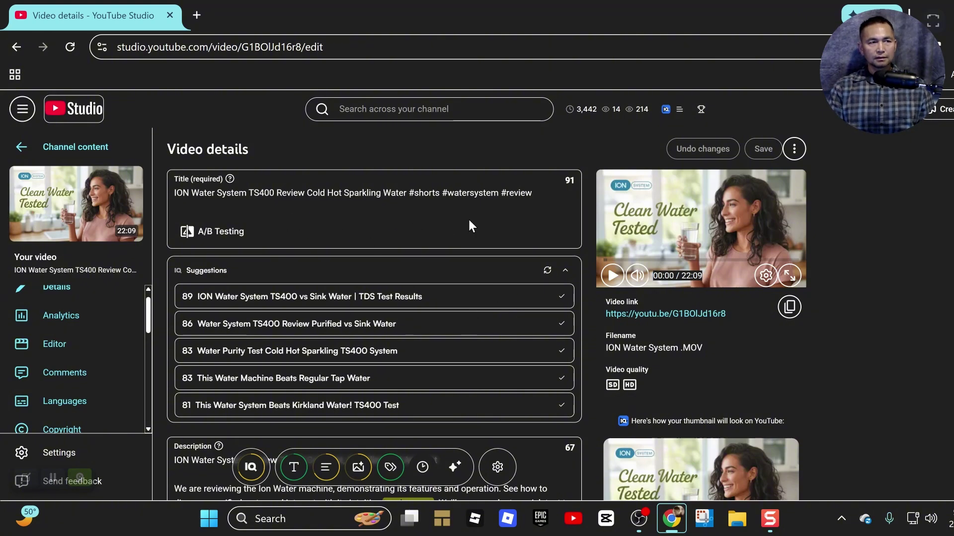
# - Review vidIQ's title and description suggestions for the ION Water video and add the suggested paragraph to its description
pyautogui.scroll(-2, 517, 233)
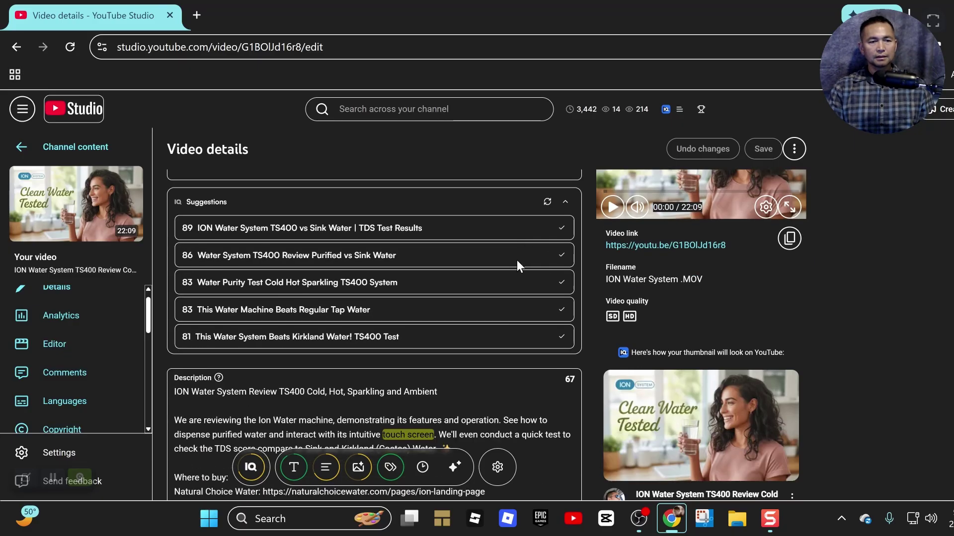
pyautogui.scroll(-2, 495, 308)
pyautogui.scroll(-2, 559, 321)
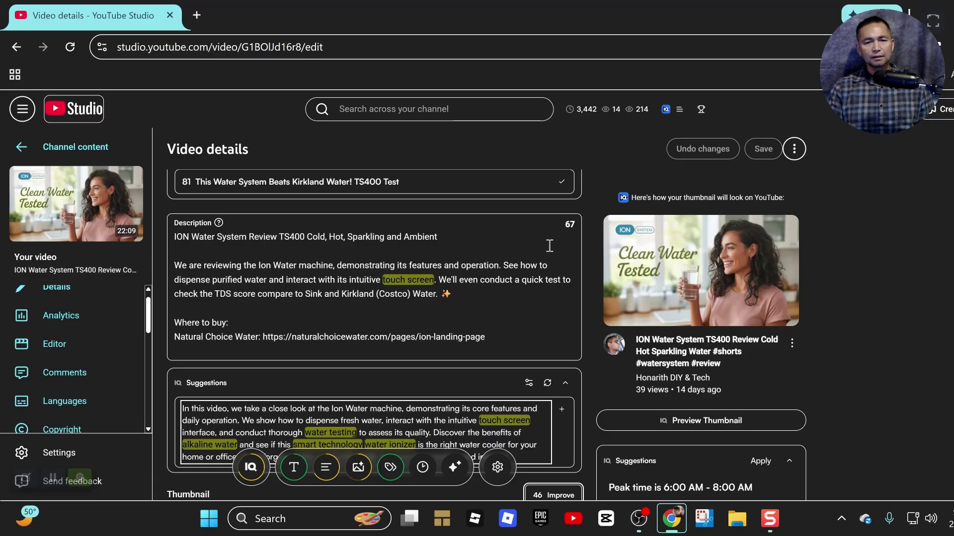
pyautogui.scroll(-2, 549, 248)
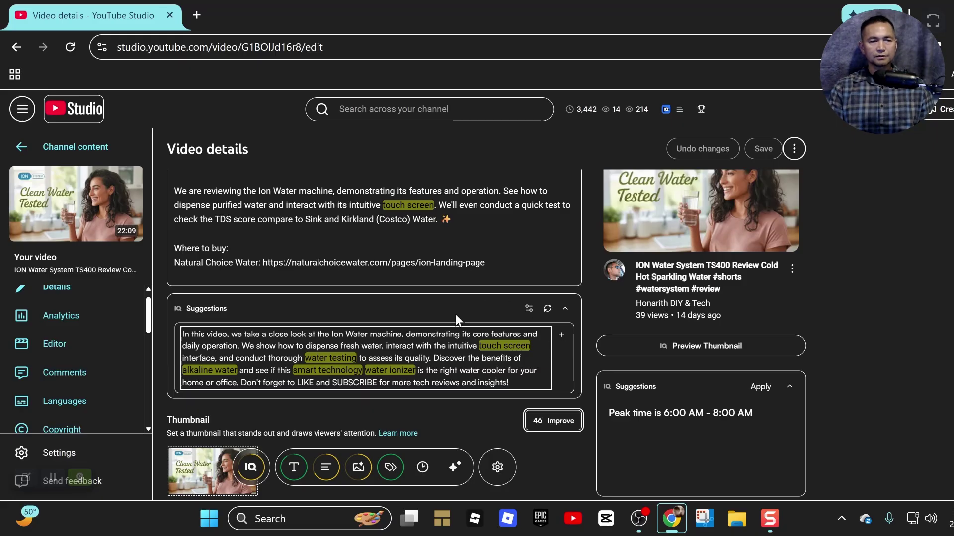
pyautogui.click(562, 335)
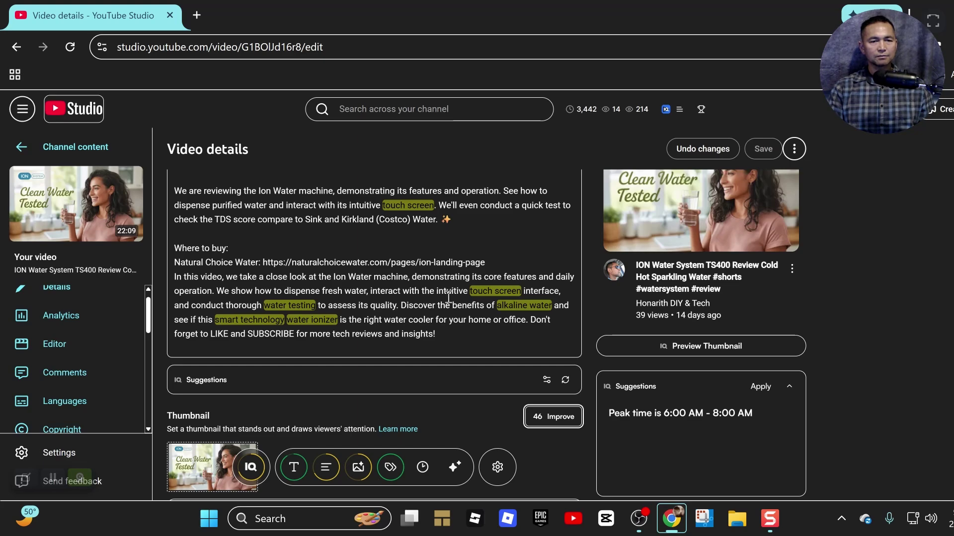
# - Review the expanded description of the ION Water video together with its title and vidIQ's title suggestions
pyautogui.scroll(1, 439, 288)
pyautogui.scroll(1, 439, 288)
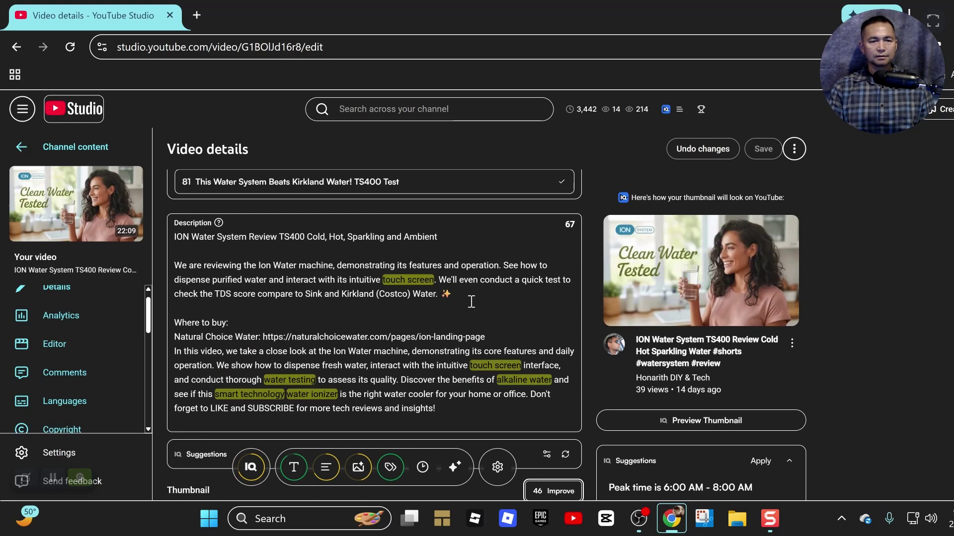
pyautogui.scroll(-1, 470, 302)
pyautogui.scroll(1, 546, 278)
pyautogui.click(559, 230)
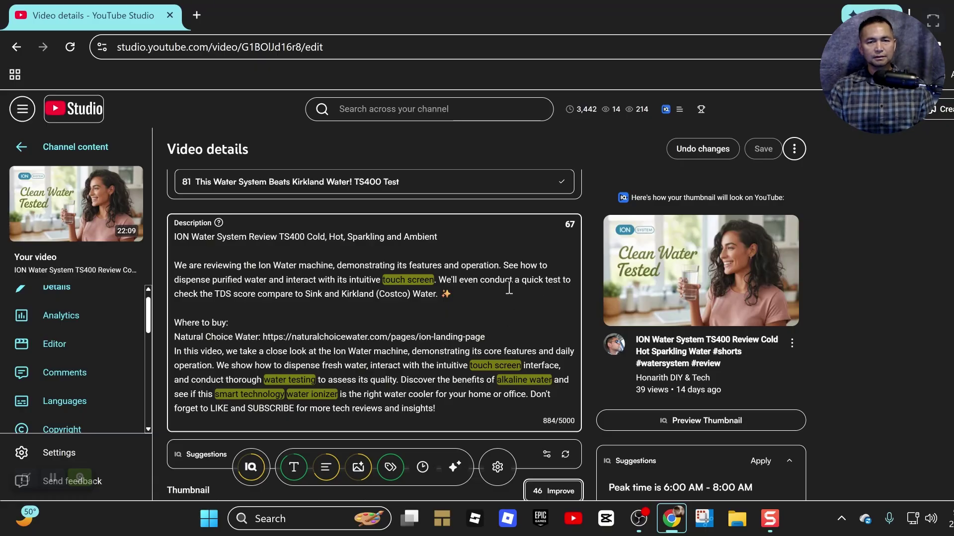
pyautogui.scroll(4, 376, 251)
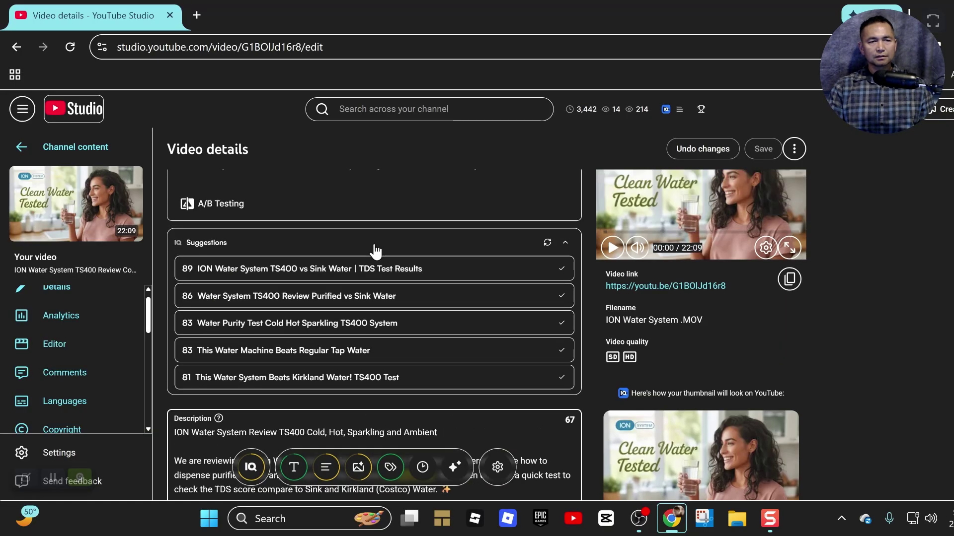
pyautogui.scroll(1, 376, 251)
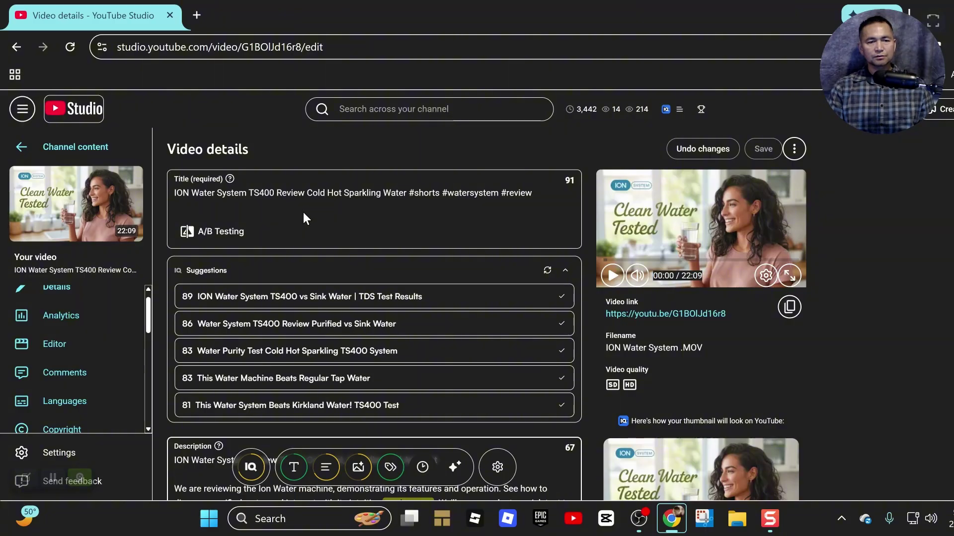
pyautogui.scroll(-5, 303, 213)
pyautogui.scroll(-6, 309, 225)
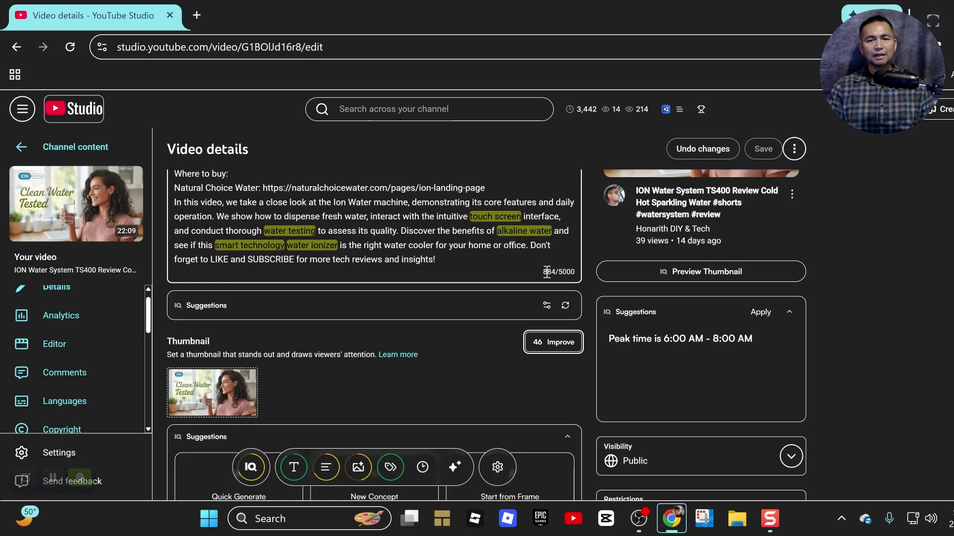
pyautogui.scroll(3, 483, 268)
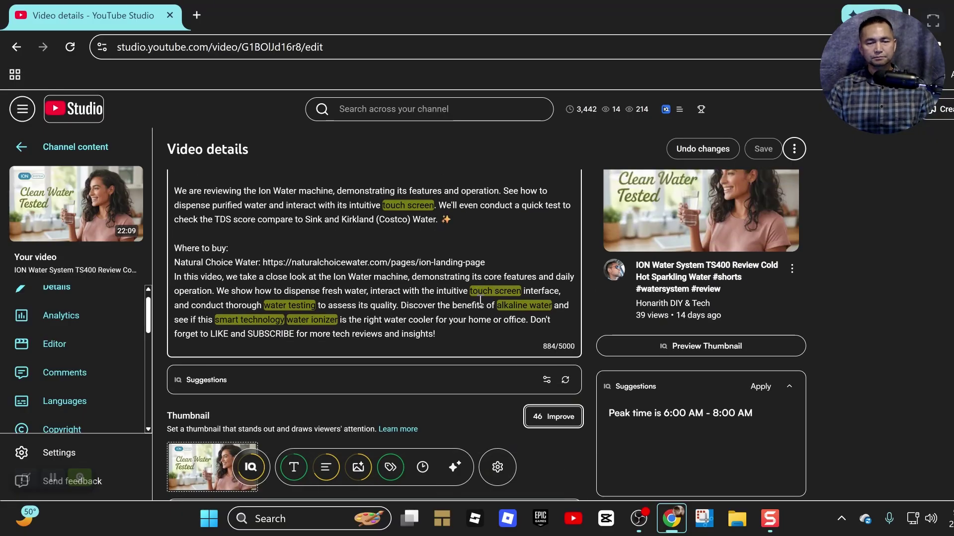
pyautogui.scroll(-2, 445, 308)
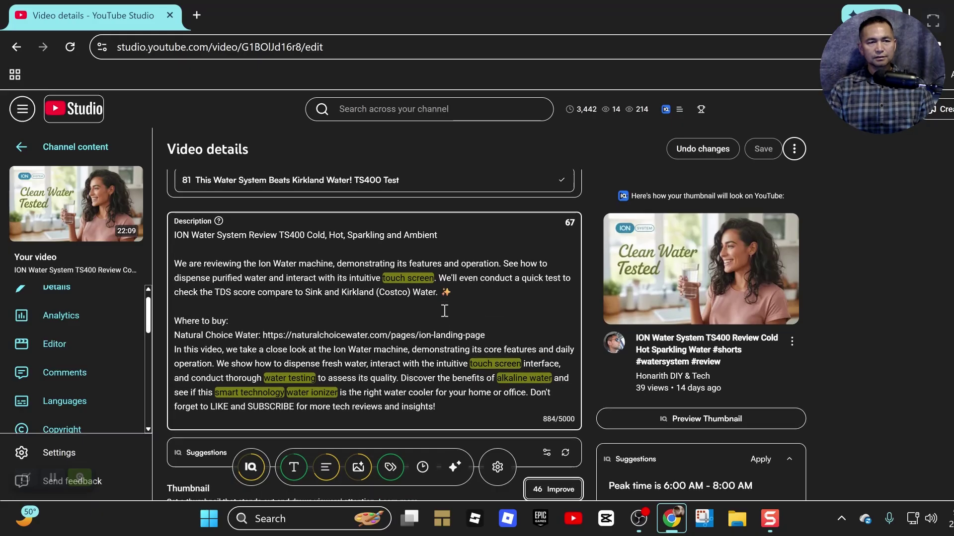
# - Compare the ION Water video's current thumbnail with vidIQ's thumbnail suggestions
pyautogui.scroll(-5, 444, 310)
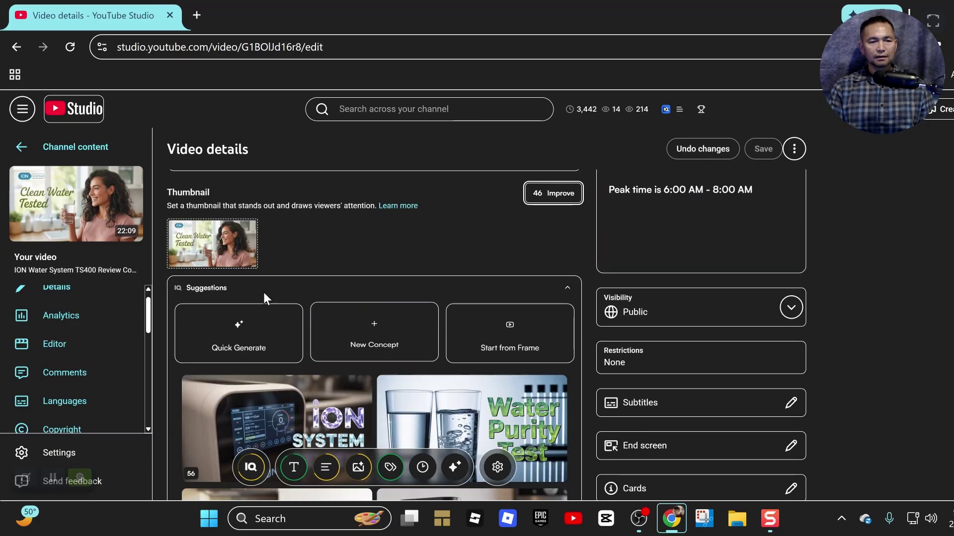
pyautogui.moveTo(245, 251)
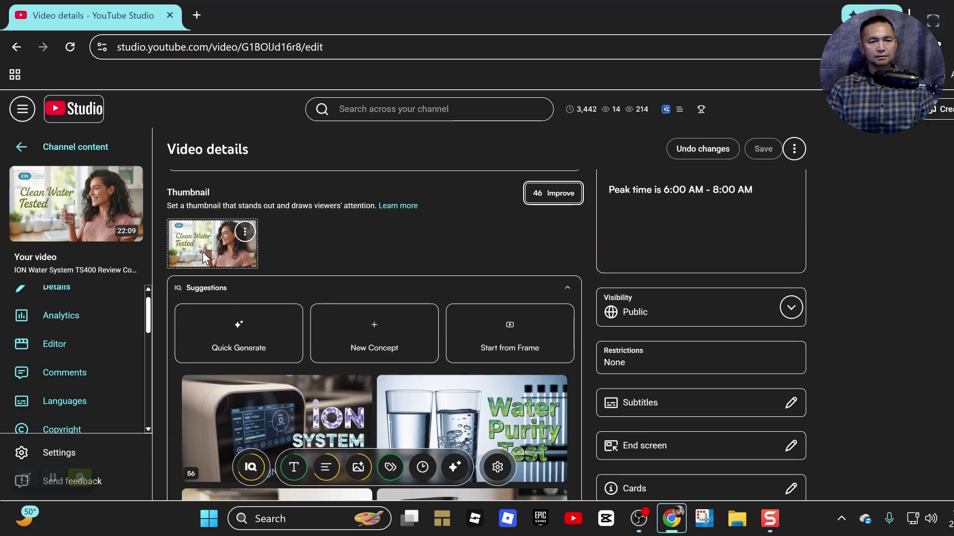
pyautogui.scroll(-1, 284, 328)
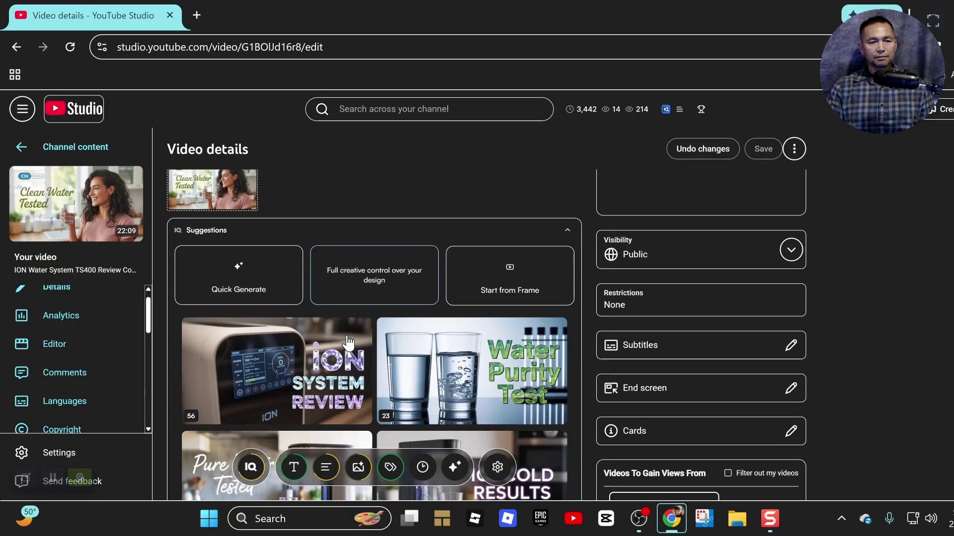
pyautogui.scroll(4, 352, 338)
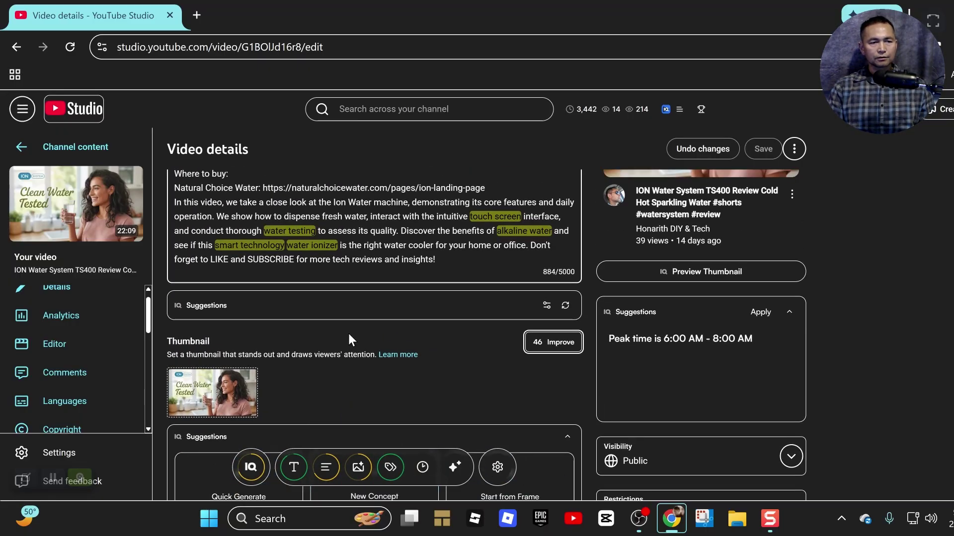
pyautogui.scroll(-2, 347, 338)
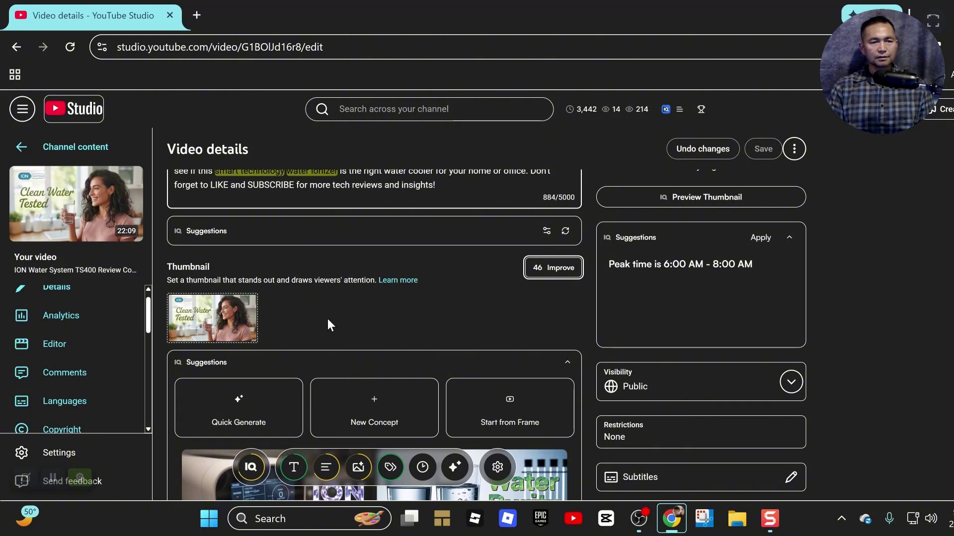
pyautogui.scroll(-4, 345, 353)
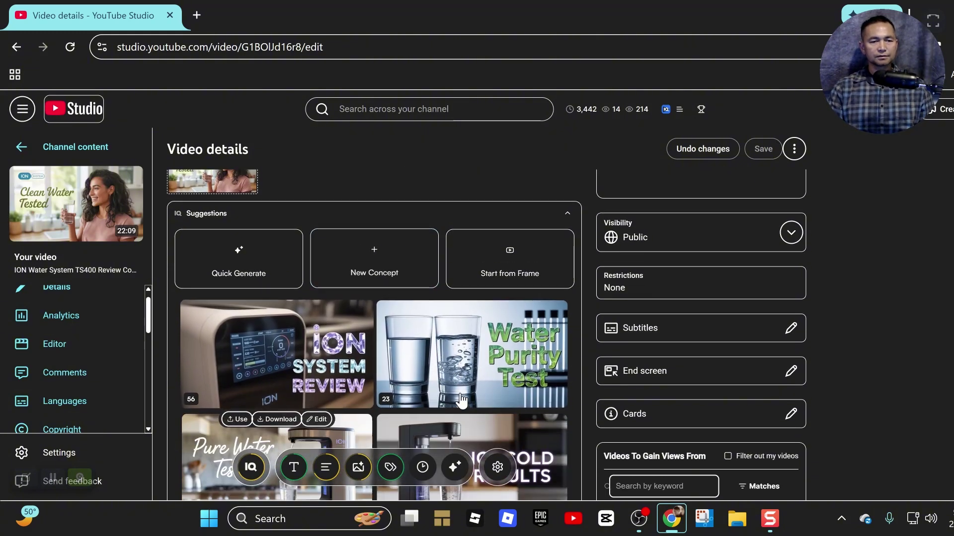
pyautogui.scroll(-1, 363, 383)
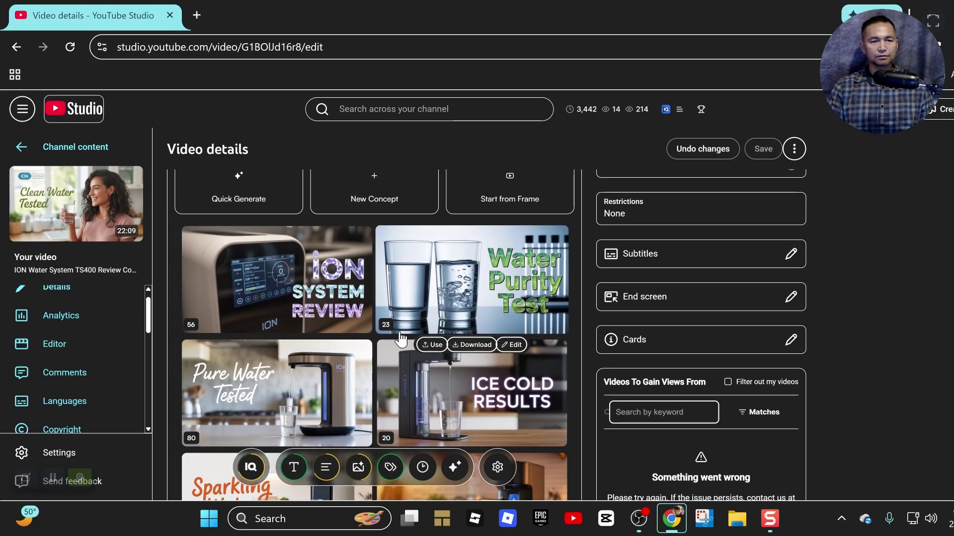
# - Open vidIQ's "ION System Review" thumbnail suggestion and use it as the video's thumbnail
pyautogui.click(361, 315)
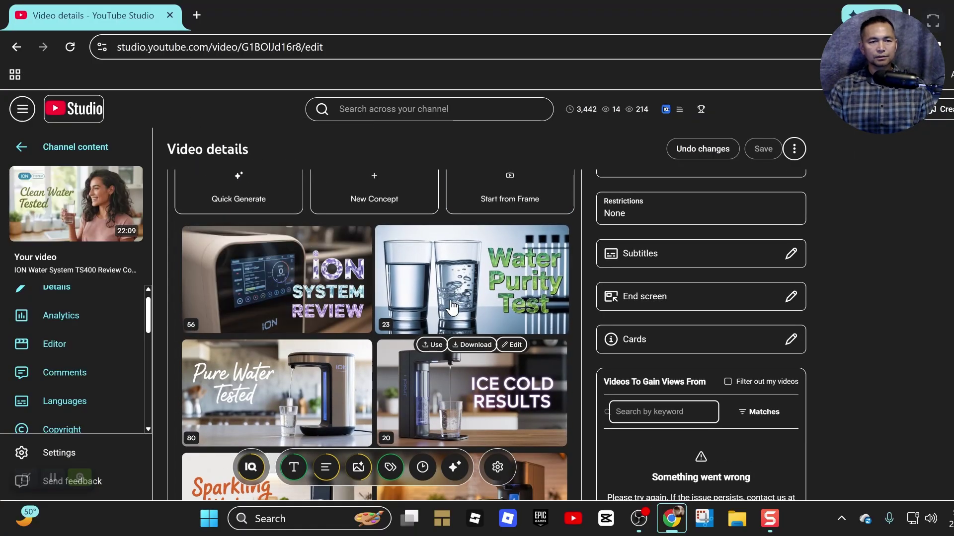
pyautogui.scroll(2, 430, 306)
pyautogui.scroll(2, 428, 305)
pyautogui.scroll(-2, 419, 320)
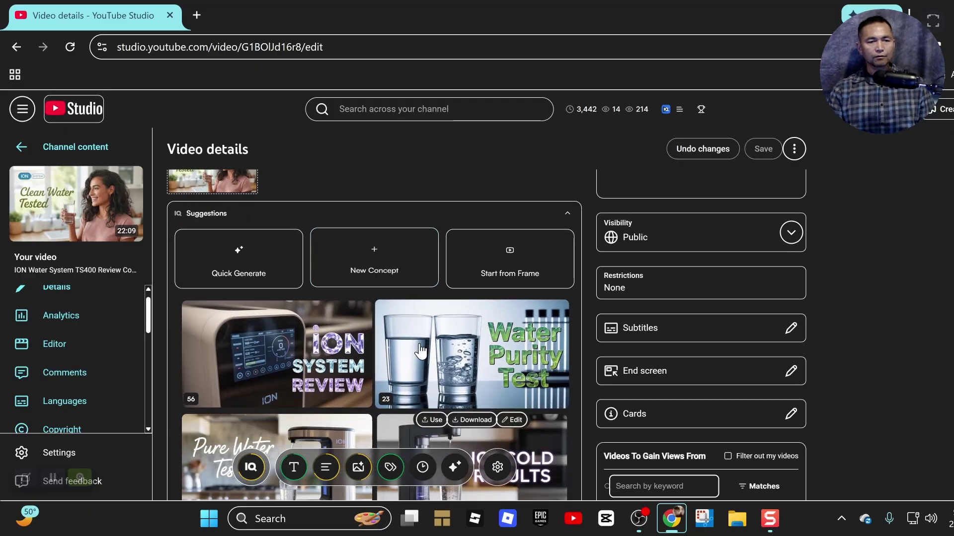
pyautogui.click(330, 359)
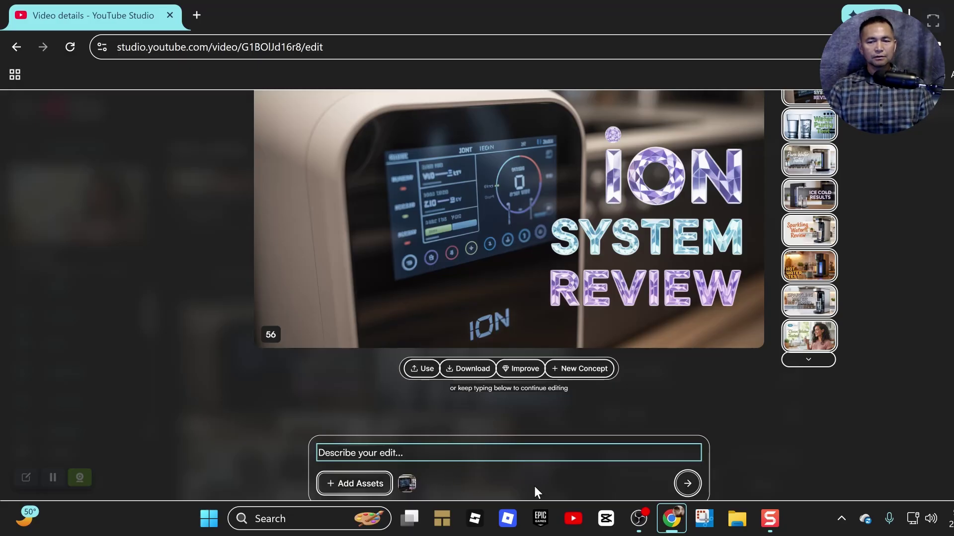
pyautogui.click(423, 370)
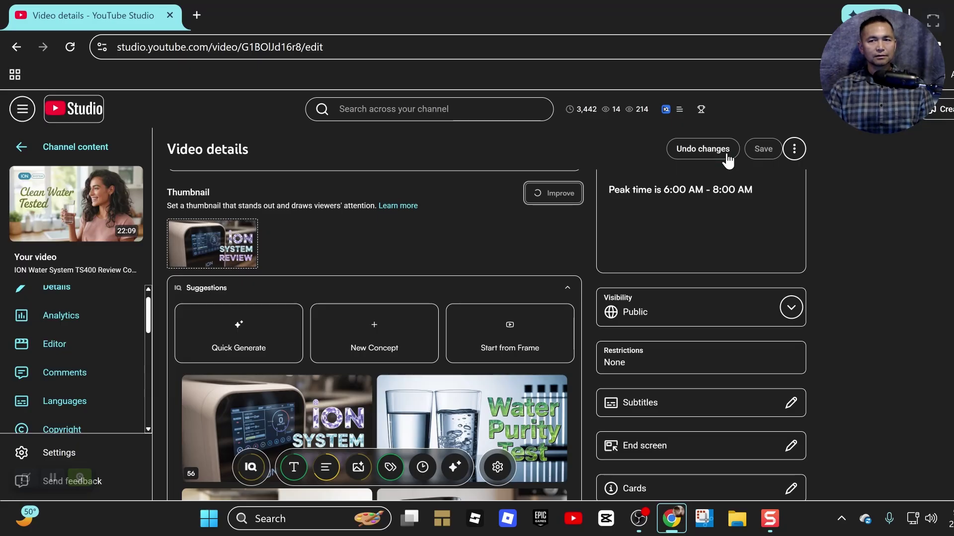
# - Review the remaining vidIQ thumbnail suggestions and the newly set thumbnail of the ION Water video
pyautogui.scroll(-3, 476, 298)
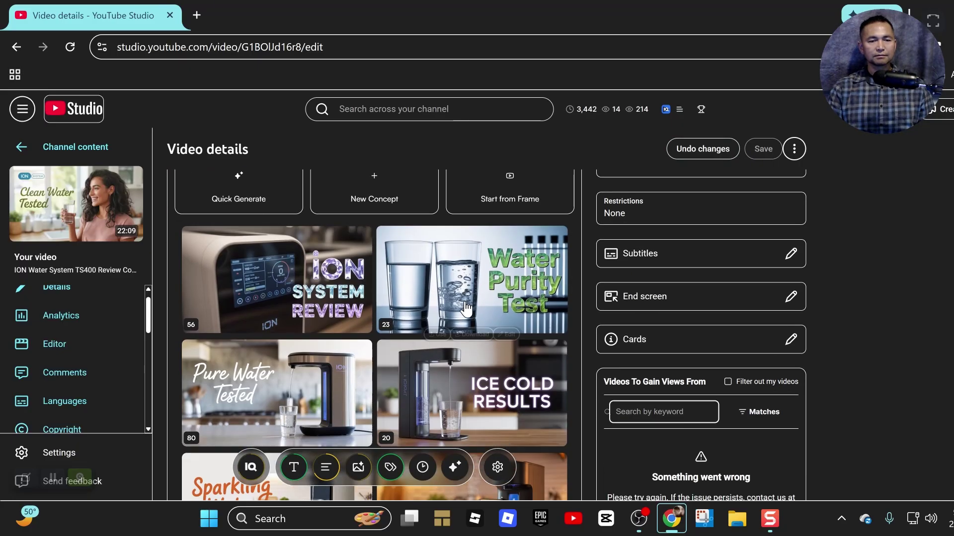
pyautogui.scroll(-1, 487, 293)
pyautogui.scroll(-1, 487, 293)
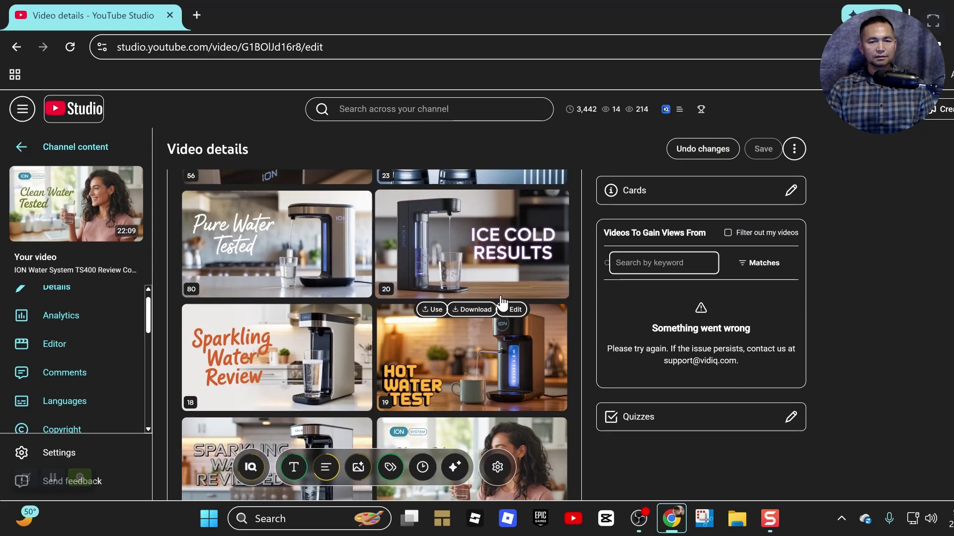
pyautogui.scroll(-1, 497, 300)
pyautogui.scroll(-1, 503, 306)
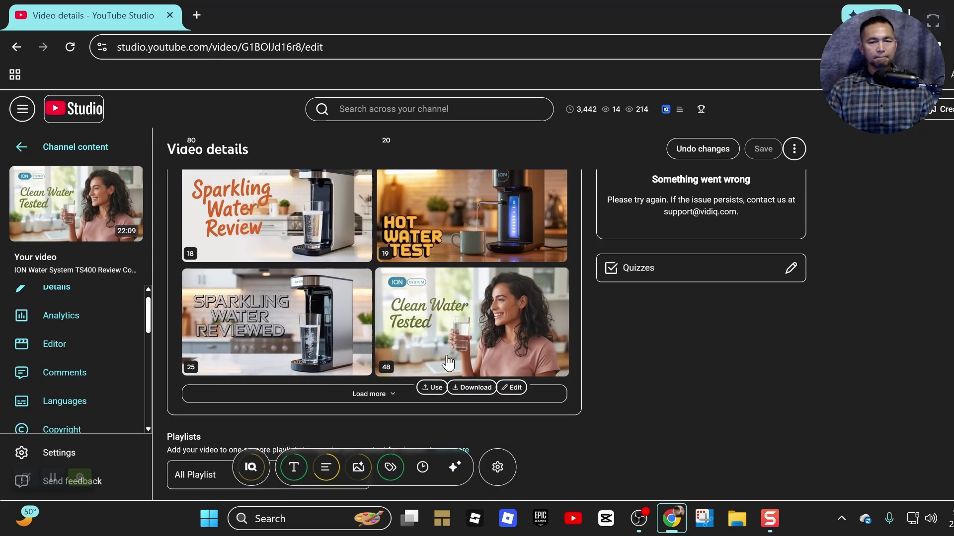
pyautogui.scroll(-1, 349, 385)
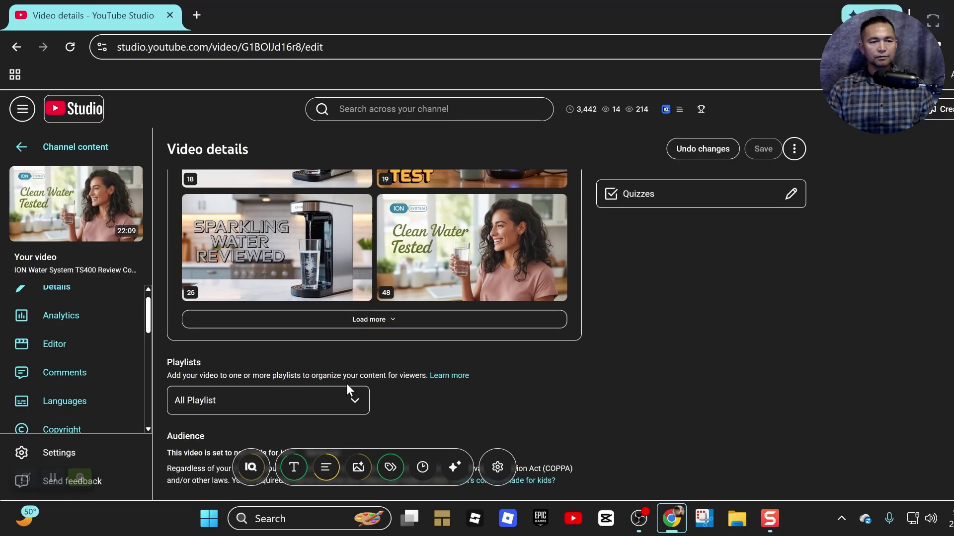
pyautogui.scroll(5, 352, 388)
pyautogui.scroll(3, 410, 358)
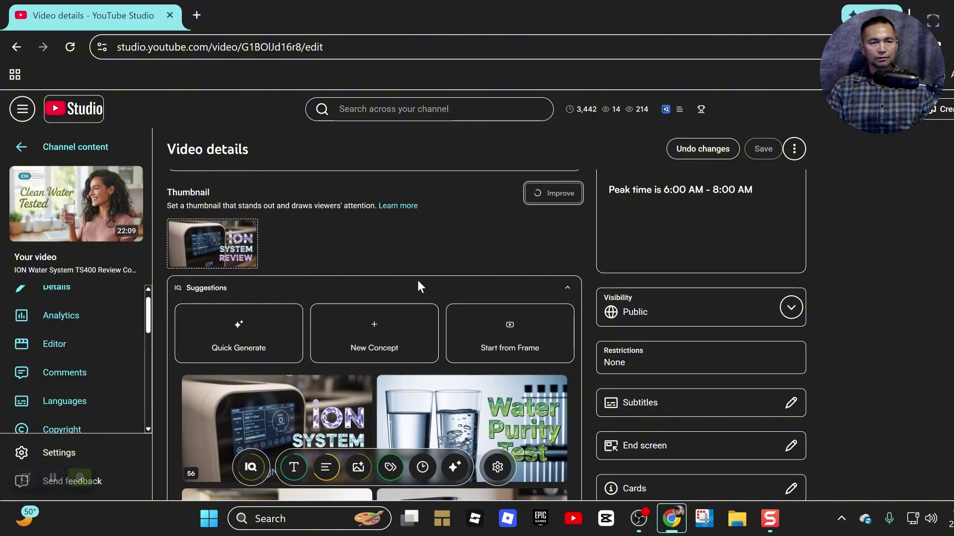
pyautogui.scroll(1, 417, 280)
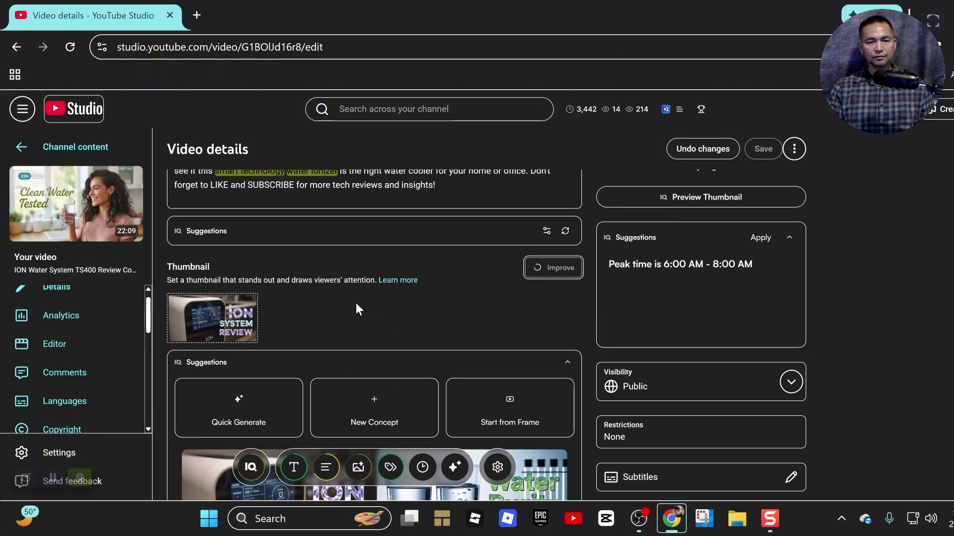
pyautogui.scroll(-3, 366, 319)
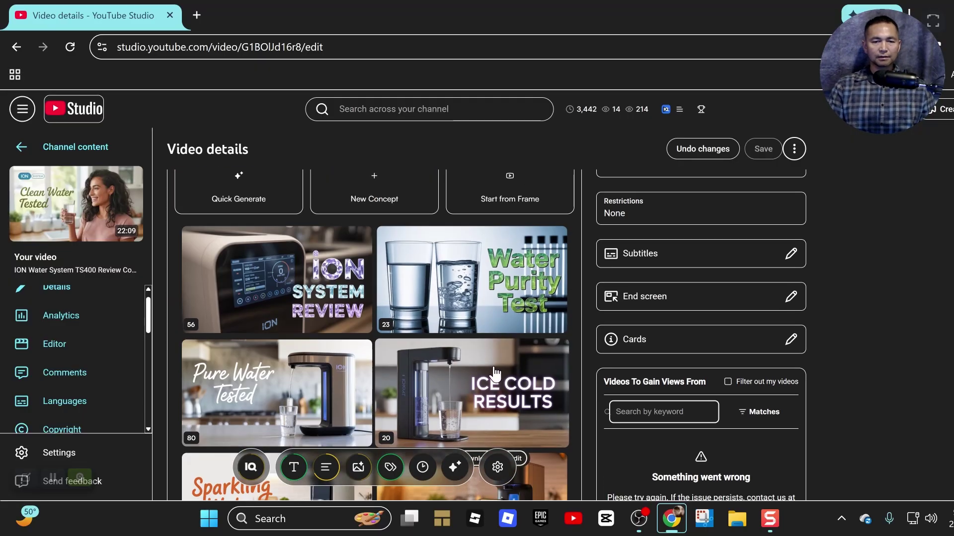
pyautogui.scroll(-1, 495, 372)
pyautogui.scroll(-1, 495, 377)
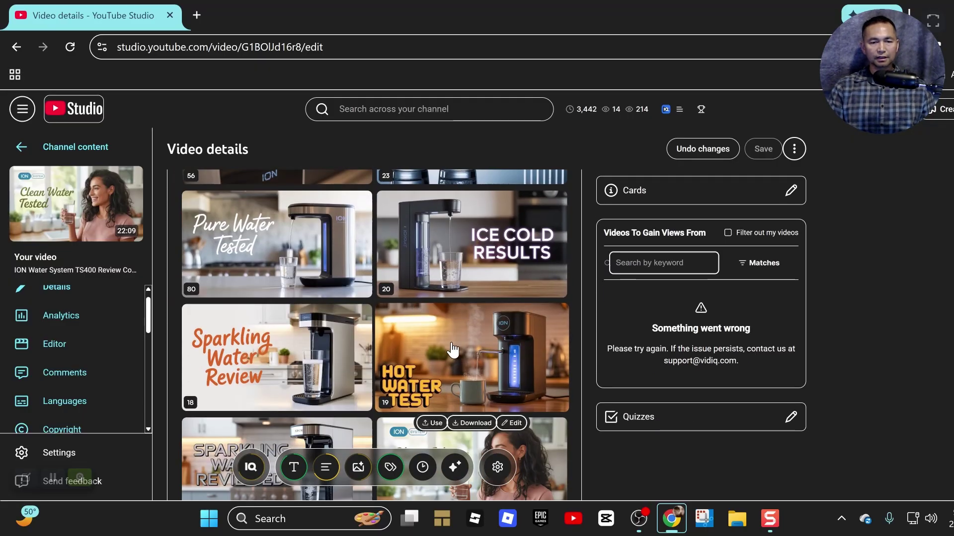
# - Look over the video's playlist, audience, paid promotion and altered content settings
pyautogui.scroll(-6, 440, 407)
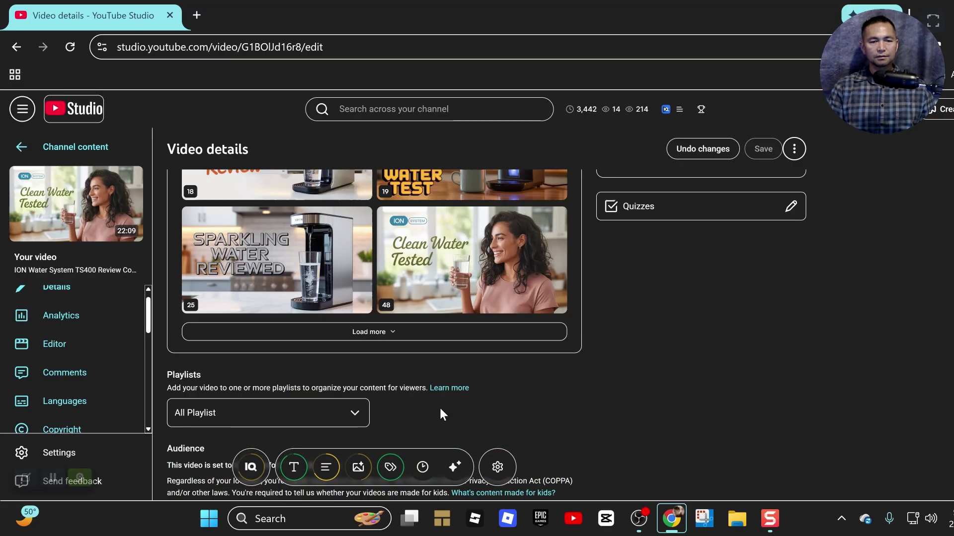
pyautogui.scroll(-2, 439, 405)
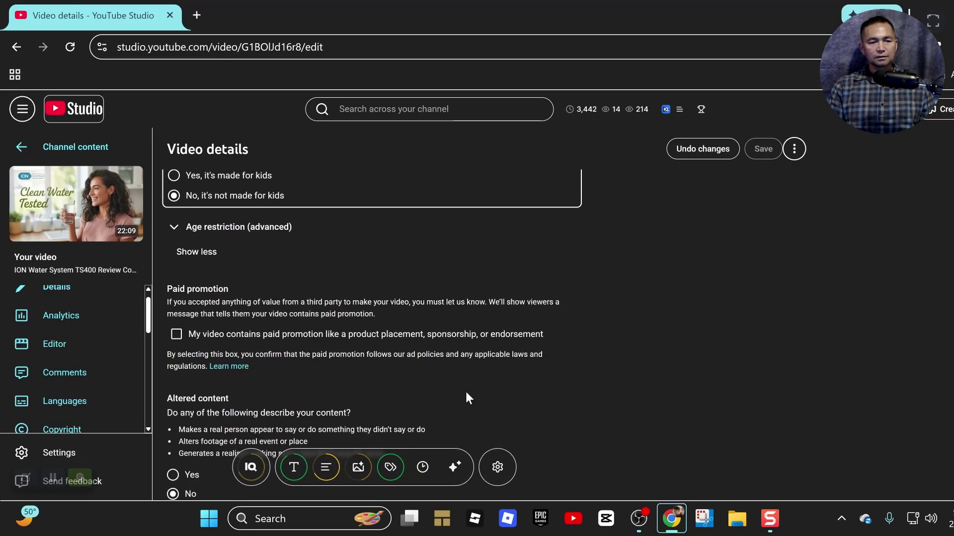
pyautogui.scroll(-2, 477, 390)
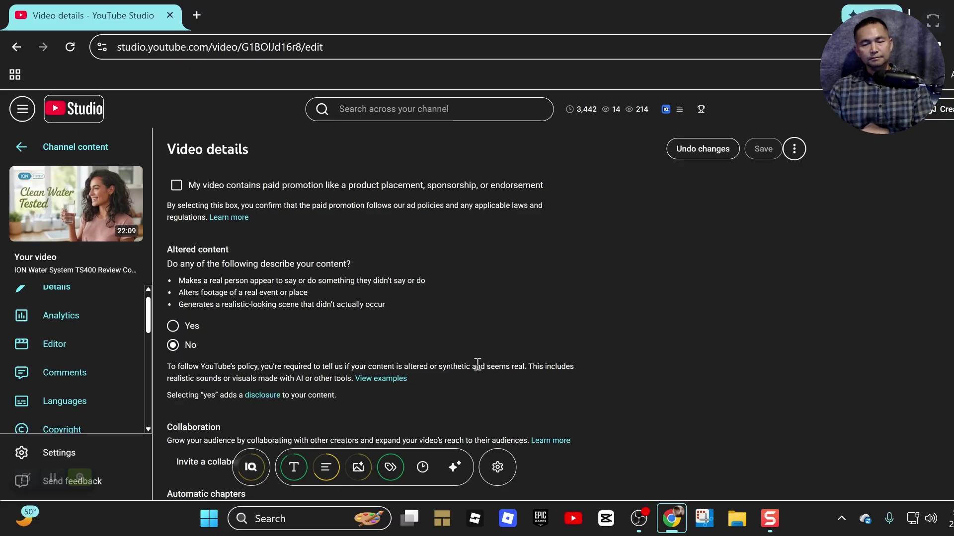
pyautogui.scroll(3, 485, 374)
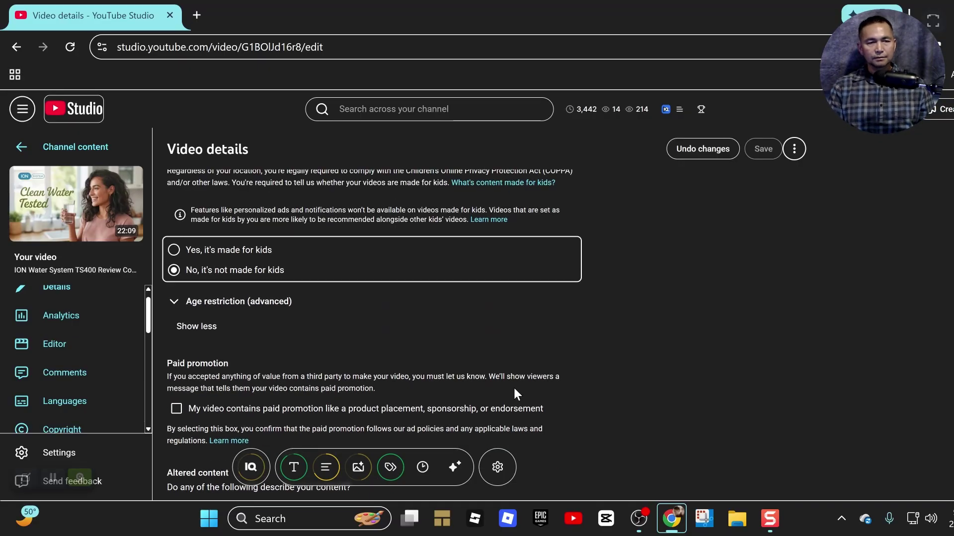
pyautogui.scroll(10, 393, 342)
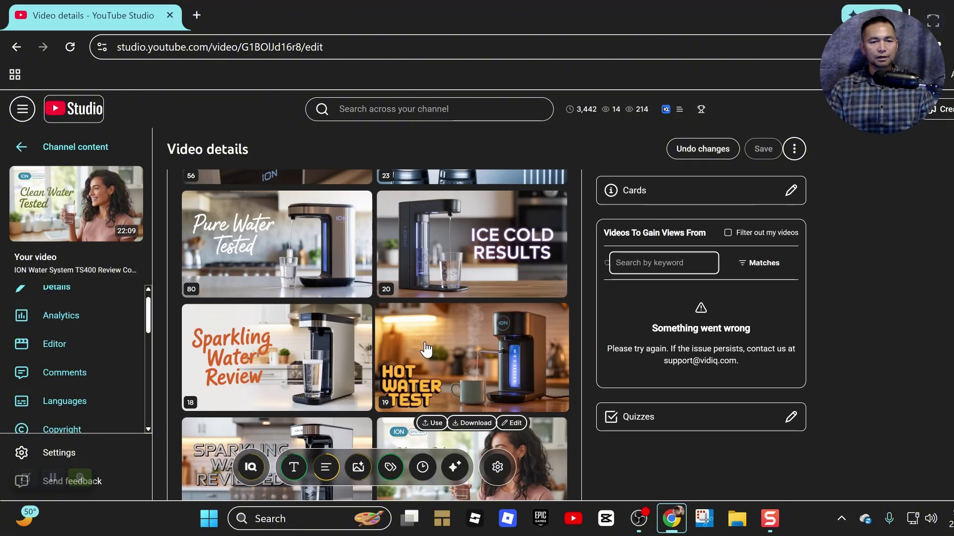
# - Check the save status and look through all the video details, from title to comment settings and tags, for the error that blocks saving
pyautogui.scroll(3, 428, 352)
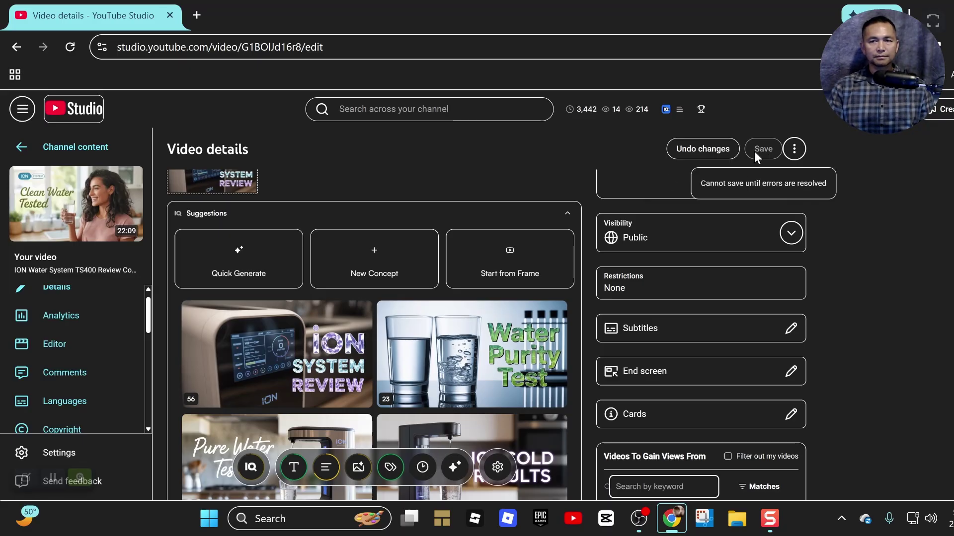
pyautogui.scroll(10, 710, 199)
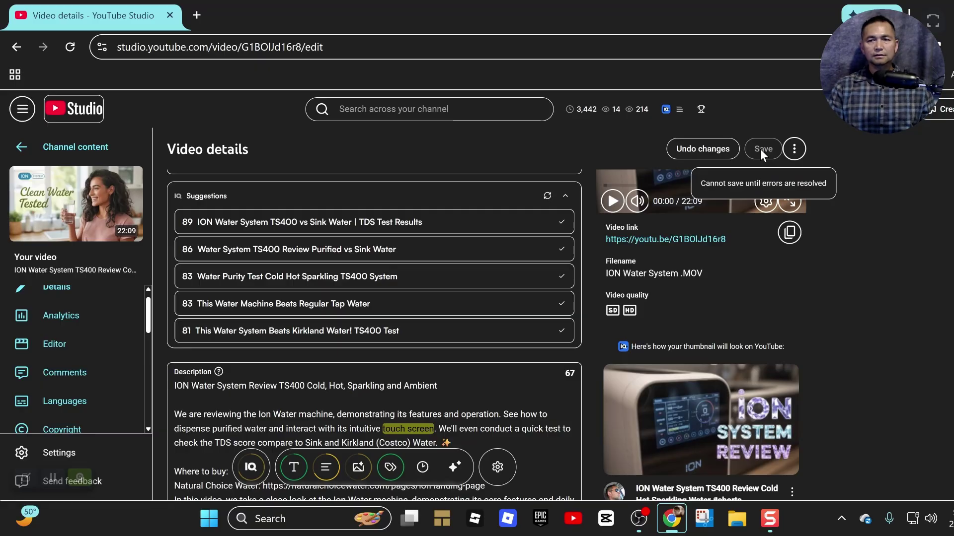
pyautogui.scroll(2, 516, 208)
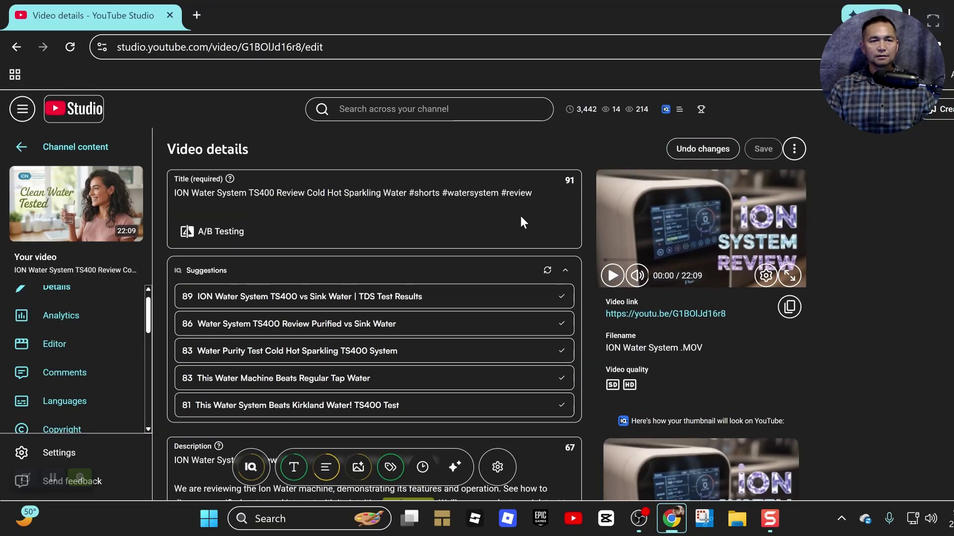
pyautogui.scroll(-8, 517, 218)
pyautogui.scroll(3, 519, 223)
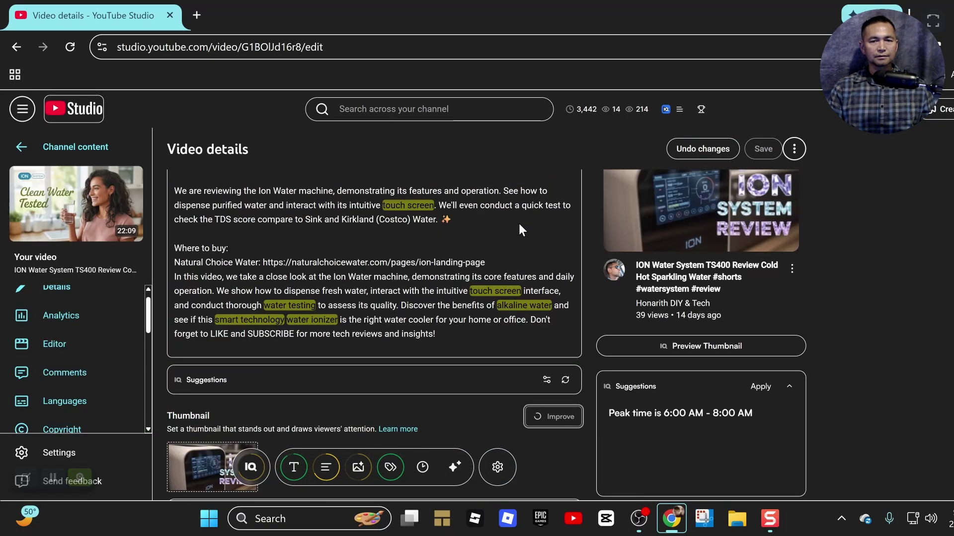
pyautogui.scroll(-12, 518, 222)
pyautogui.scroll(-15, 520, 226)
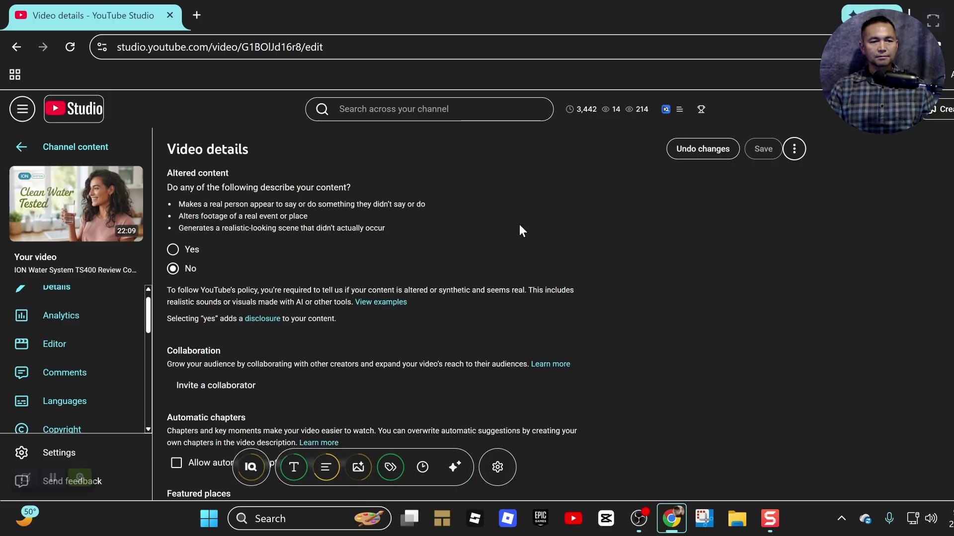
pyautogui.scroll(-3, 519, 226)
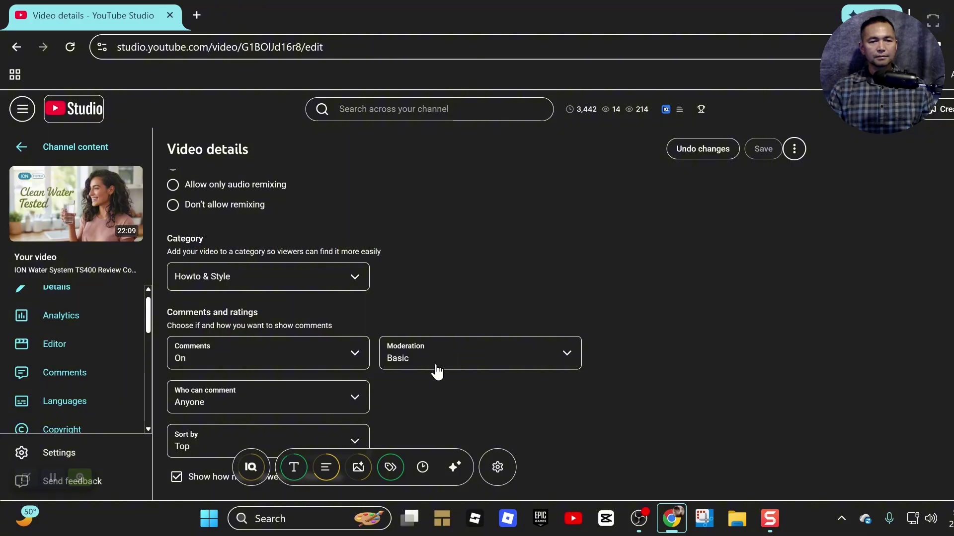
pyautogui.scroll(10, 435, 372)
pyautogui.scroll(3, 439, 354)
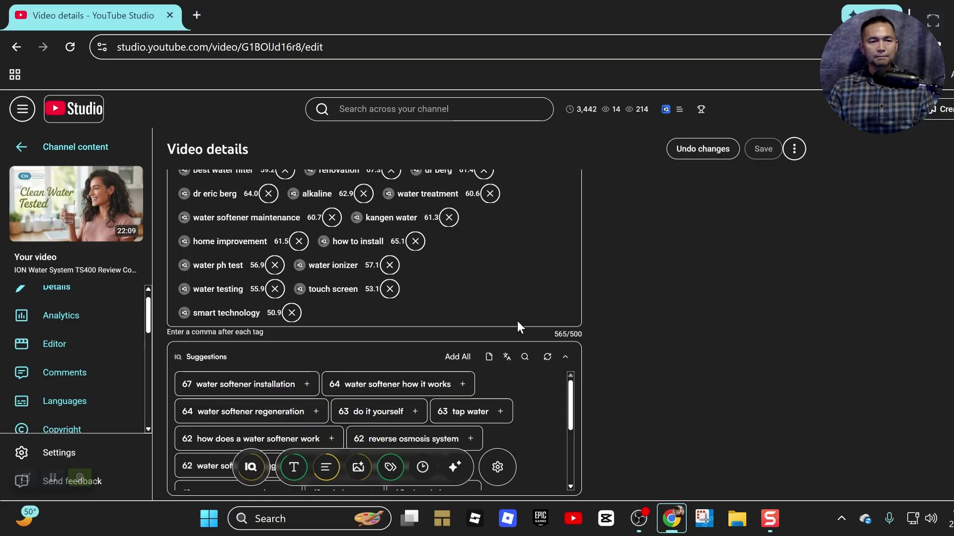
# - Remove the tags smart technology, dr berg, dr eric berg, renovation and kangen water from the video
pyautogui.click(292, 312)
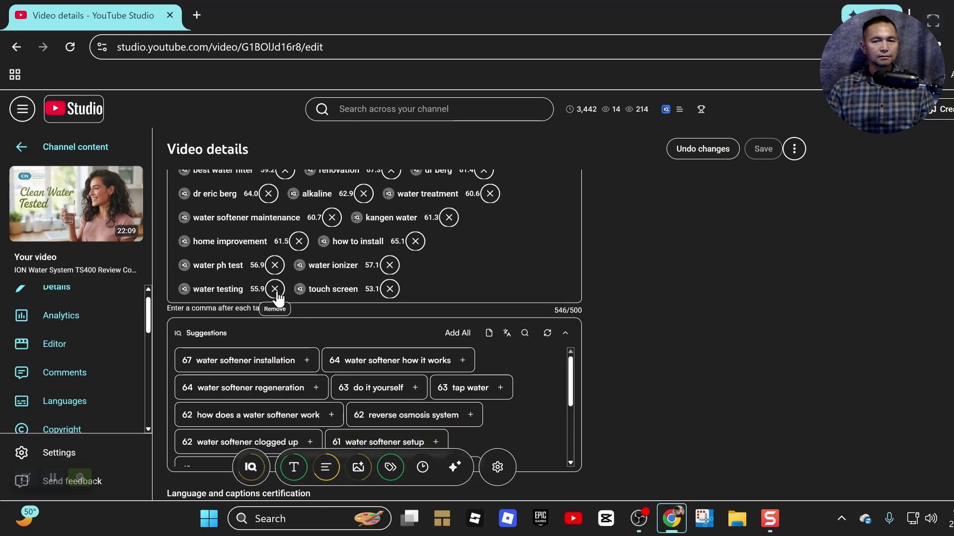
pyautogui.scroll(3, 277, 298)
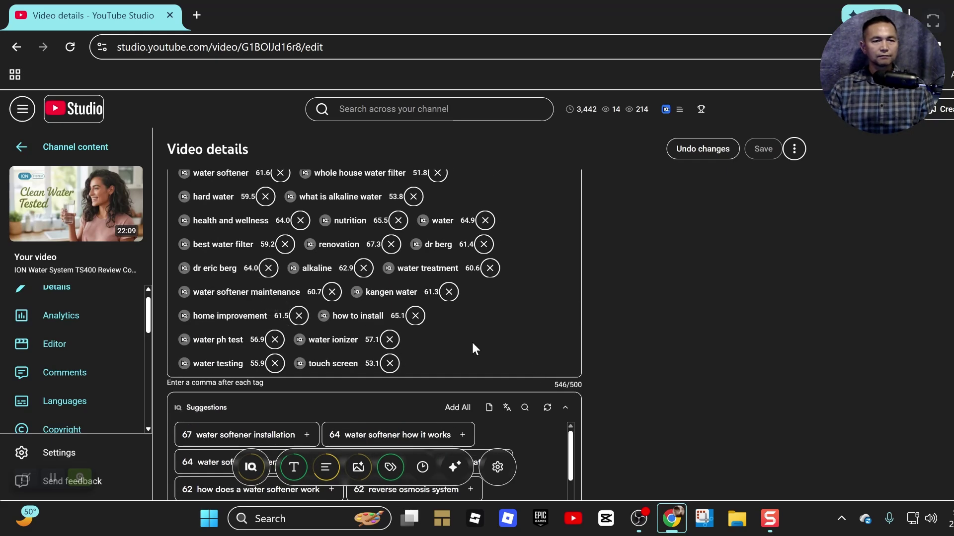
pyautogui.scroll(4, 472, 348)
pyautogui.scroll(-6, 471, 339)
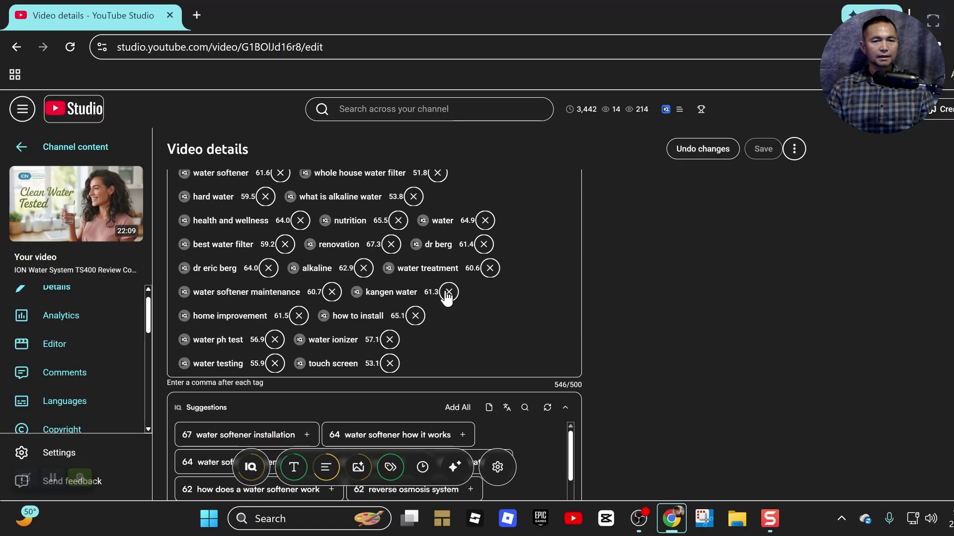
pyautogui.click(484, 245)
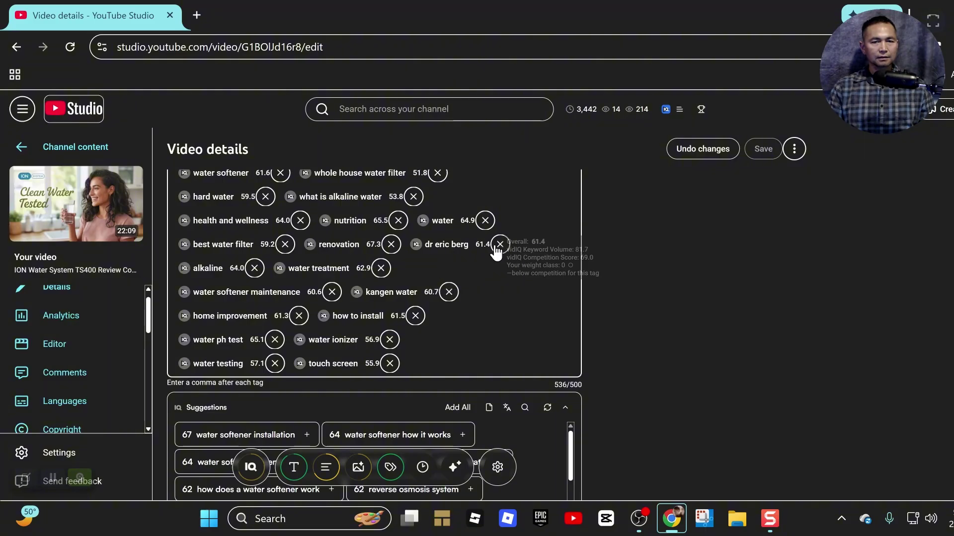
pyautogui.click(492, 246)
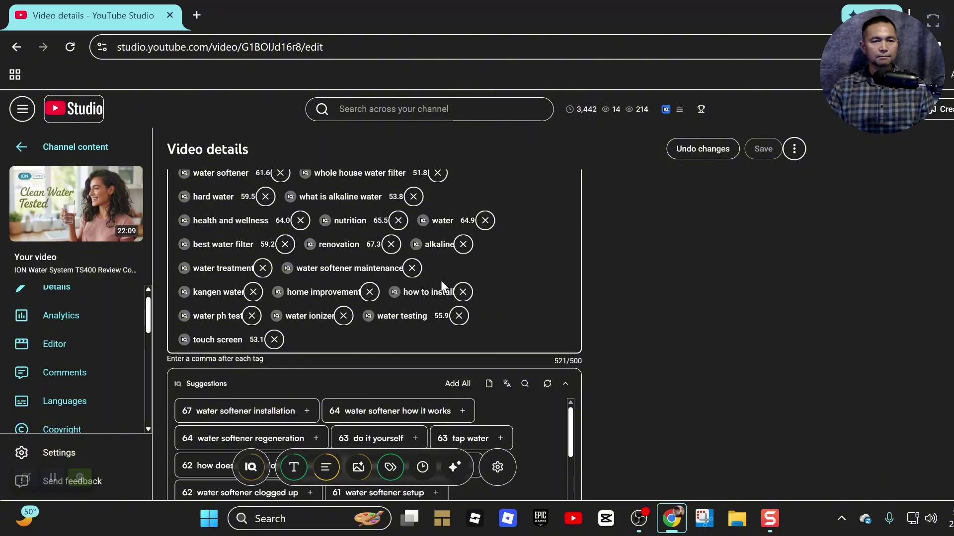
pyautogui.click(391, 244)
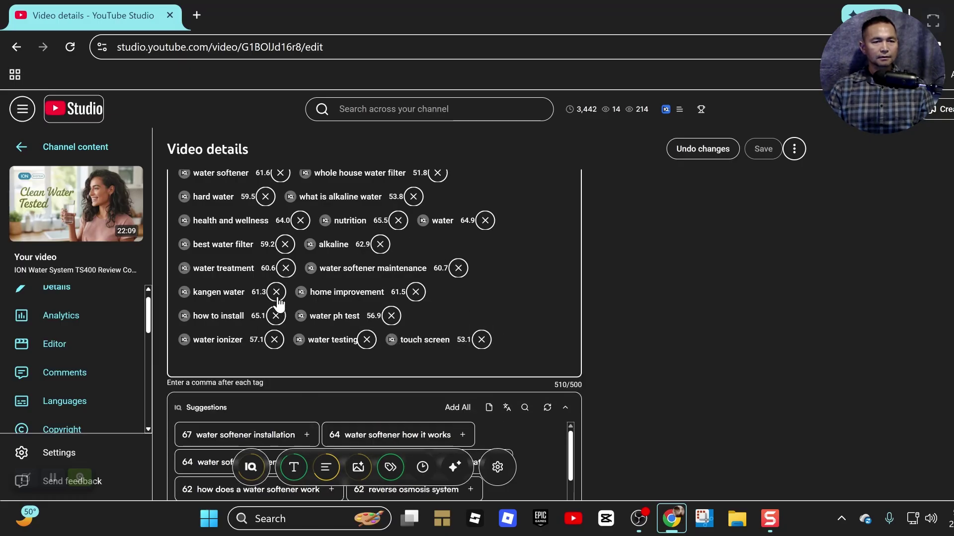
pyautogui.click(281, 297)
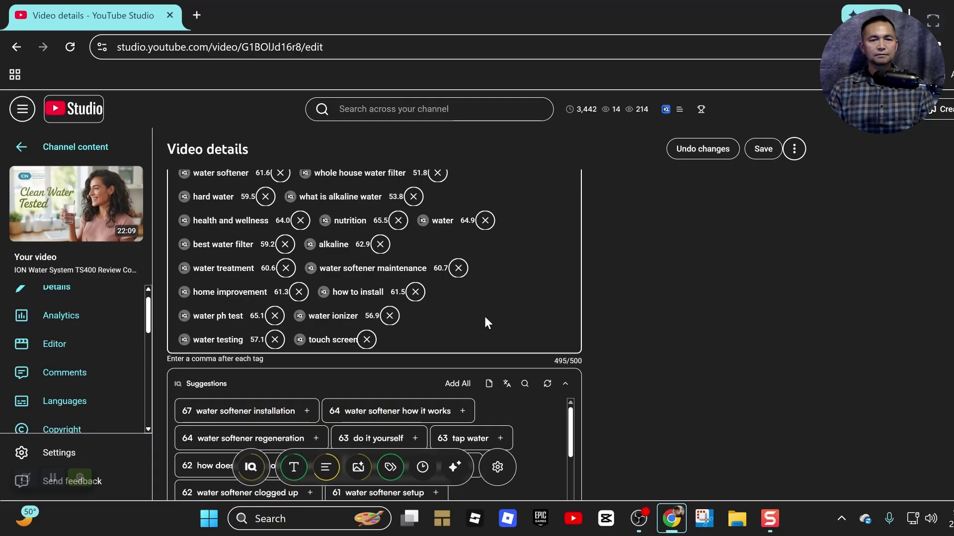
# - Check the remaining tags against the 500-character limit and save the video details
pyautogui.scroll(6, 512, 344)
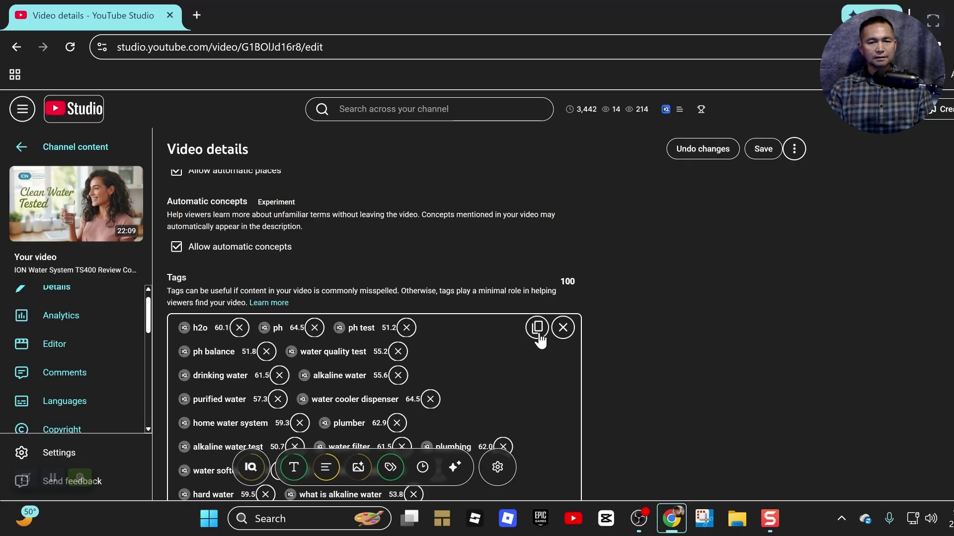
pyautogui.scroll(-3, 539, 338)
pyautogui.scroll(-3, 508, 323)
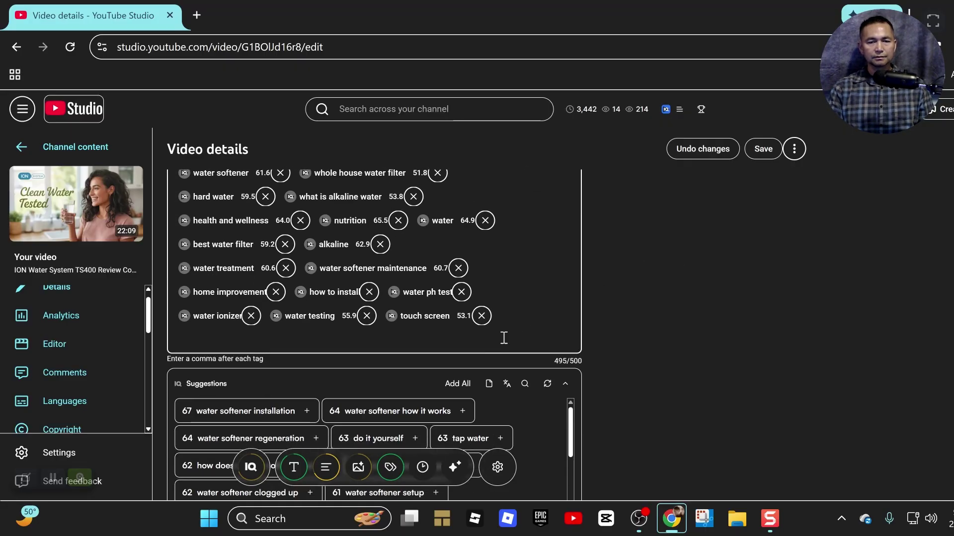
pyautogui.scroll(-2, 503, 338)
pyautogui.scroll(2, 502, 340)
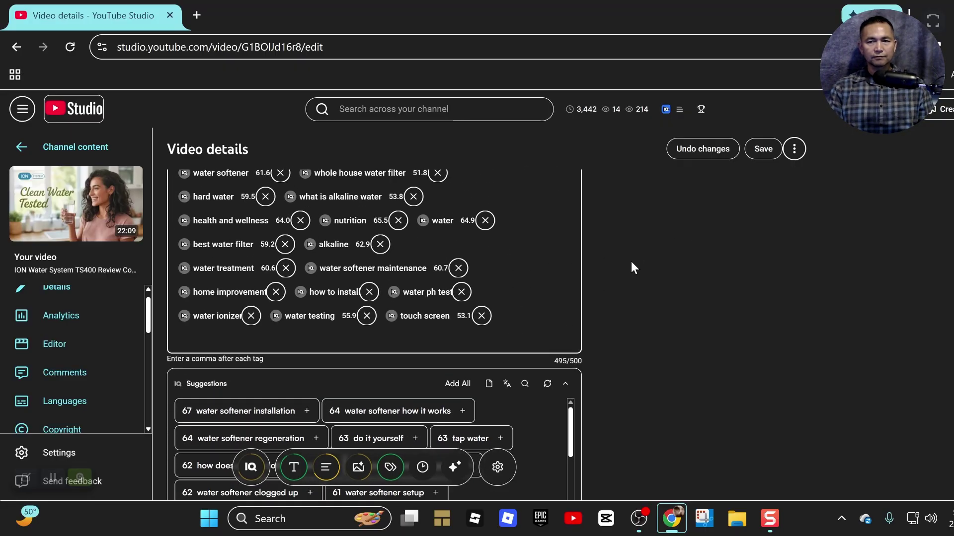
pyautogui.click(764, 154)
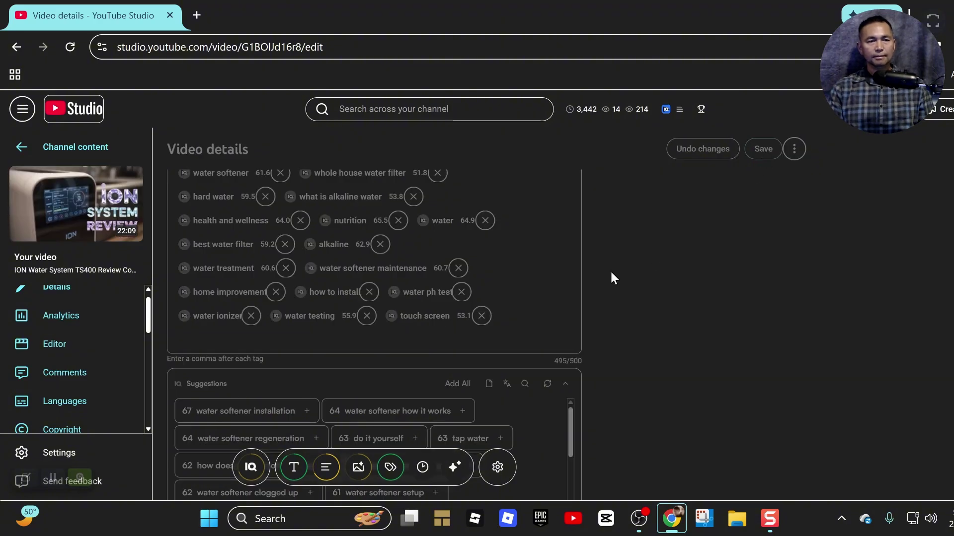
# - Look over the saved video details, including language, license and chapter settings, the thumbnail, title suggestions and vidIQ scores
pyautogui.scroll(-7, 473, 319)
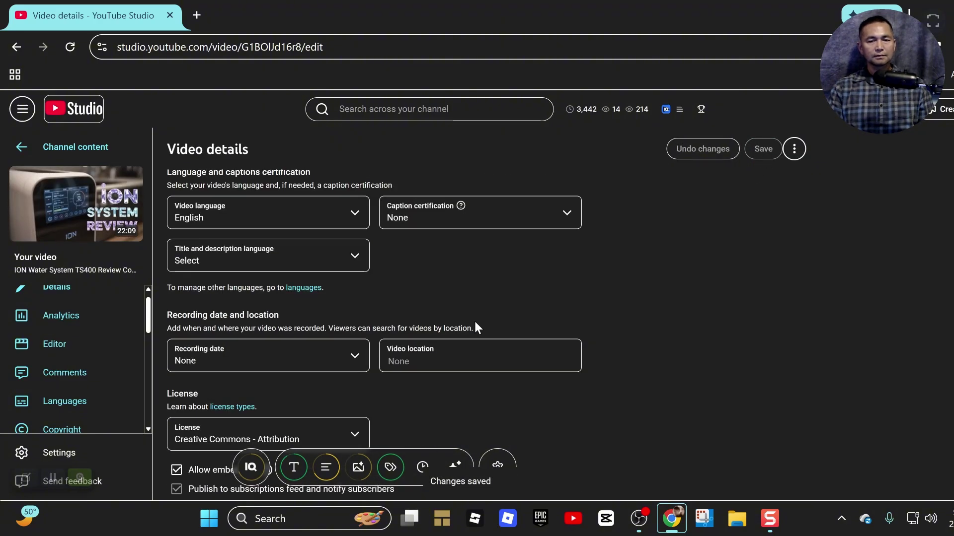
pyautogui.scroll(-5, 478, 329)
pyautogui.scroll(15, 505, 298)
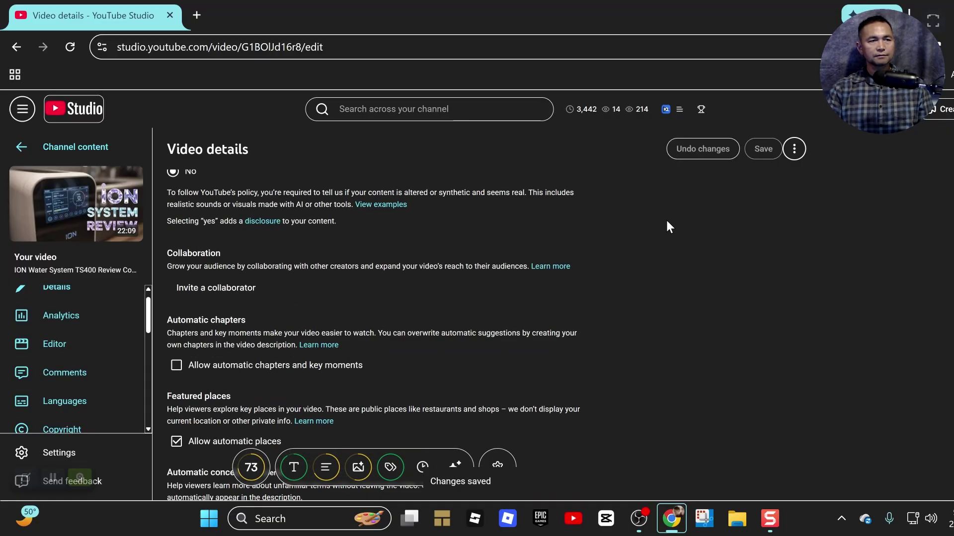
pyautogui.scroll(15, 669, 227)
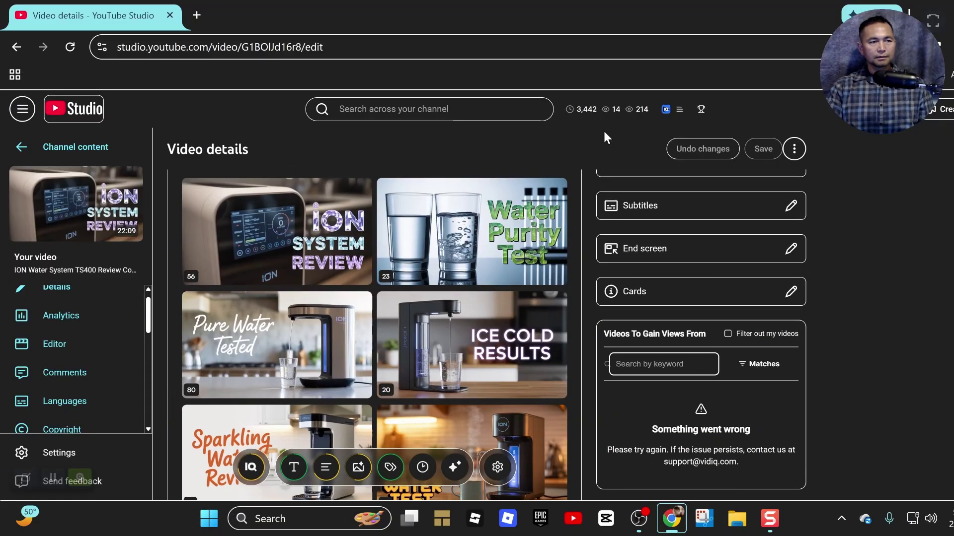
pyautogui.scroll(5, 381, 240)
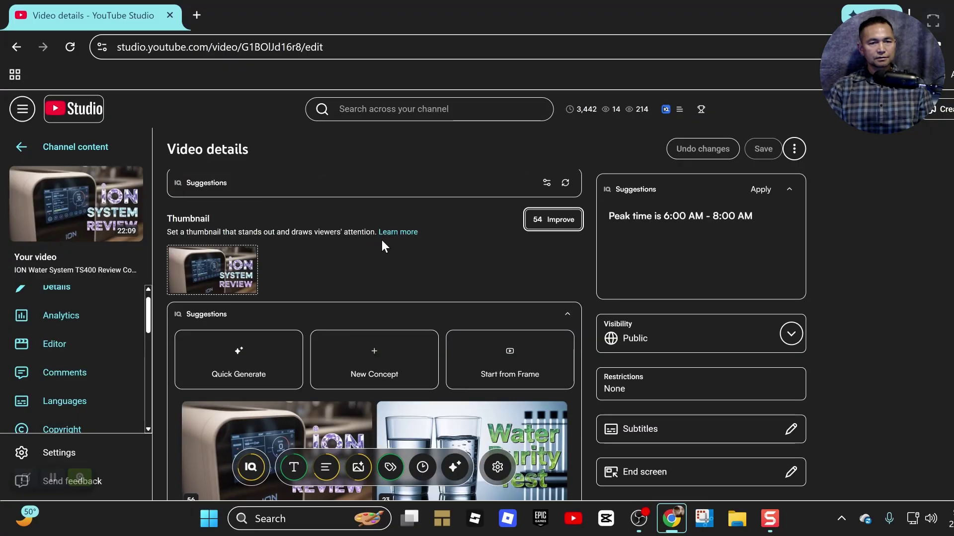
pyautogui.scroll(-1, 395, 252)
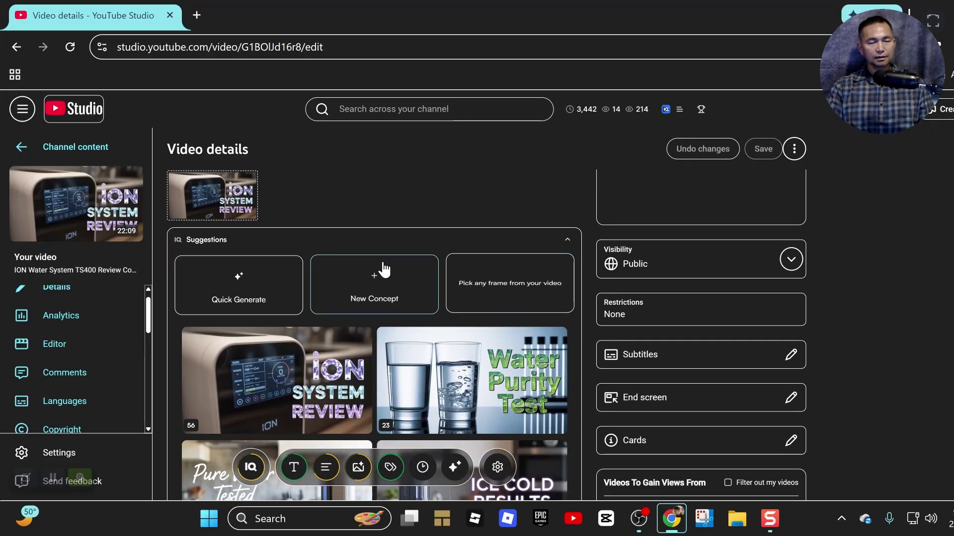
pyautogui.scroll(3, 348, 253)
pyautogui.scroll(8, 348, 243)
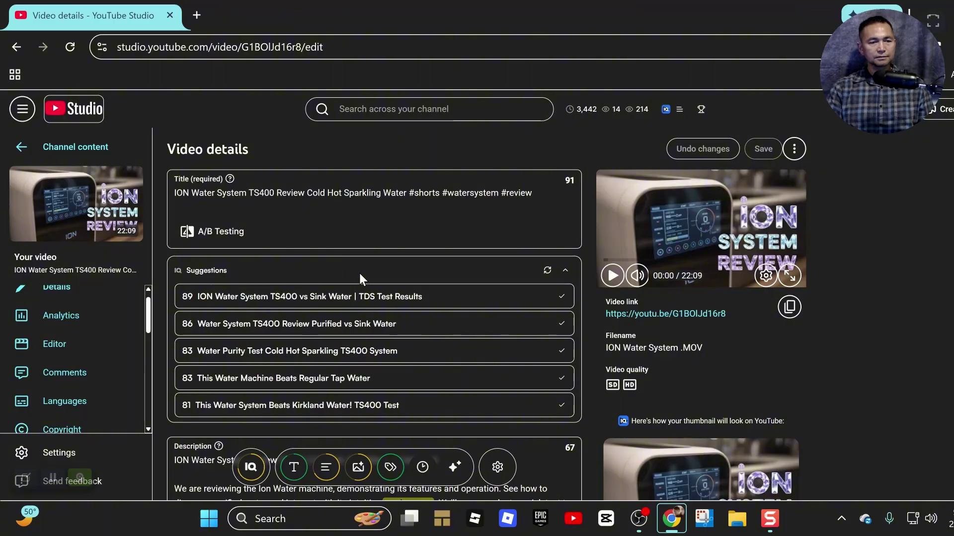
# - Return to the channel's content list and open the channel analytics overview
pyautogui.click(21, 147)
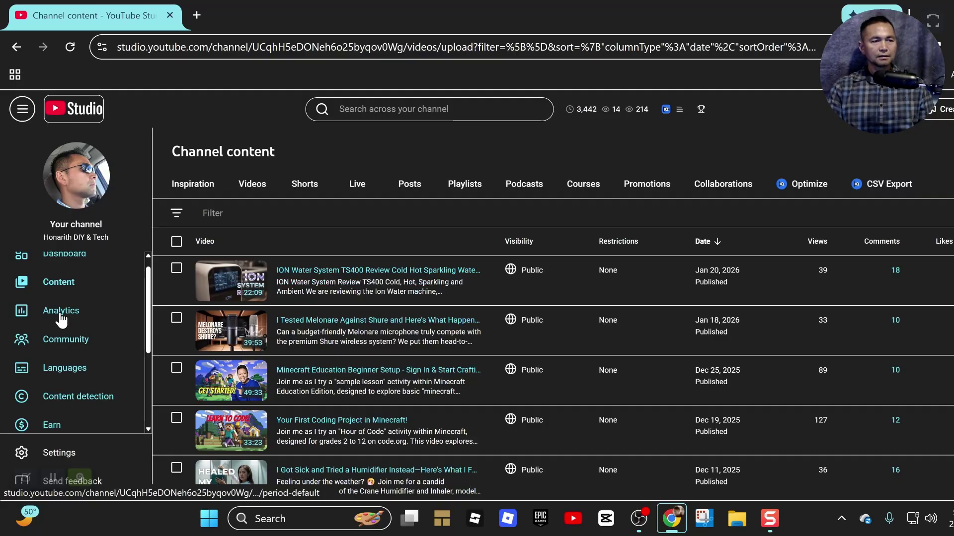
pyautogui.scroll(-2, 60, 320)
pyautogui.scroll(2, 79, 326)
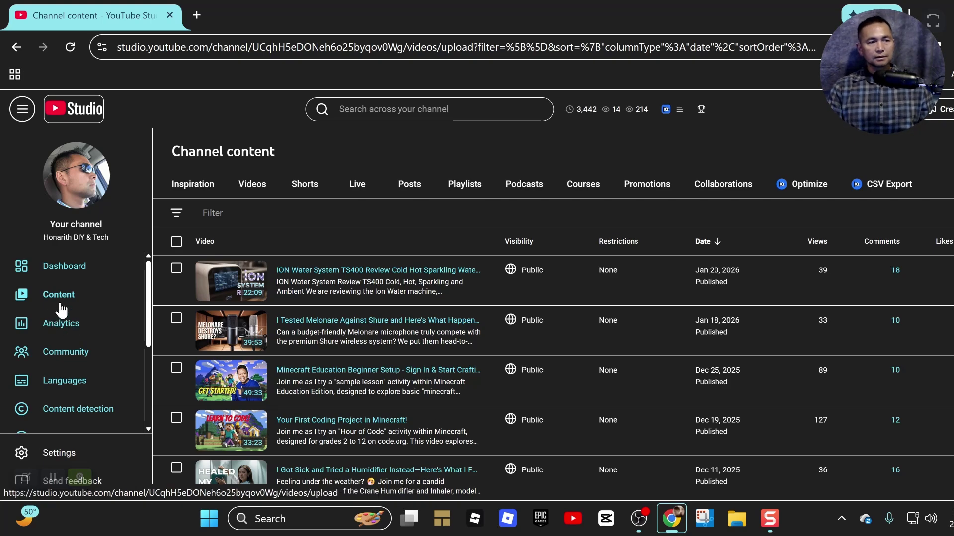
pyautogui.click(65, 320)
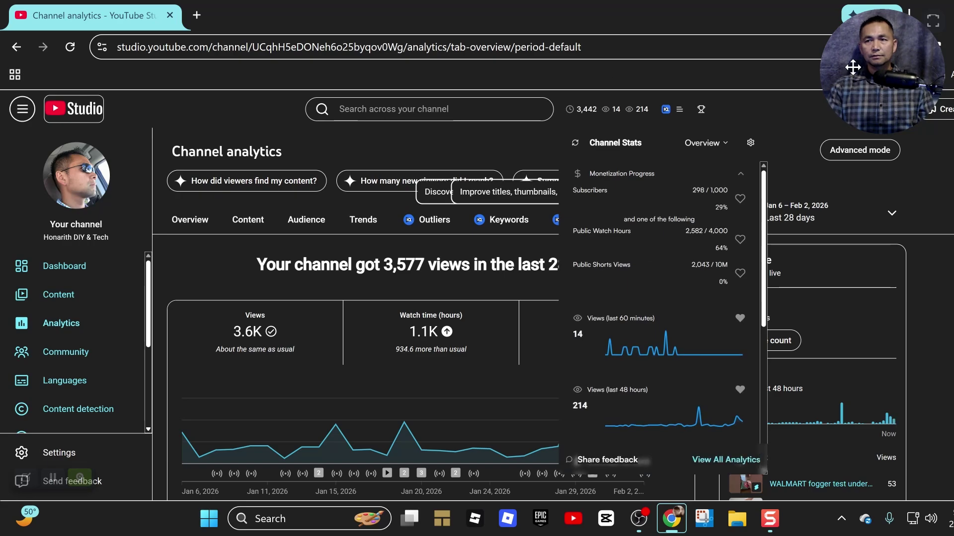
# - Minimize the browser and switch to OBS, where the Tascam Recording source is streaming
pyautogui.doubleClick(486, 19)
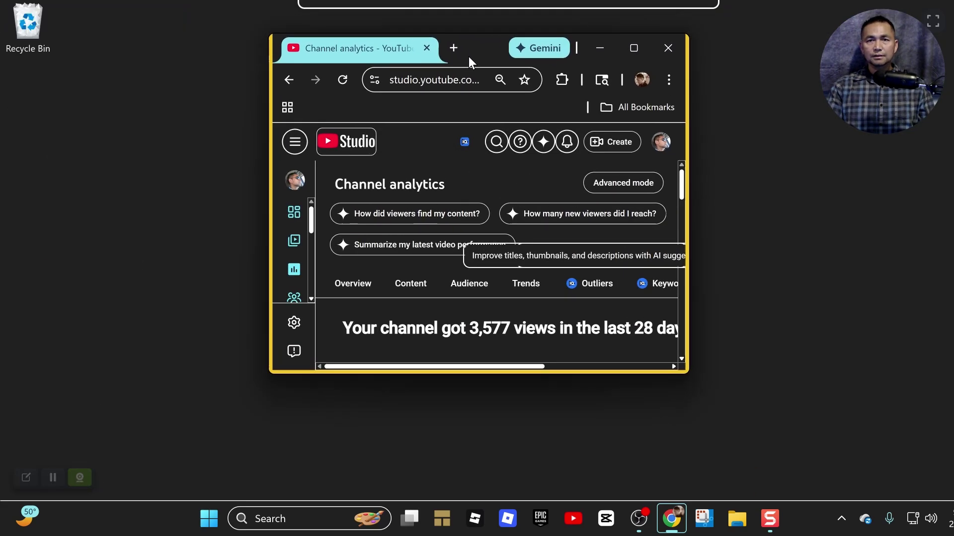
pyautogui.click(599, 50)
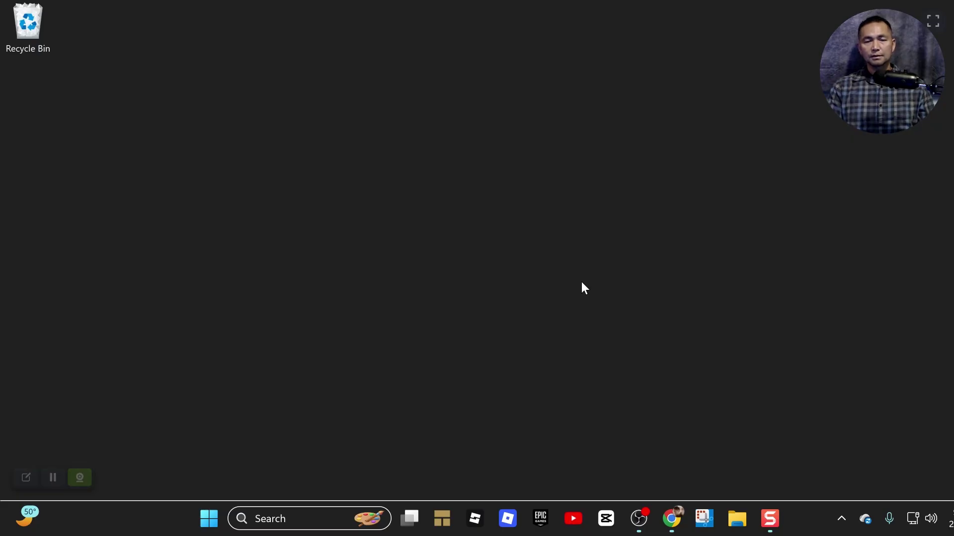
pyautogui.click(639, 520)
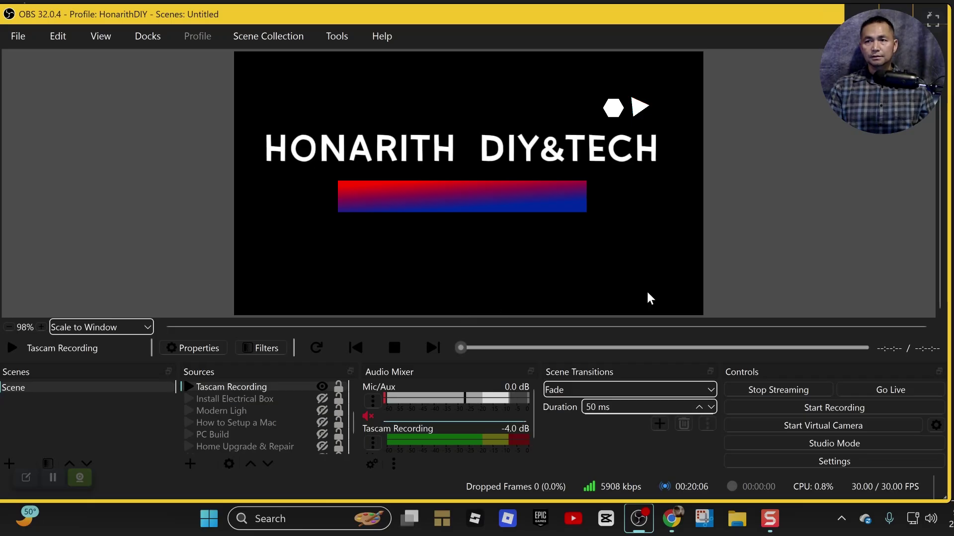
pyautogui.click(853, 123)
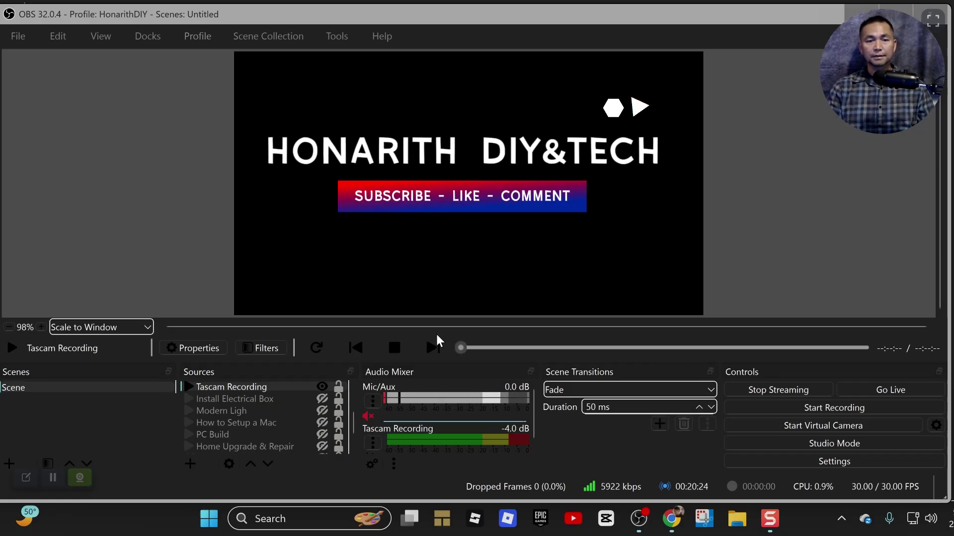
pyautogui.click(391, 350)
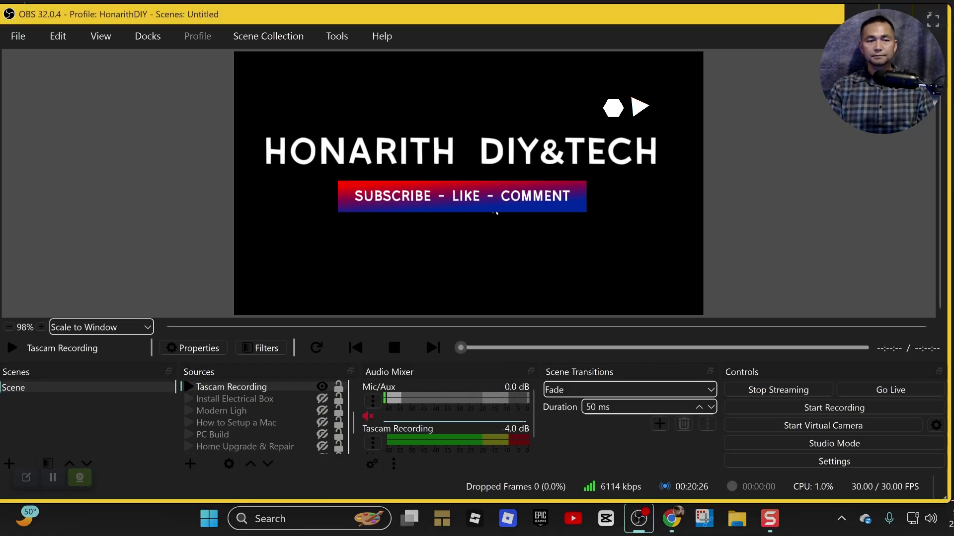